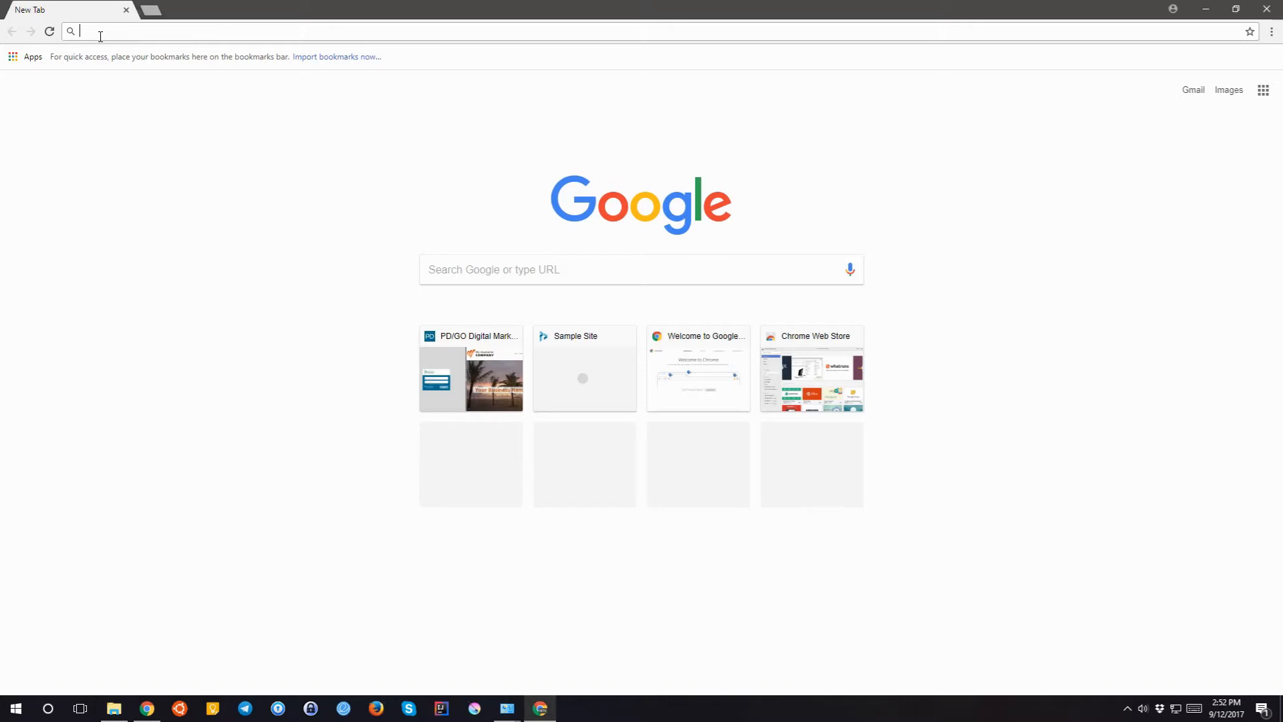
- Go to e.pdgo.com/admin in Chrome to reach the admin login page
text(e.pdgo.com)
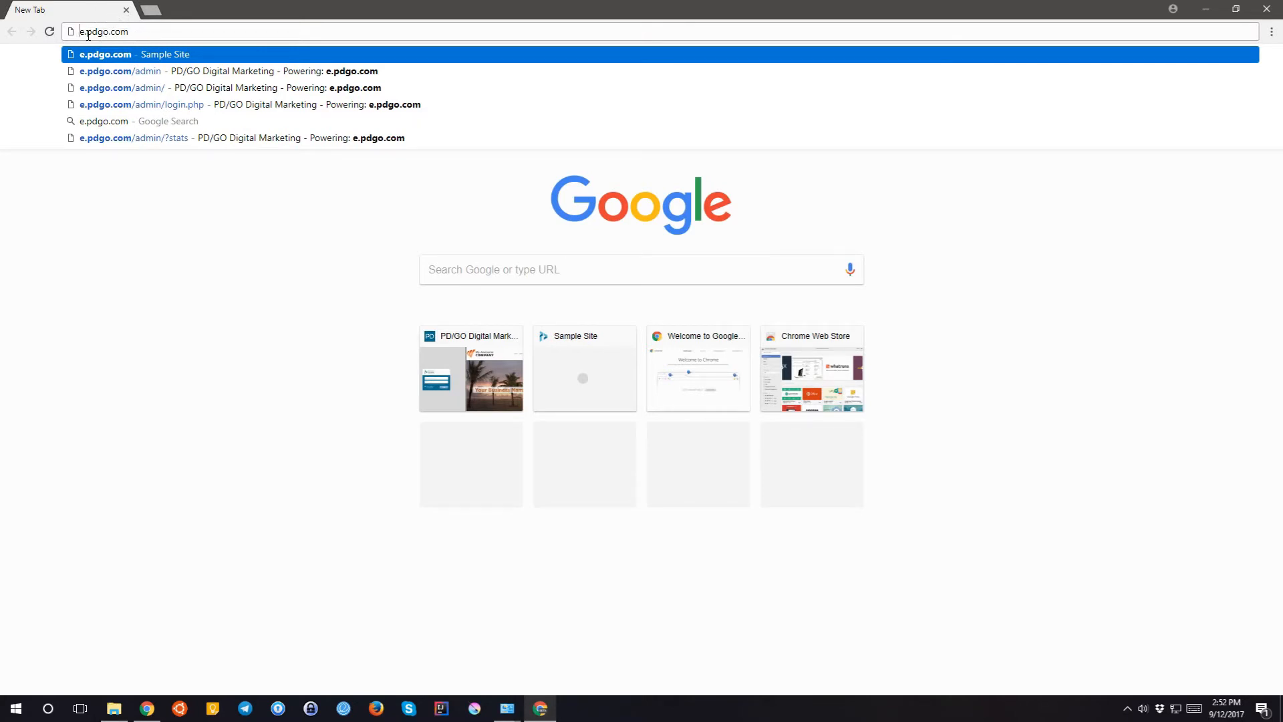
drag(80, 34, 136, 35)
click(143, 35)
text(/admin)
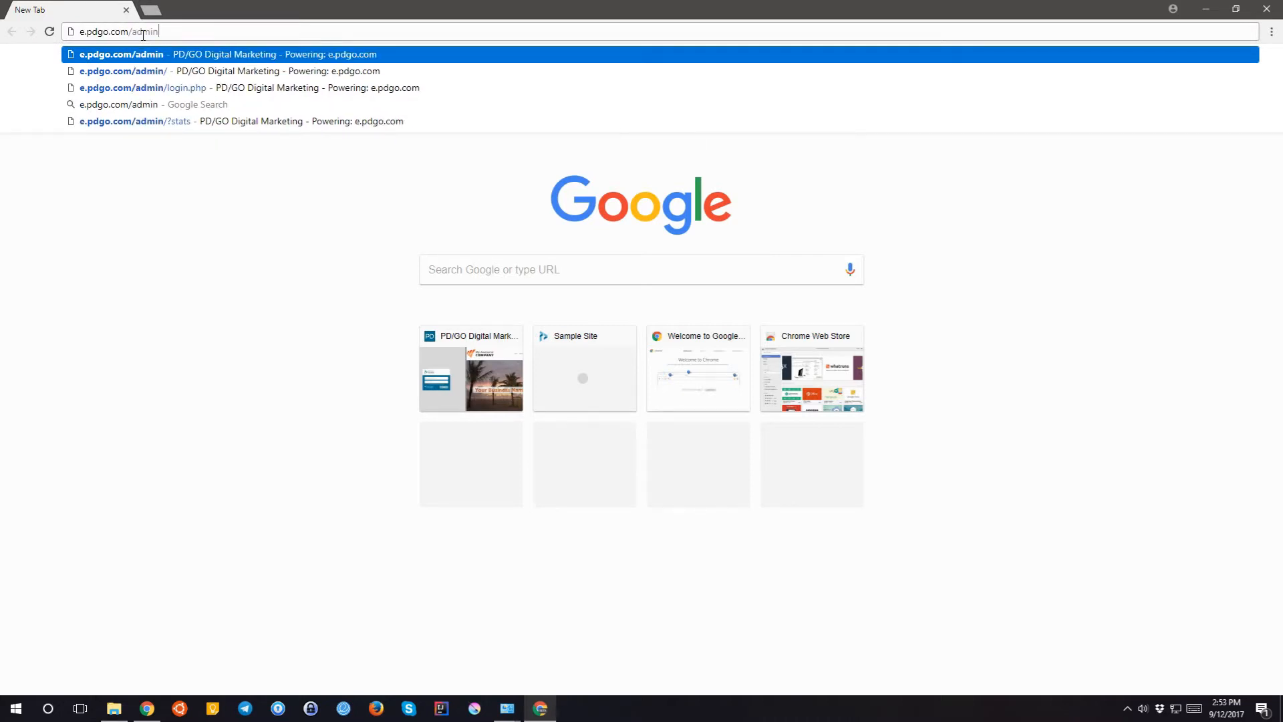
key(Return)
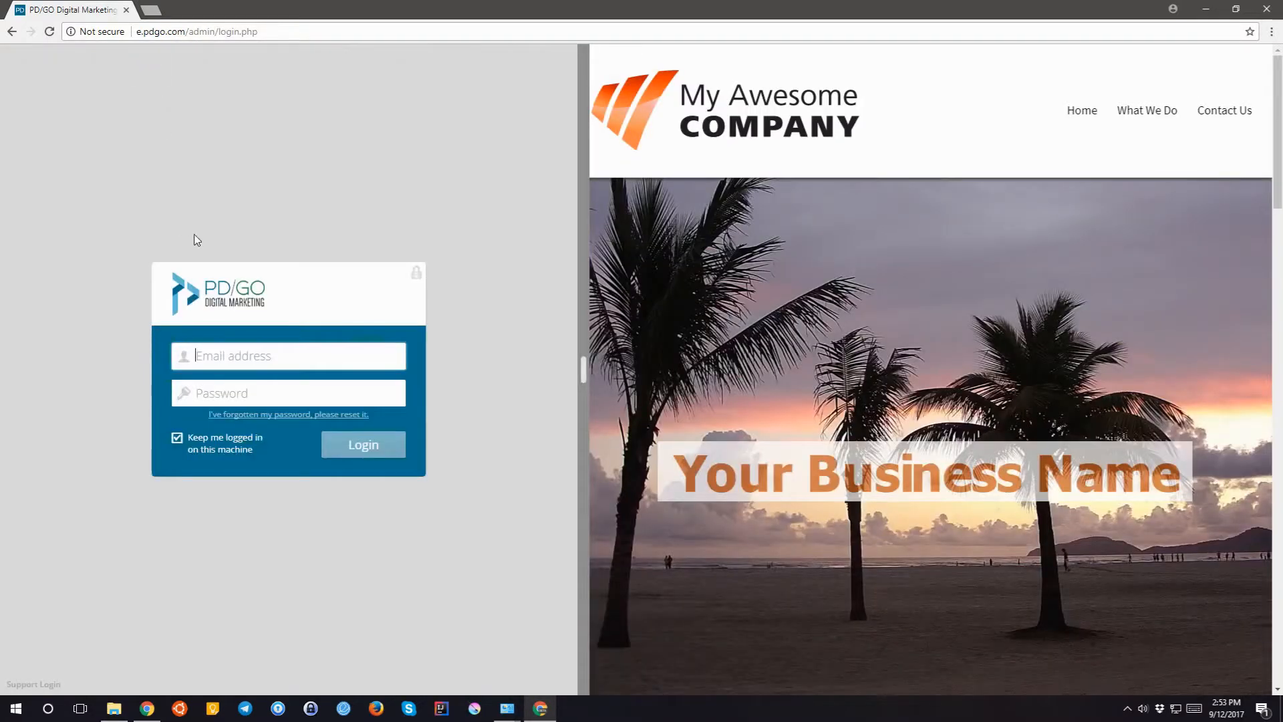
- Log in to the PD/GO admin area with the account's e-mail address and password
click(214, 346)
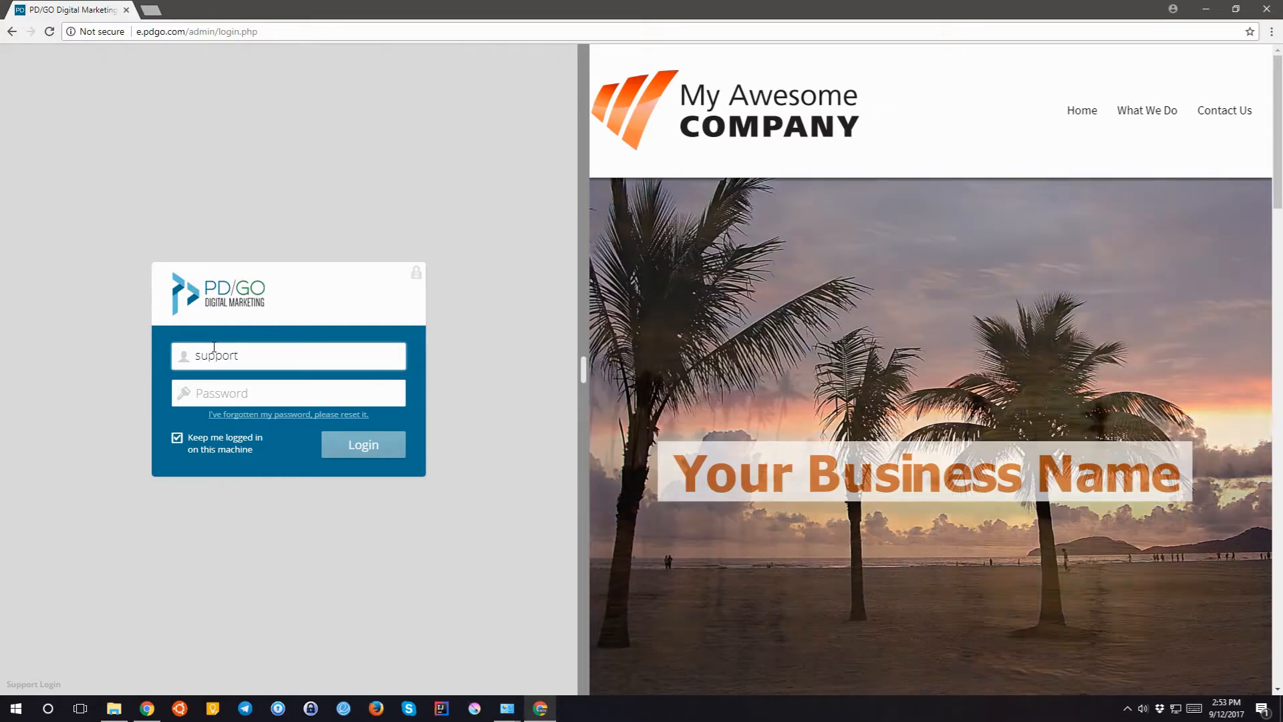
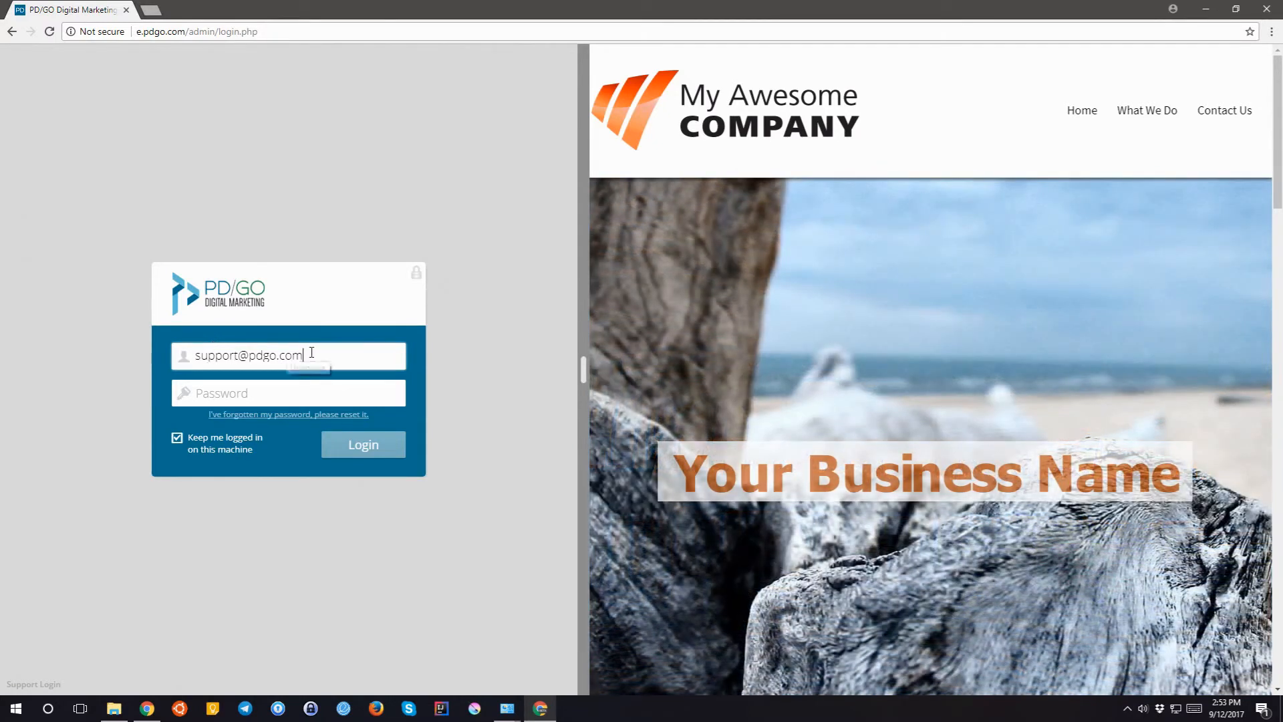
click(204, 393)
text(*******)
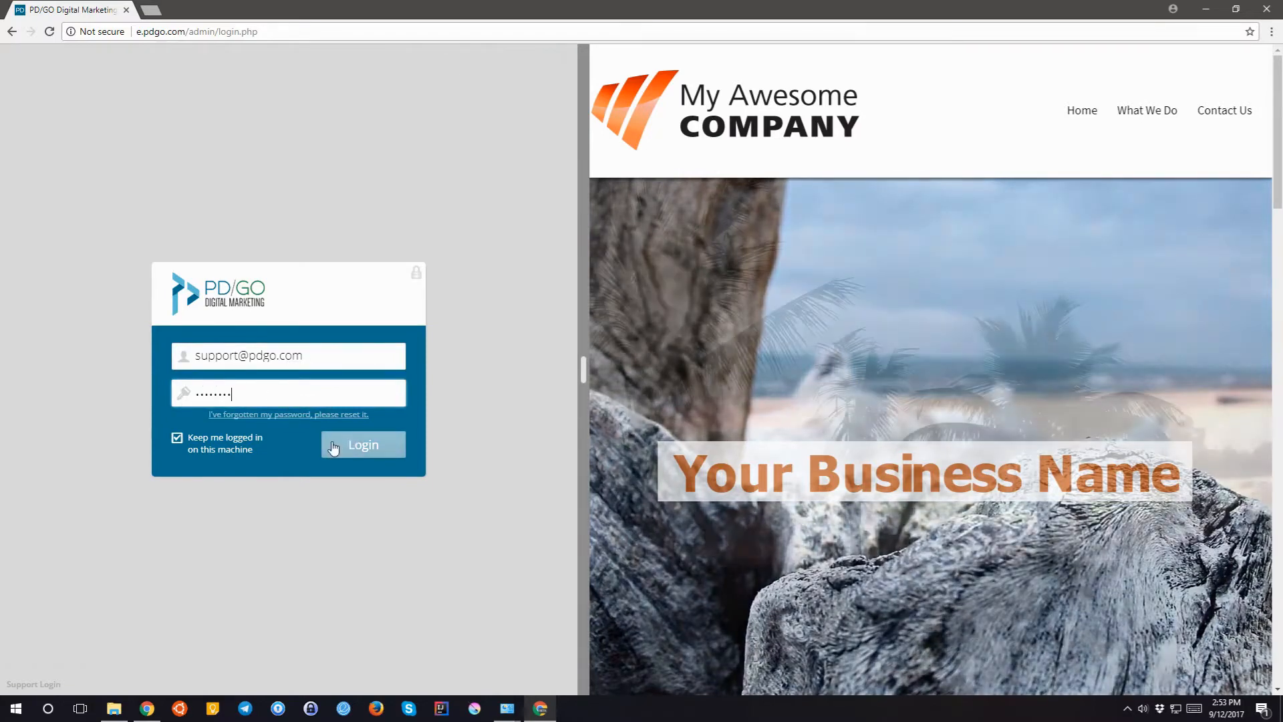
click(368, 449)
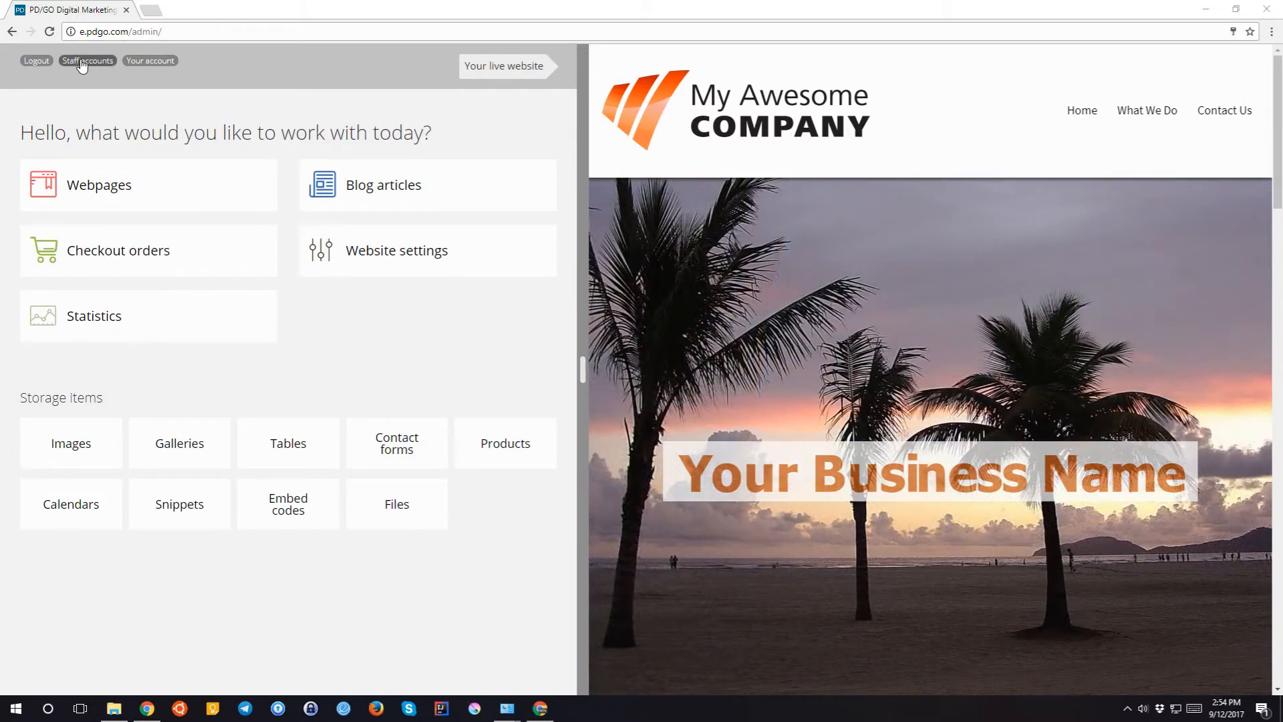
click(82, 61)
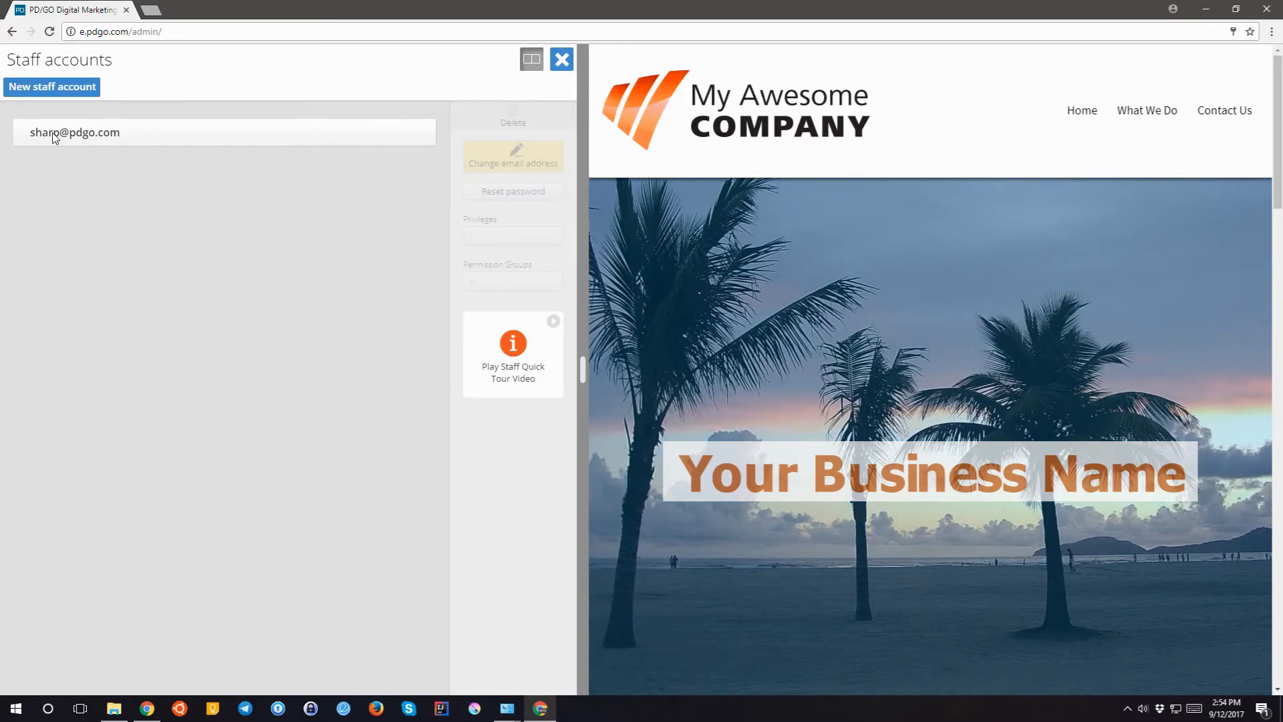
click(45, 134)
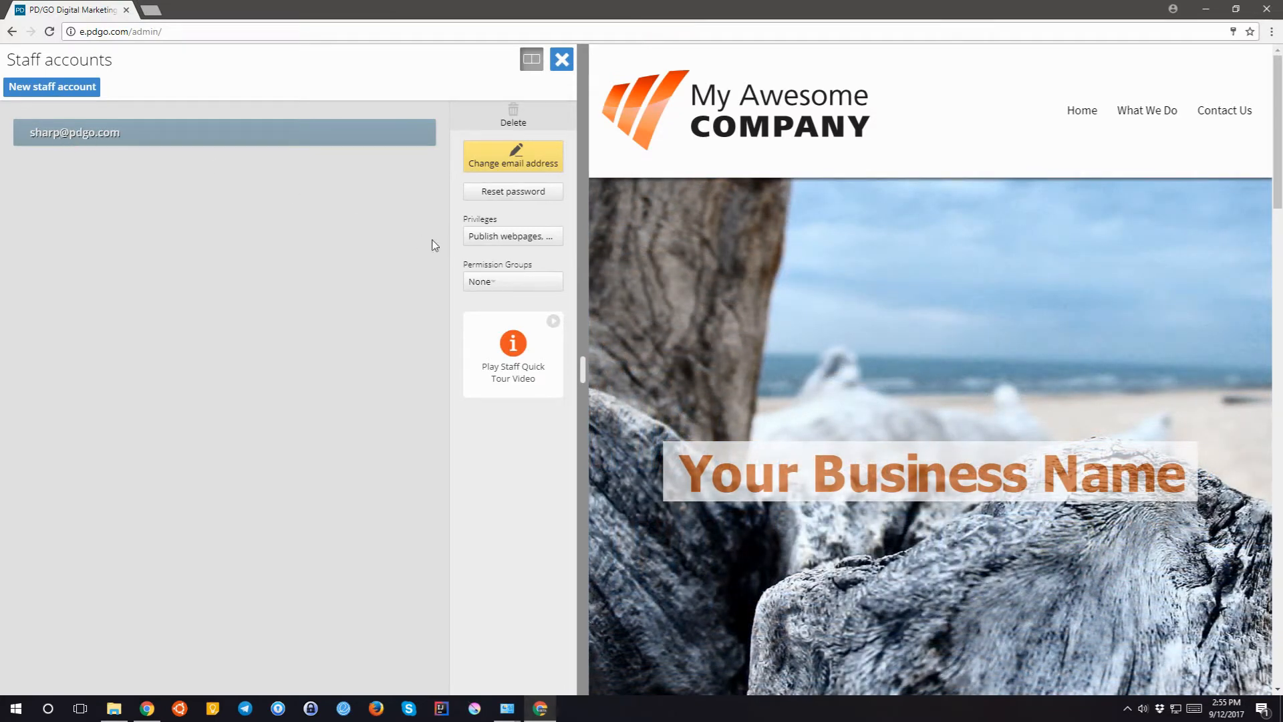
click(476, 239)
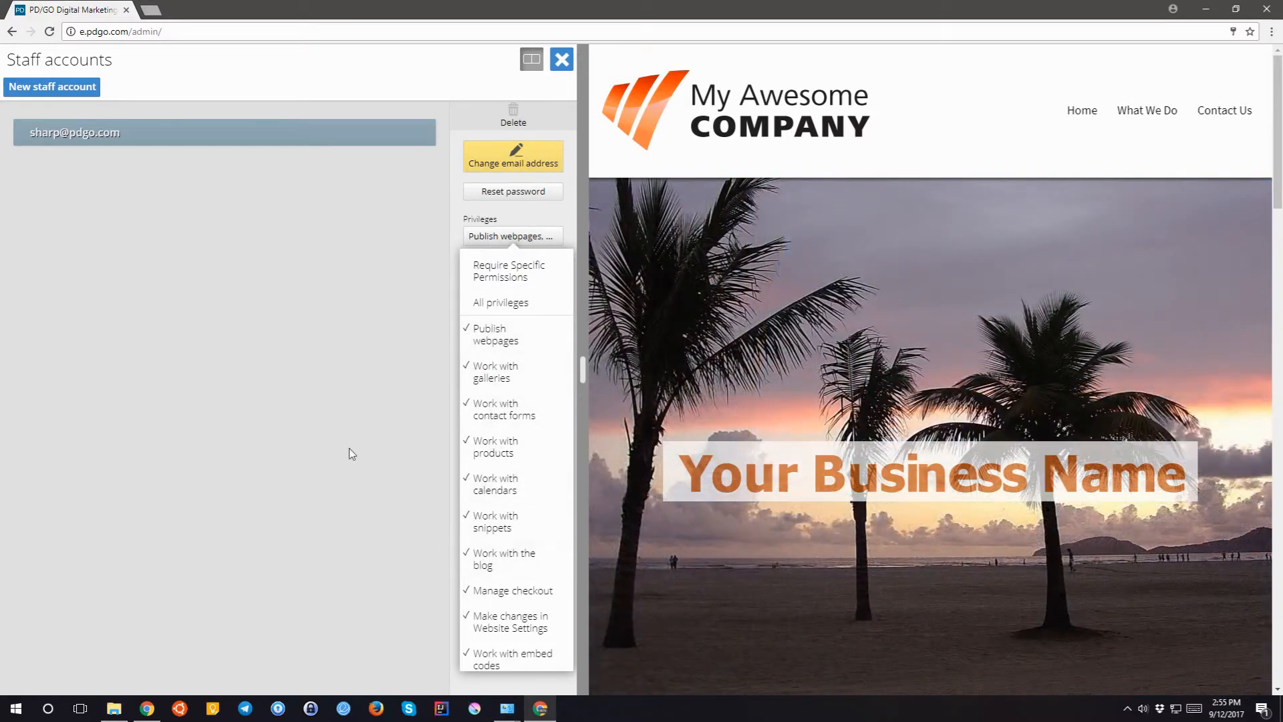
click(353, 454)
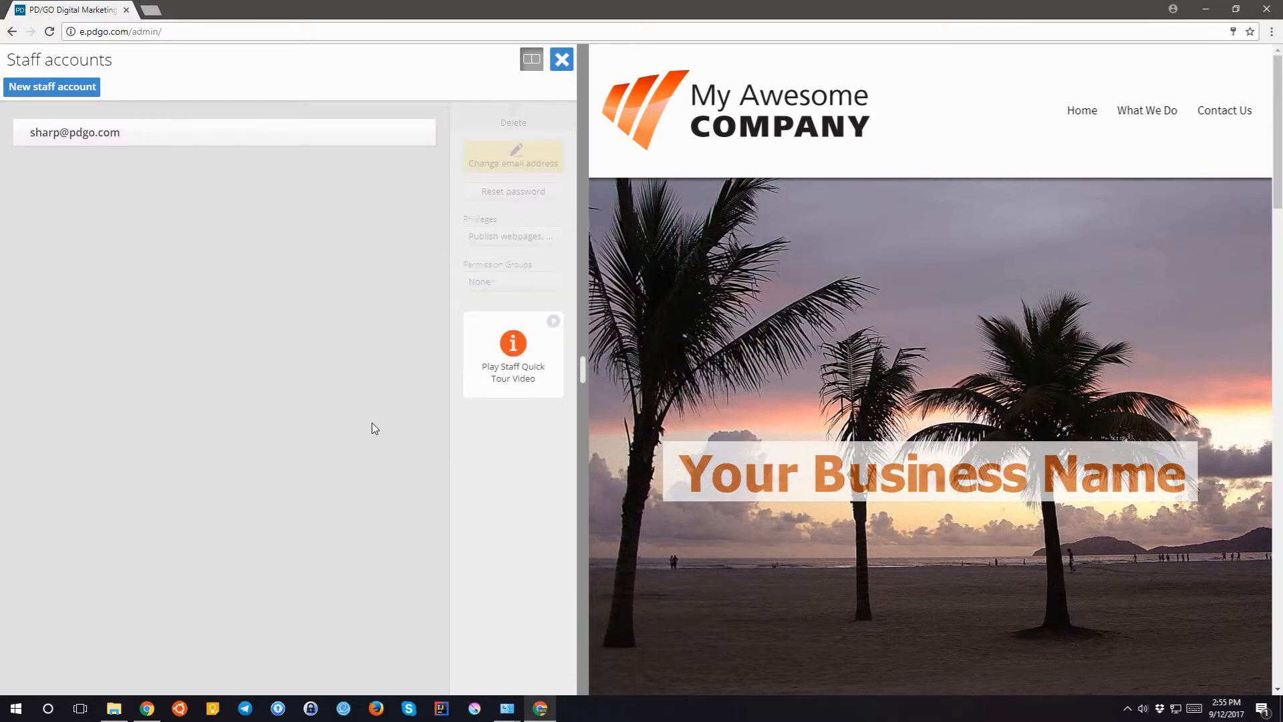
click(560, 61)
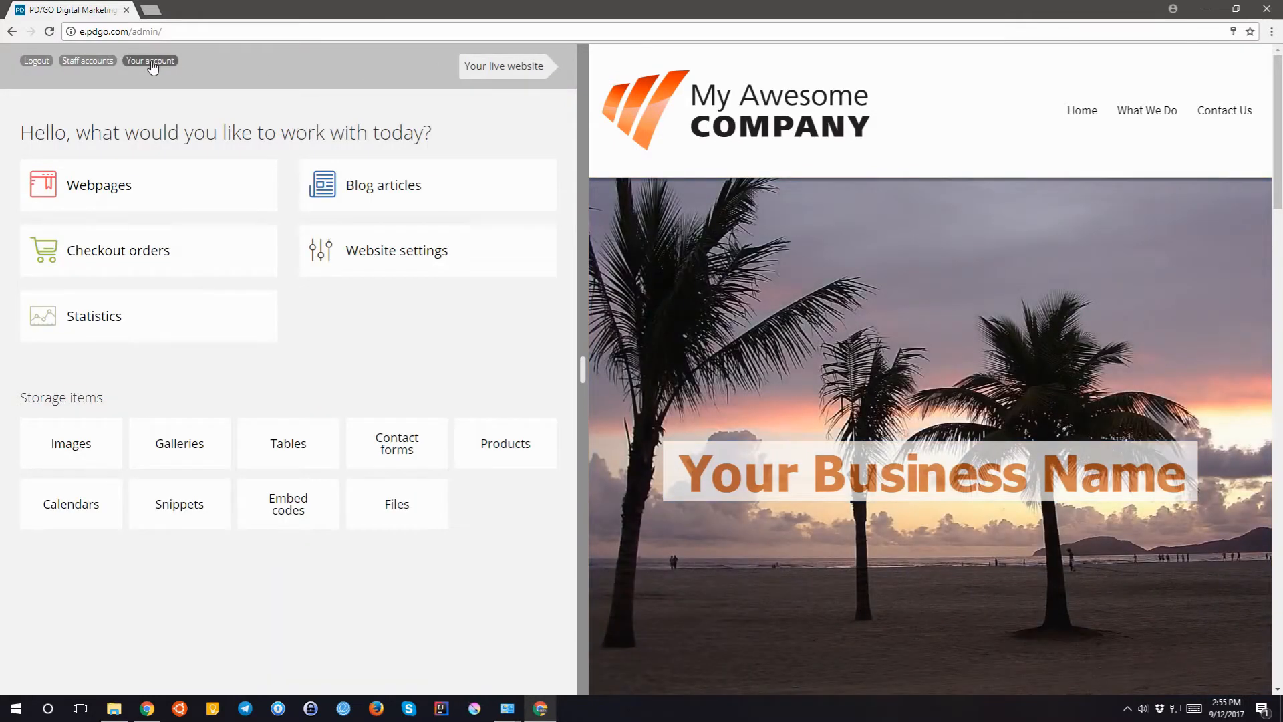
click(151, 60)
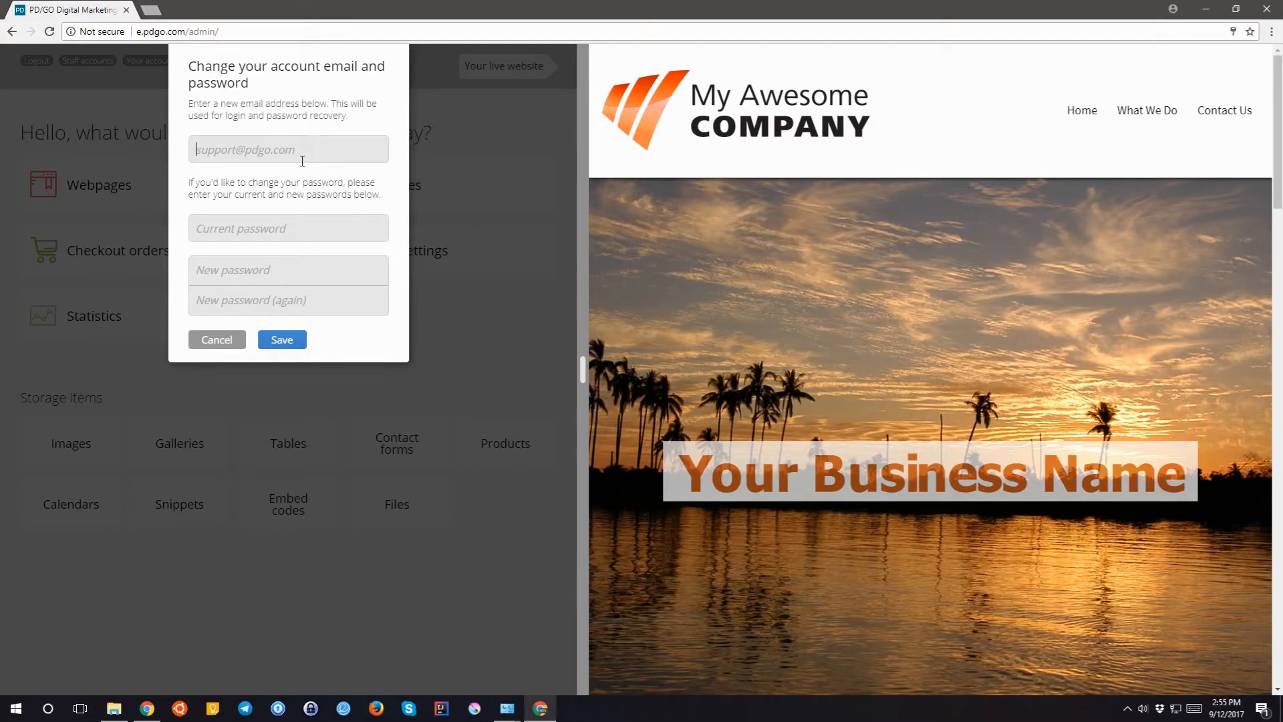
click(220, 267)
click(210, 304)
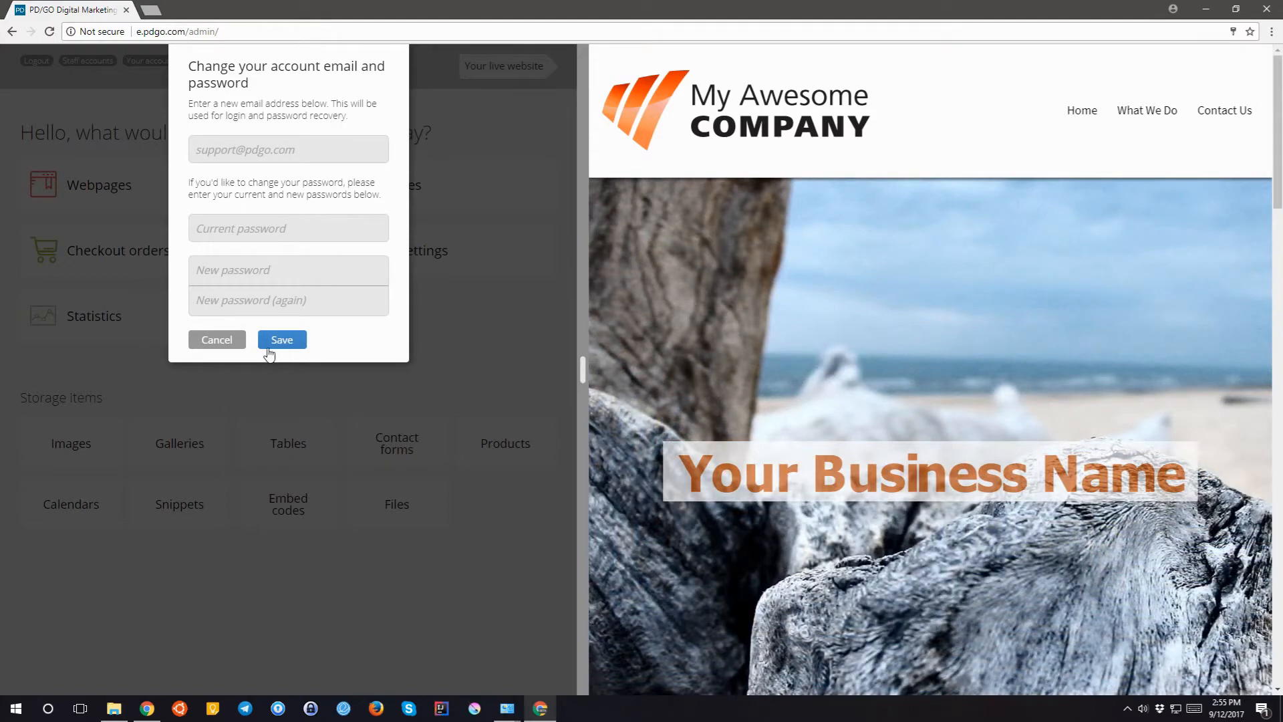
click(214, 340)
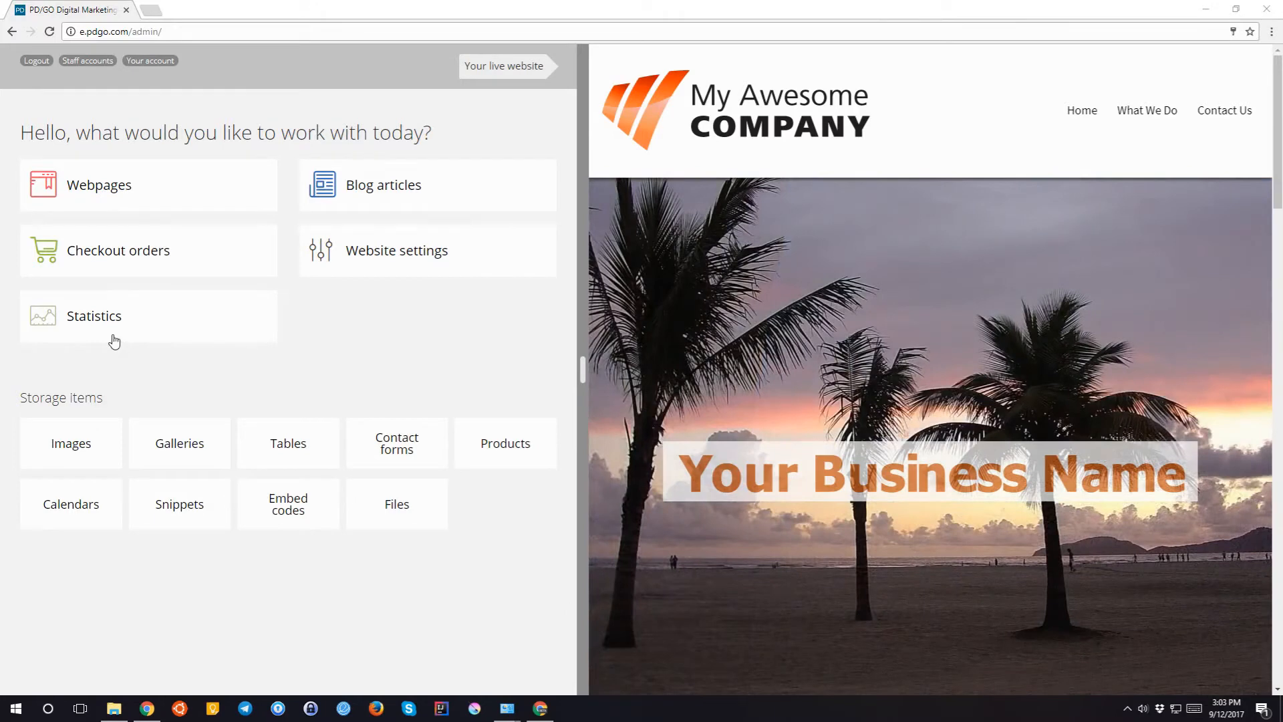
- Create a new webpage named Test in the Webpages list and select it
click(97, 194)
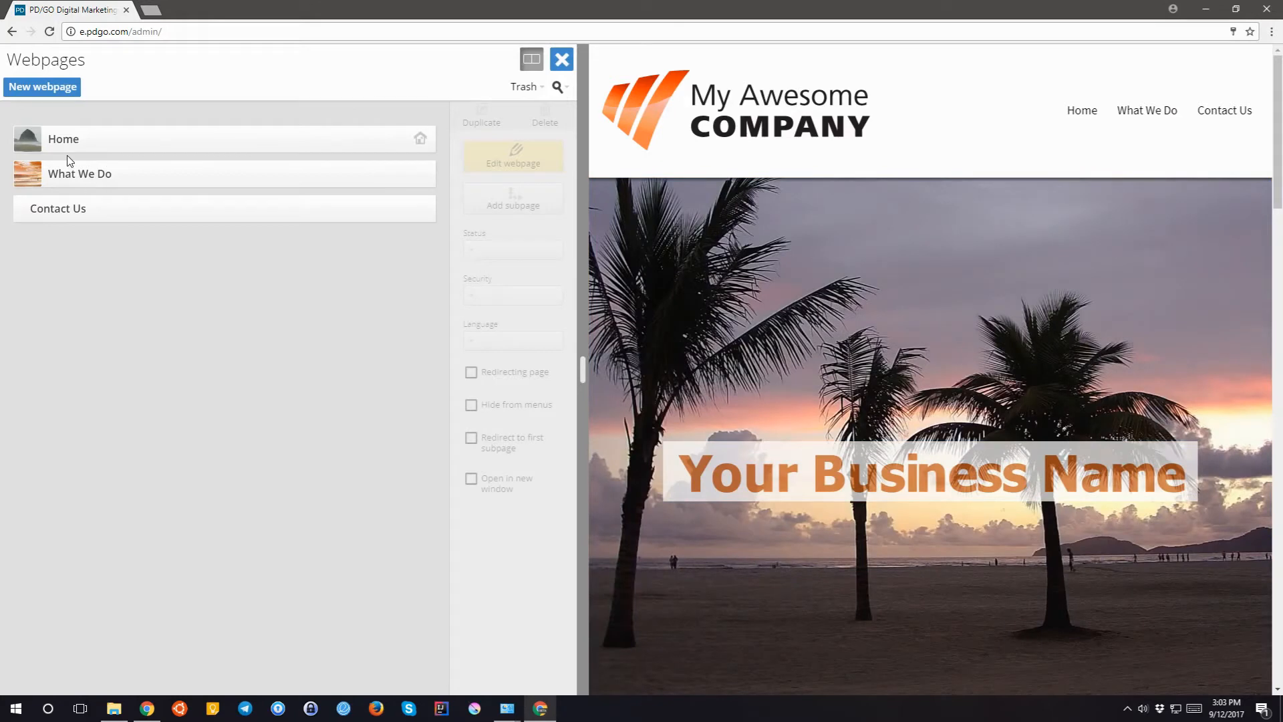
drag(65, 144, 71, 189)
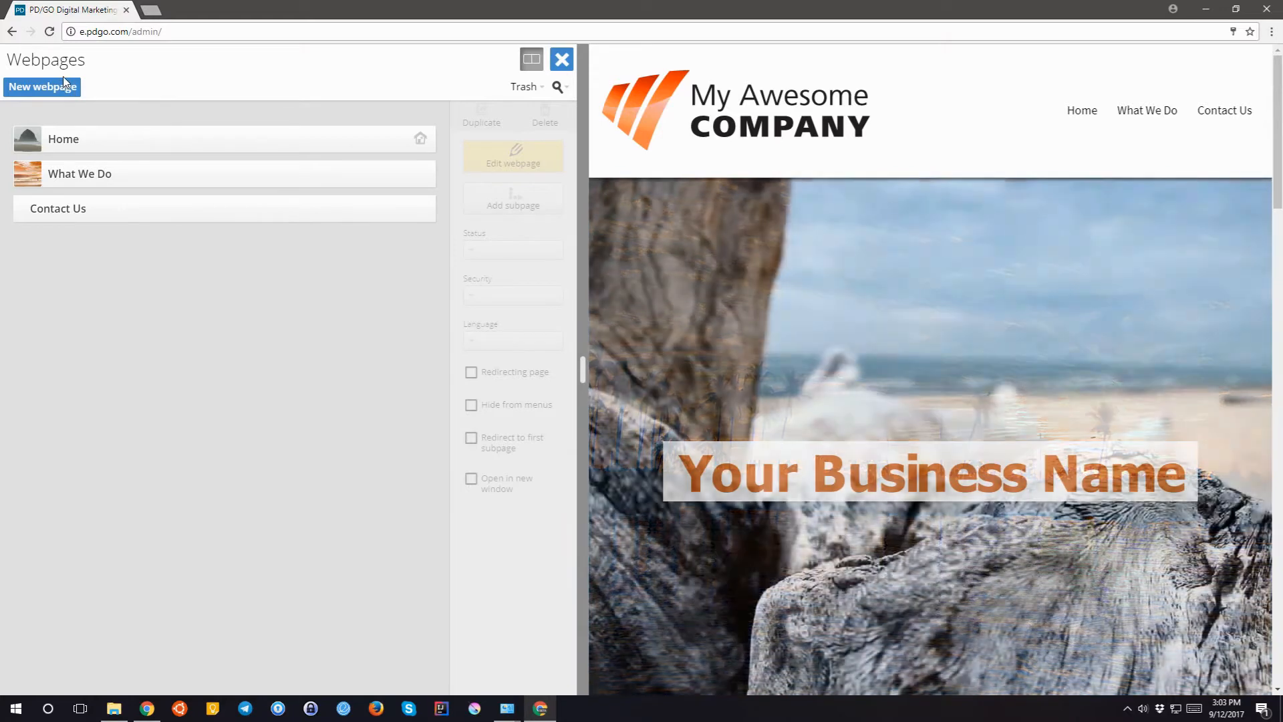
click(47, 91)
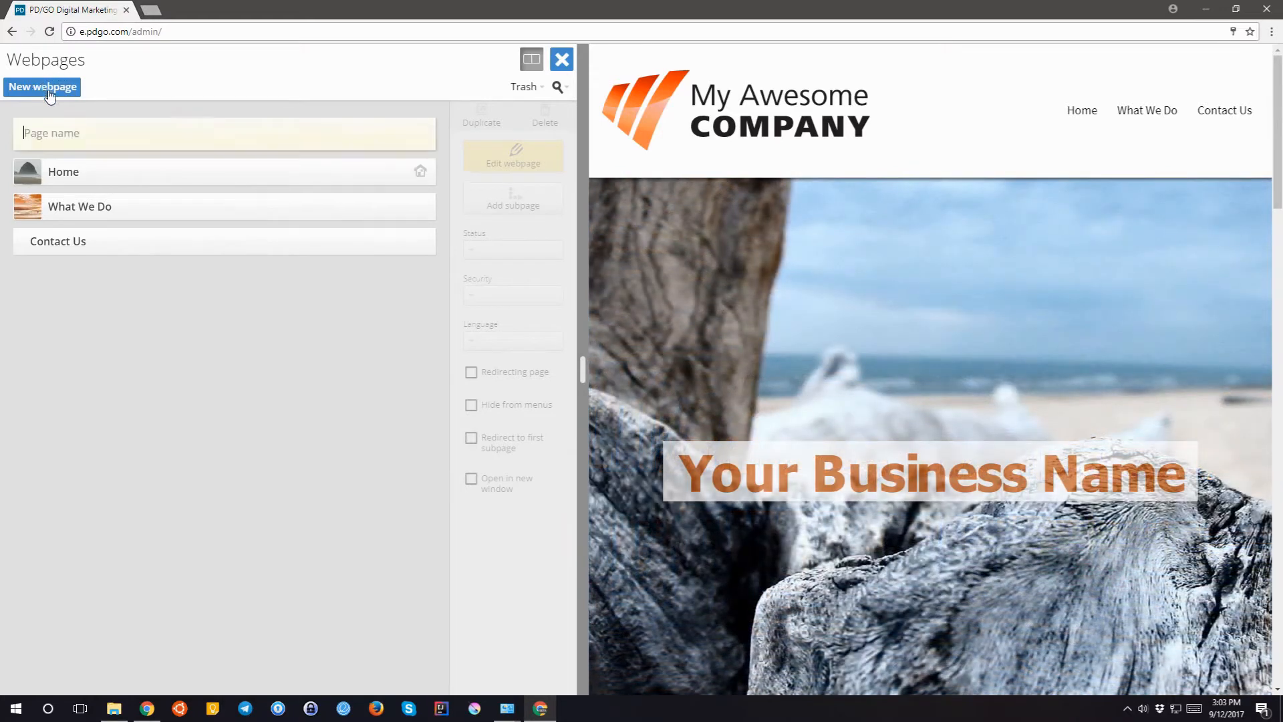
text(Test)
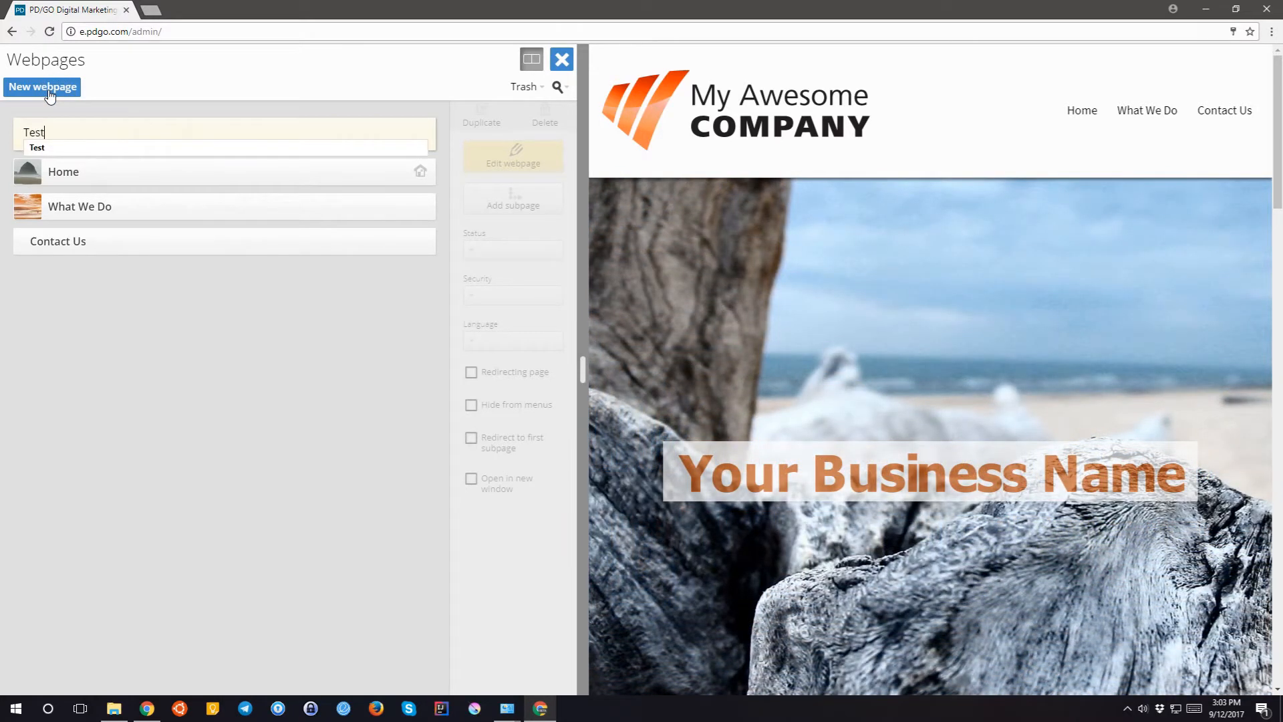
key(Return)
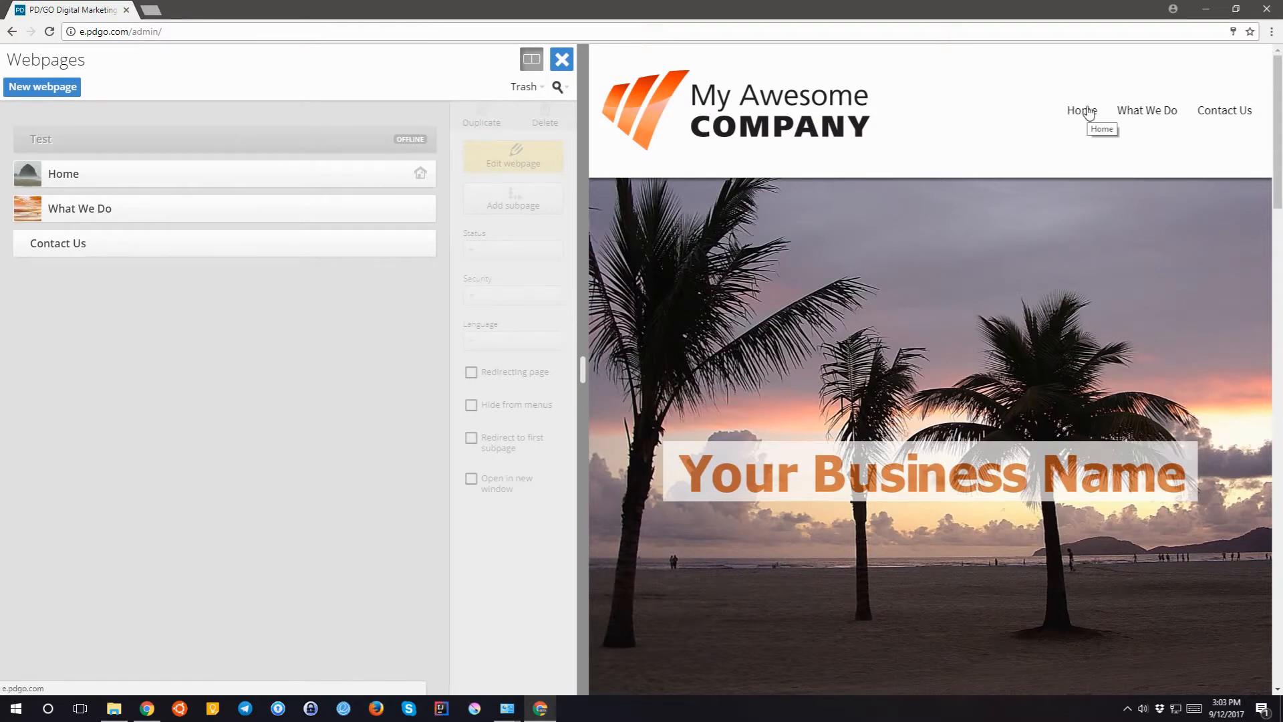
click(124, 140)
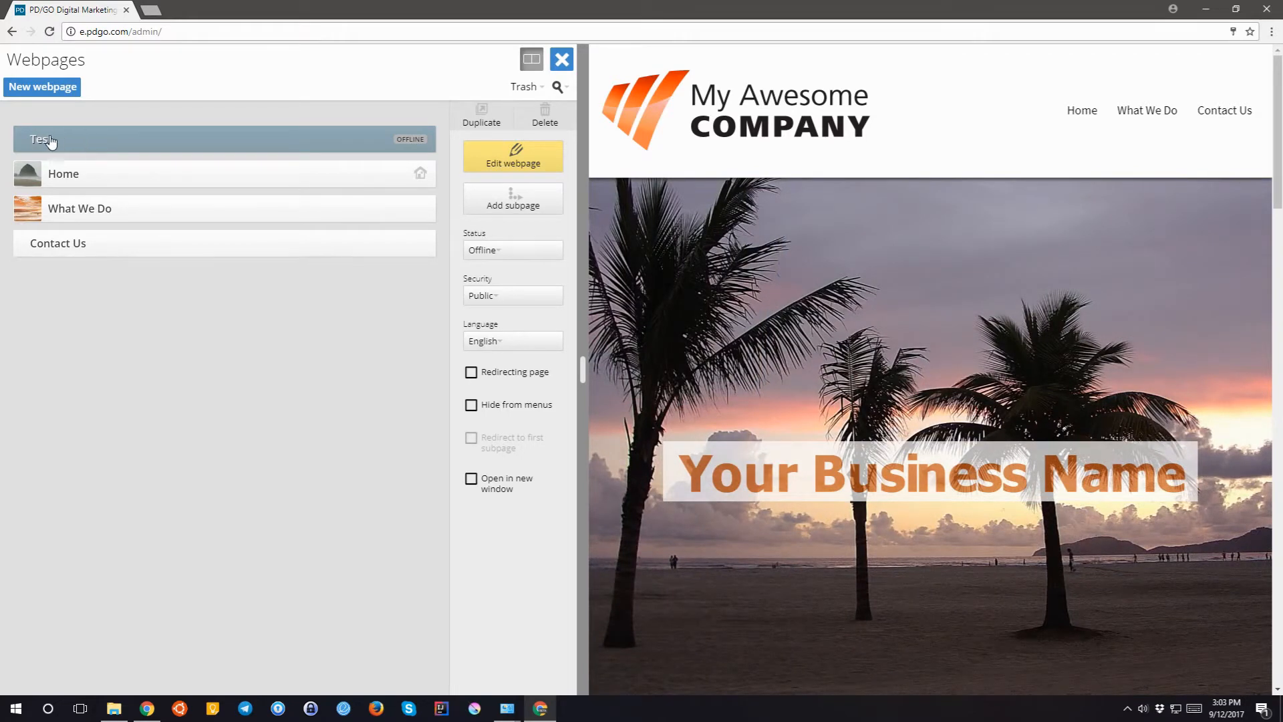
- Drag the Test page below Contact Us, switch it to Live, then back to Offline
drag(40, 142, 85, 267)
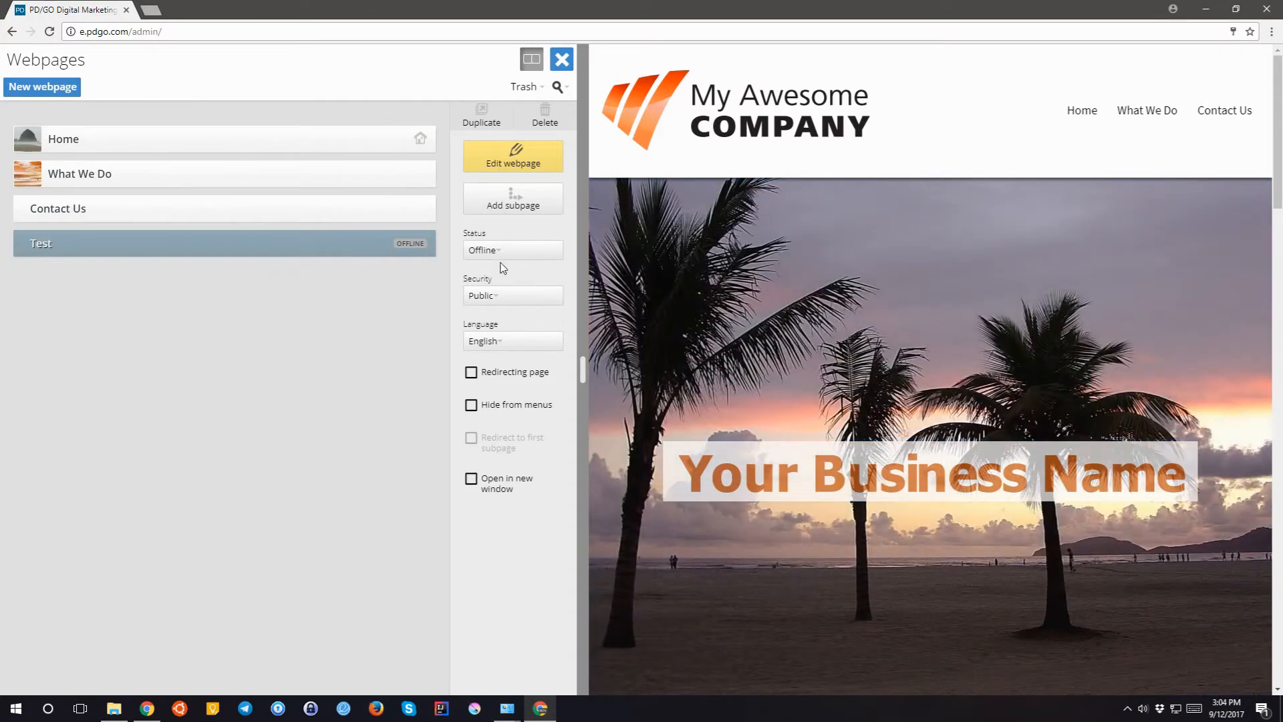
click(495, 258)
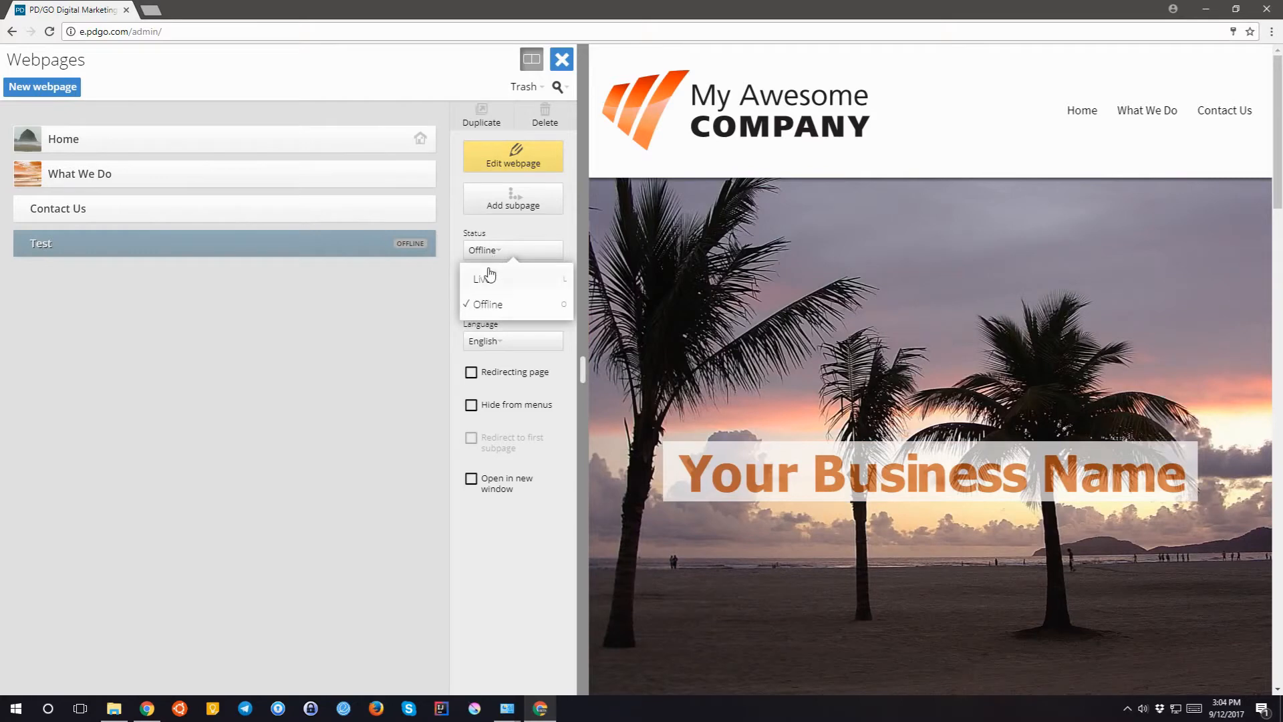
click(485, 276)
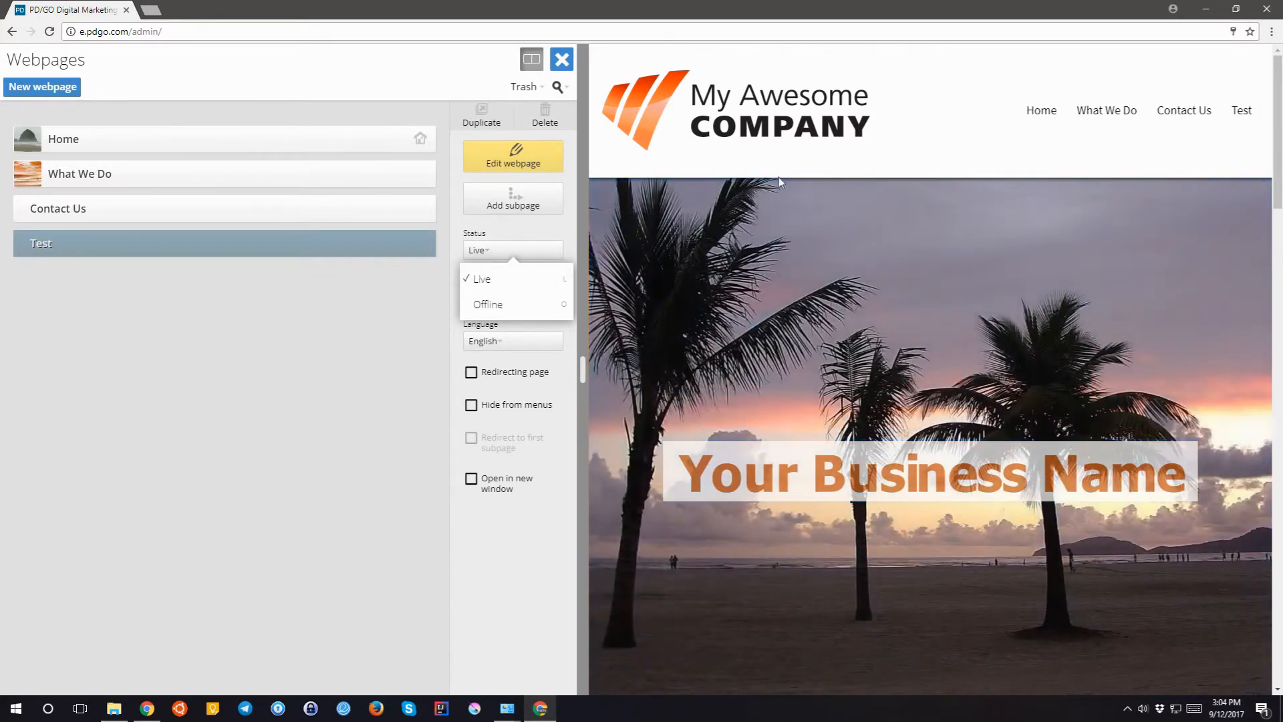
click(510, 305)
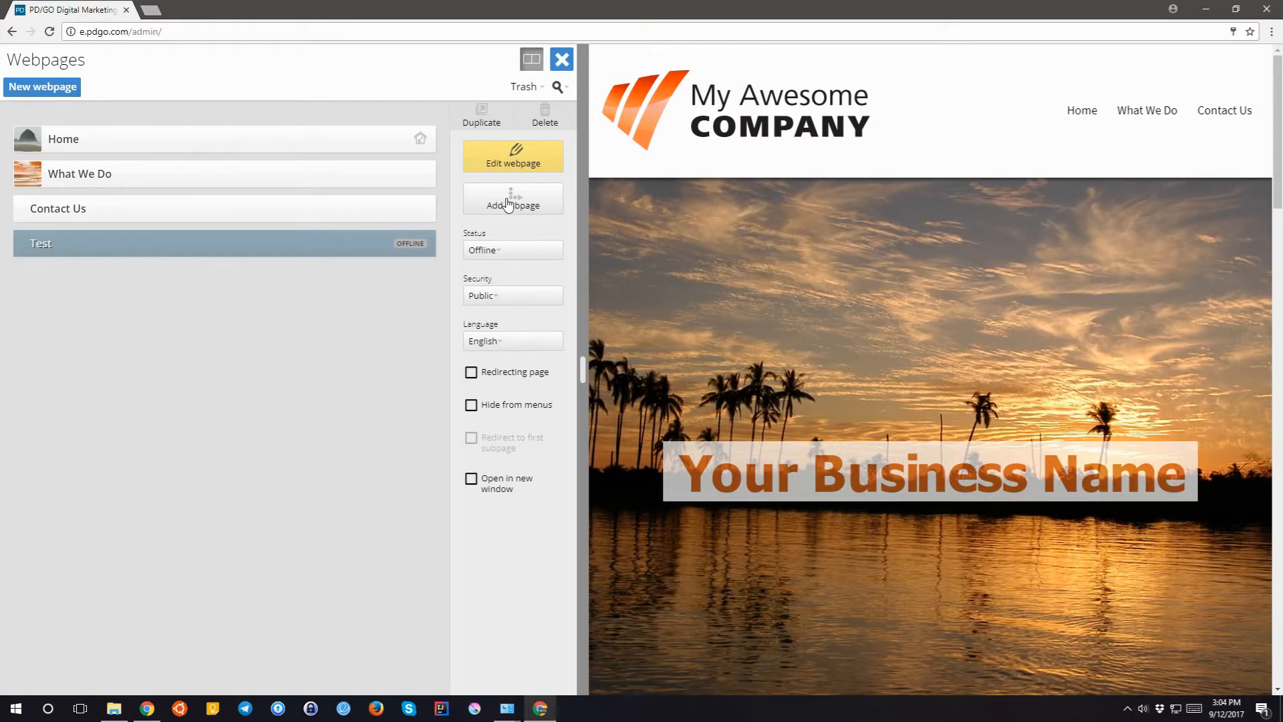
- Add an offline subpage Test1 under Test, then return to the main list and select Test
click(508, 202)
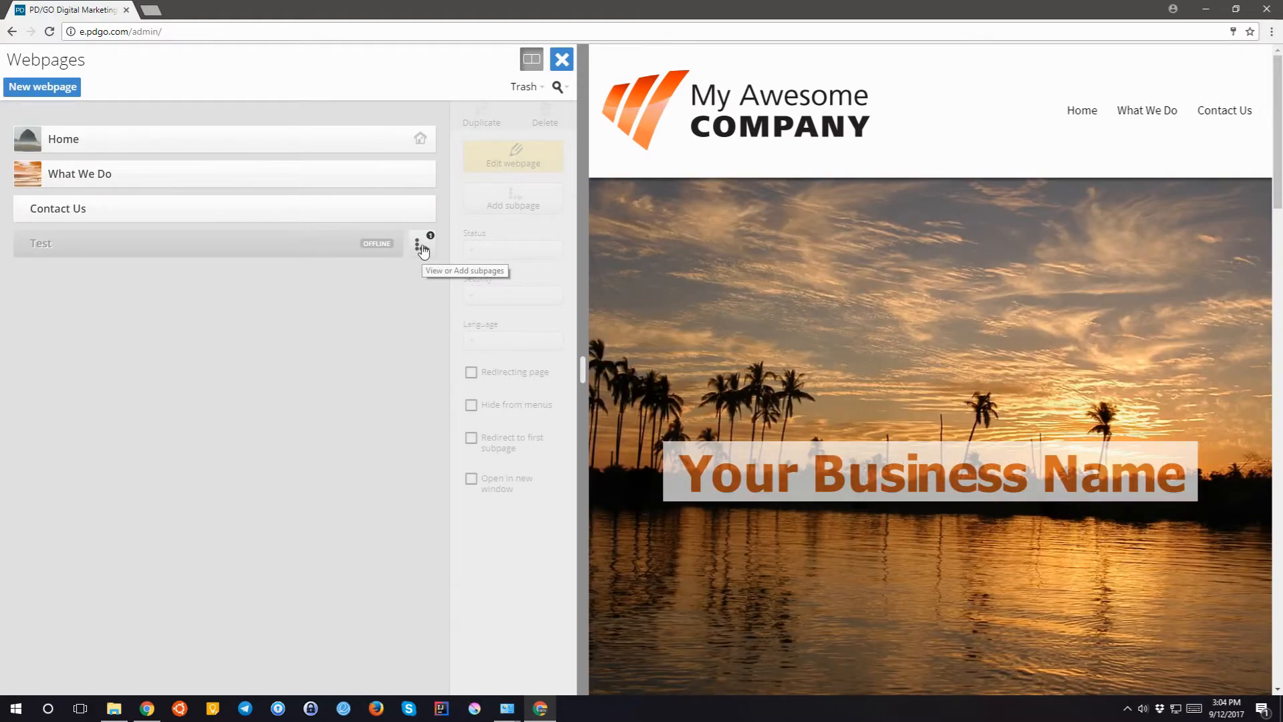
click(421, 247)
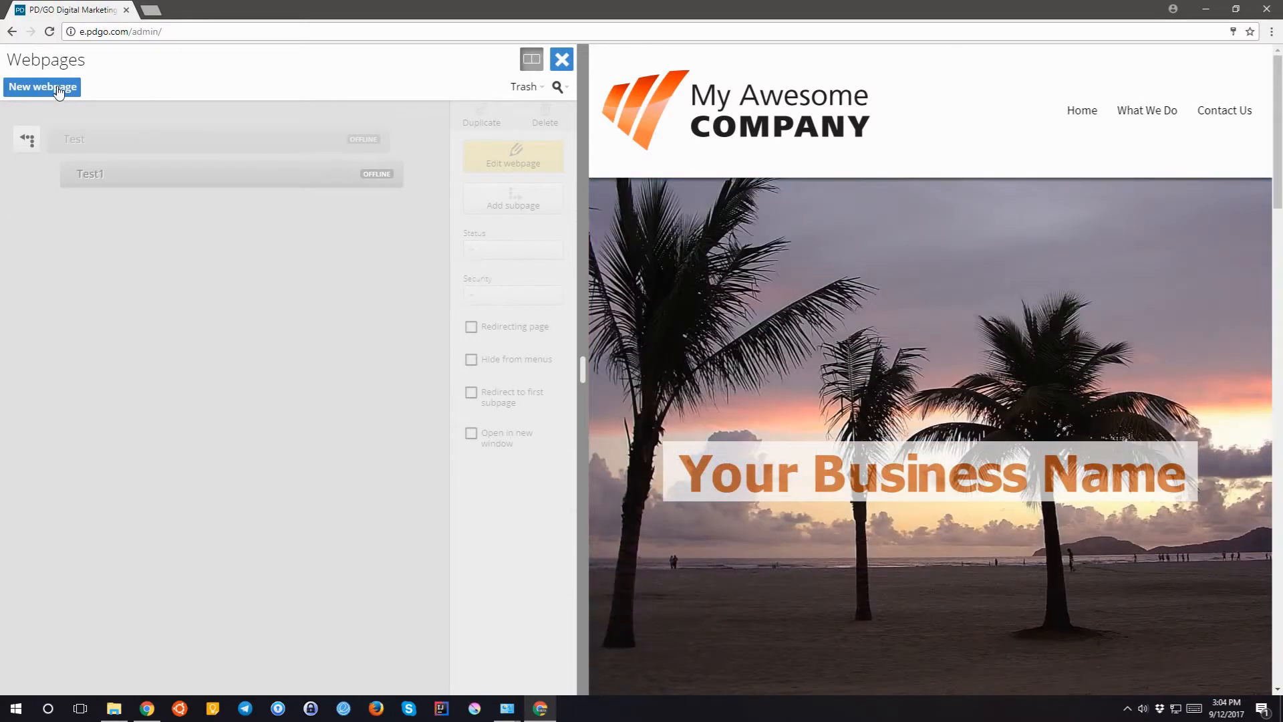
click(58, 88)
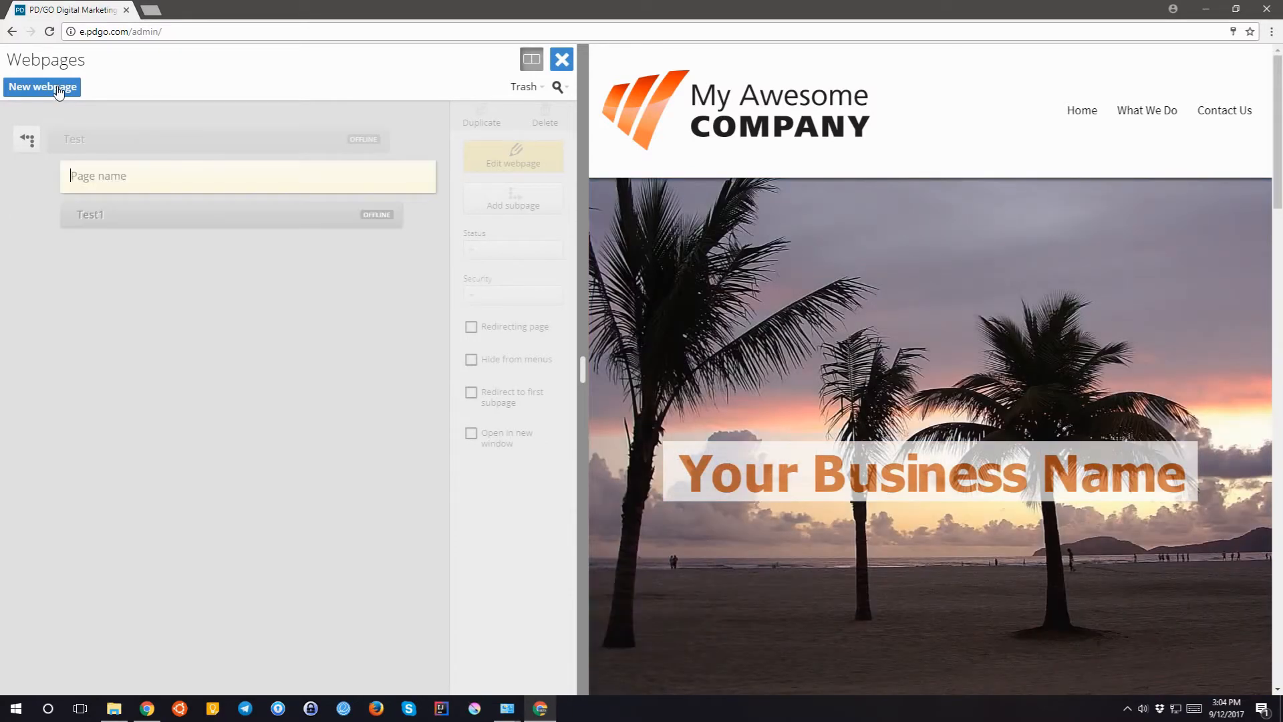
click(24, 139)
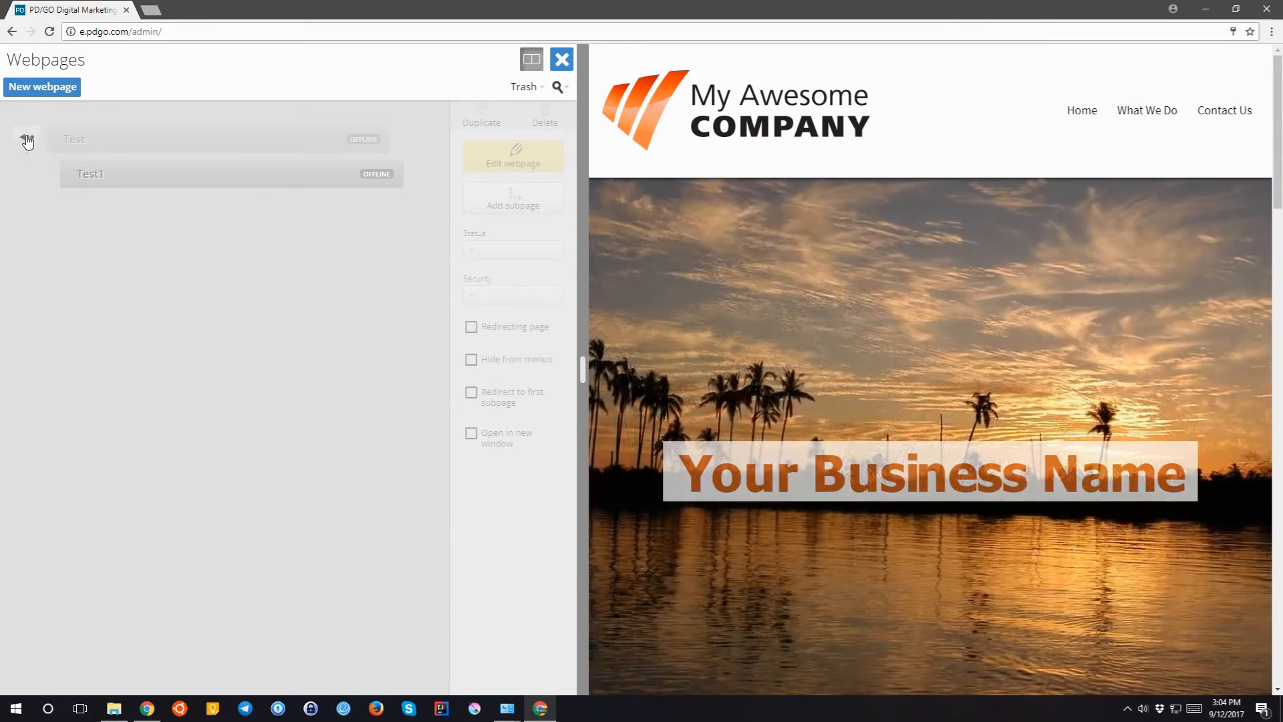
click(26, 139)
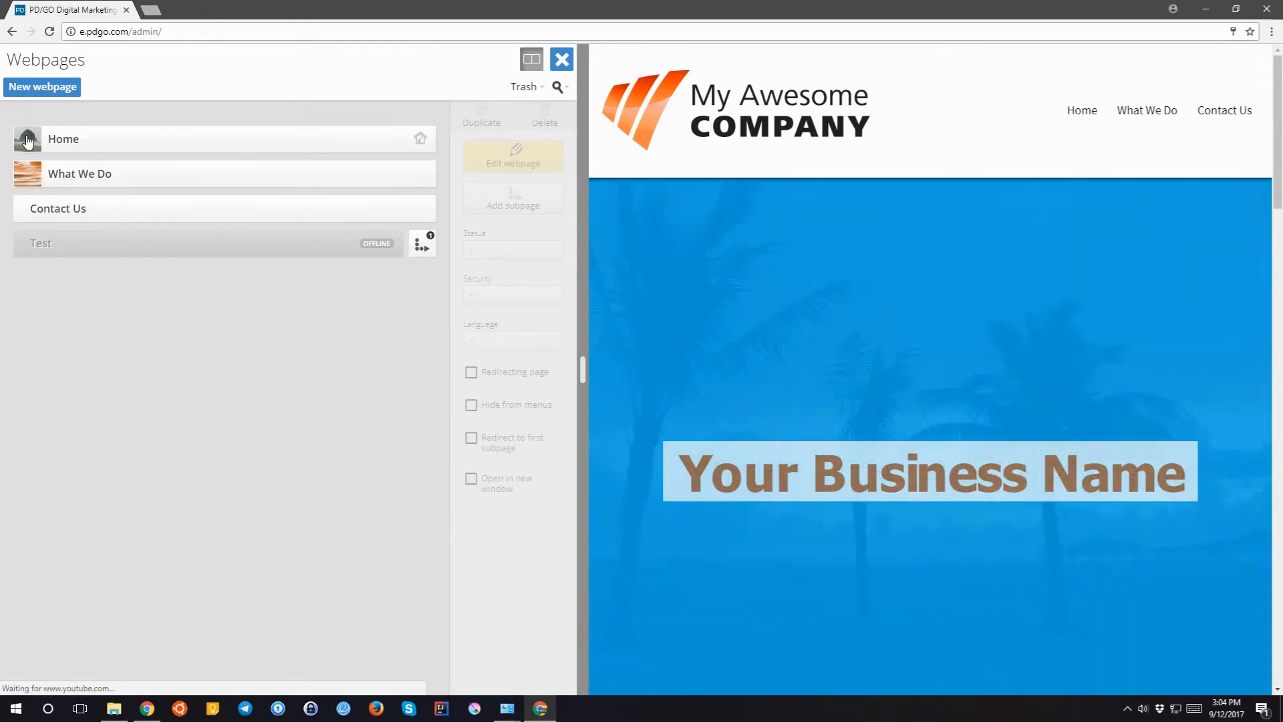
click(84, 248)
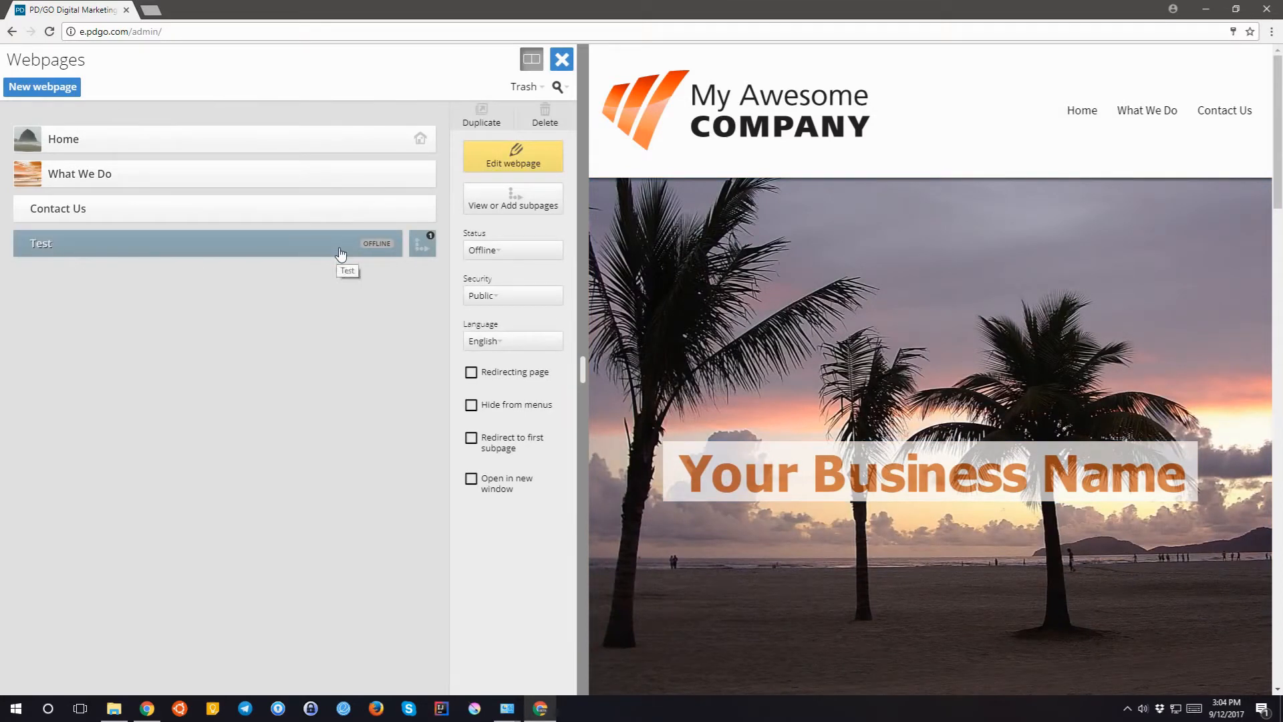
- Protect the Test page with a new password-protected access group named test1
click(482, 302)
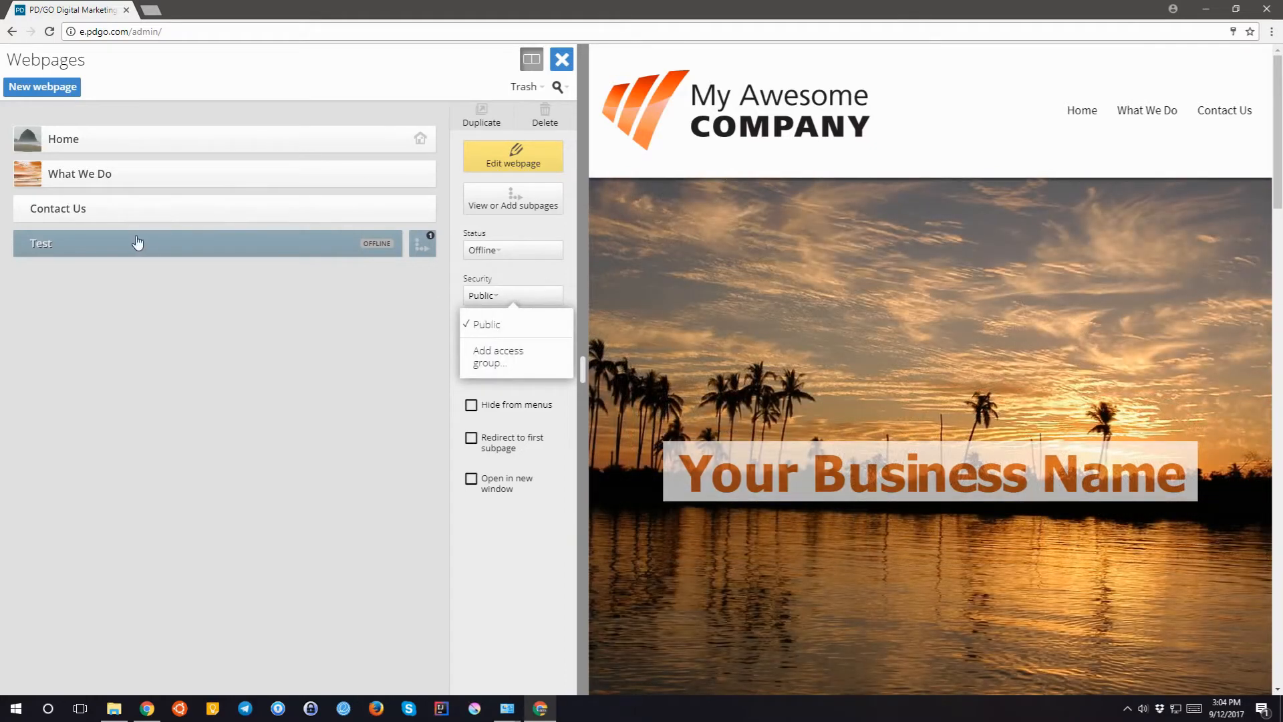
click(495, 356)
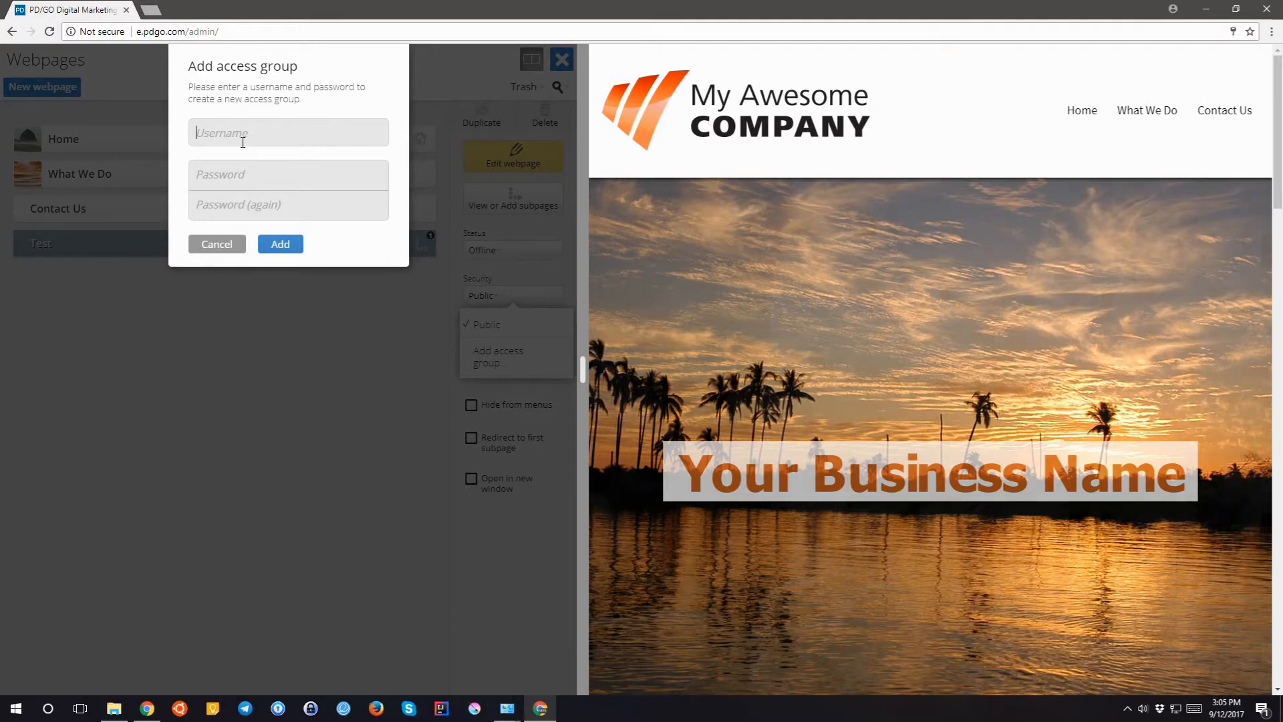
text(test1)
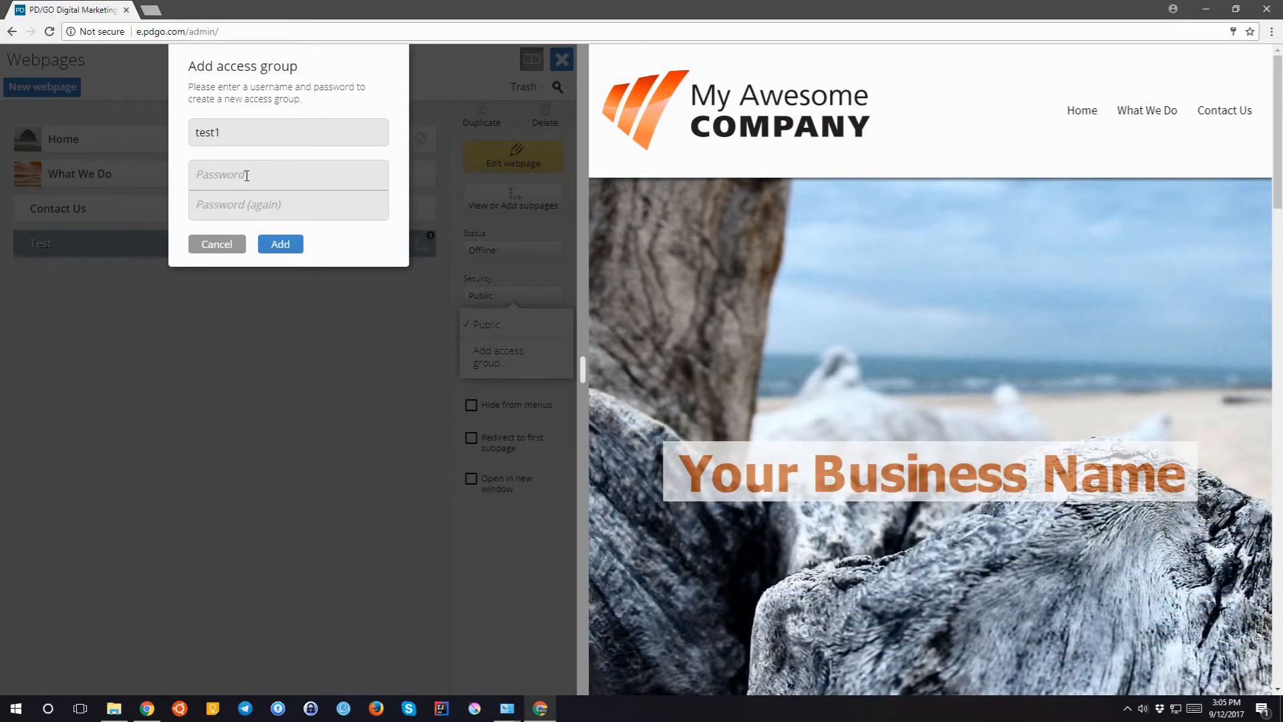
text(•••••)
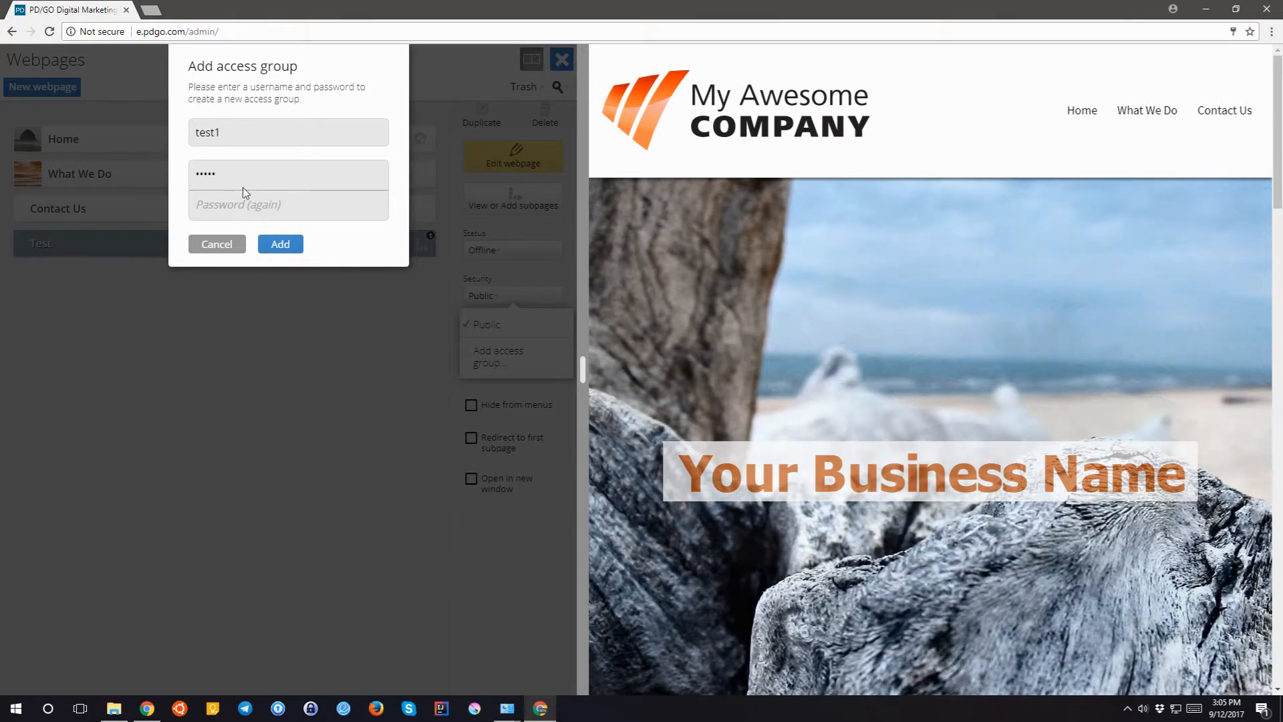
click(232, 201)
text(••••)
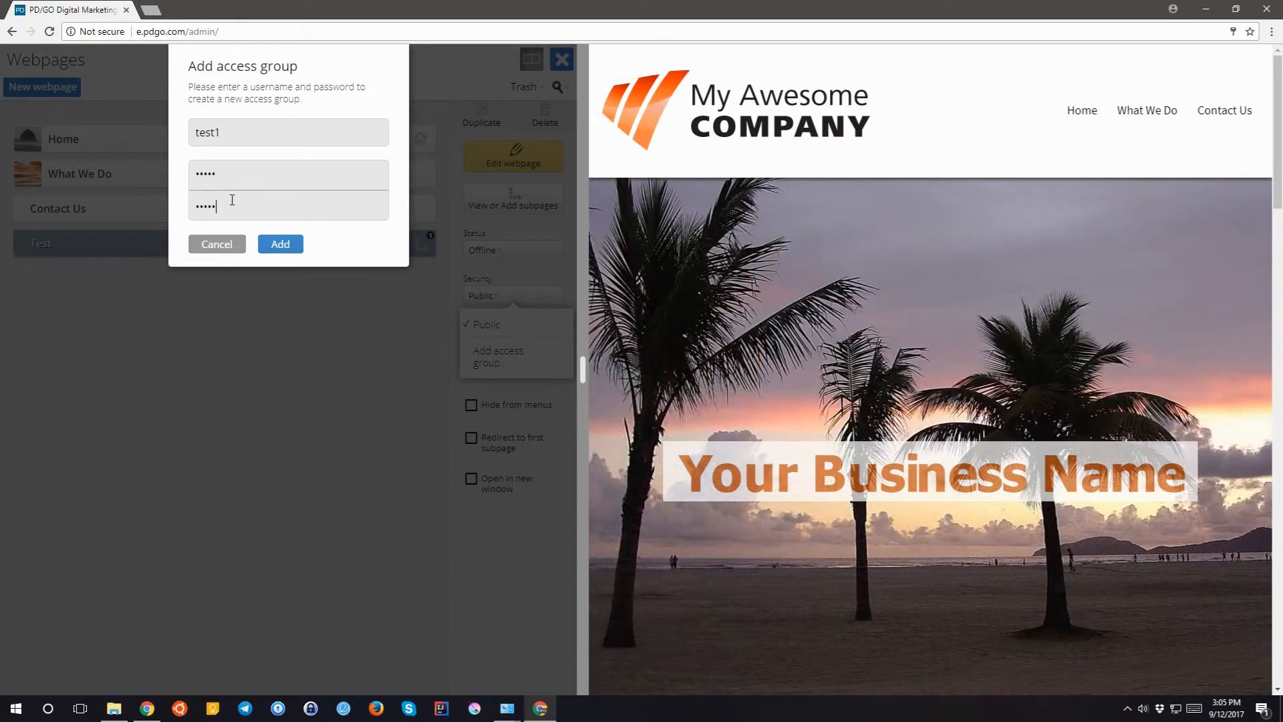
click(279, 242)
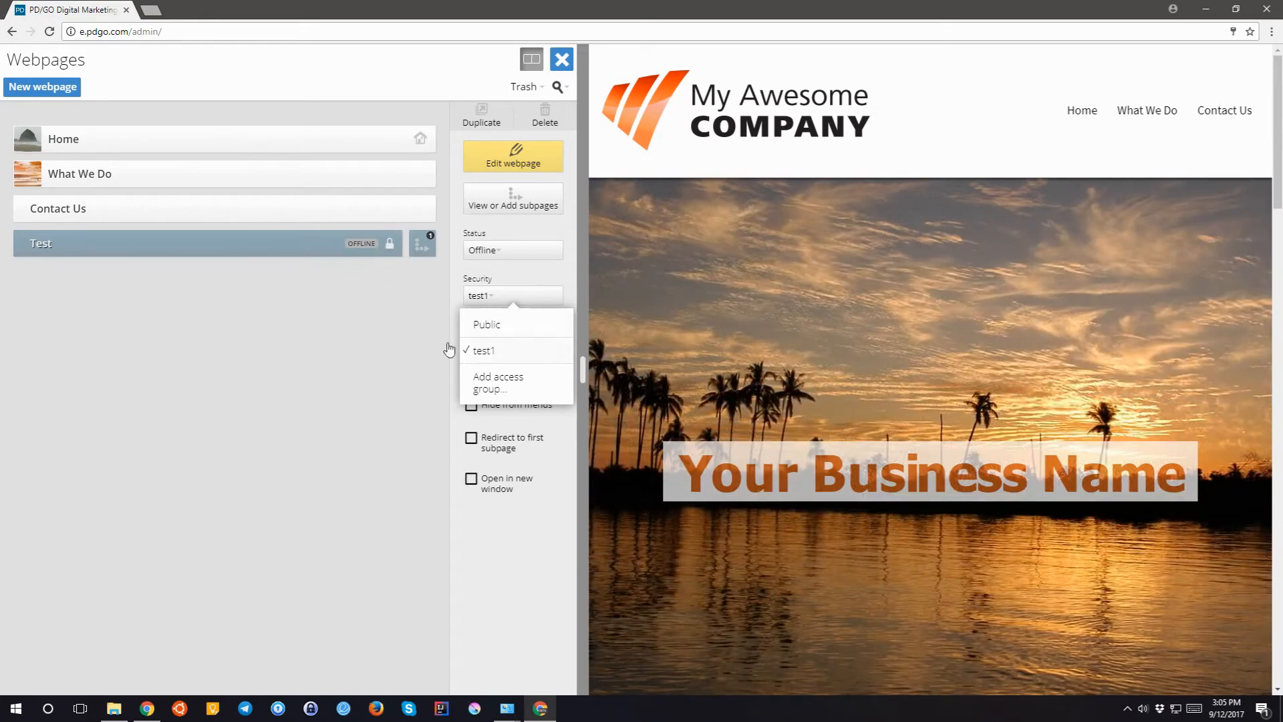
click(356, 351)
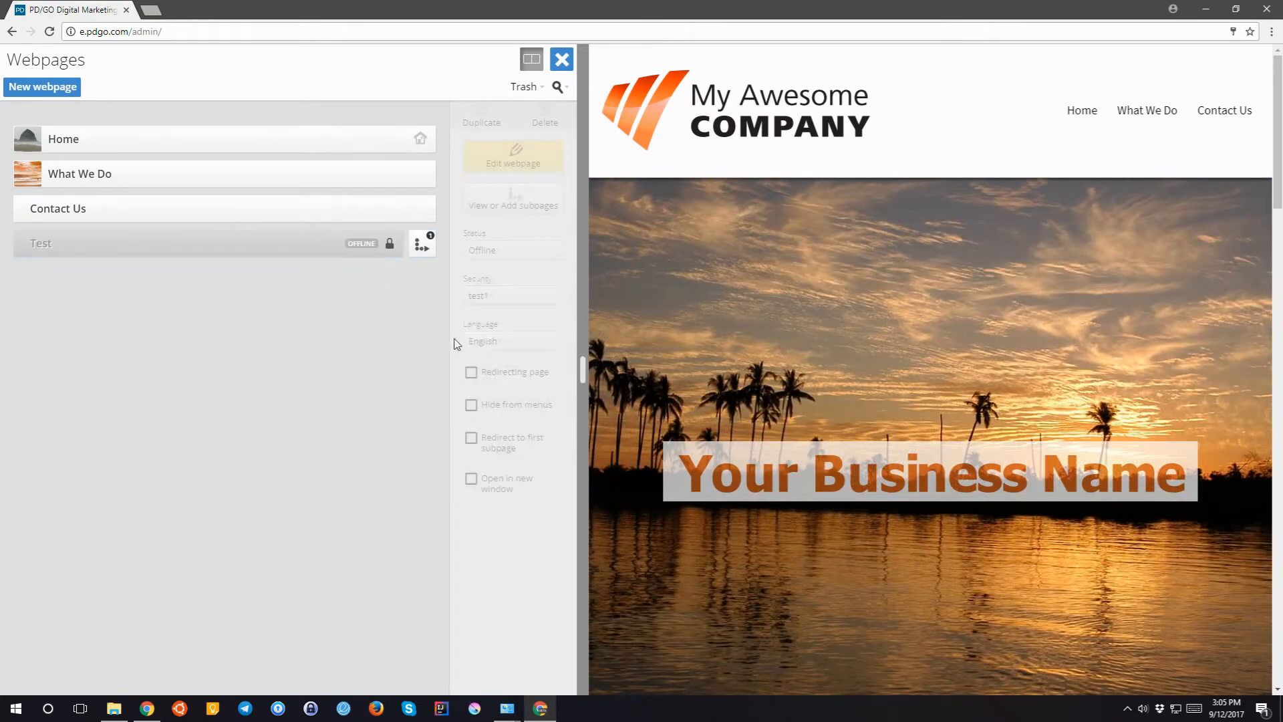
click(361, 251)
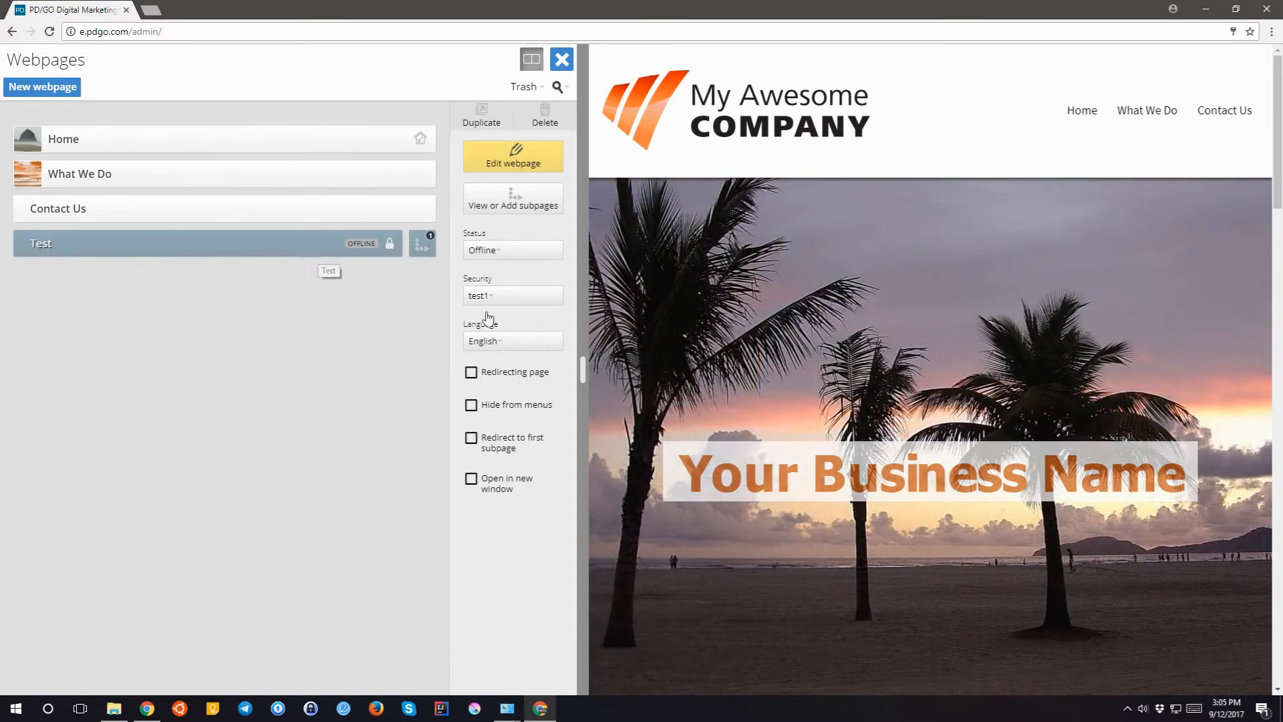
click(509, 373)
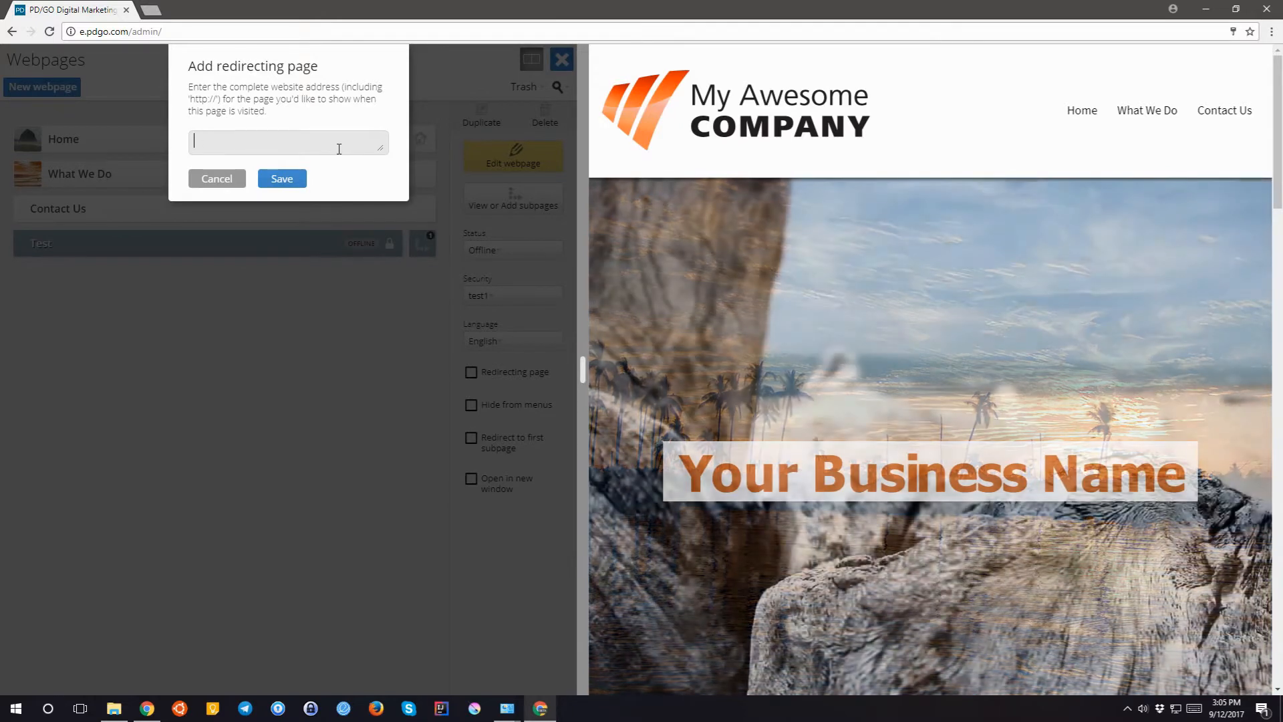
click(226, 181)
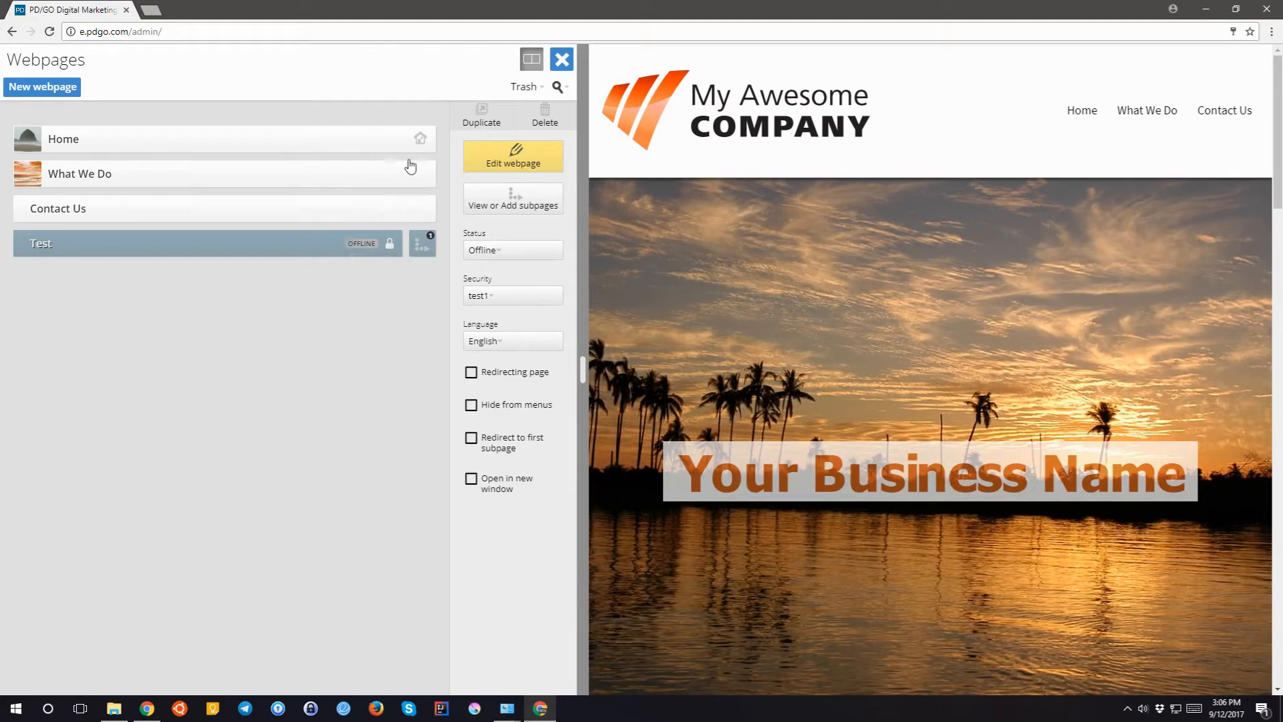
- Set the Test page to Live with Hide from menus ticked, checking the preview
click(503, 252)
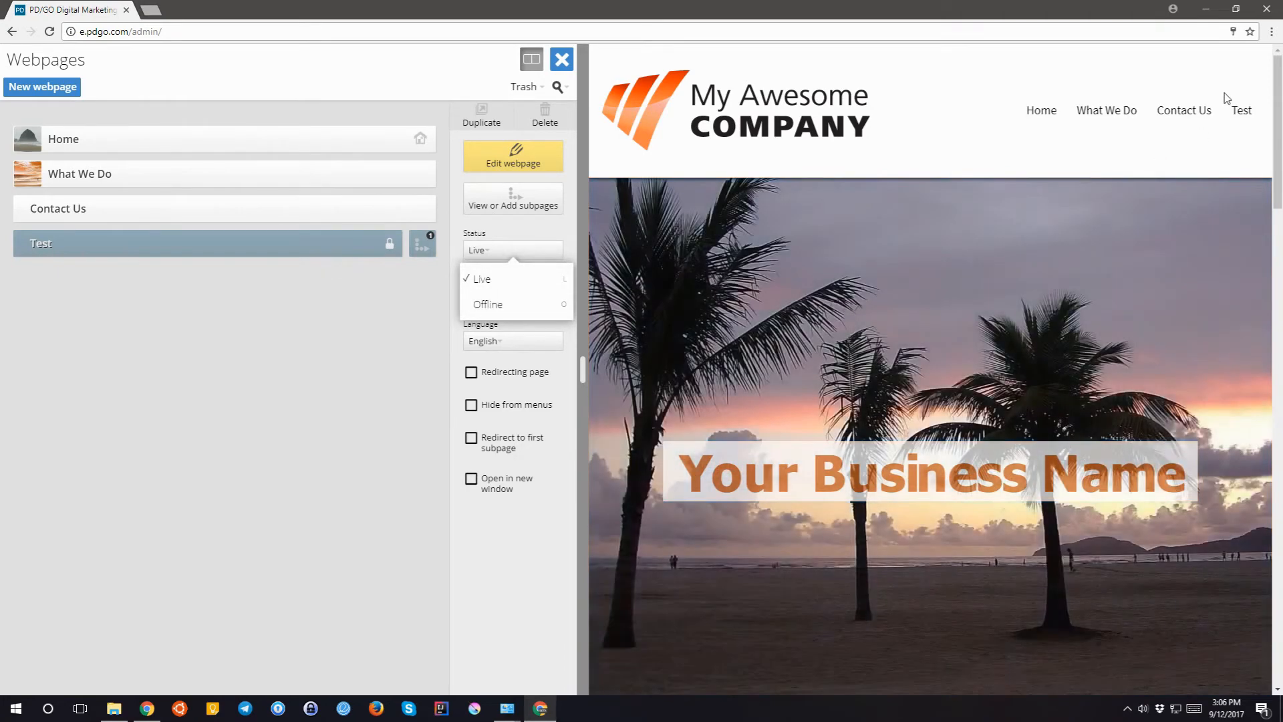
click(484, 410)
click(485, 410)
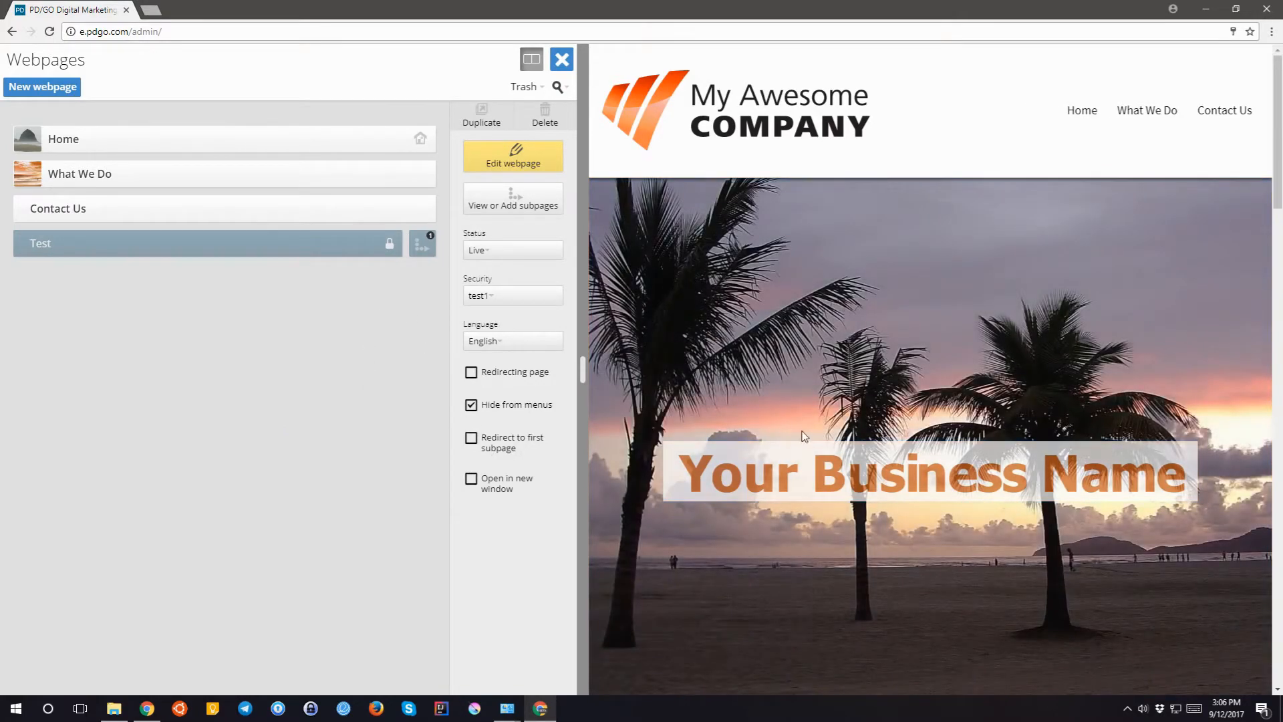
scroll(804, 436, down, 4)
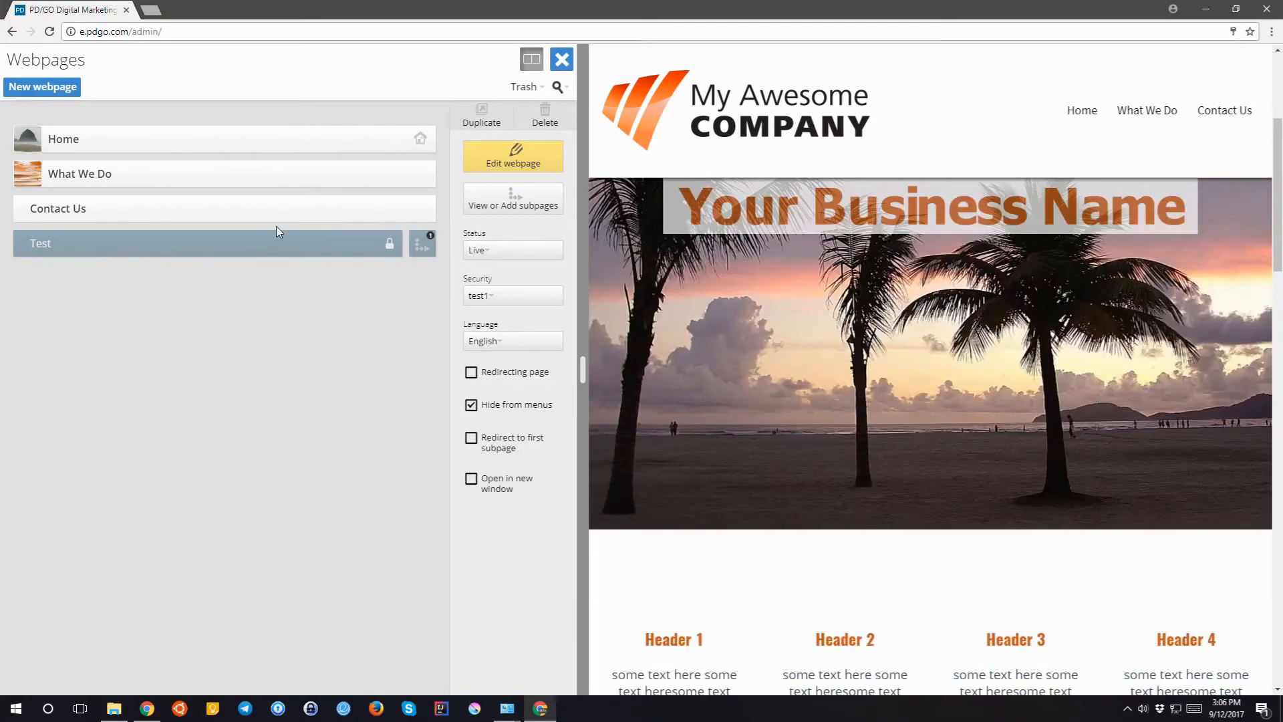
scroll(712, 354, down, 5)
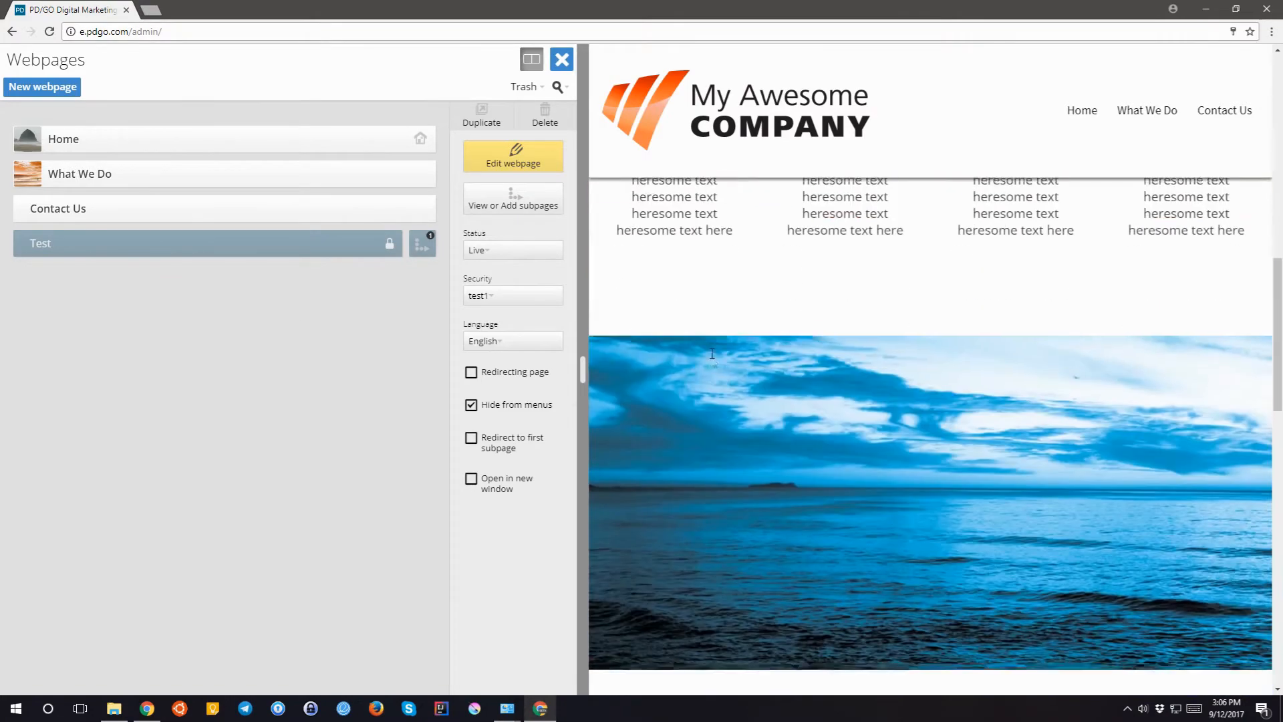
scroll(711, 354, up, 9)
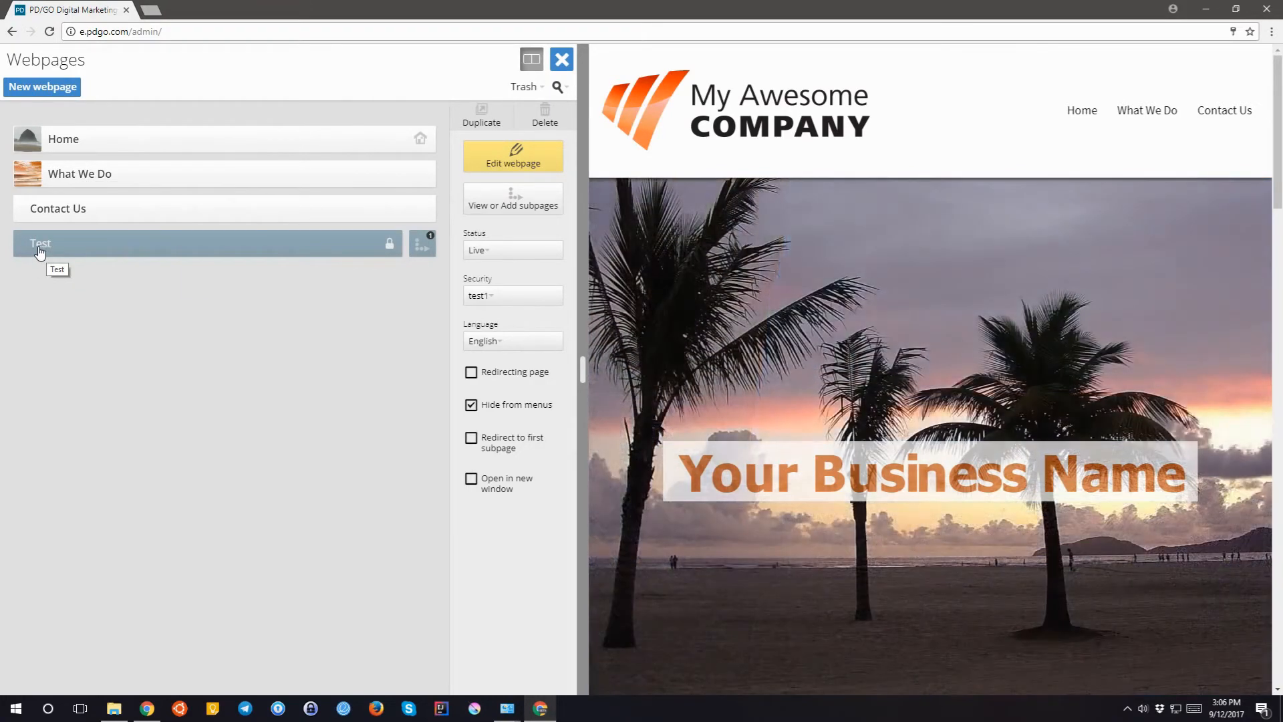
- Select the top-level Test webpage and delete it, confirming in the Are you sure? dialog
click(419, 245)
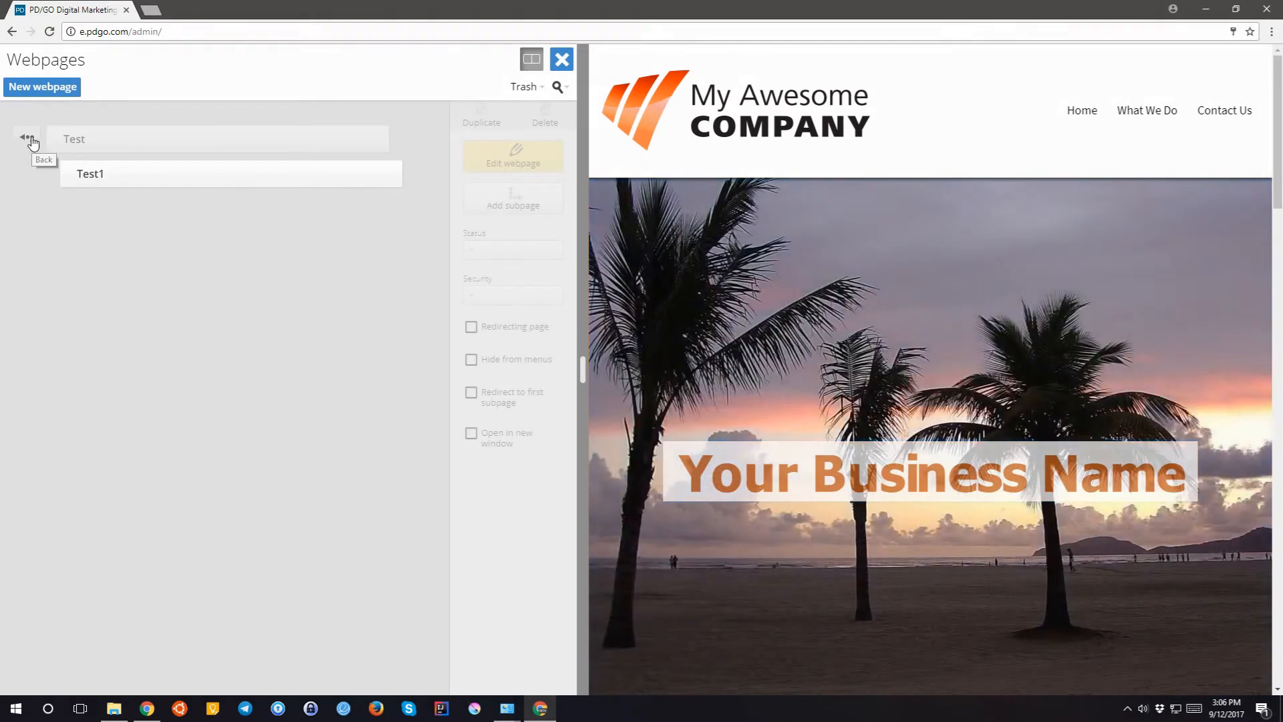
click(29, 139)
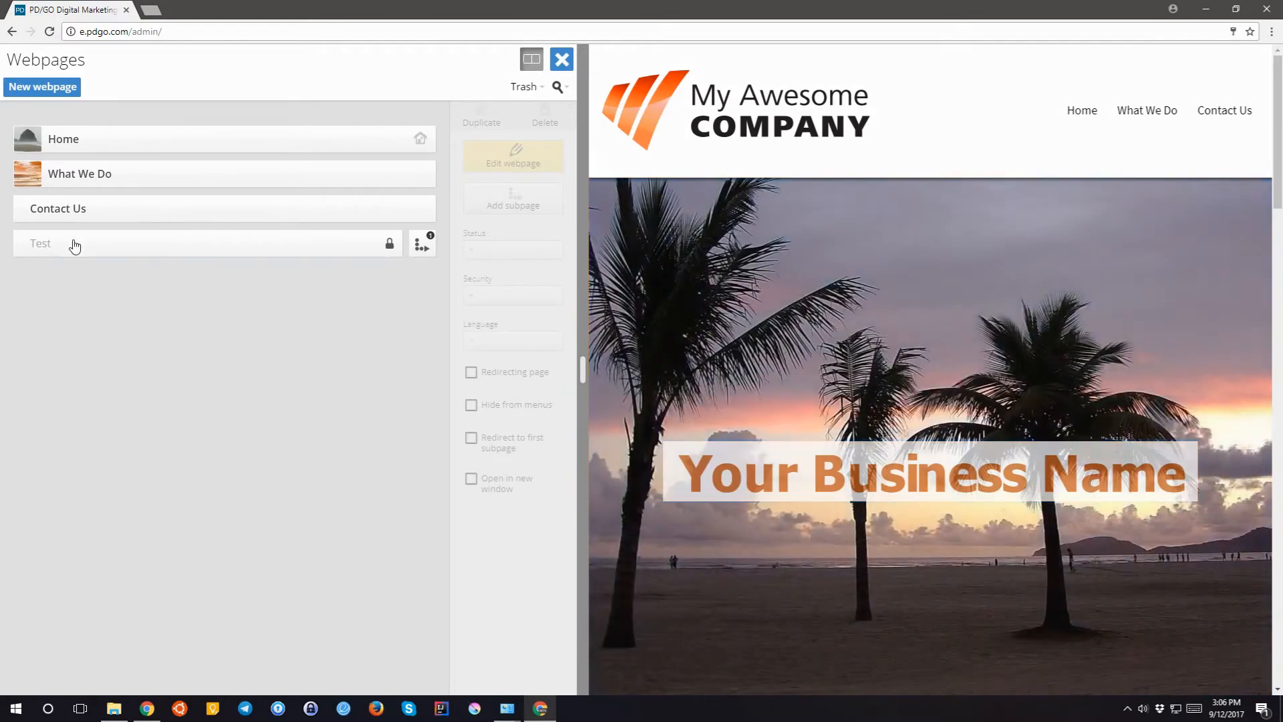
click(75, 246)
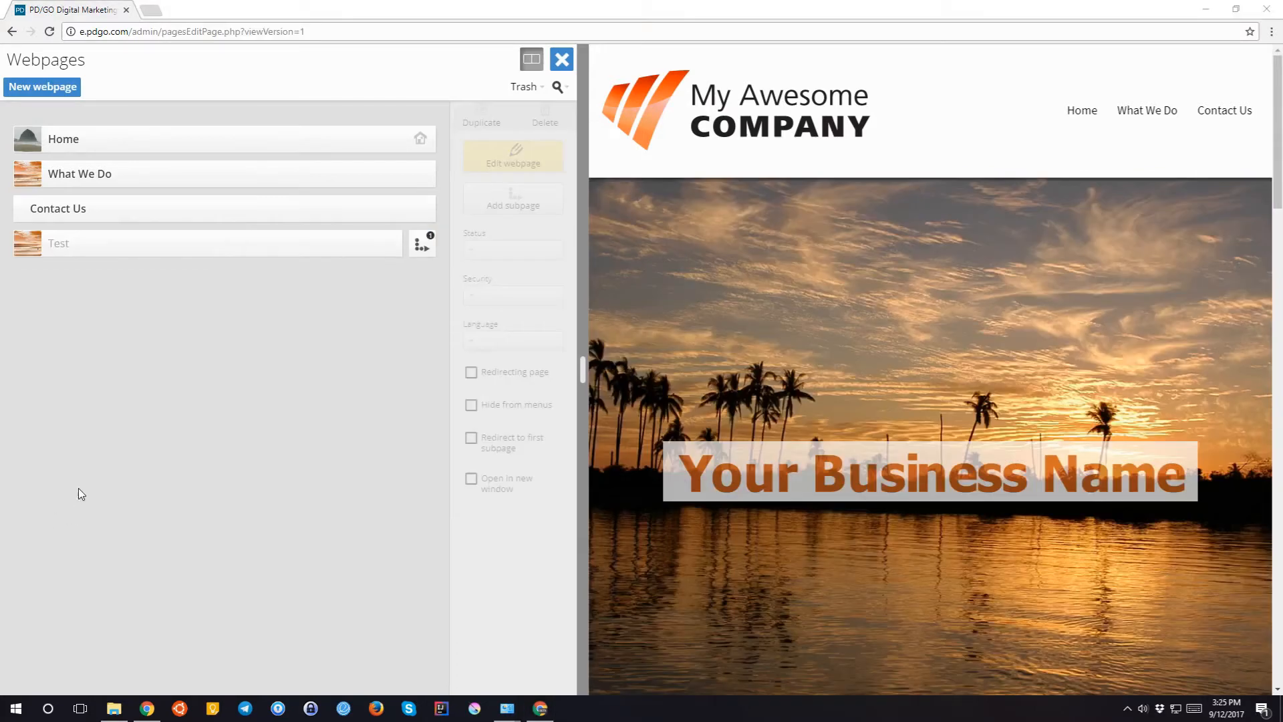
click(112, 246)
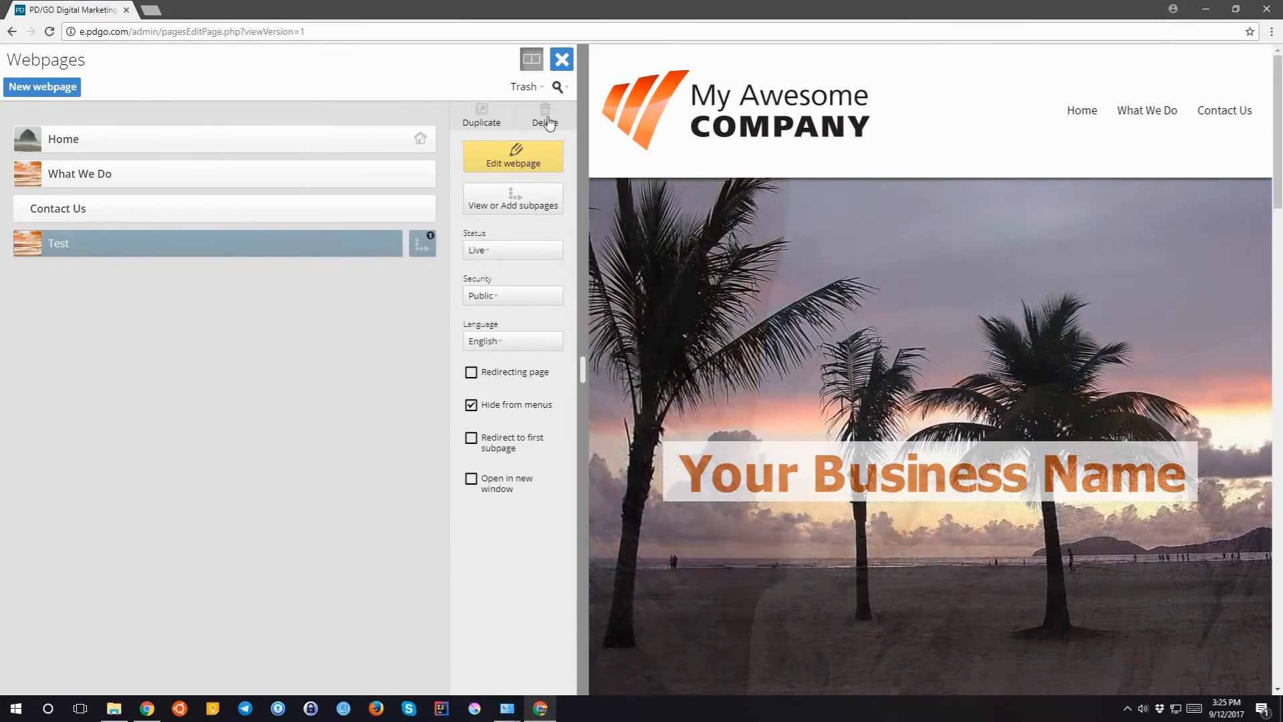
click(544, 119)
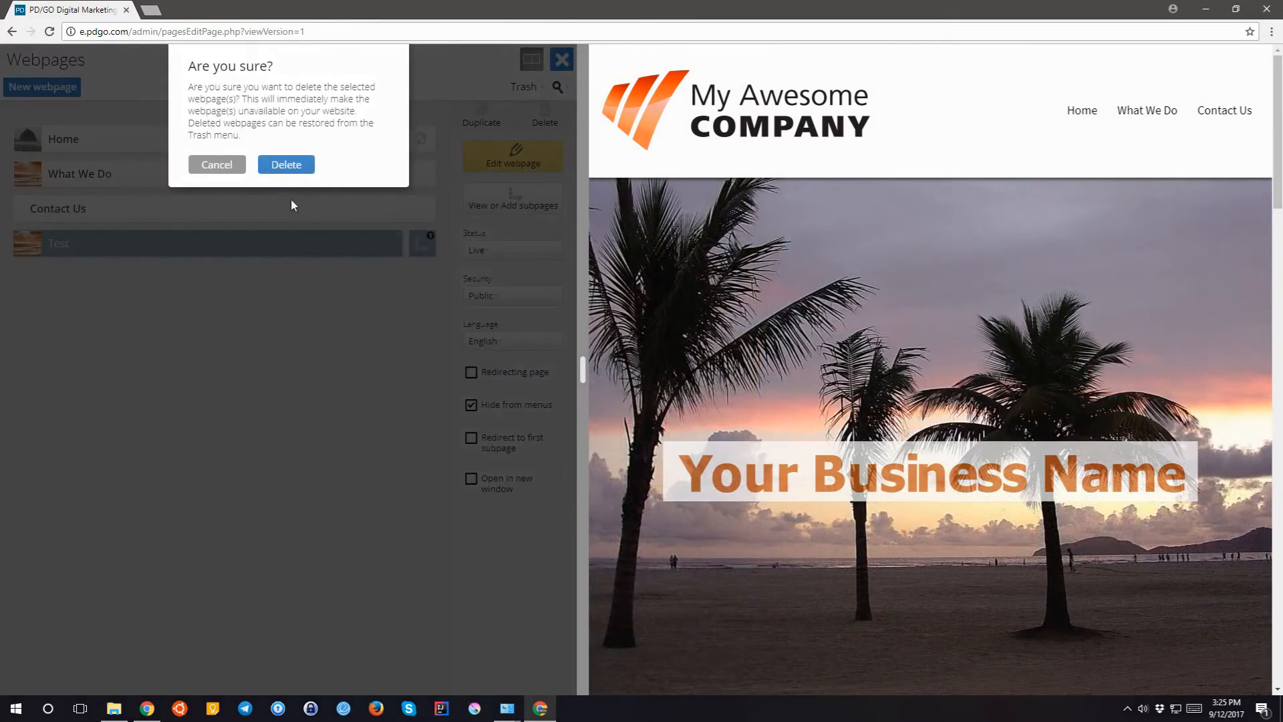
click(287, 165)
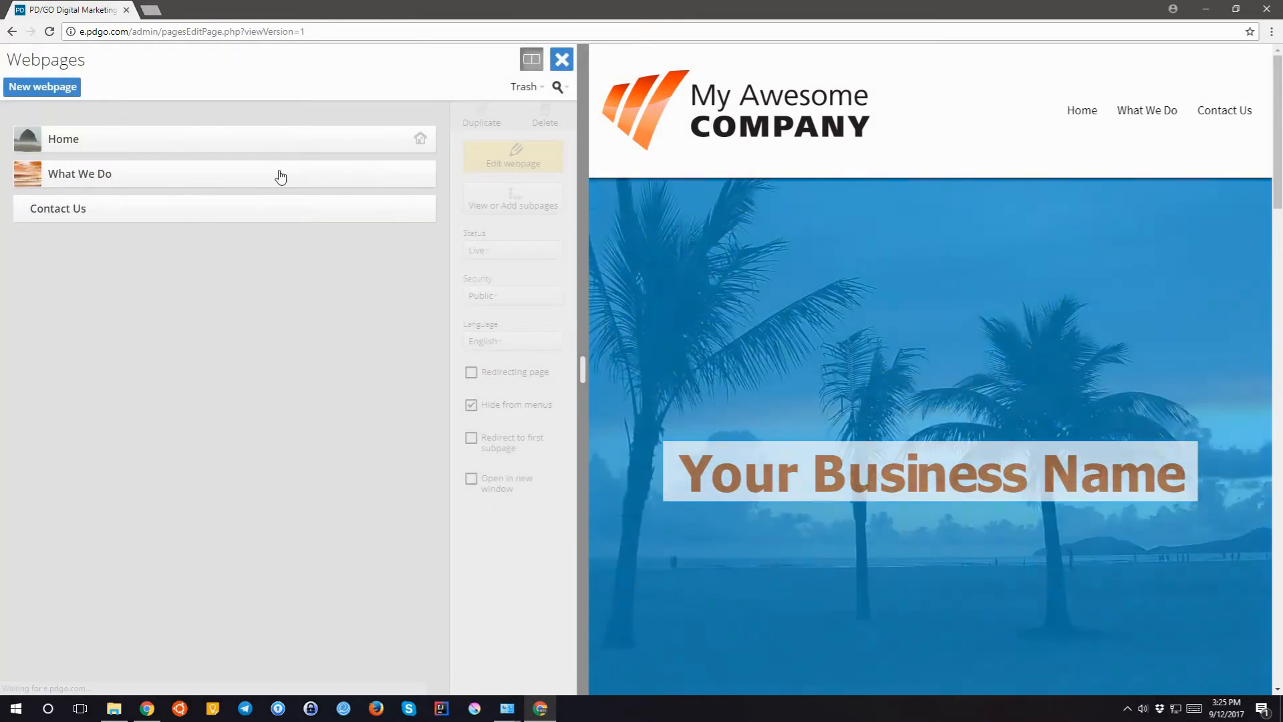
- Duplicate Home, set the resulting Home (copy) to Offline, and open it in the editor
click(85, 141)
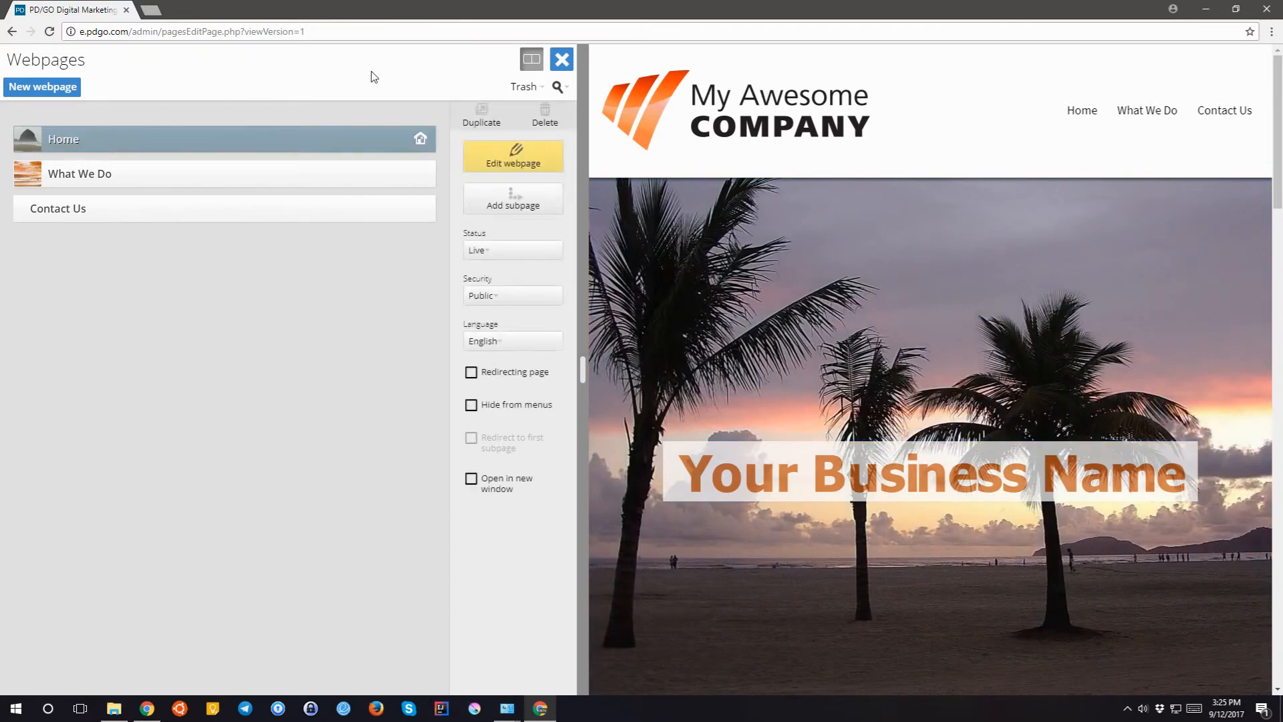
click(490, 123)
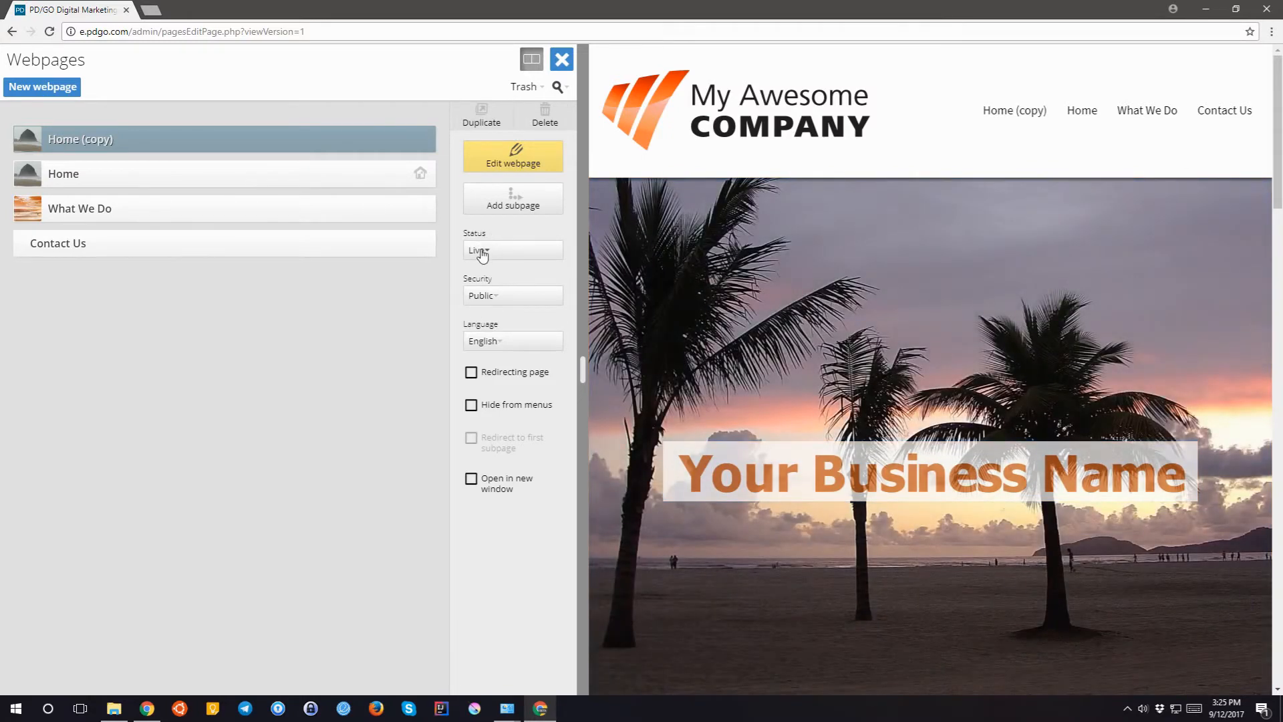
click(481, 252)
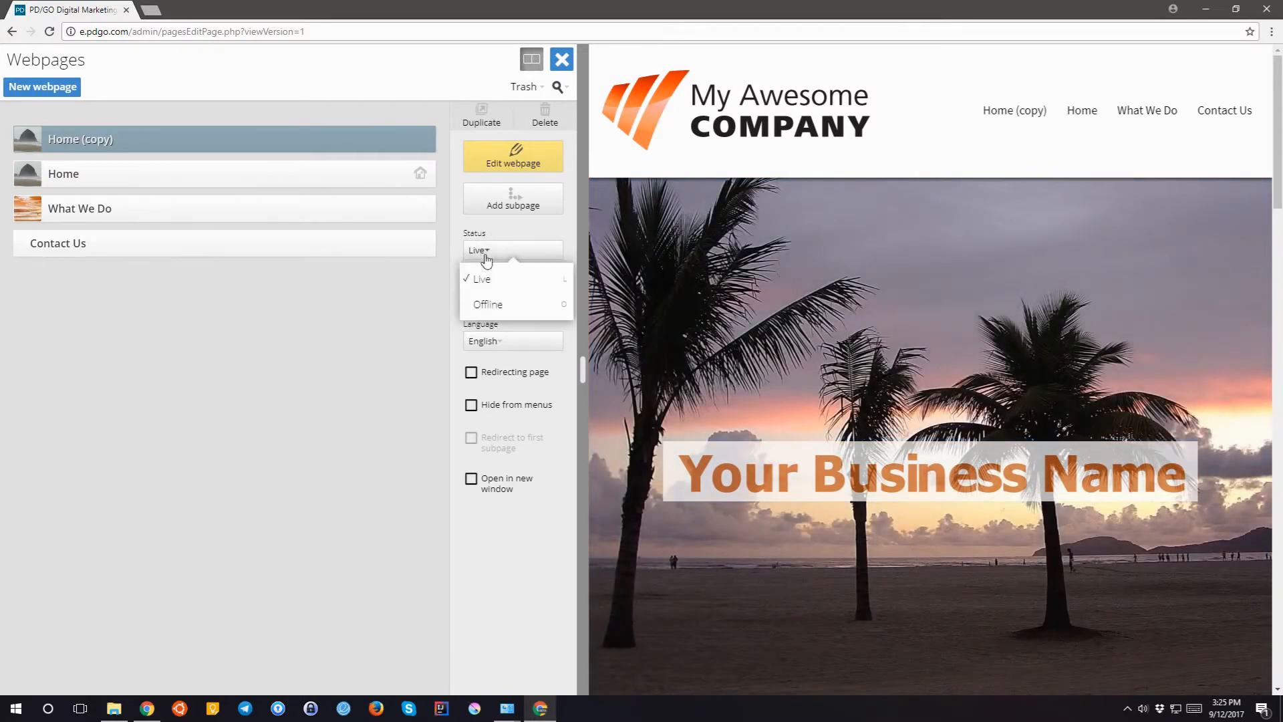
click(490, 304)
click(507, 164)
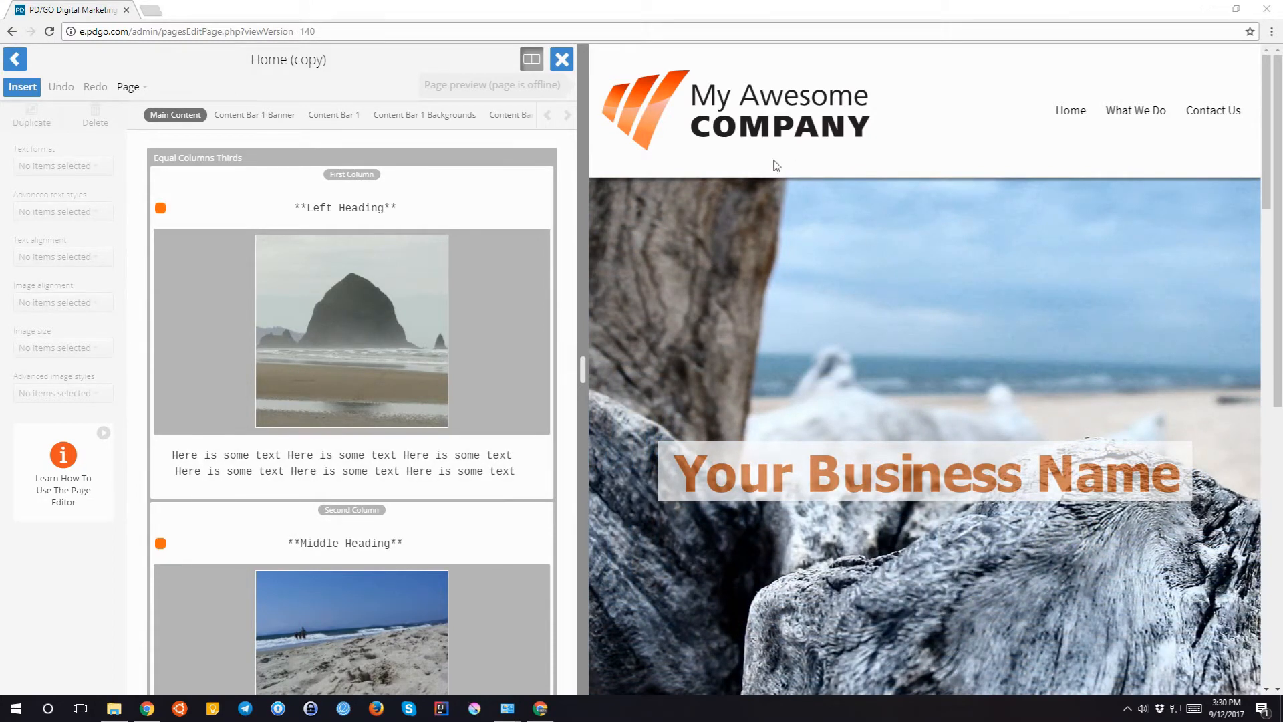
- Replace the Home (copy) title in the editor with 'test'
scroll(768, 294, down, 8)
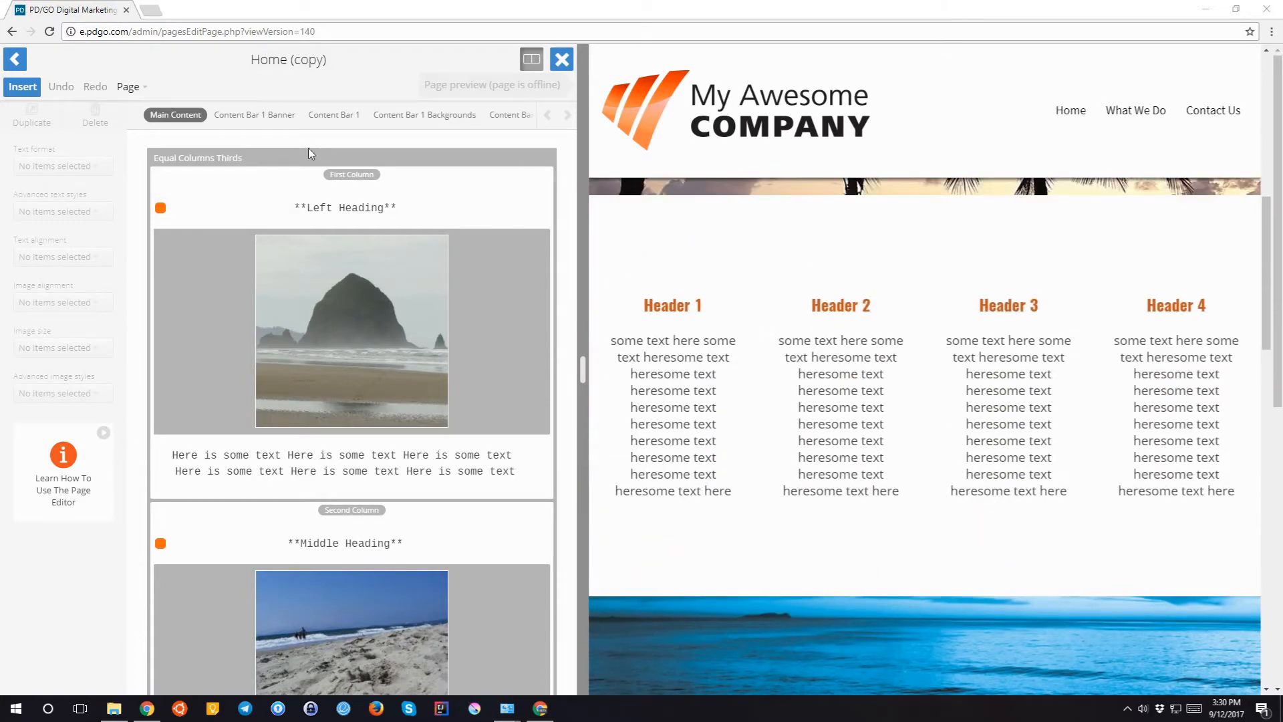
click(279, 60)
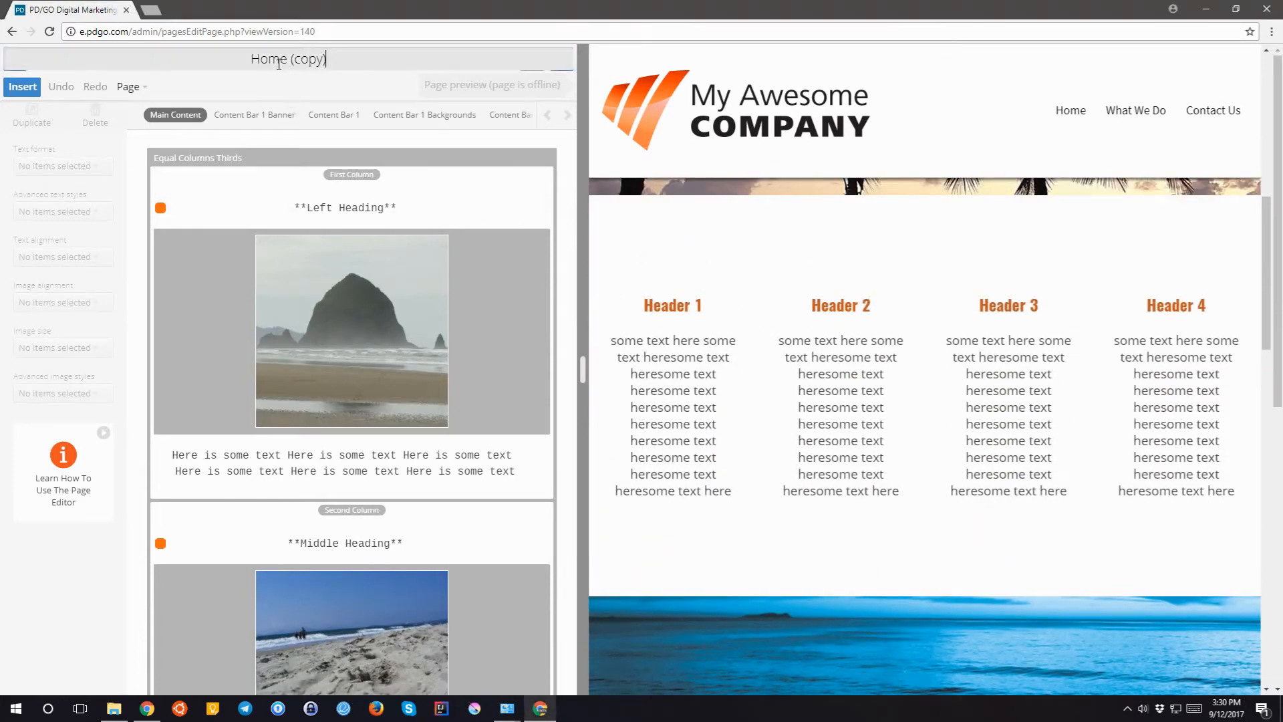
drag(335, 63, 231, 62)
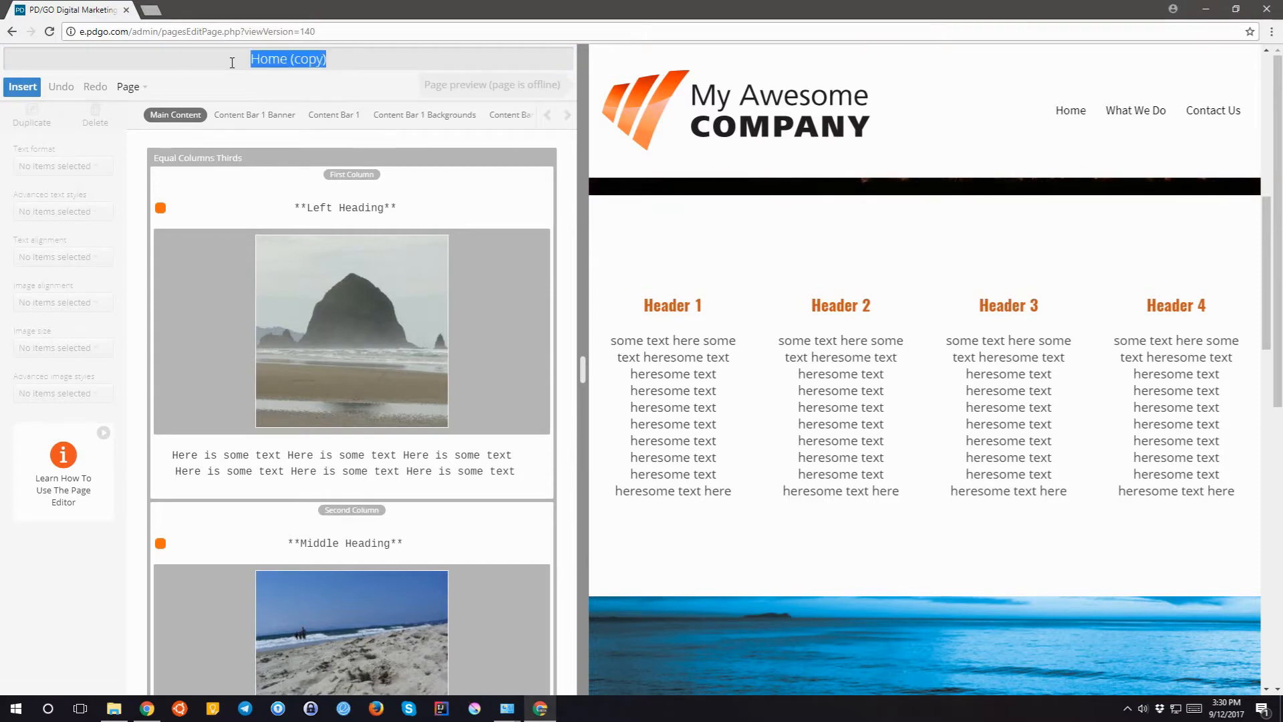
text(test)
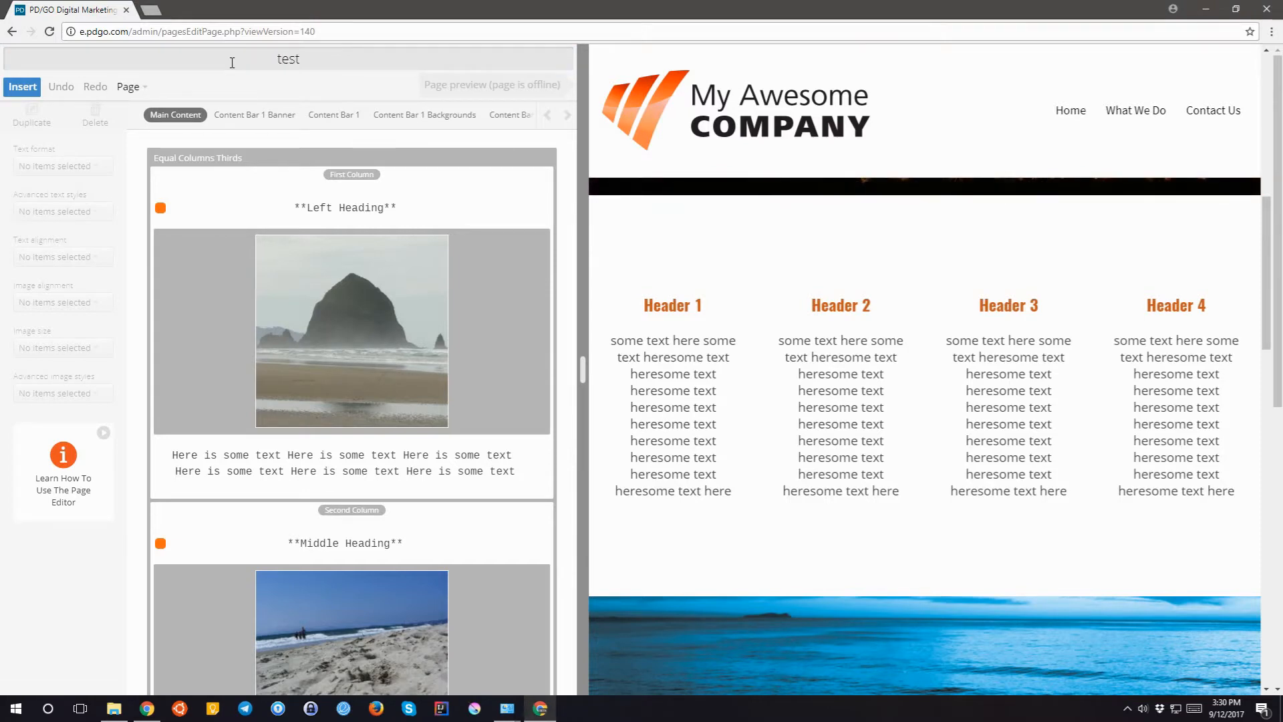
key(Return)
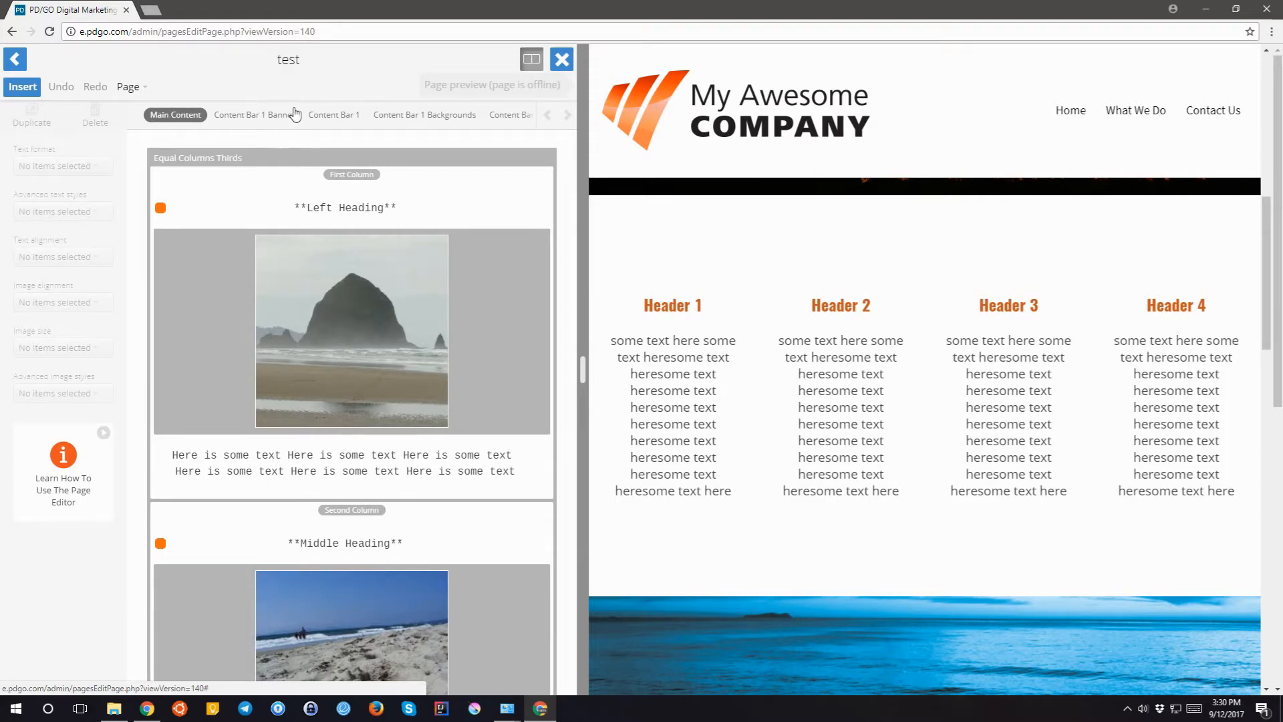
click(567, 116)
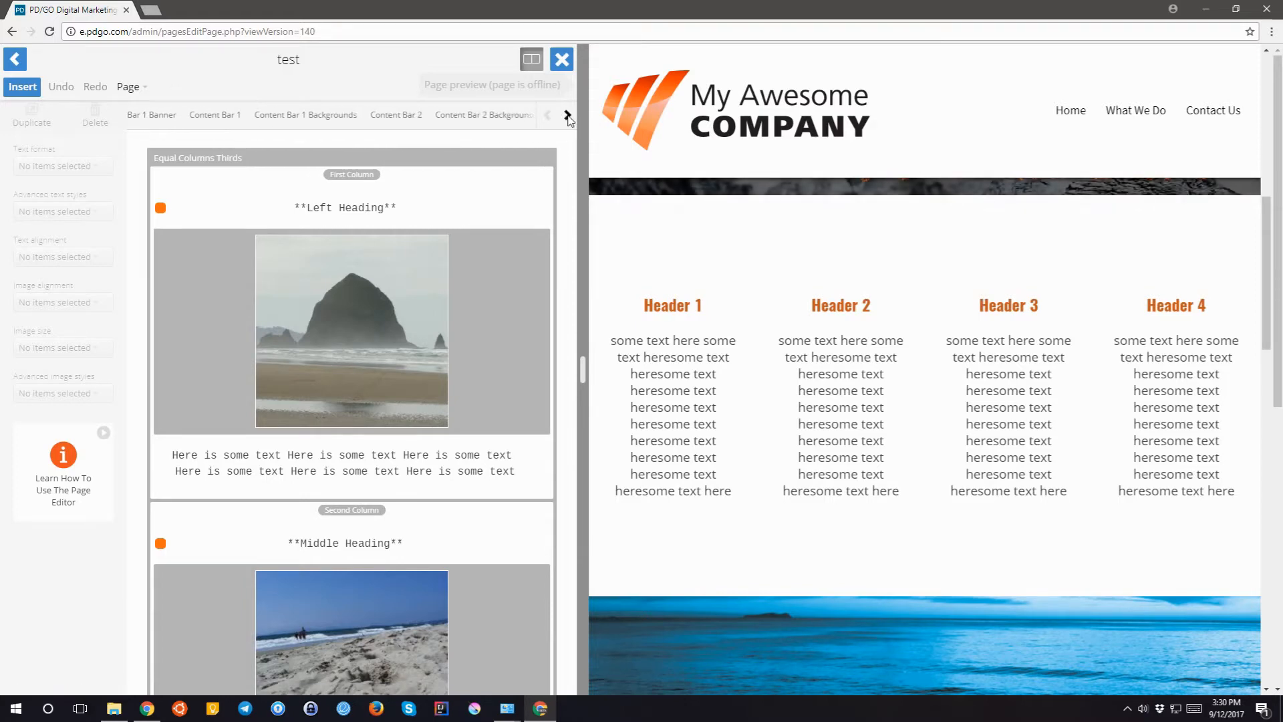
click(567, 116)
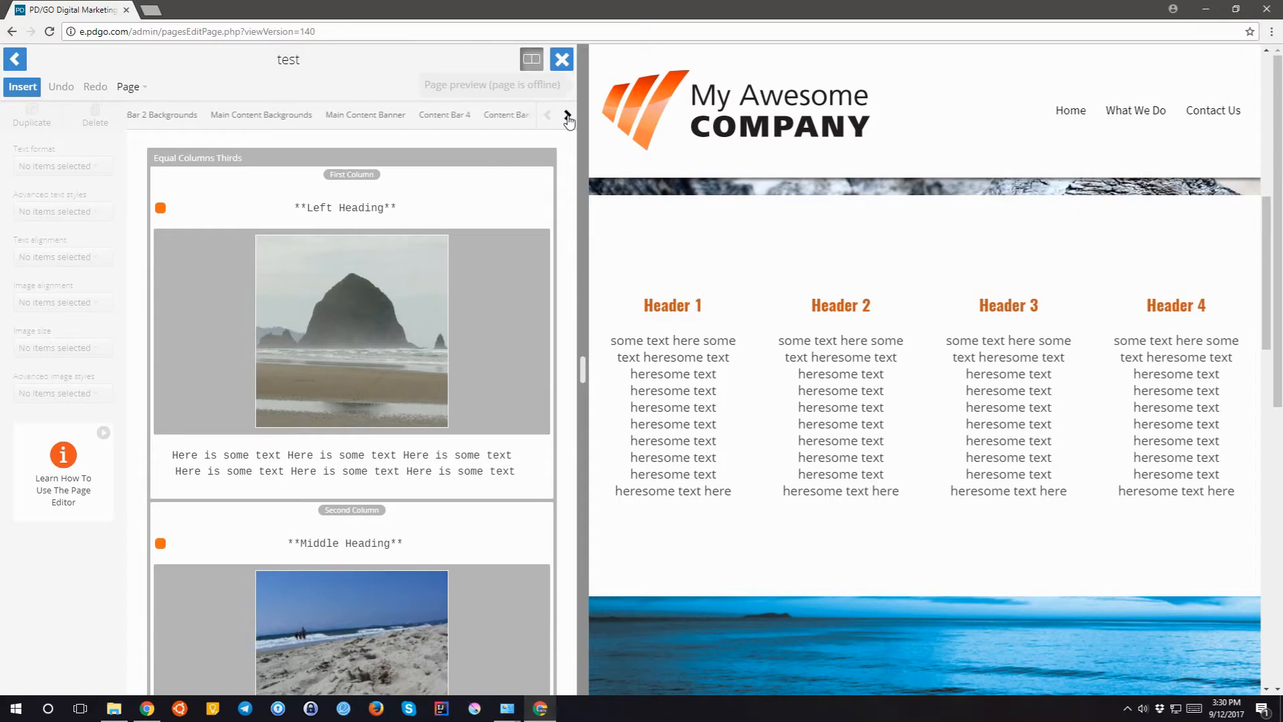
mouse_move(547, 118)
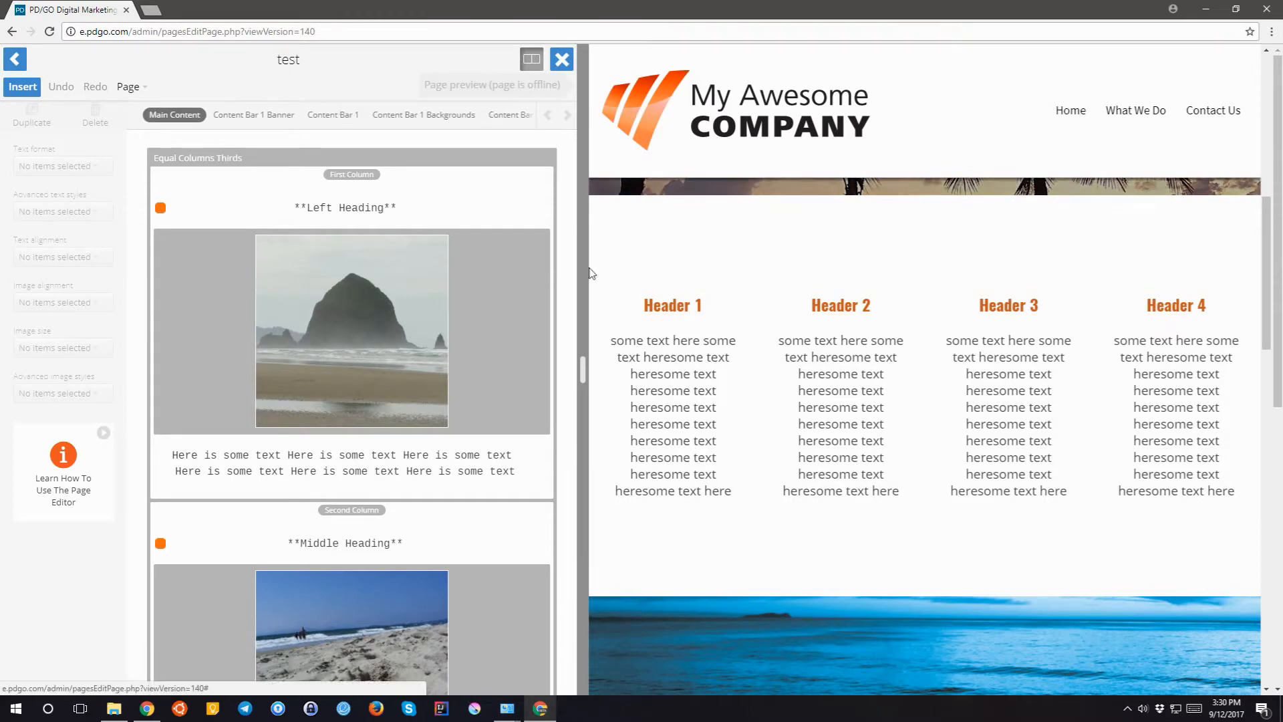
scroll(738, 309, up, 6)
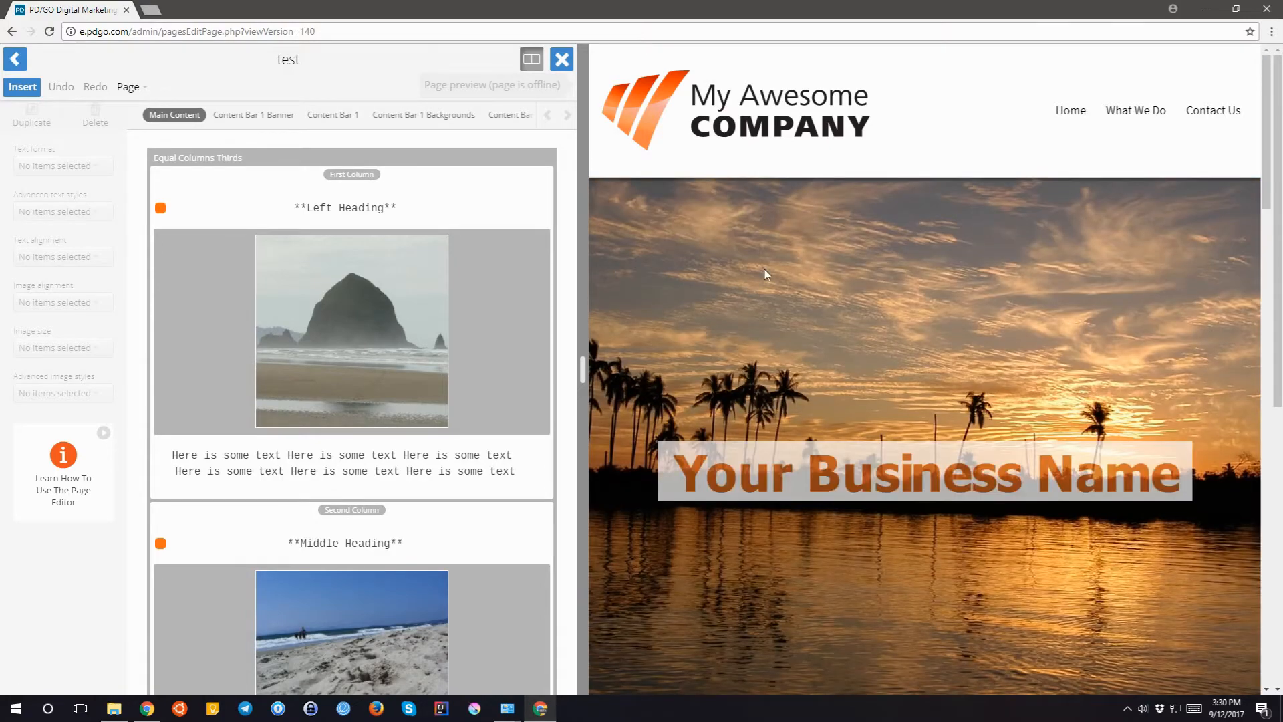
scroll(764, 270, down, 6)
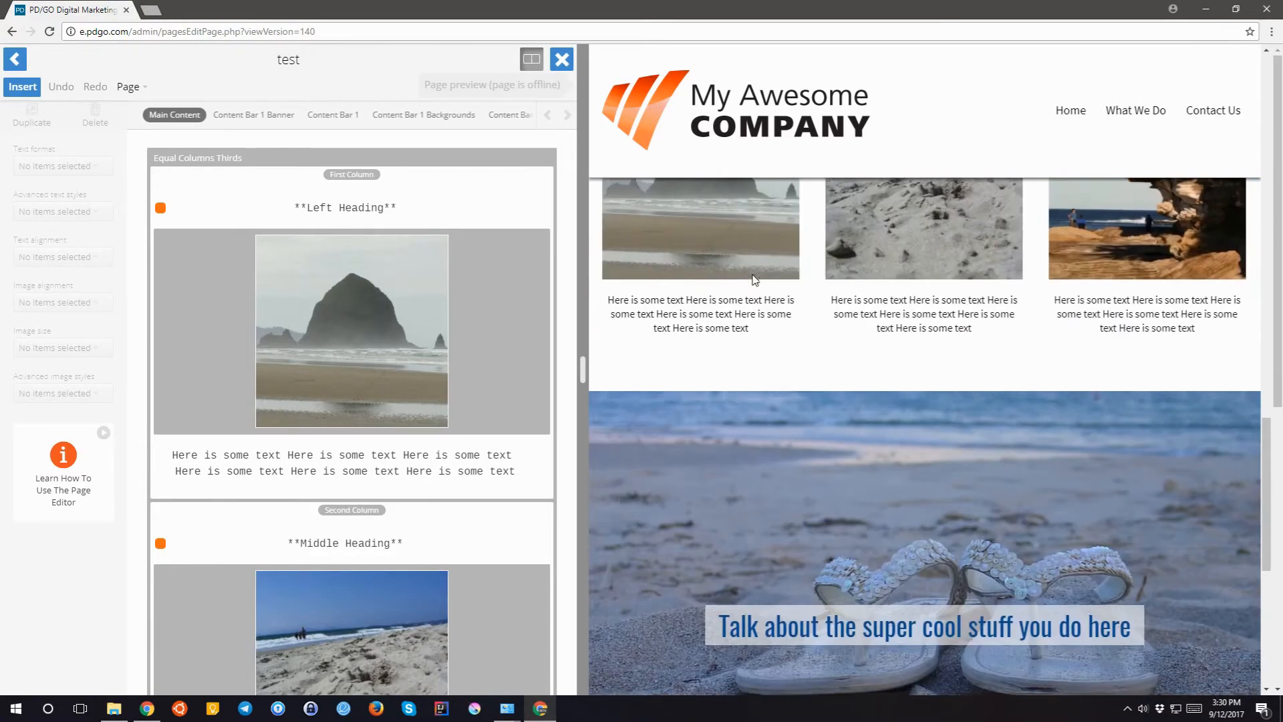
scroll(755, 294, up, 8)
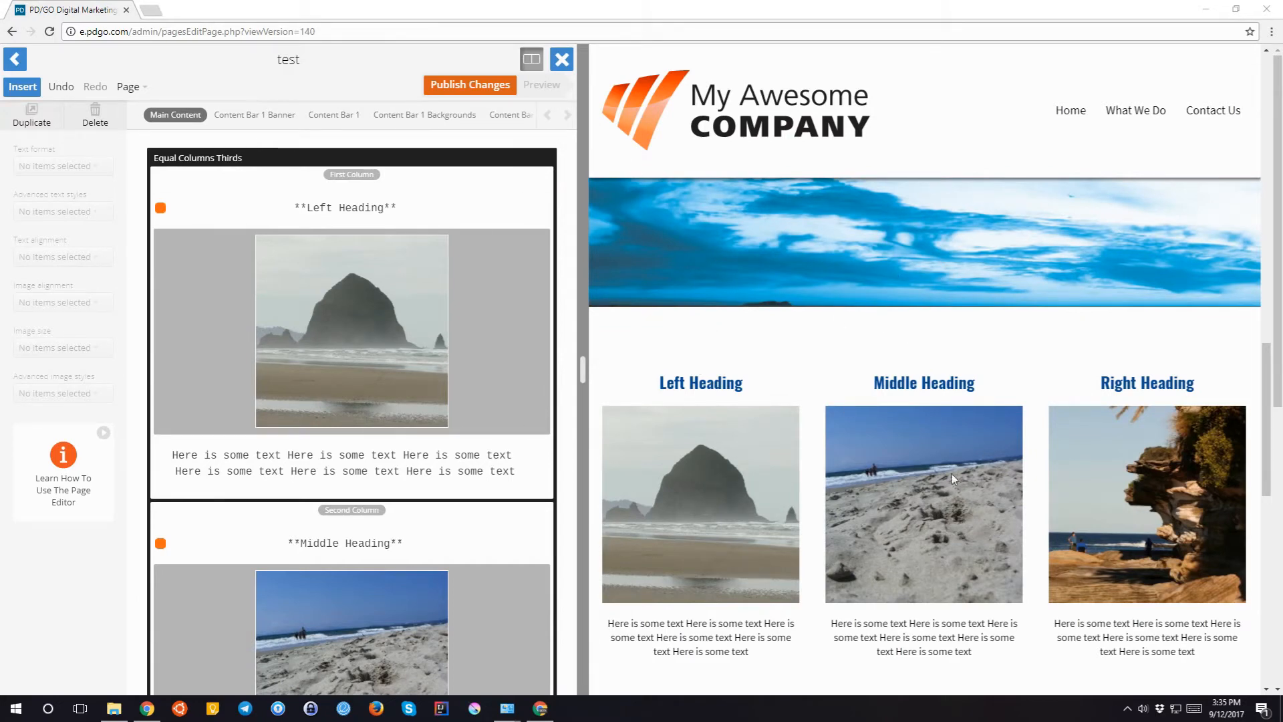
scroll(852, 436, down, 4)
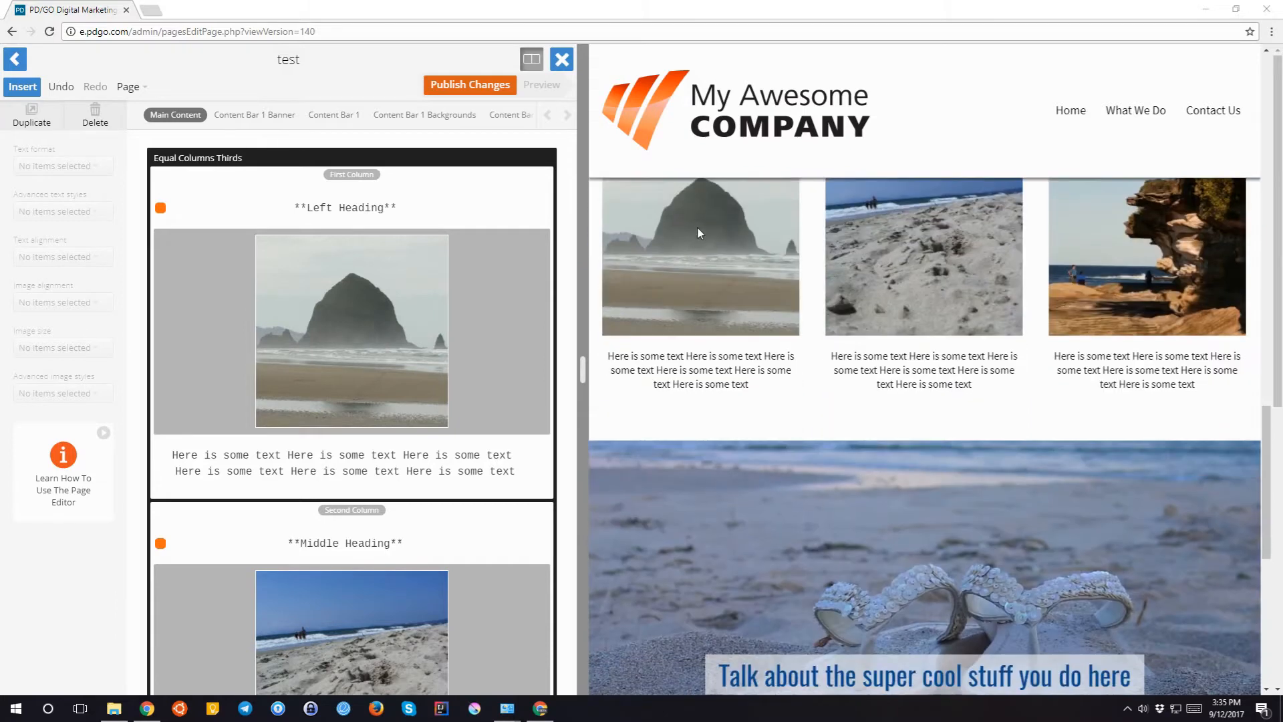
click(532, 64)
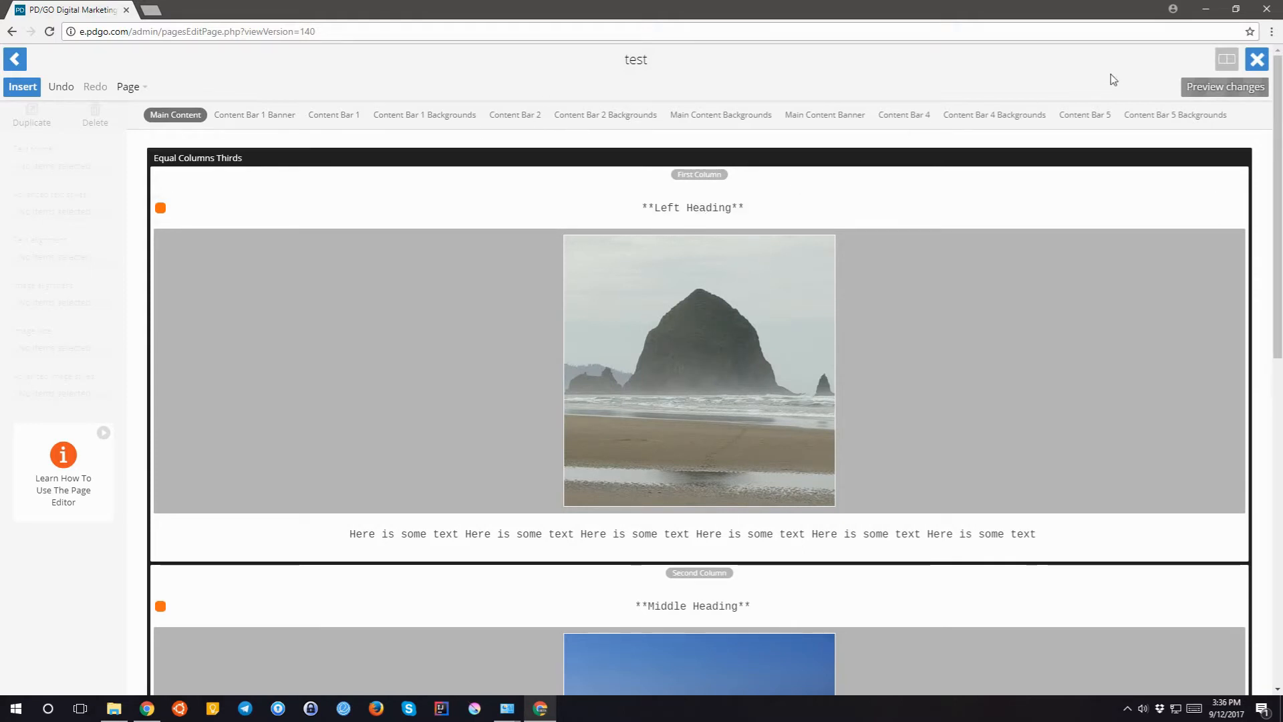
click(1209, 88)
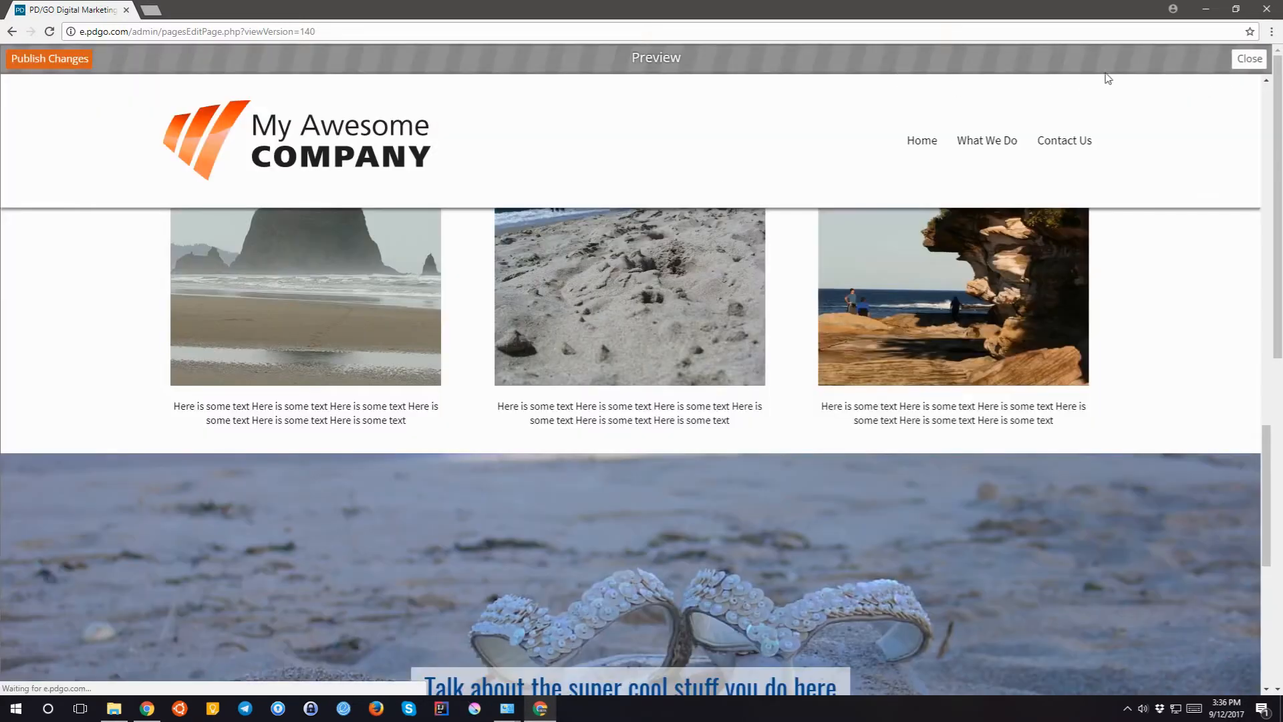
click(1238, 66)
click(1226, 59)
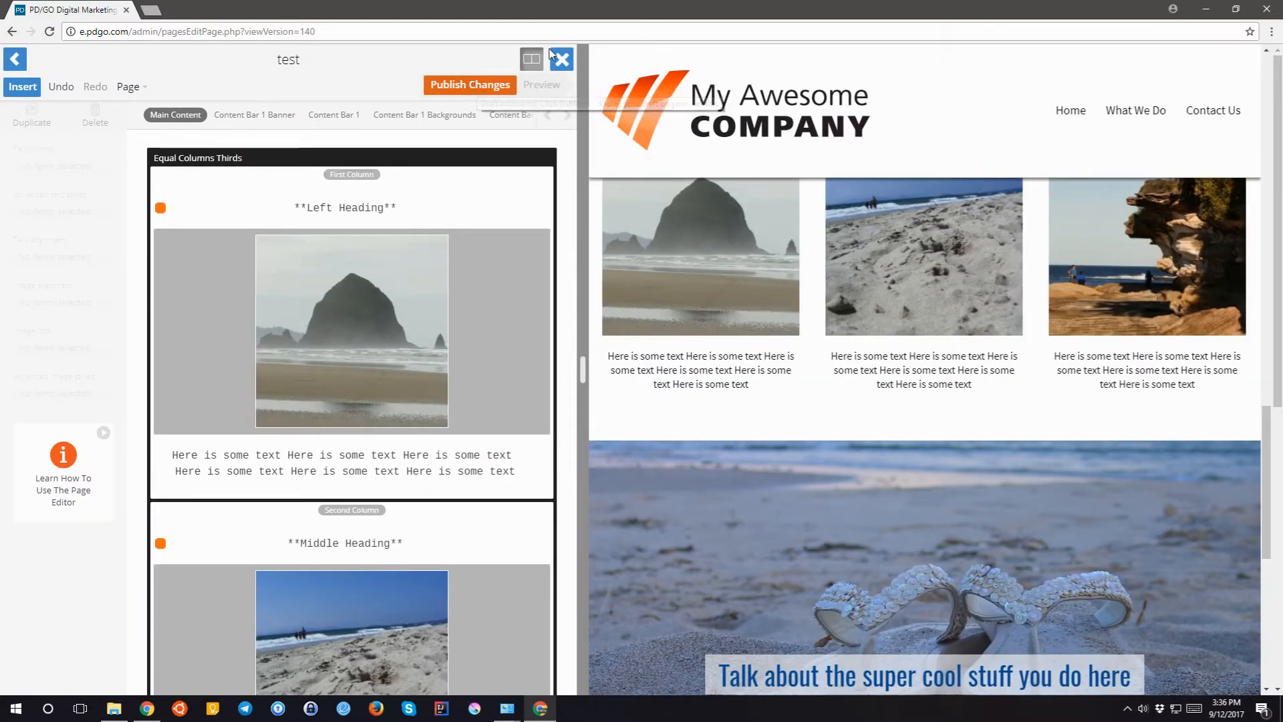
scroll(907, 436, up, 10)
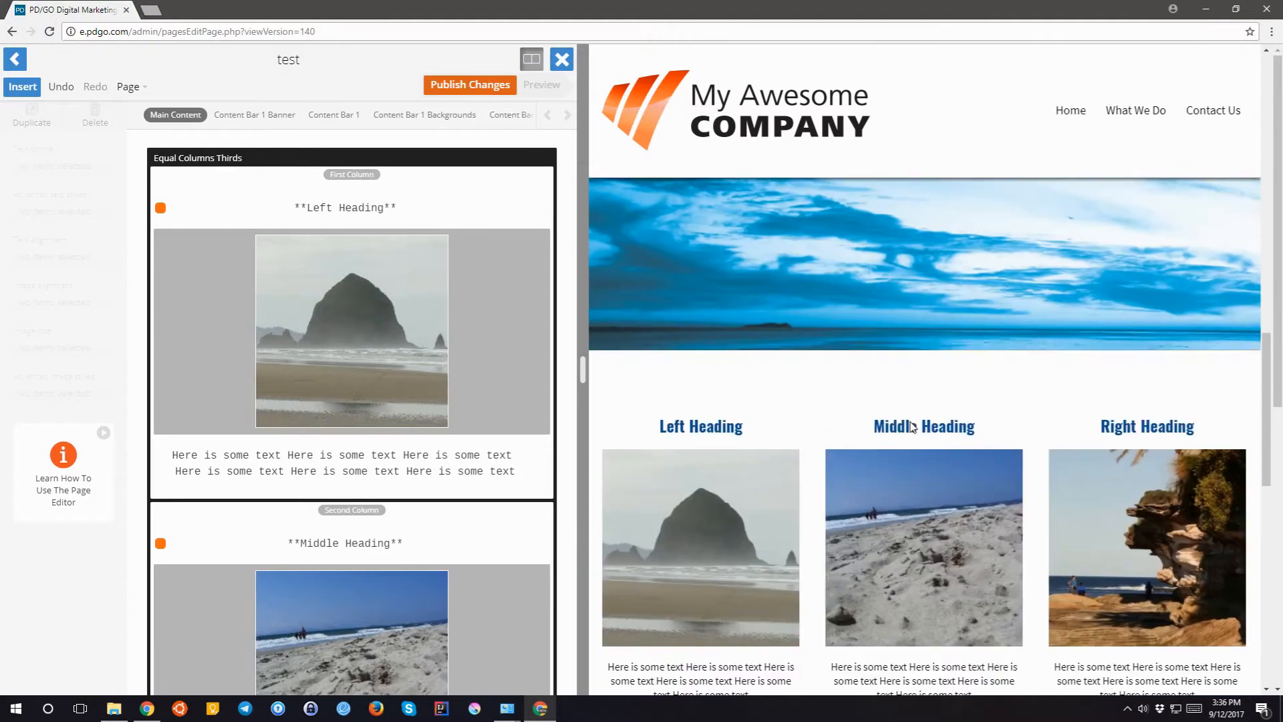
scroll(908, 437, up, 5)
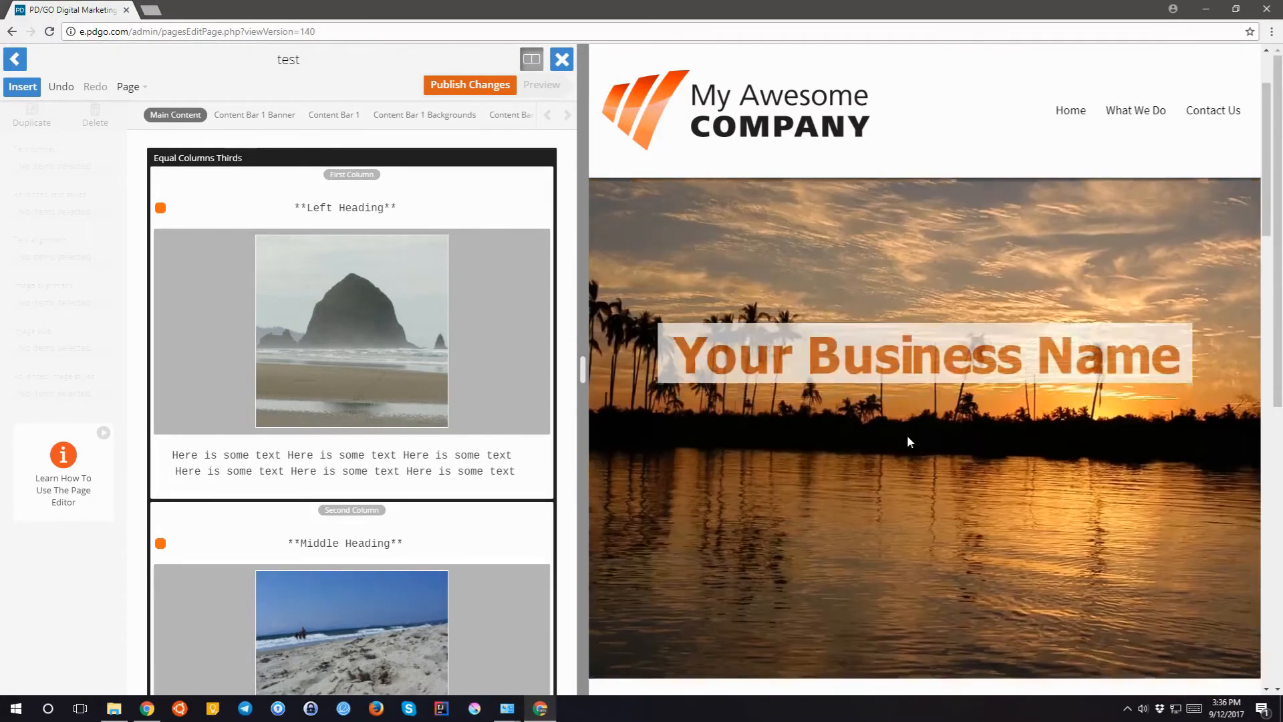
scroll(907, 437, down, 6)
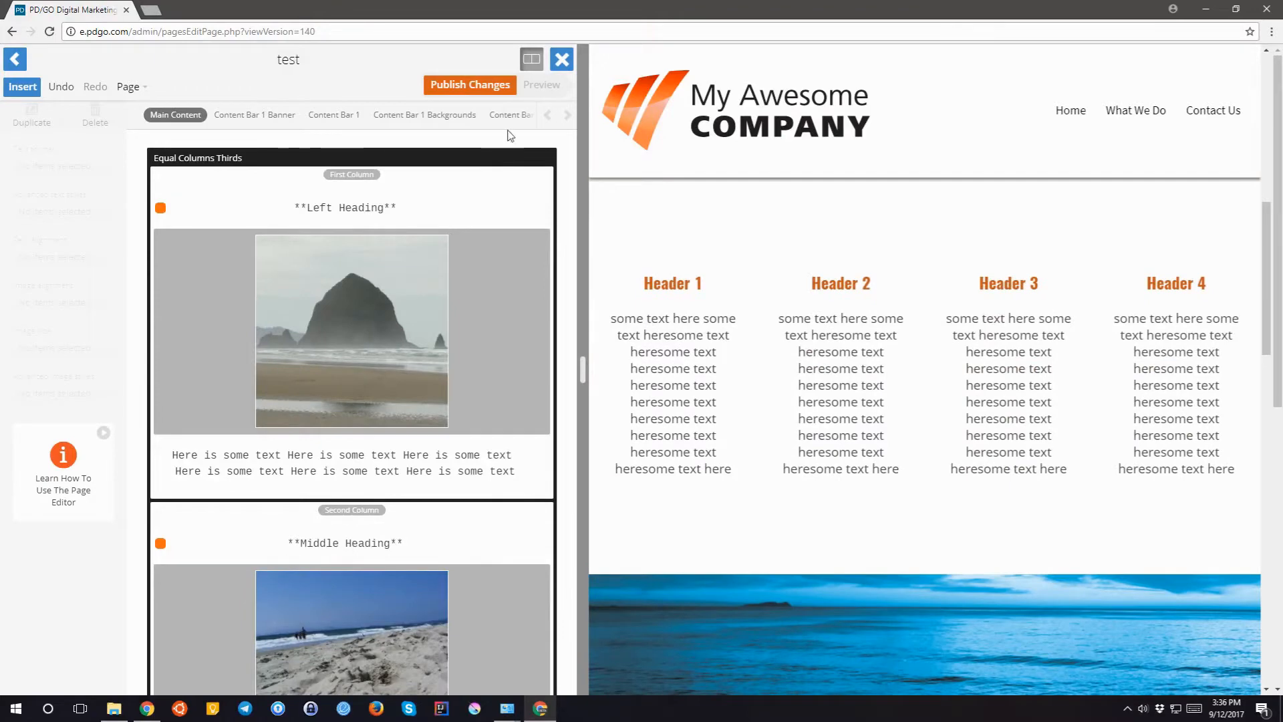
click(532, 61)
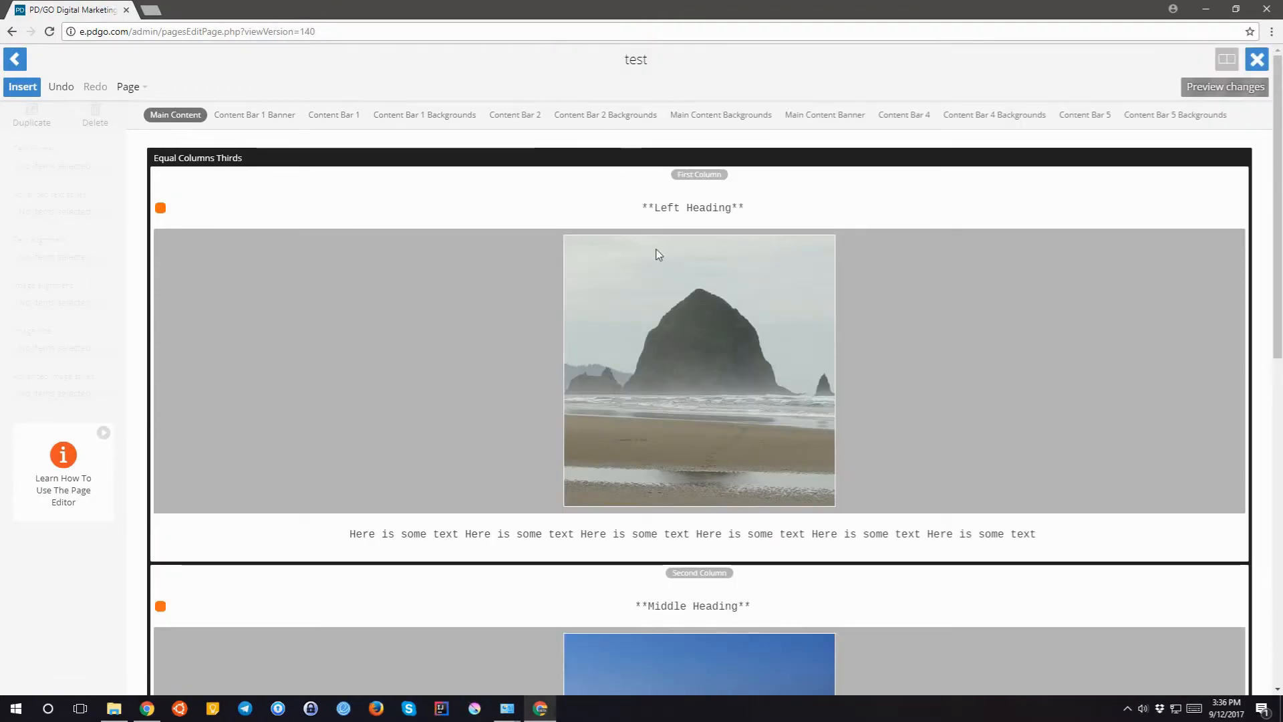
scroll(528, 523, down, 10)
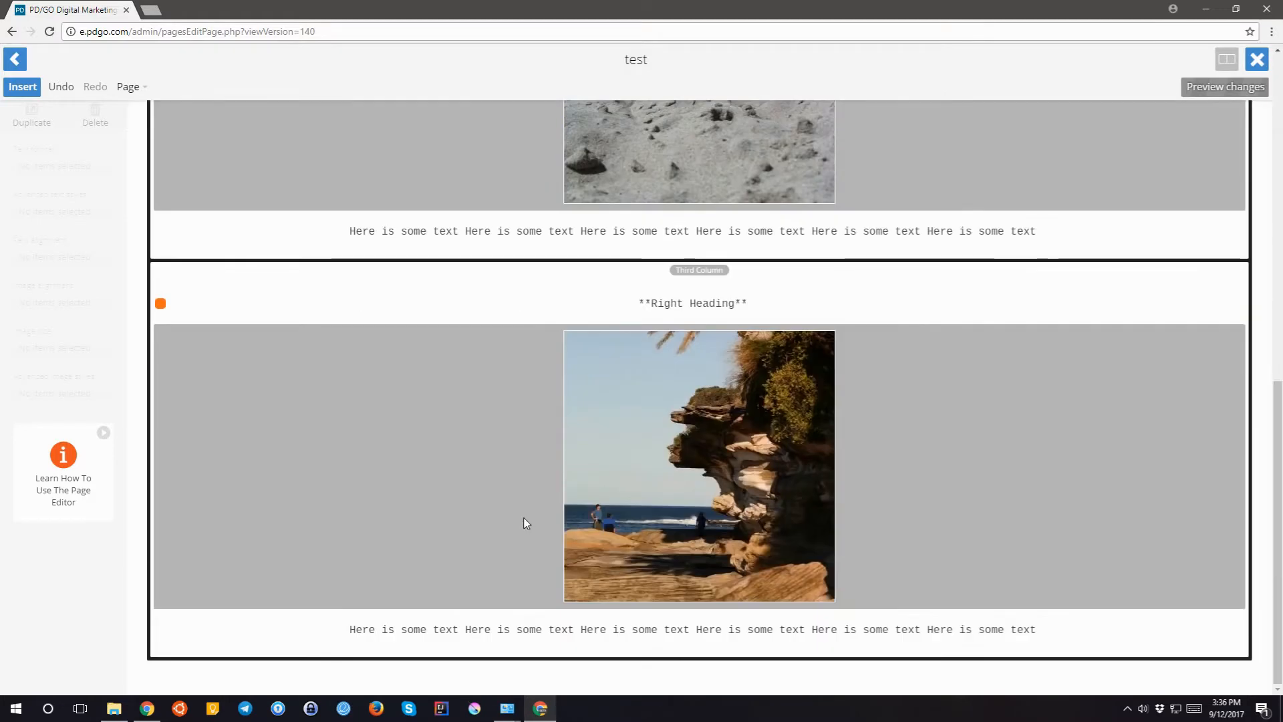
scroll(524, 519, up, 10)
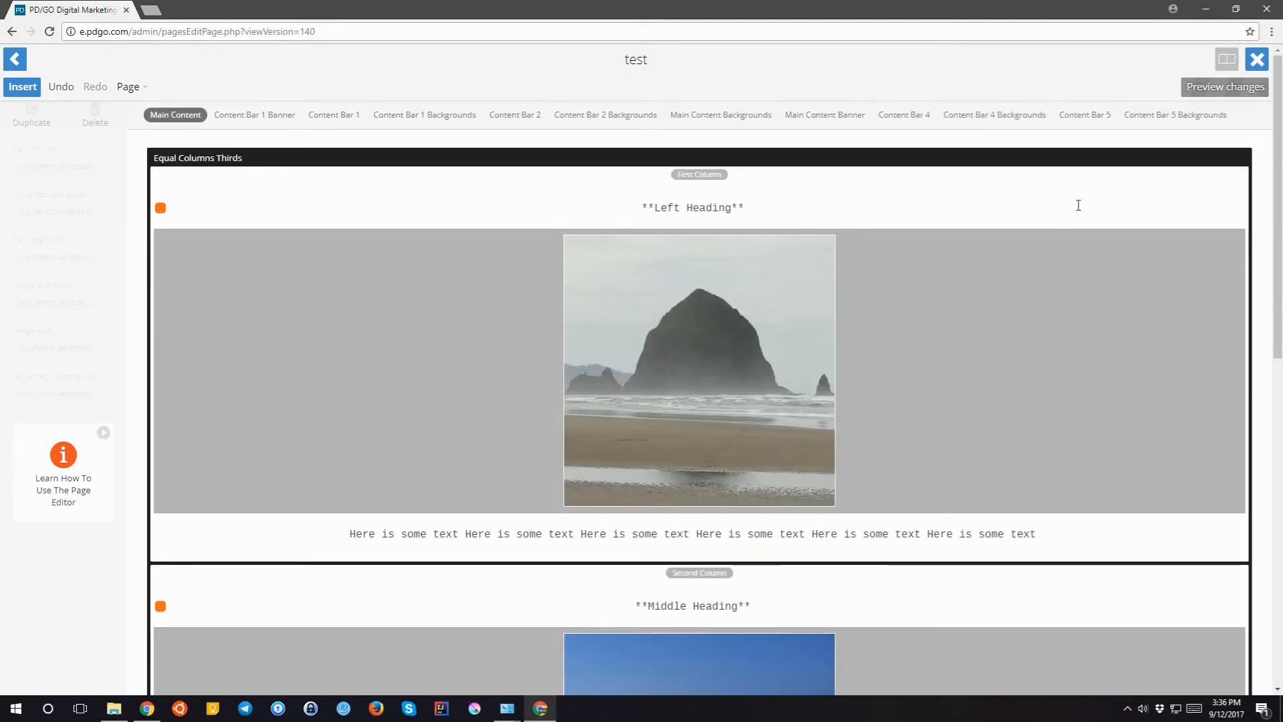
click(1215, 89)
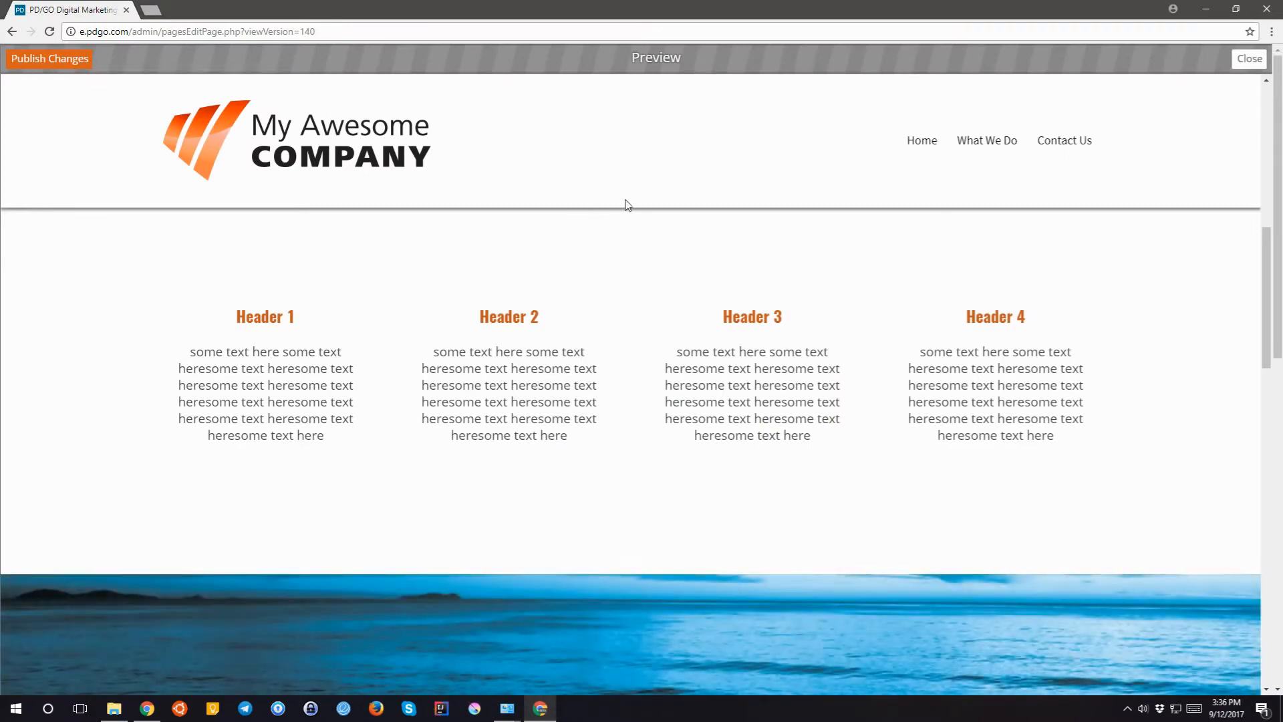
click(1248, 60)
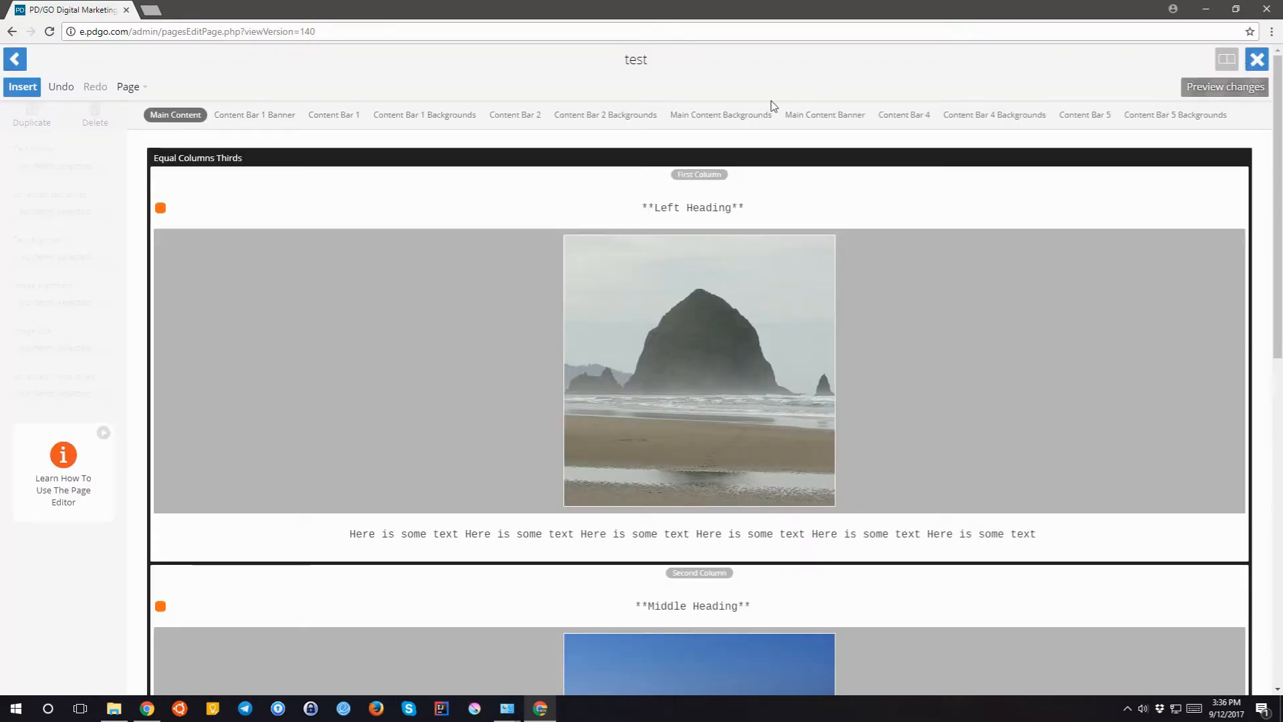
click(1226, 60)
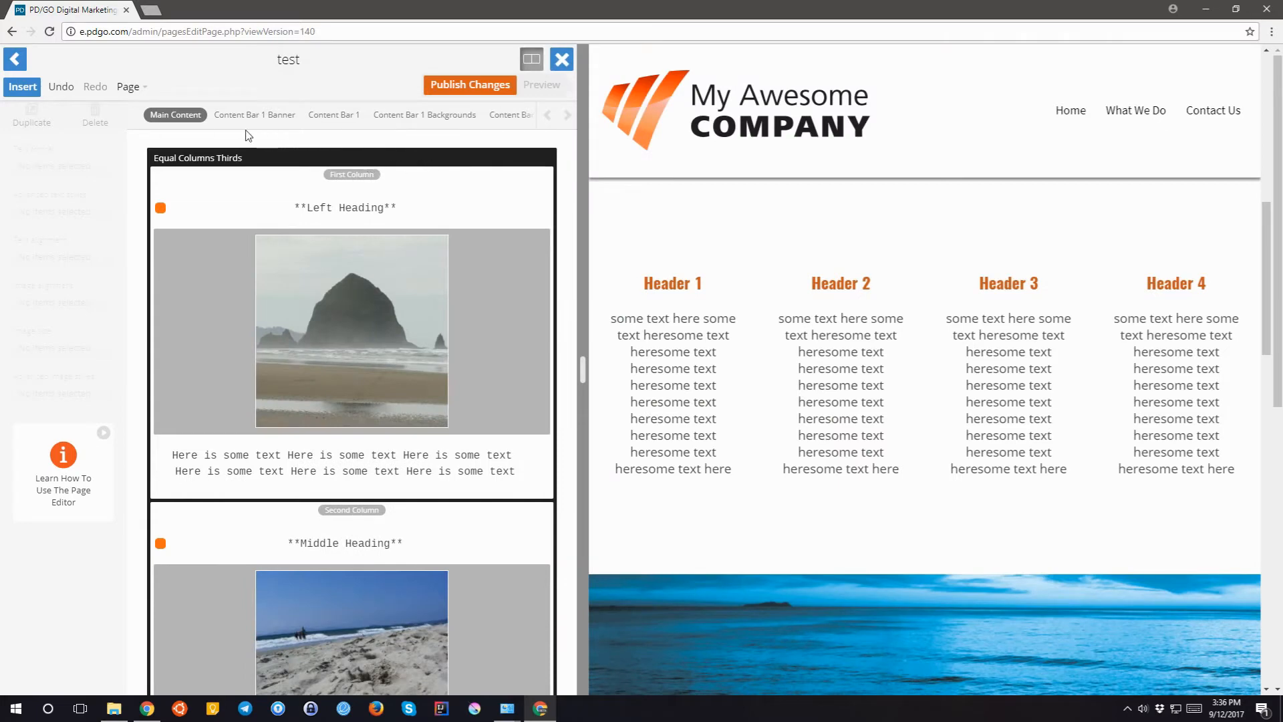
- Insert a paragraph above the three columns containing two lines of 'test test test'
click(183, 142)
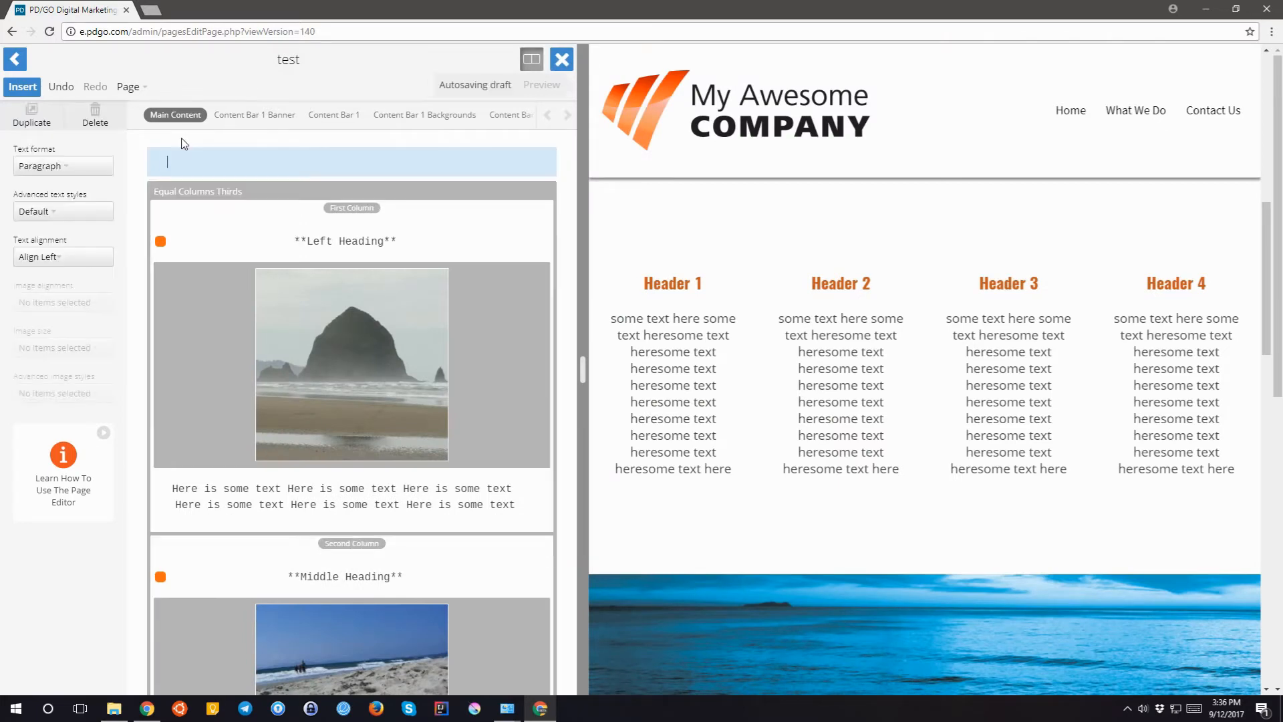
text(test)
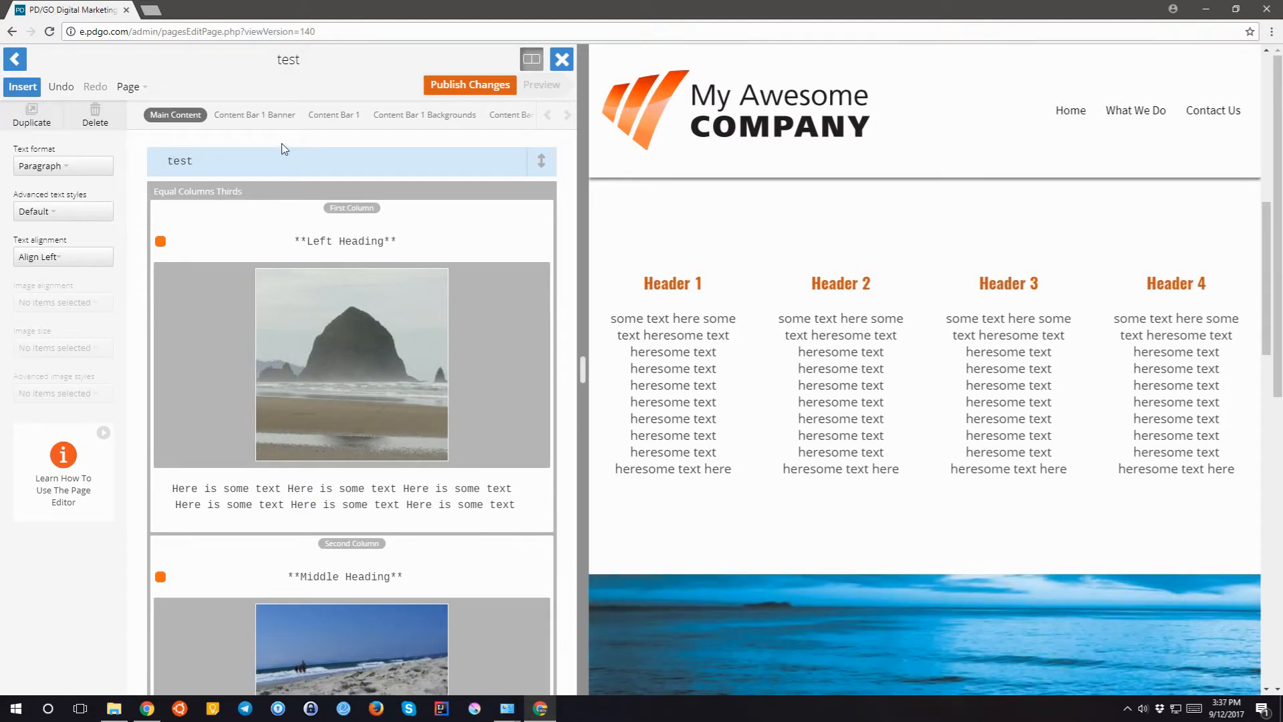
text(test test)
key(Return)
text(test )
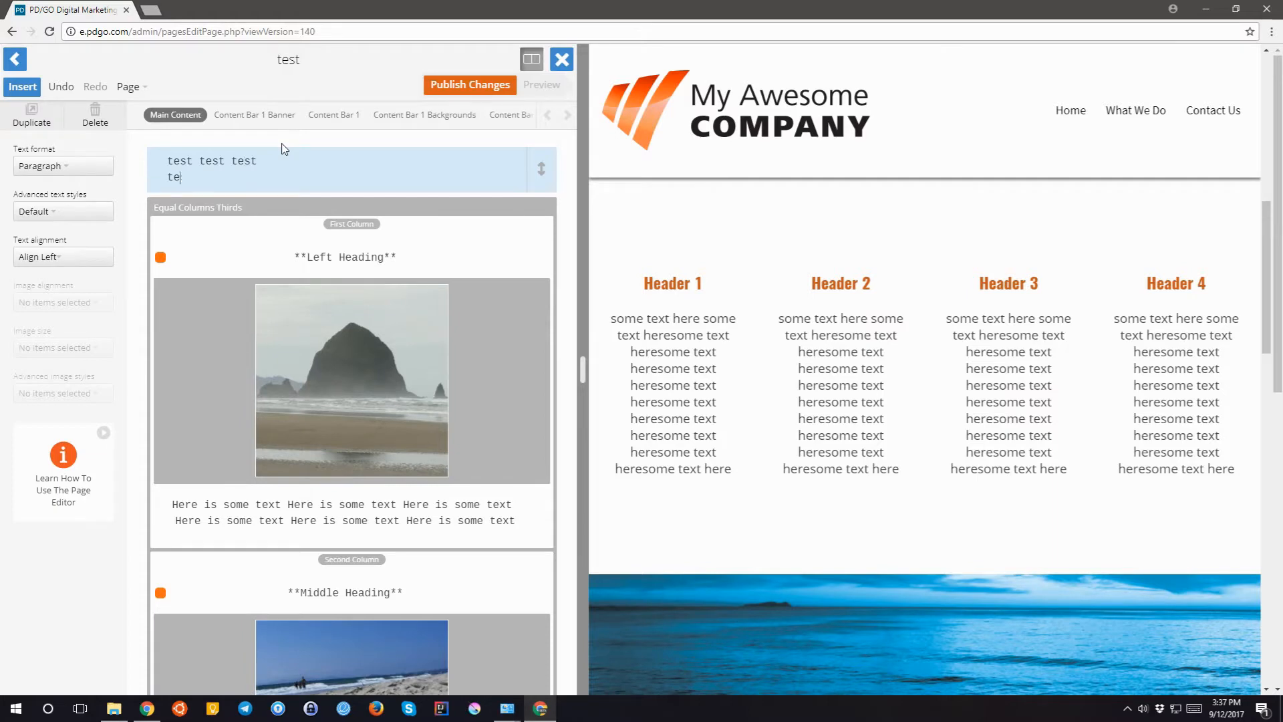
text(test test)
key(Return)
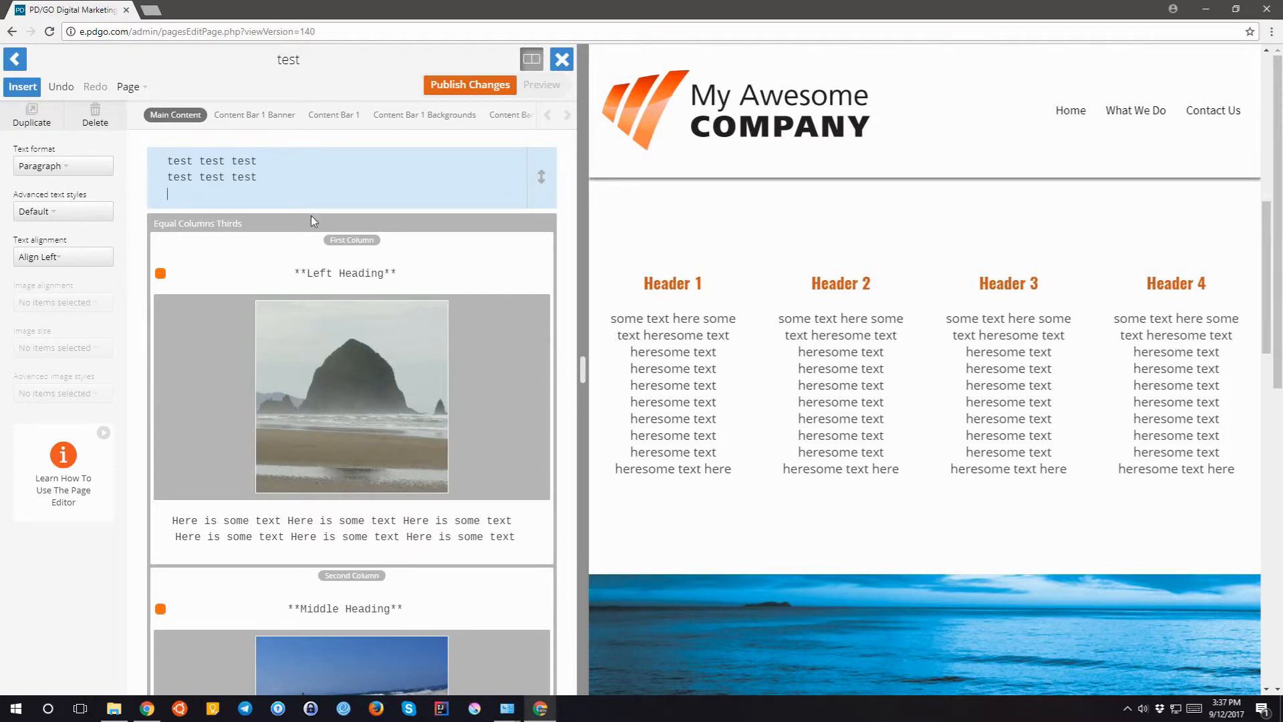
click(311, 271)
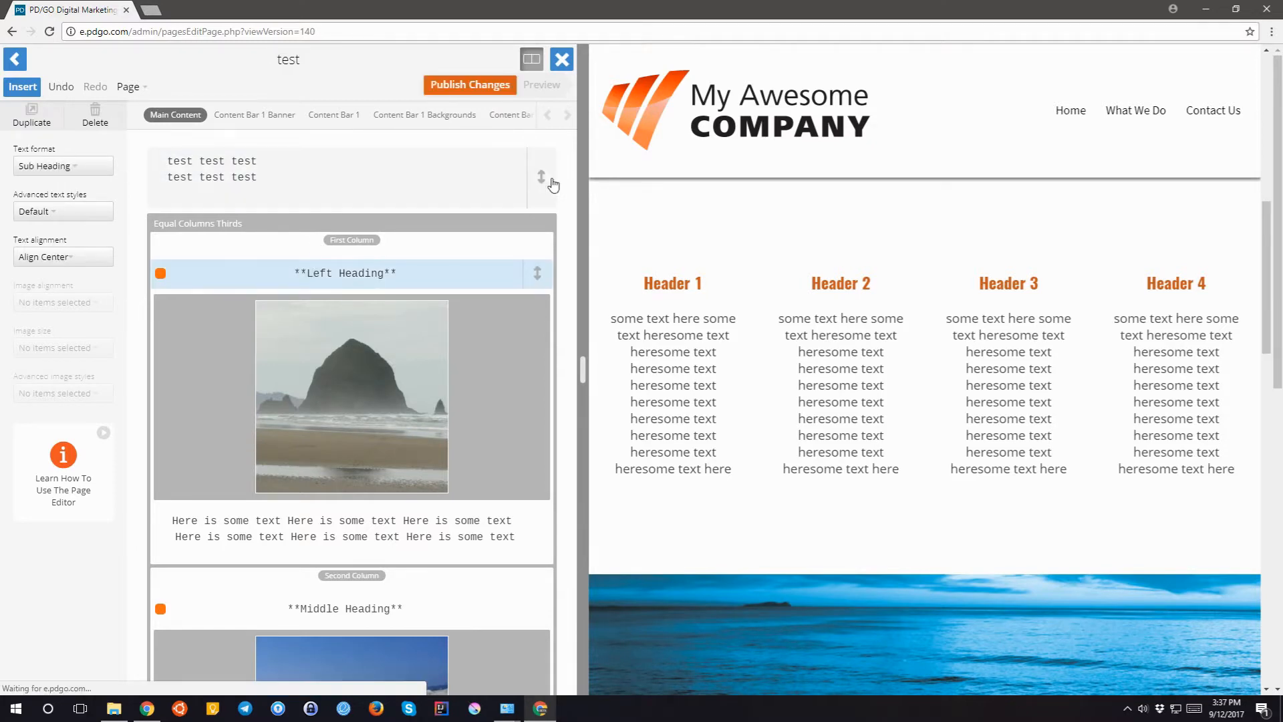
- Delete the Equal Columns Thirds container and the leftover heading, image and text blocks
mouse_move(540, 177)
mouse_down()
mouse_move(538, 518)
mouse_move(535, 157)
mouse_up()
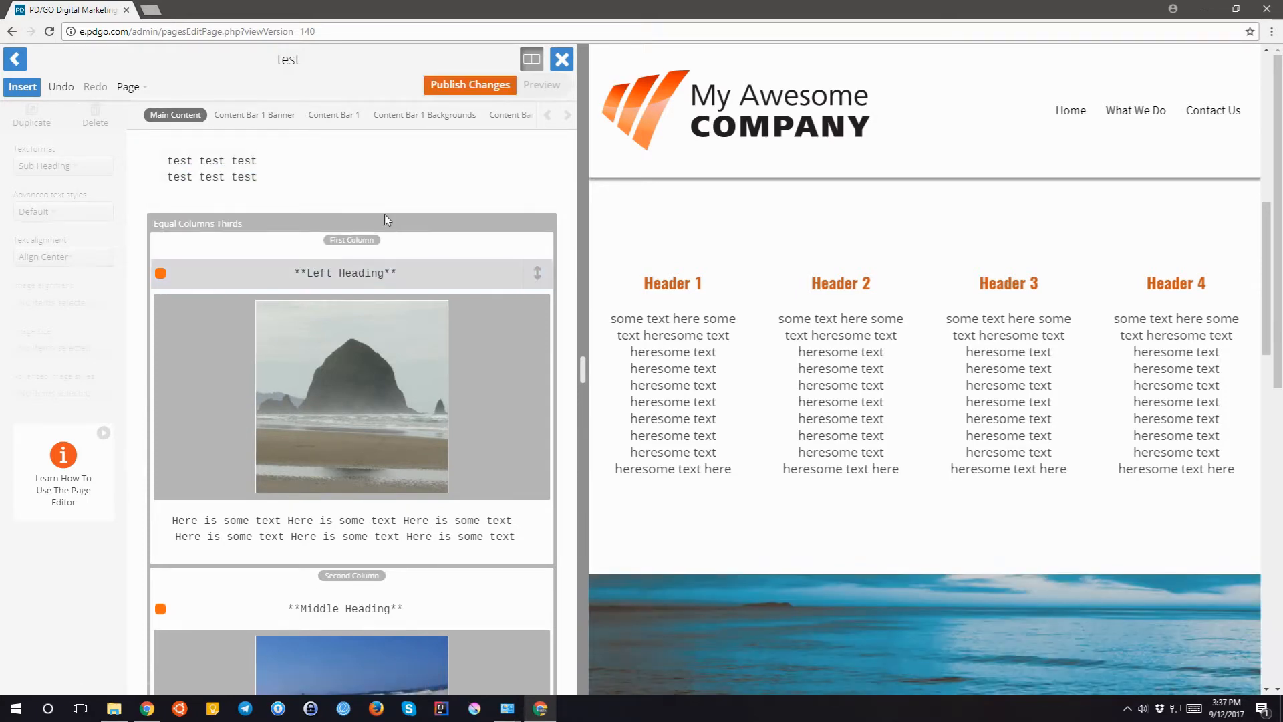
click(383, 219)
click(109, 119)
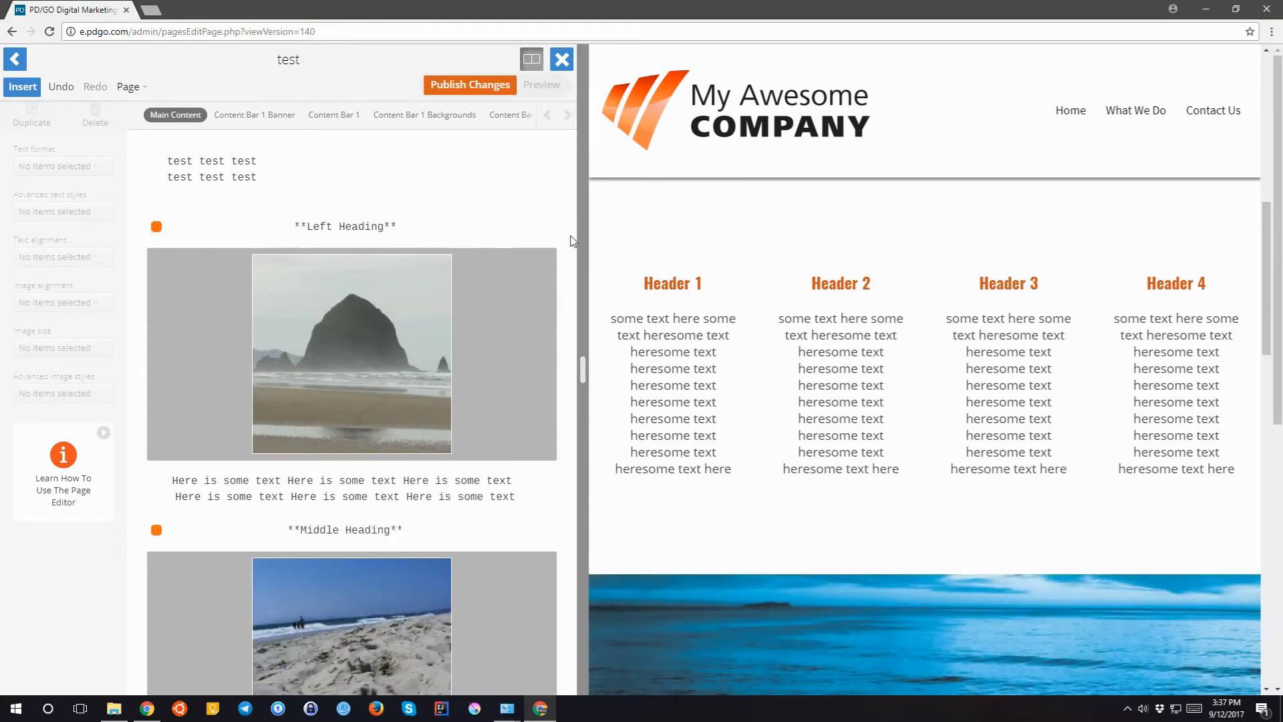
click(359, 236)
drag(359, 236, 236, 627)
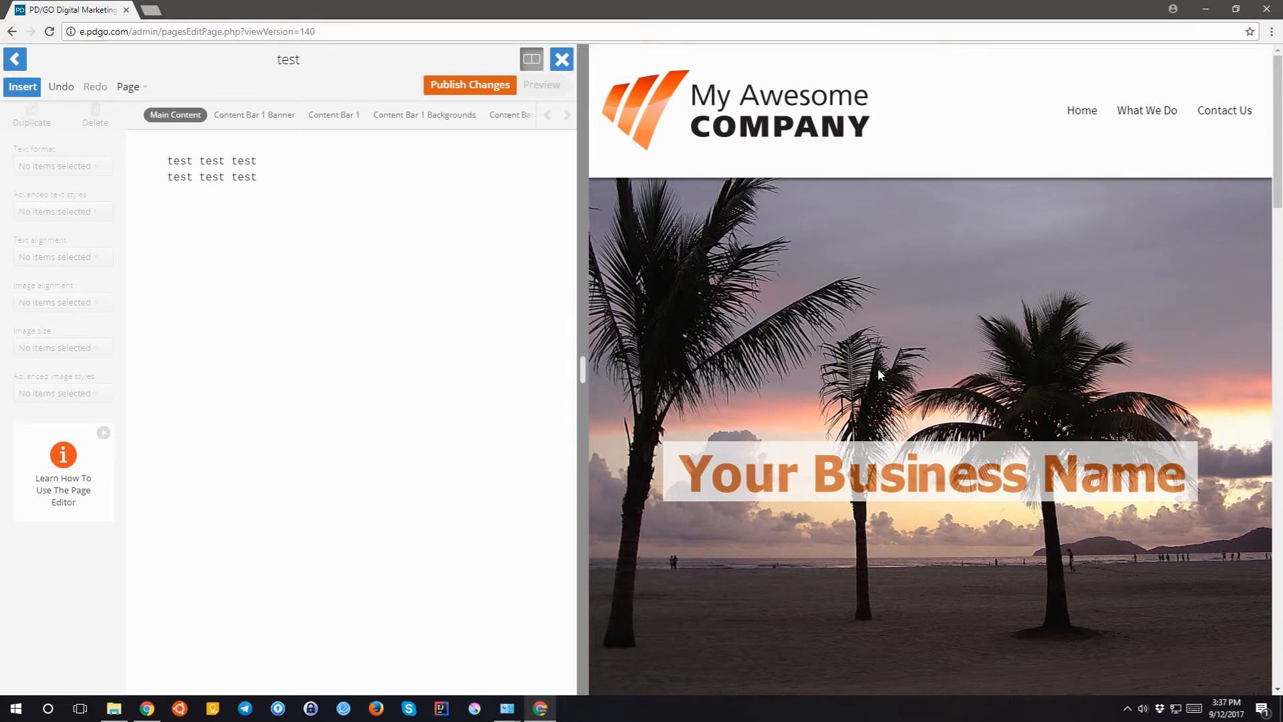
click(276, 164)
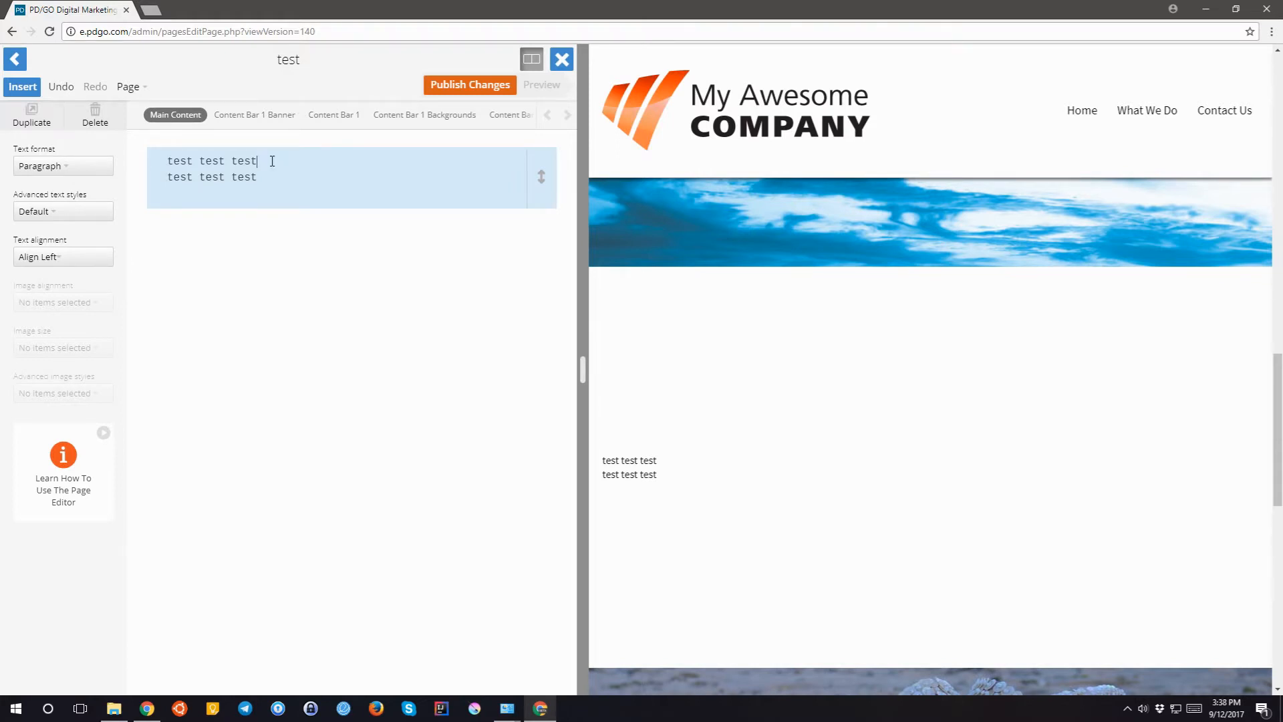
- Split the test text into two paragraph blocks and move the second block above the first
key(Return)
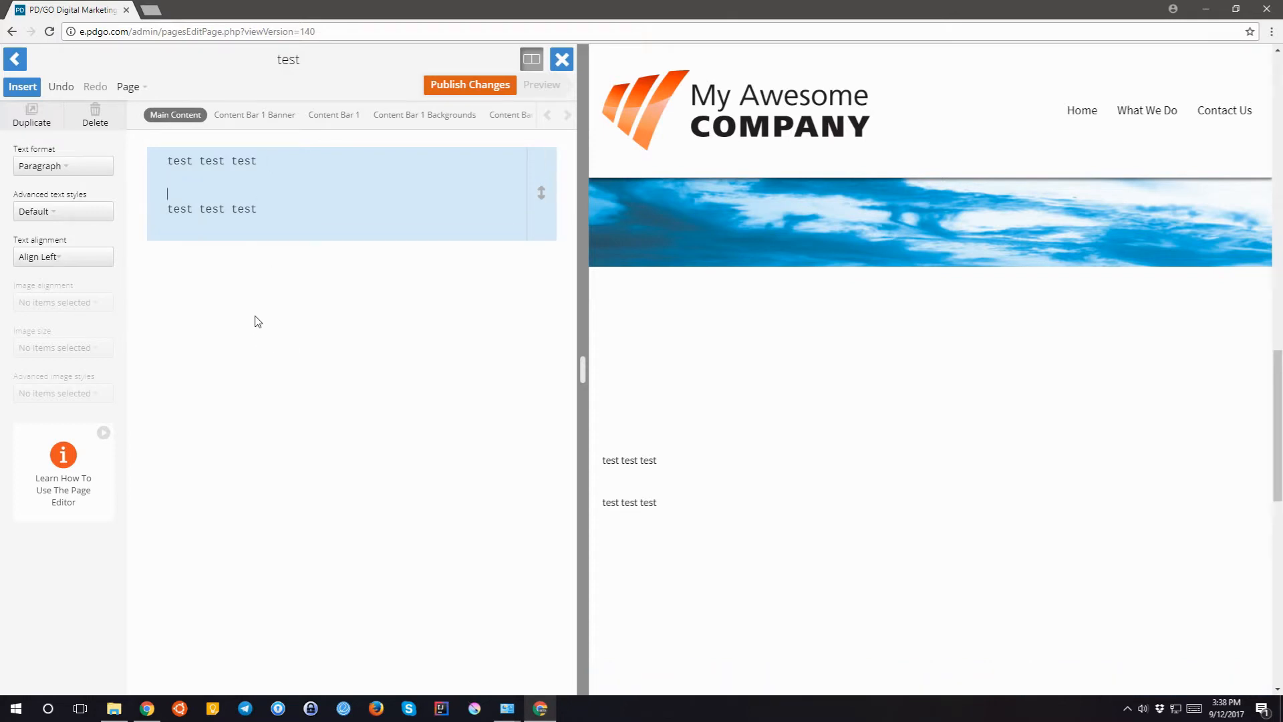
click(256, 320)
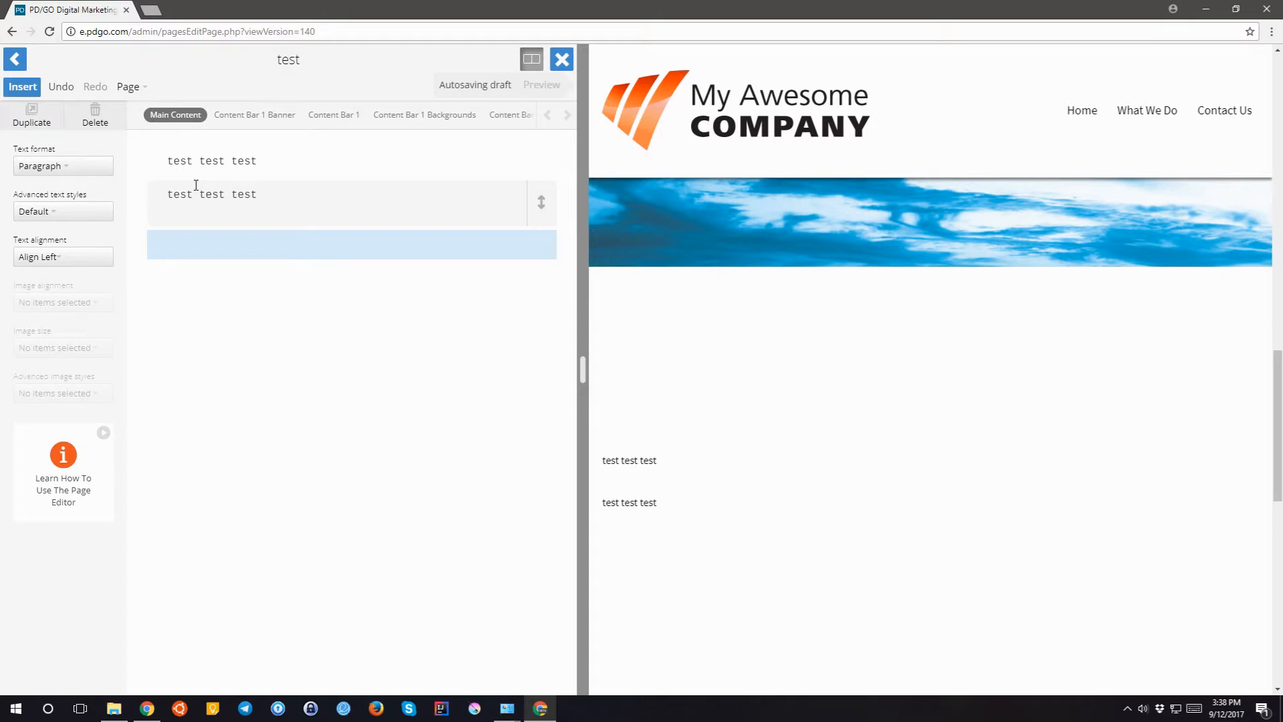
drag(196, 184, 215, 178)
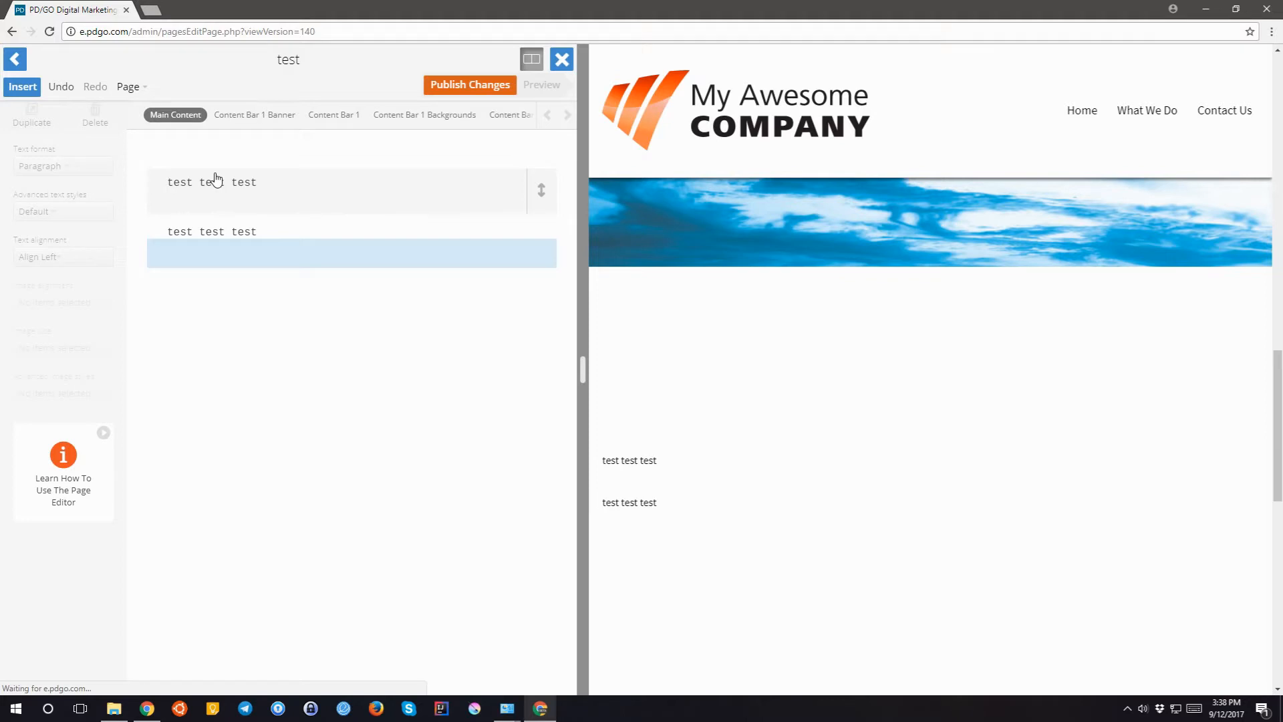
drag(215, 178, 261, 158)
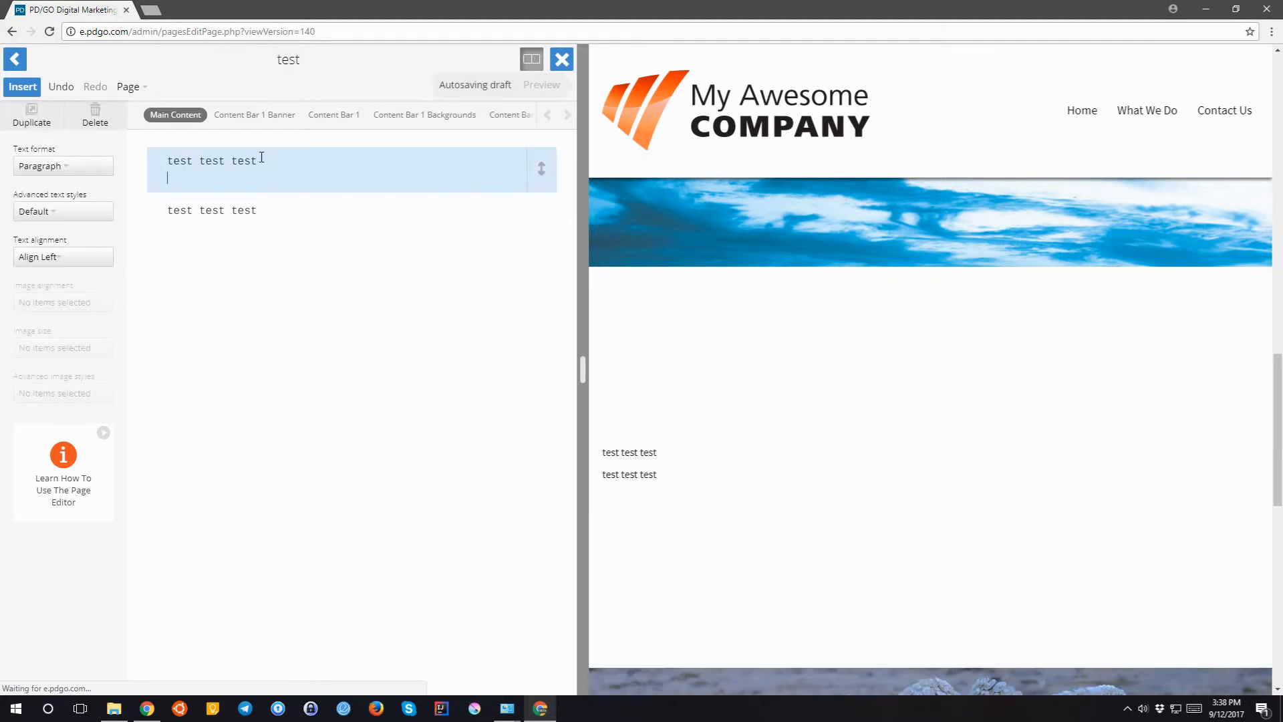
drag(262, 157, 190, 148)
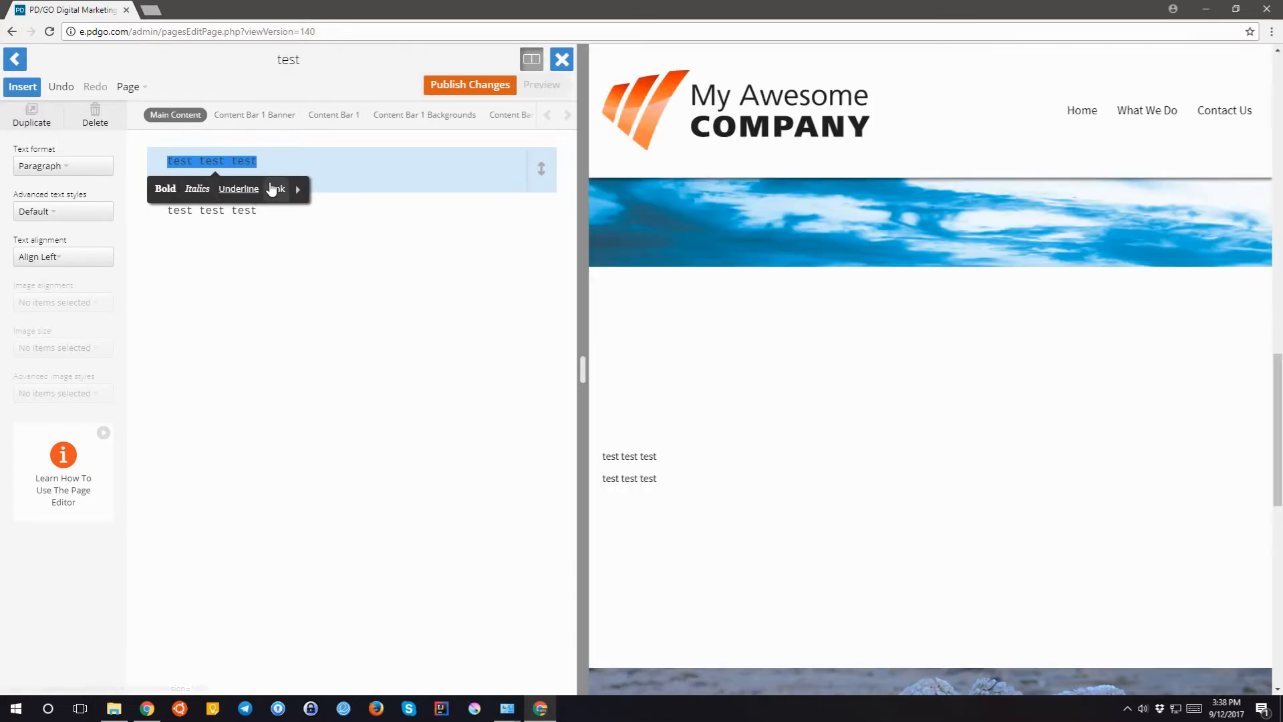
- Make the first test line bold, then delete the bold markers to undo it
click(165, 189)
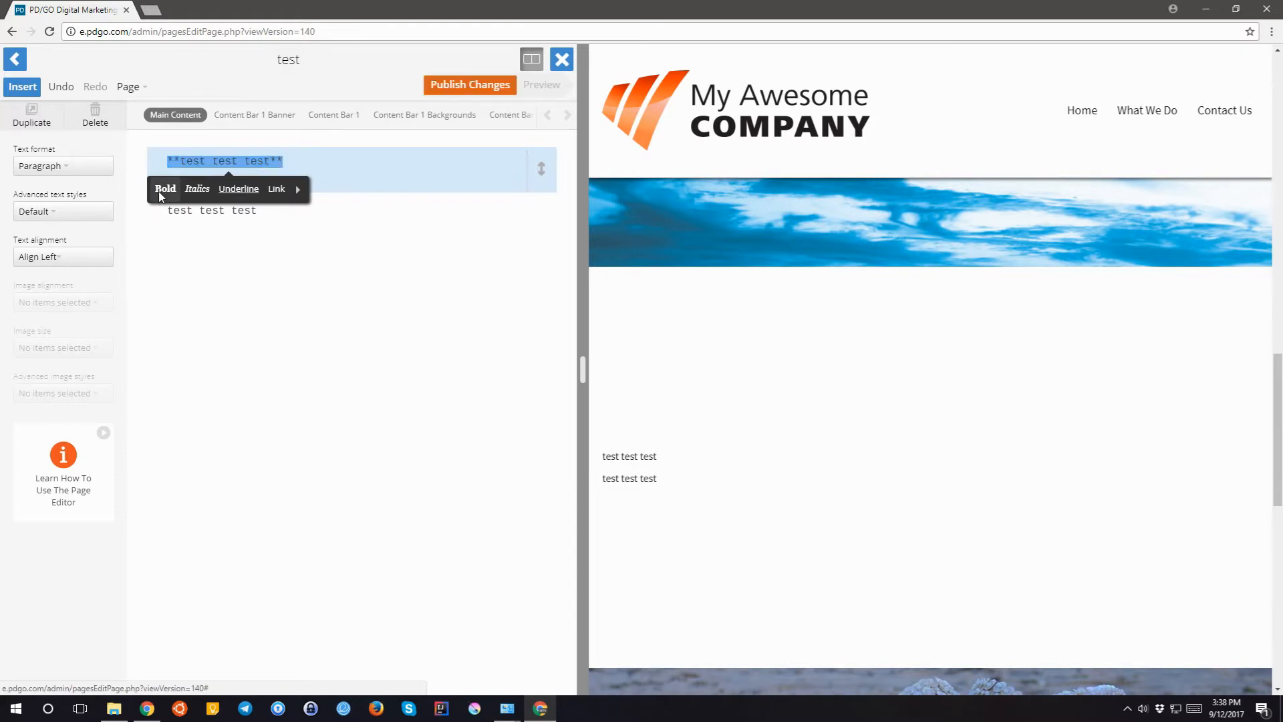
click(286, 161)
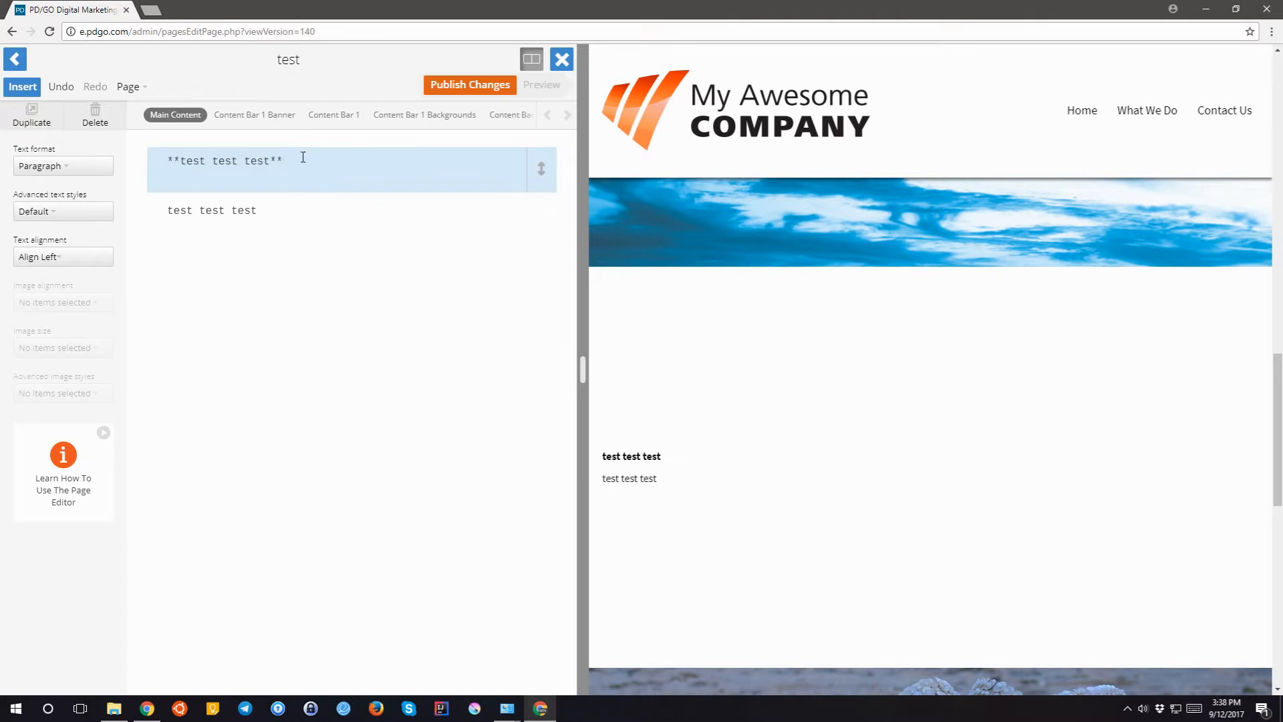
key(BackSpace)
key(BackSpace)
click(176, 161)
key(BackSpace)
key(BackSpace)
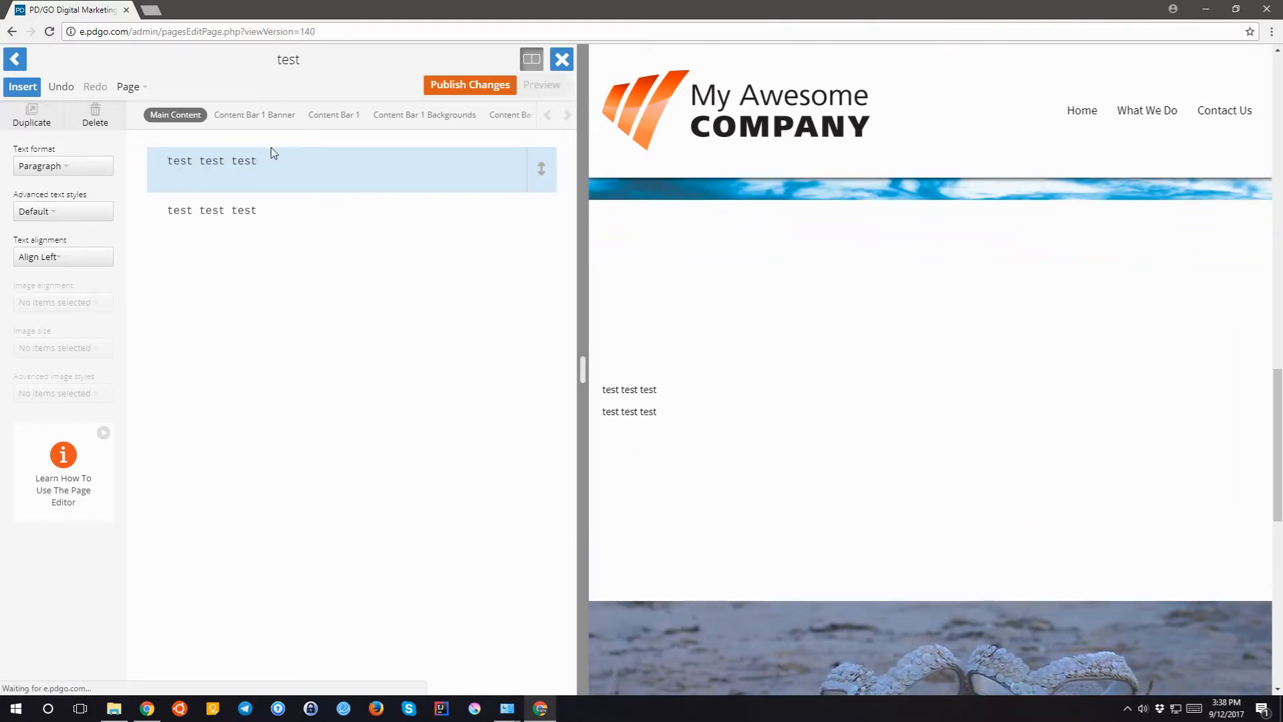
- Toggle italic and underline on and off for the first line, then open its link settings
drag(262, 161, 164, 162)
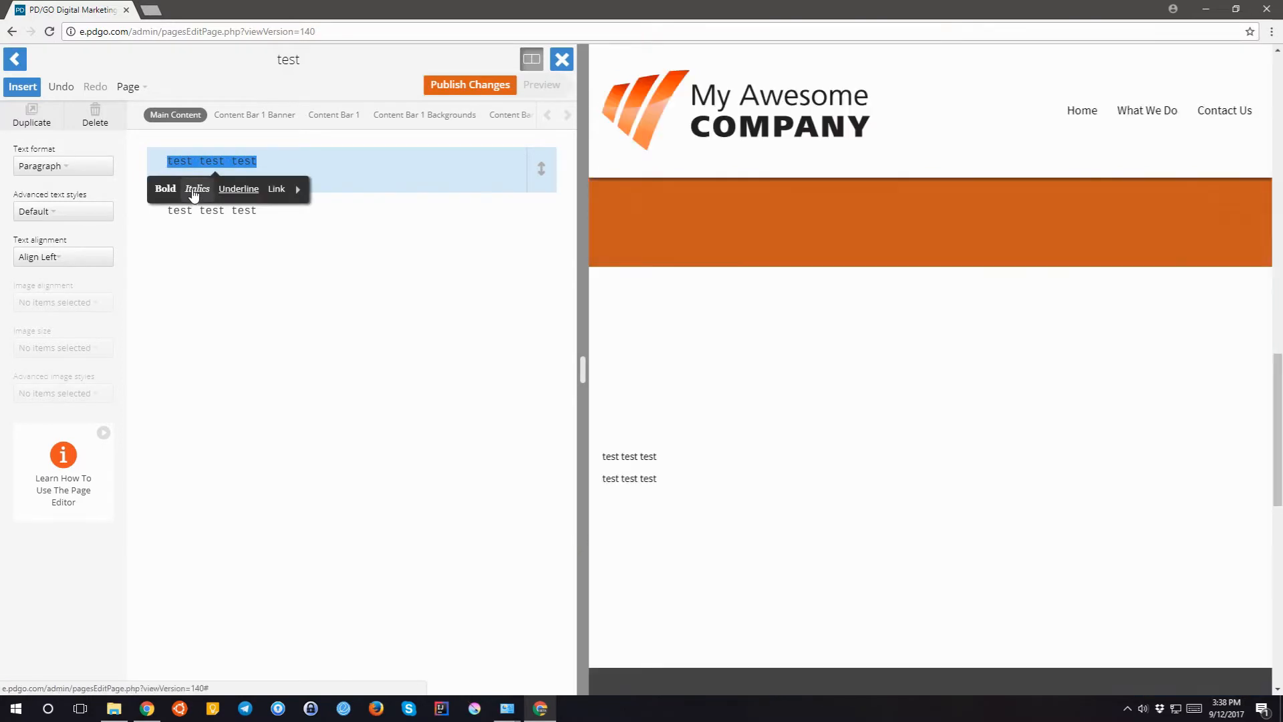
click(195, 189)
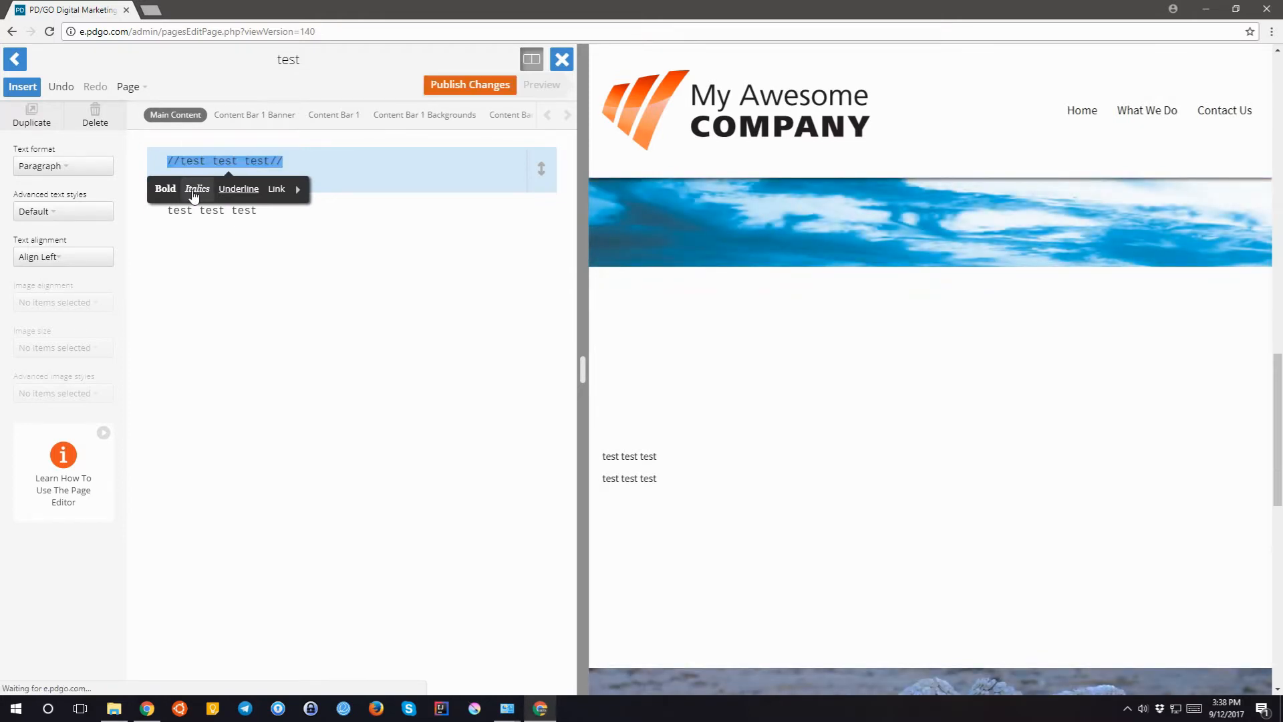
click(196, 189)
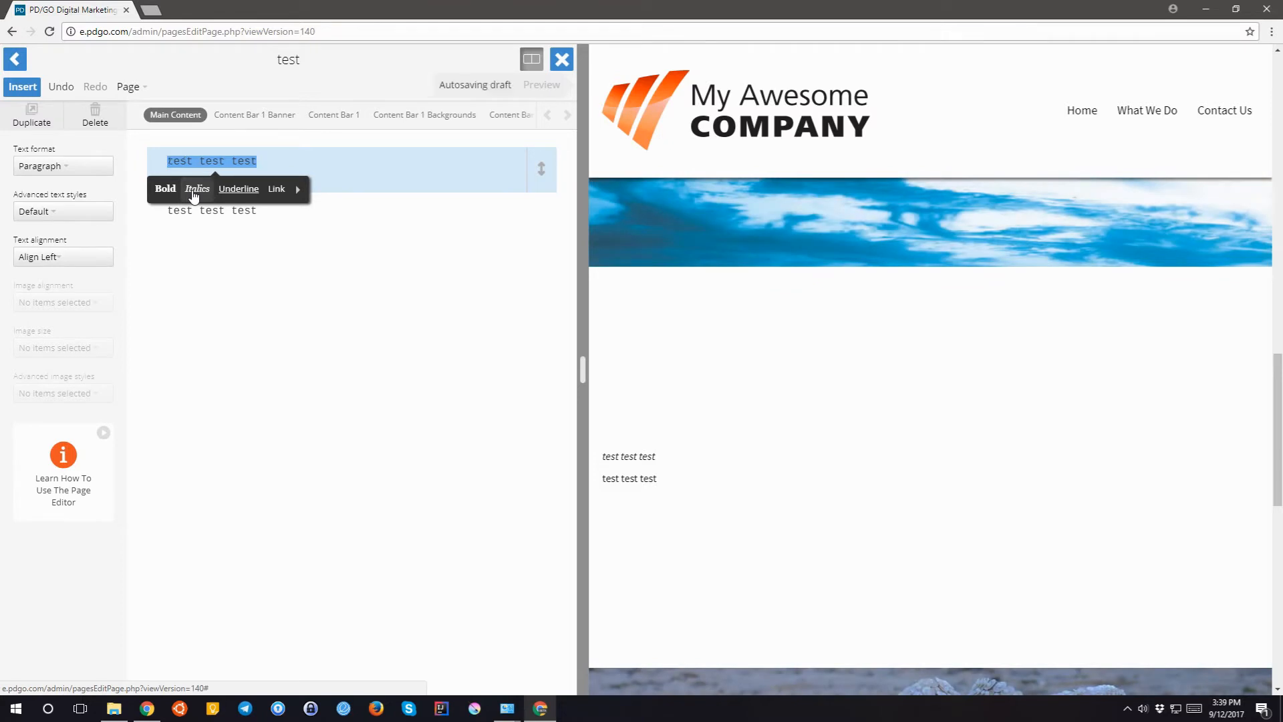
click(235, 190)
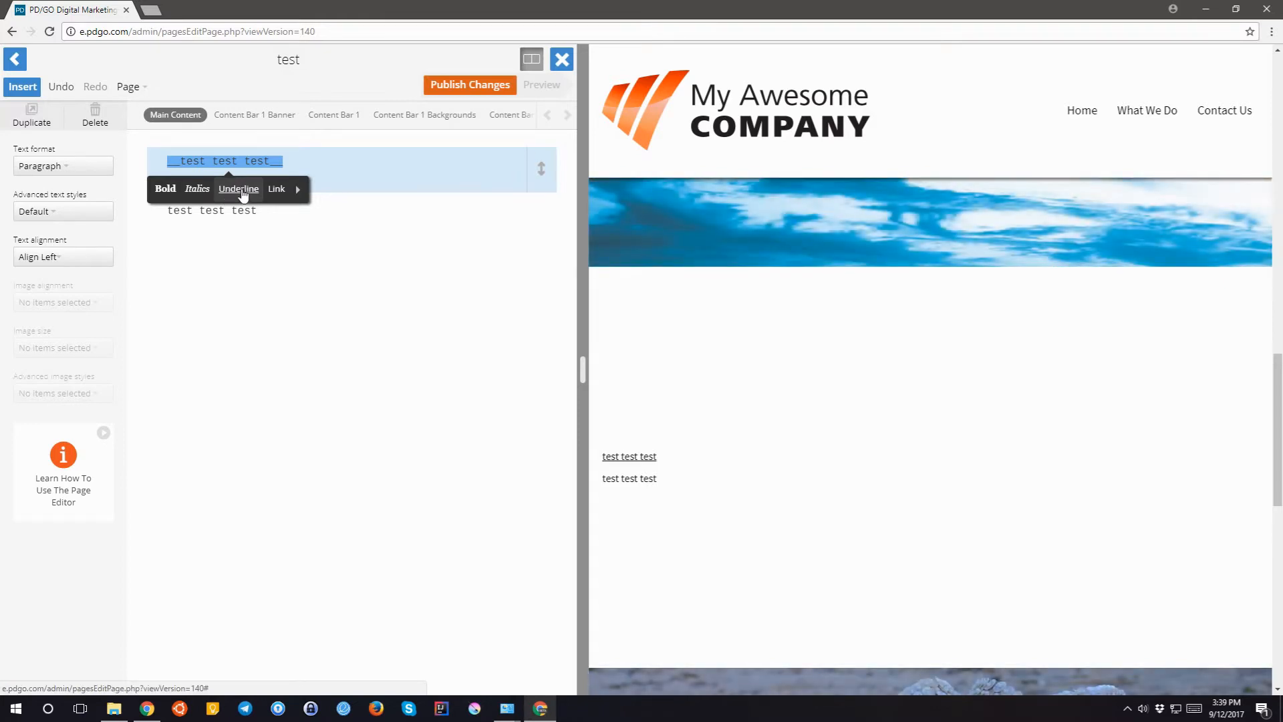
click(319, 161)
drag(300, 167, 110, 167)
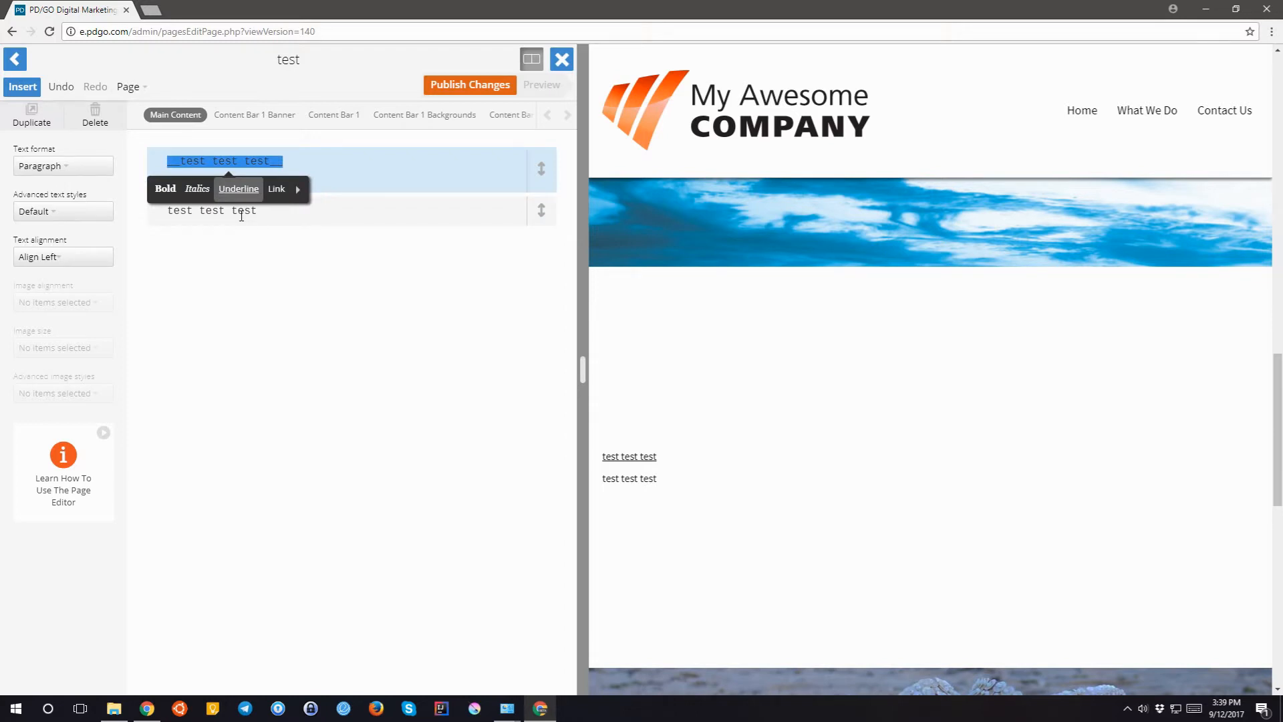
click(258, 166)
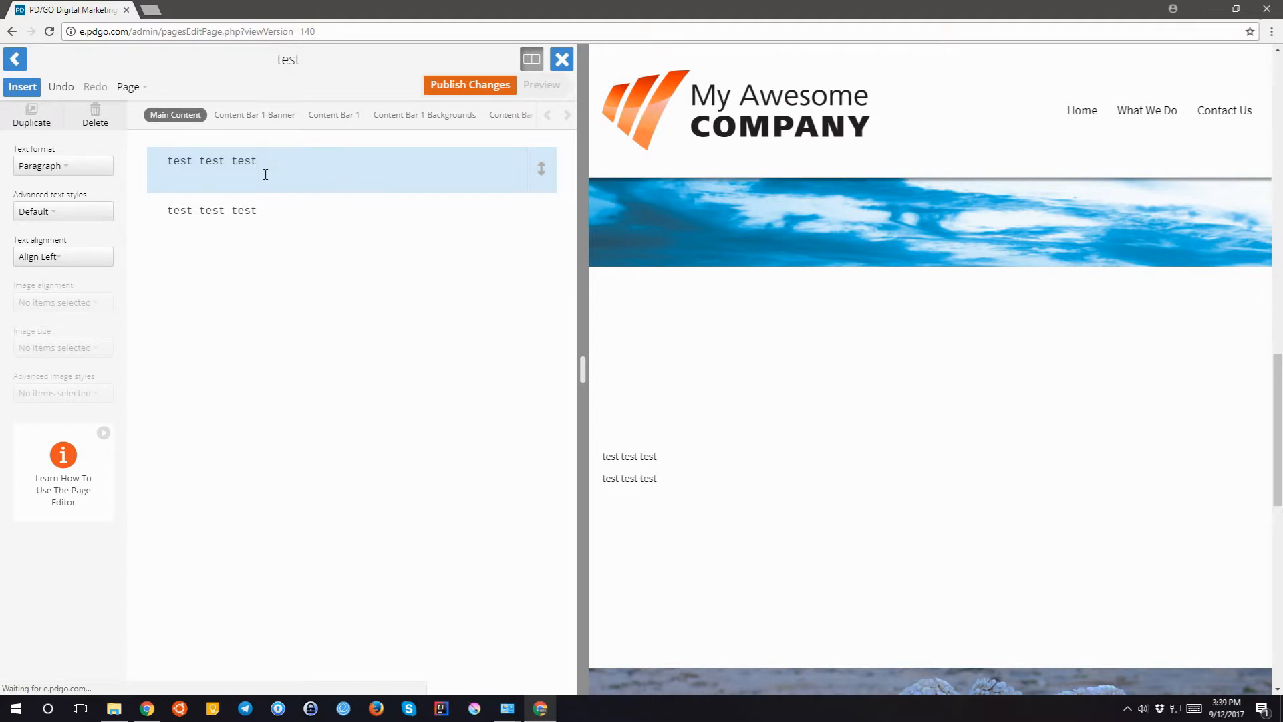
click(384, 195)
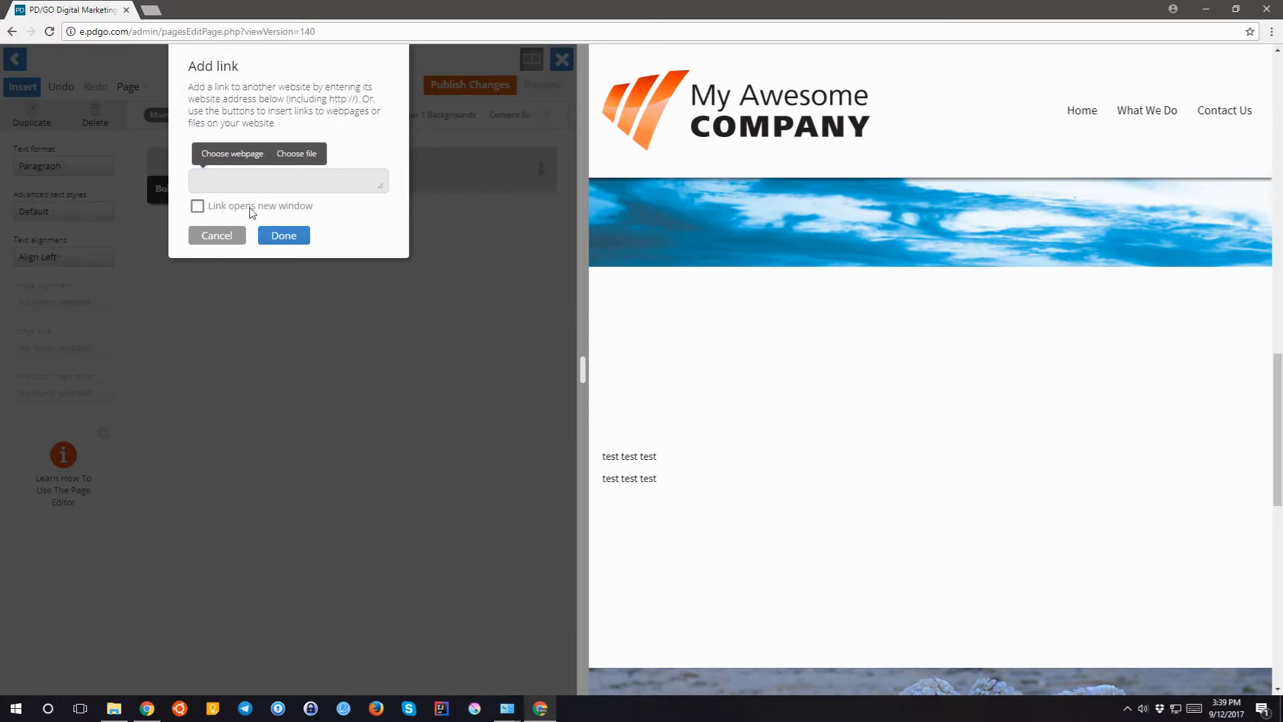
- Link the first test line to the Contact Us page at /contact-us/
click(220, 154)
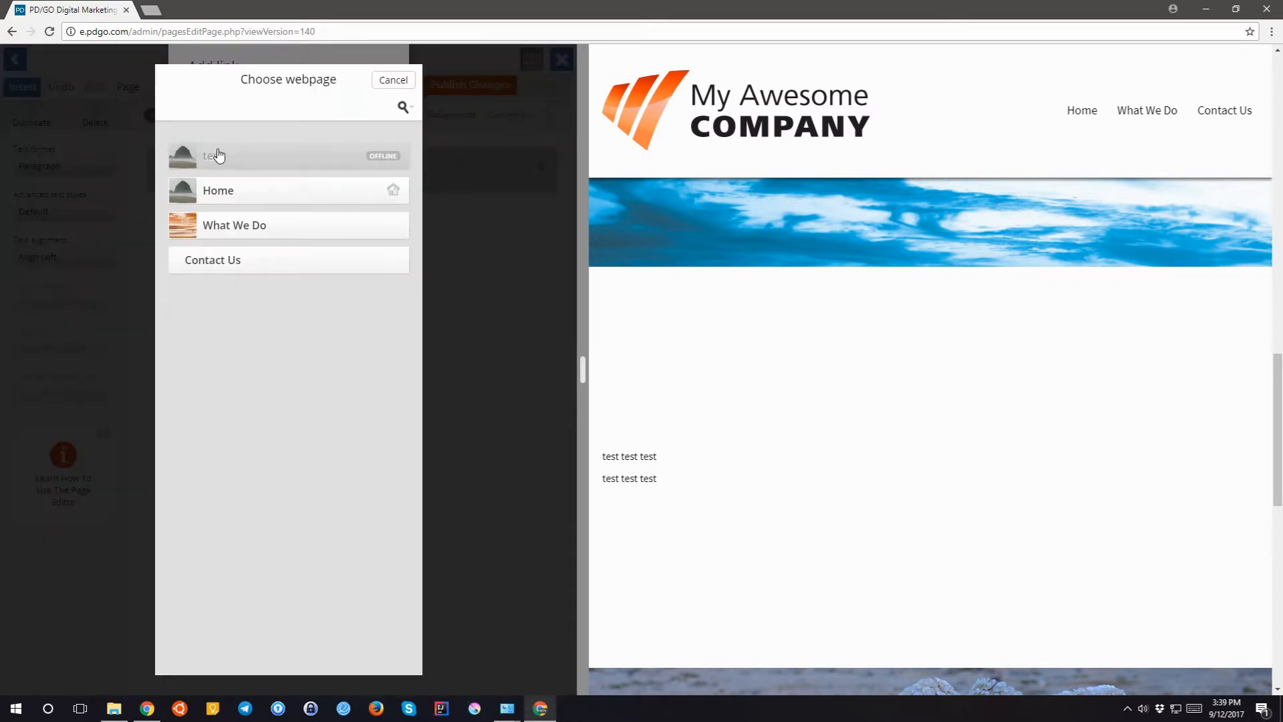
click(228, 263)
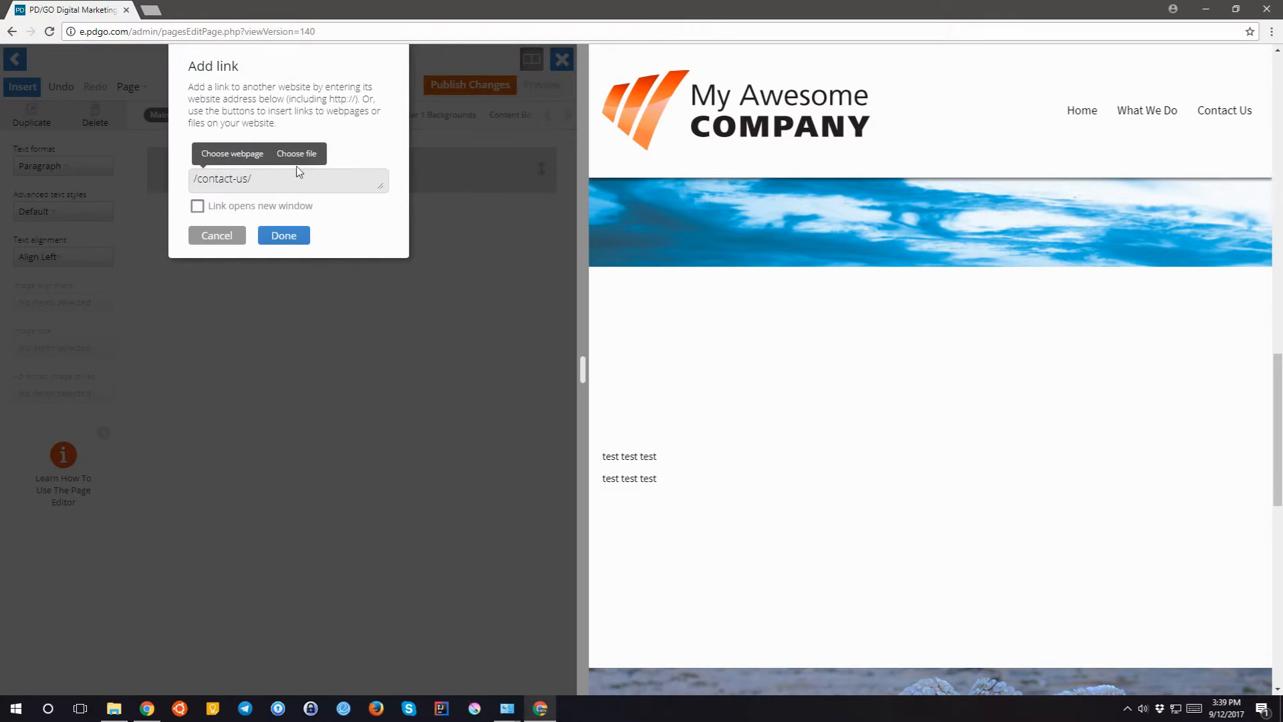
click(297, 154)
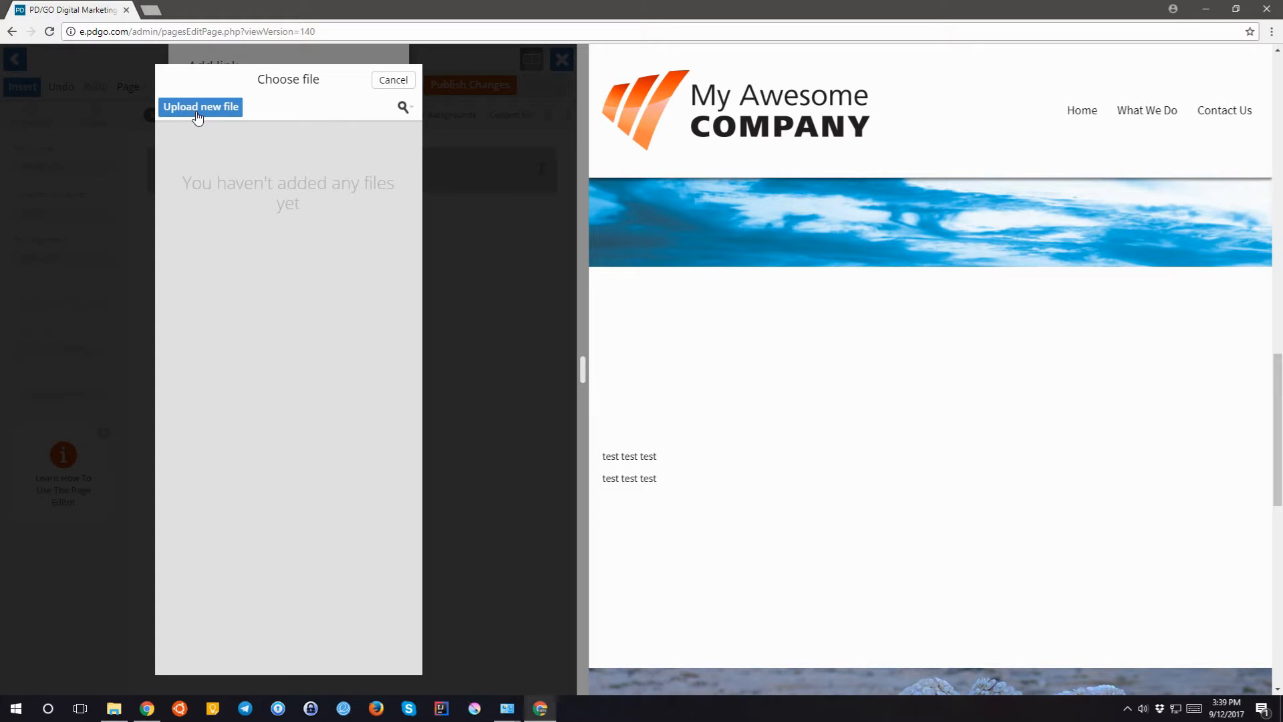
click(394, 82)
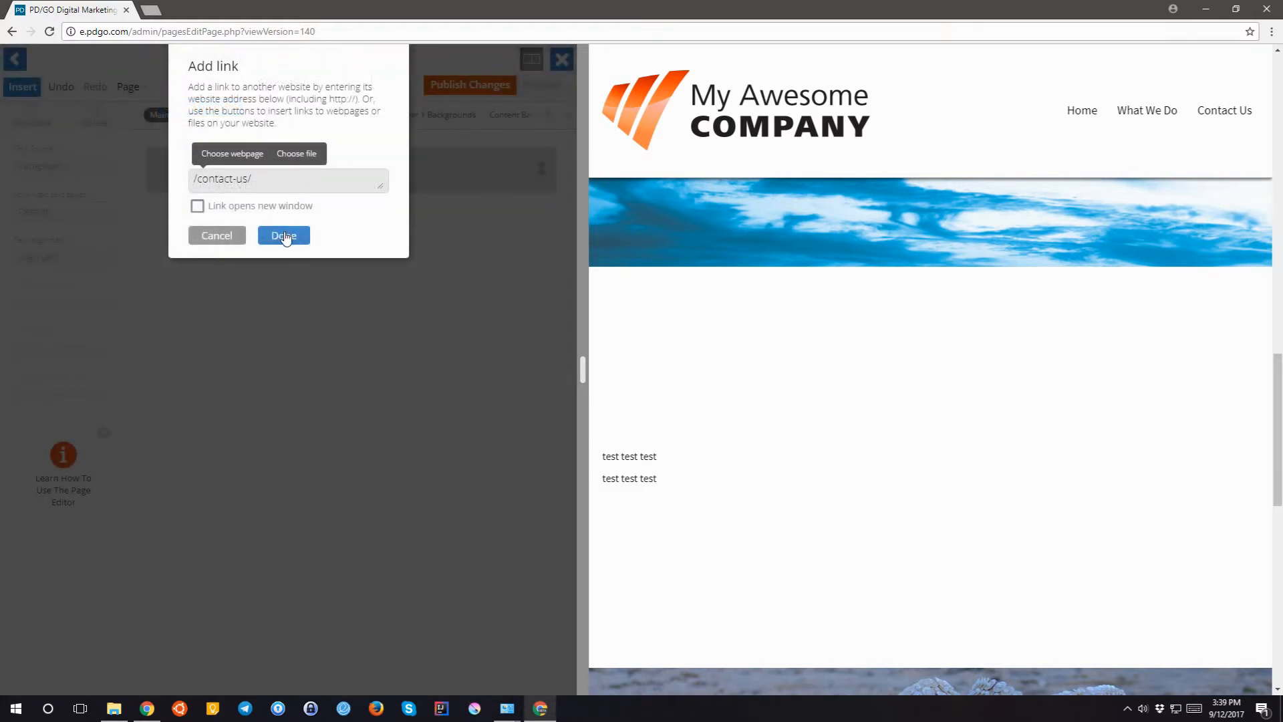
click(284, 235)
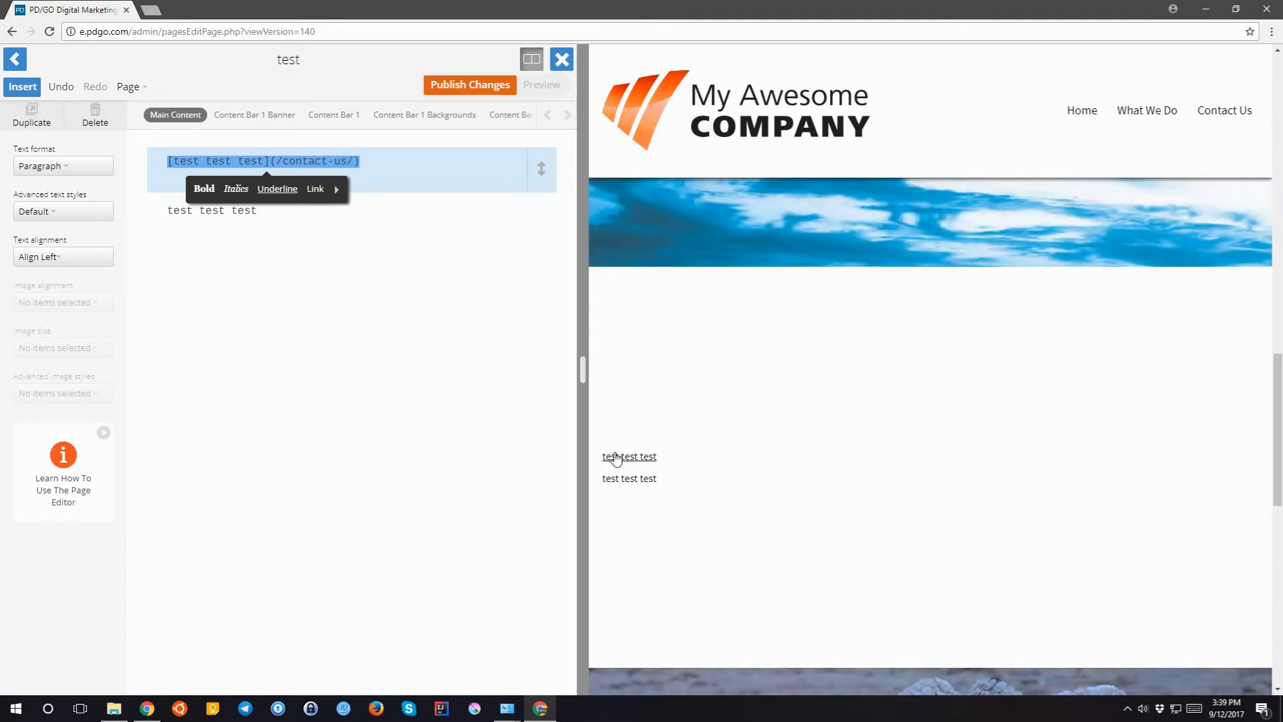
click(403, 166)
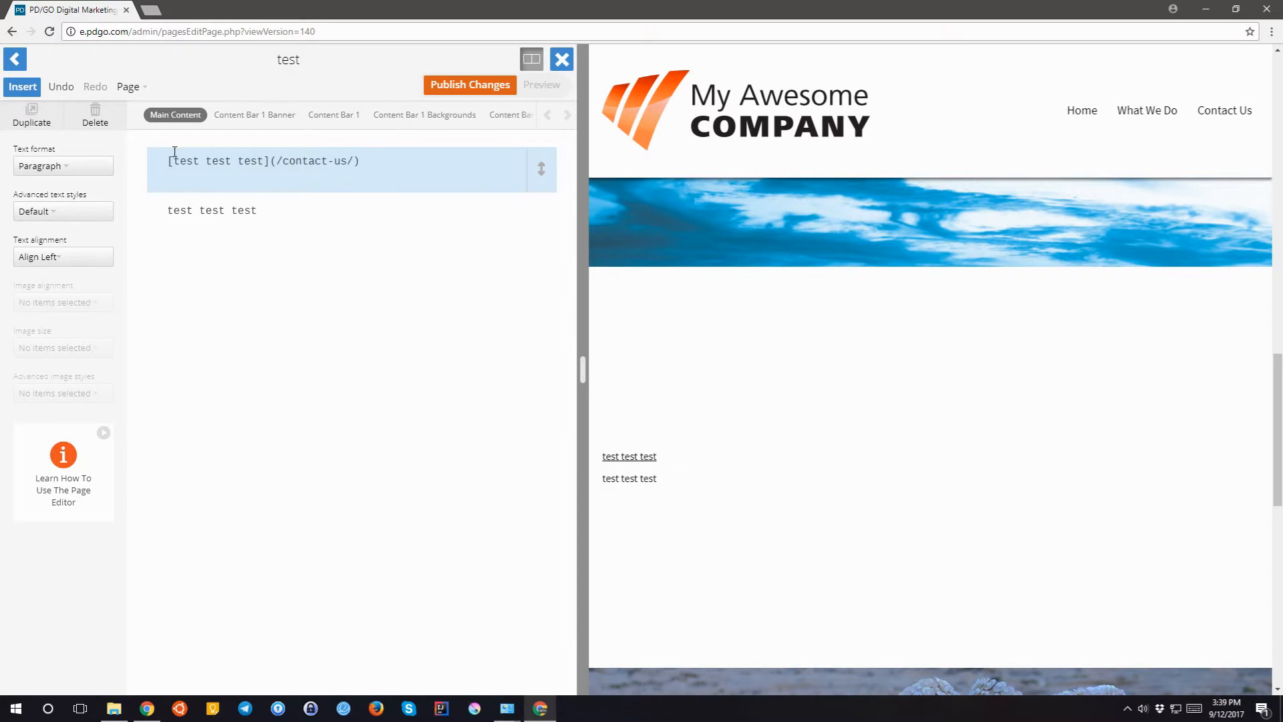
drag(173, 161, 358, 162)
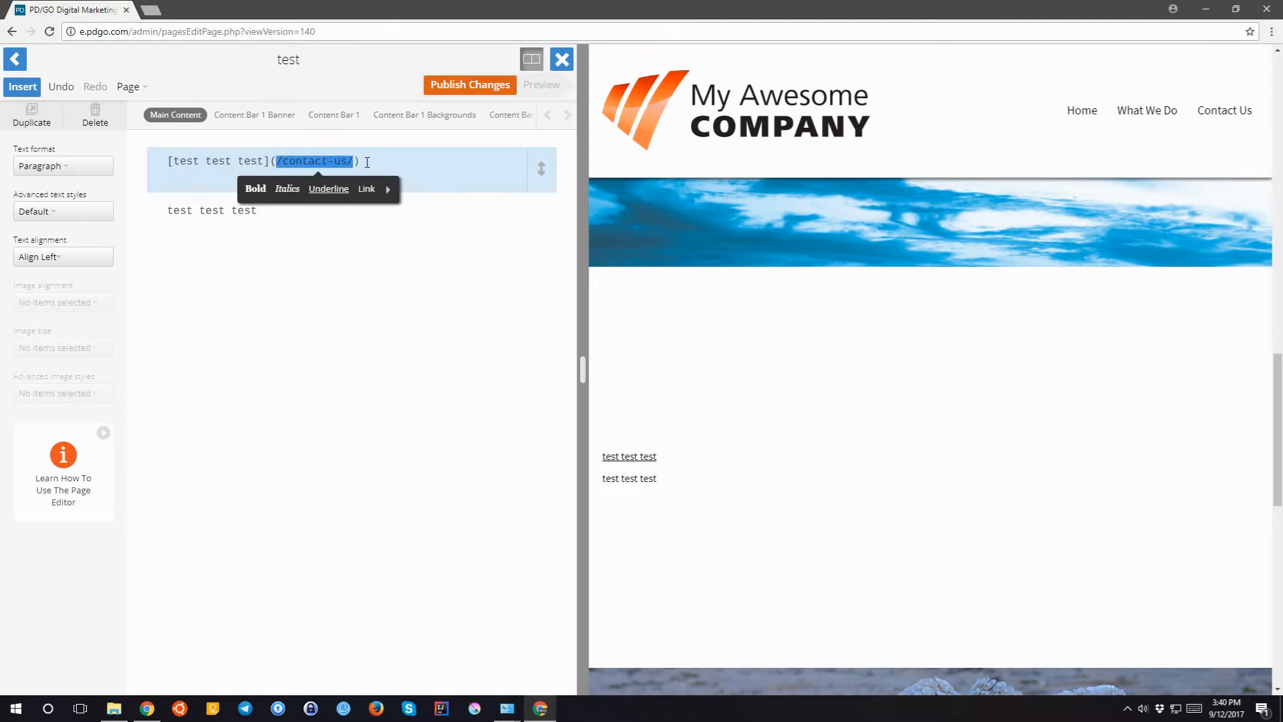
click(368, 162)
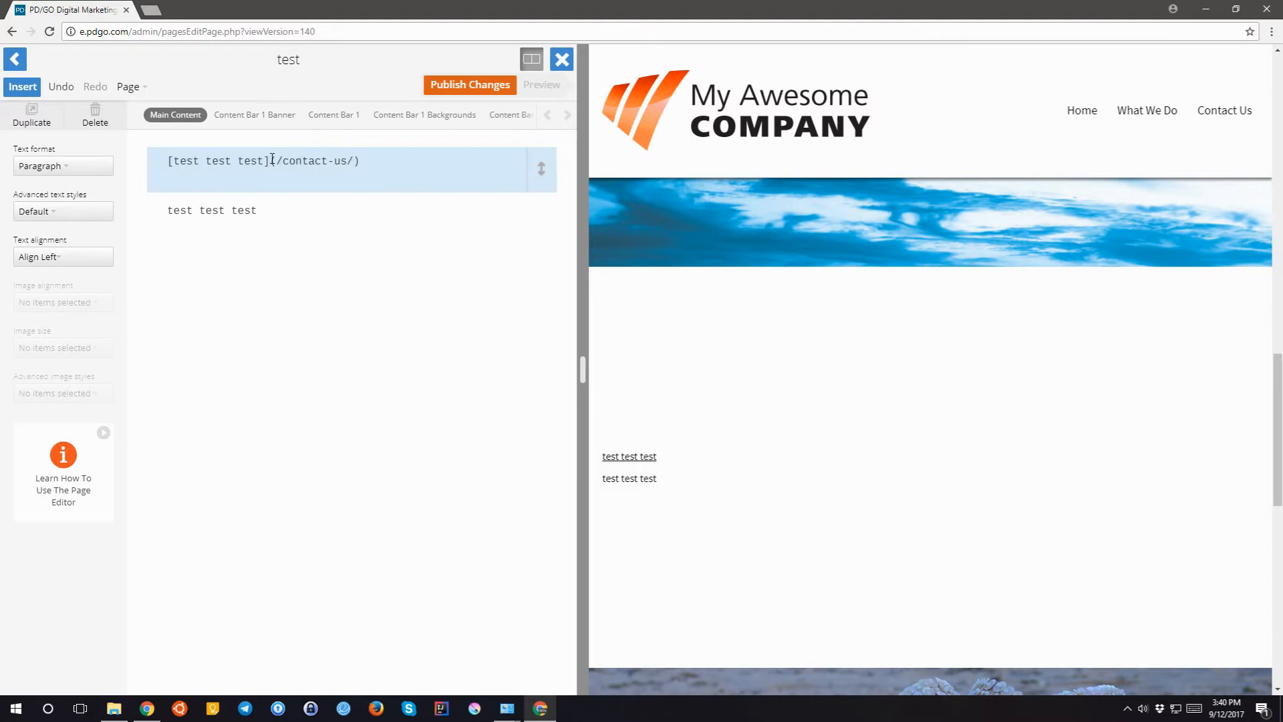
drag(272, 159, 398, 167)
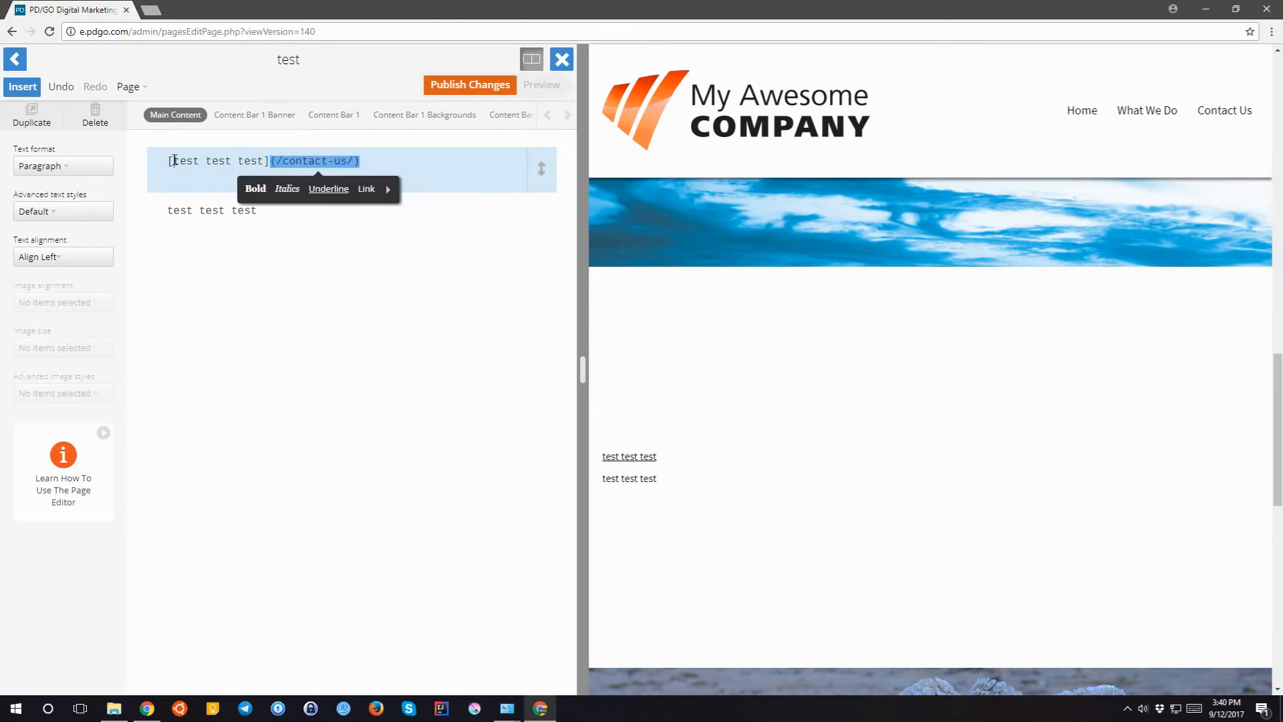
click(240, 165)
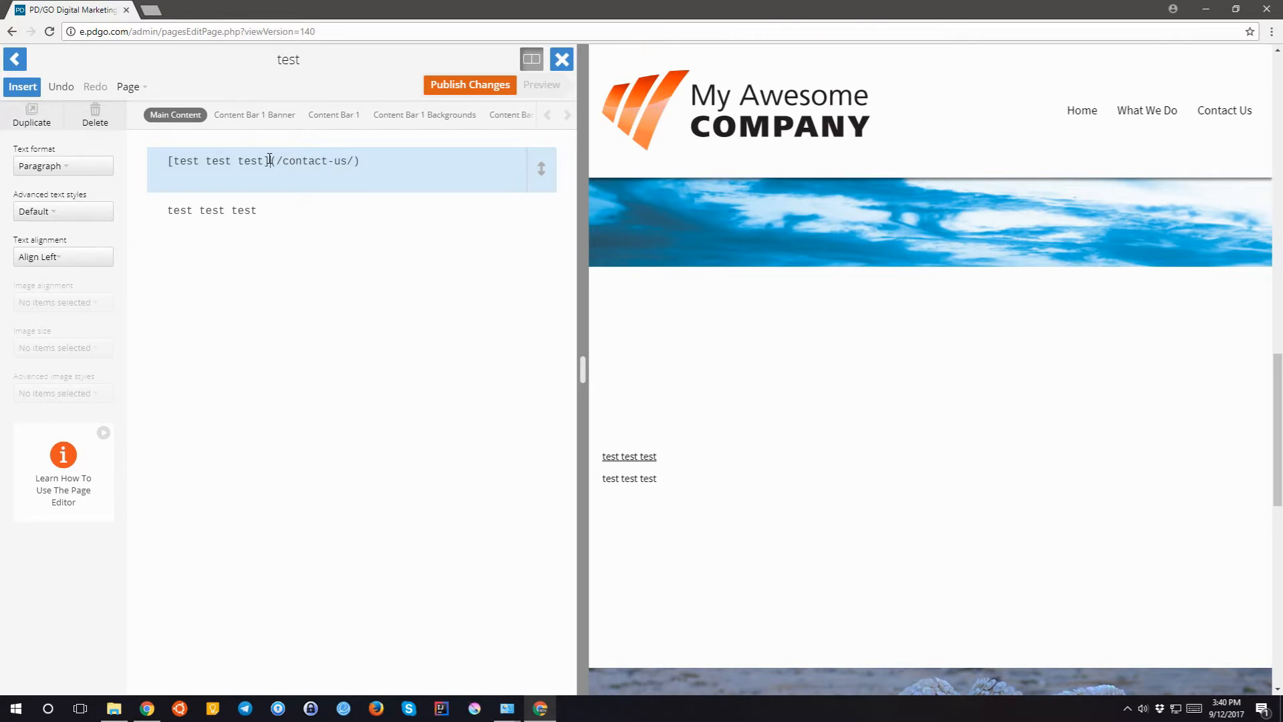
click(226, 210)
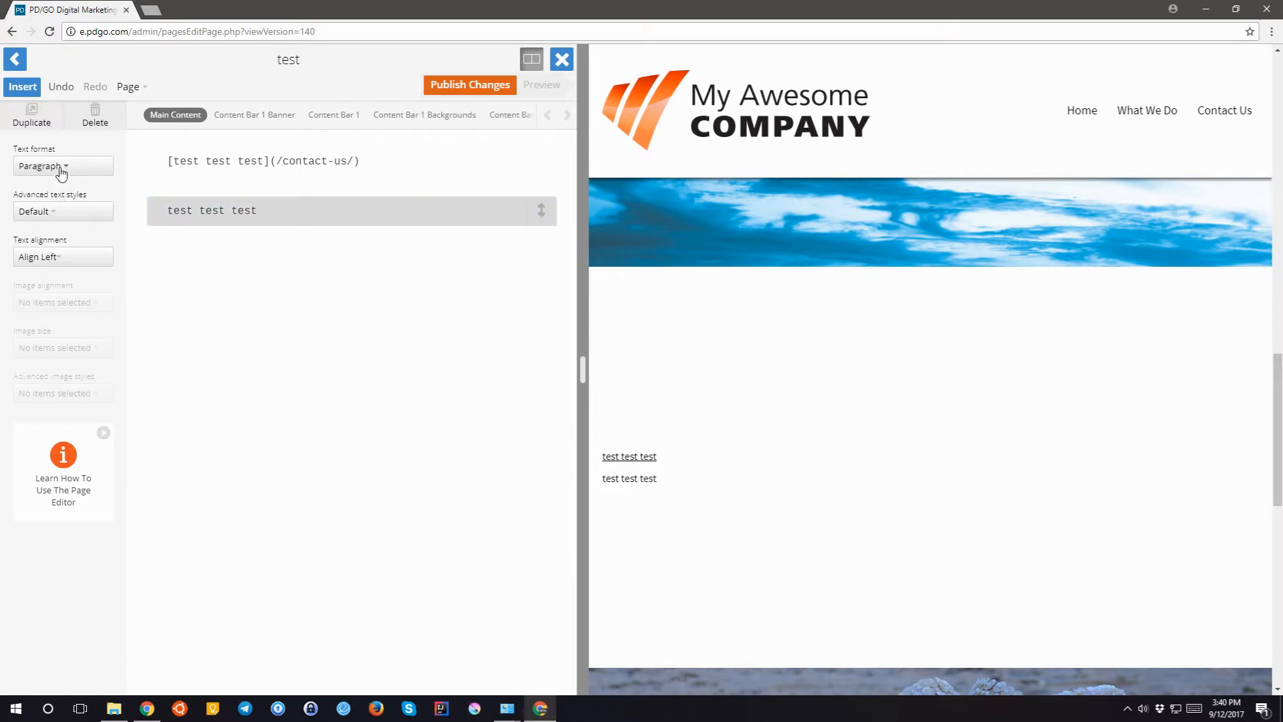
- Try Main Heading and Minor Heading on the second test line, then make it a Bulleted List item
click(62, 167)
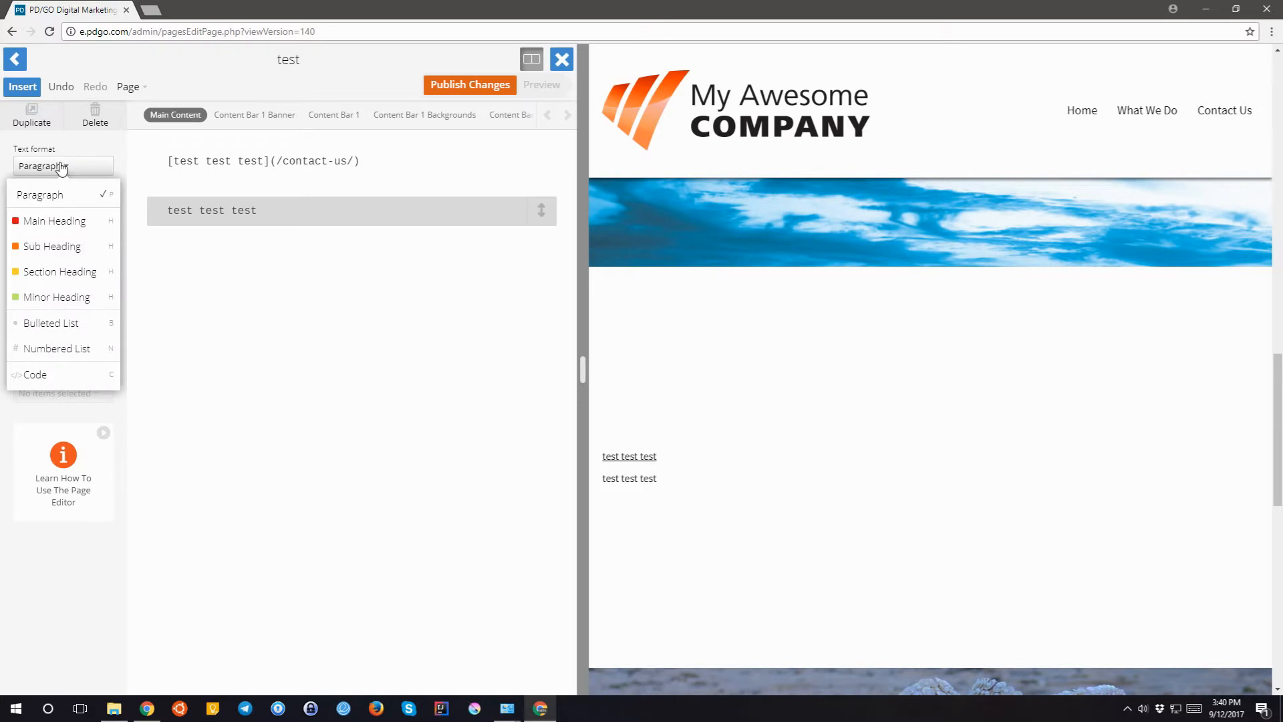
click(57, 227)
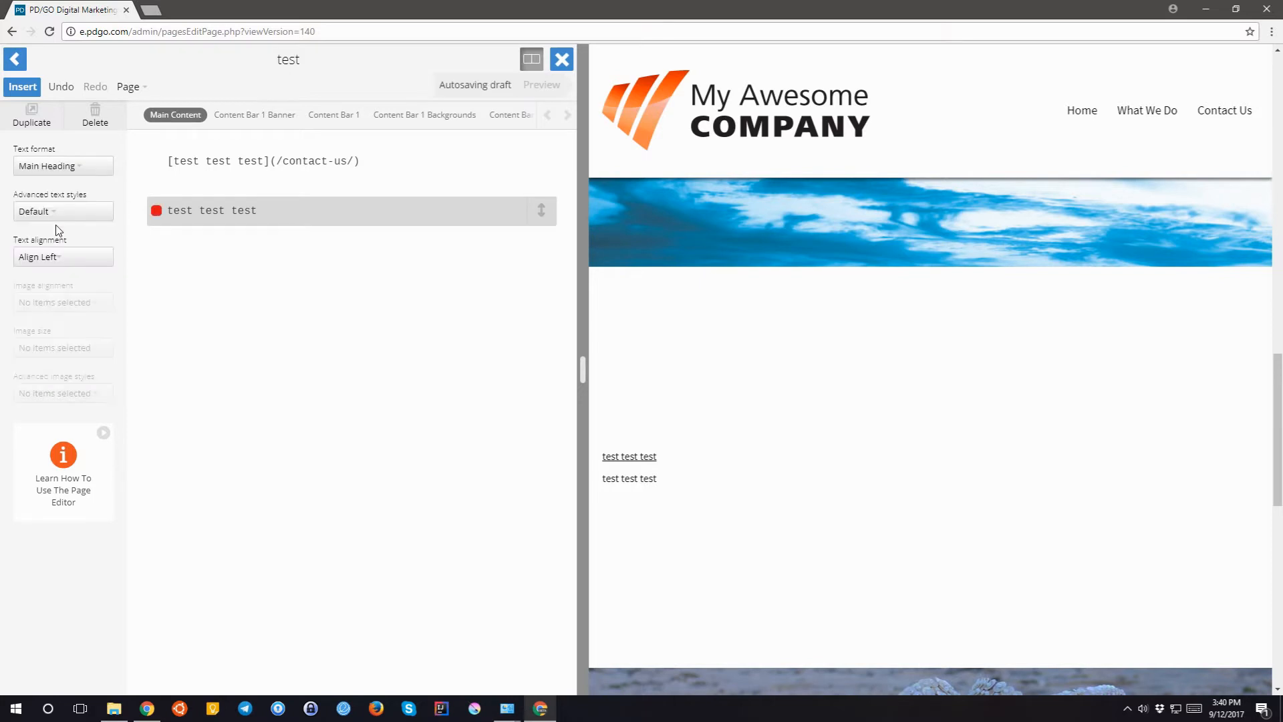
click(53, 169)
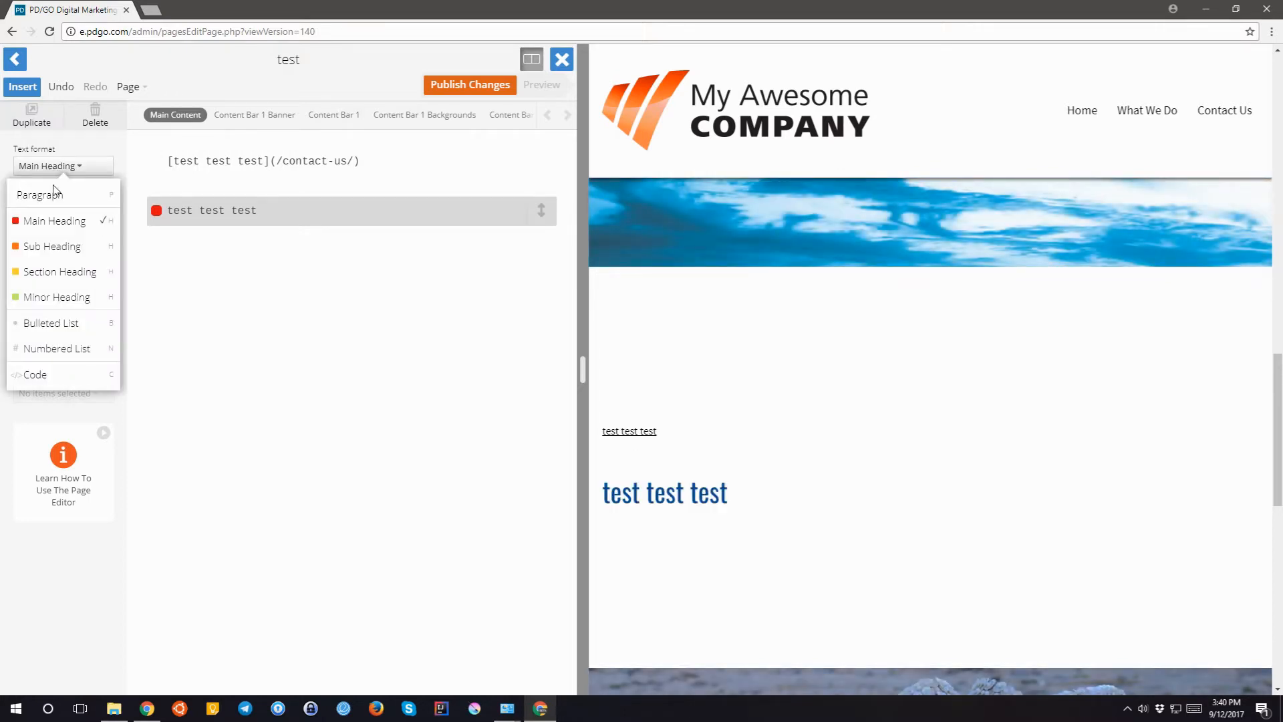
click(47, 300)
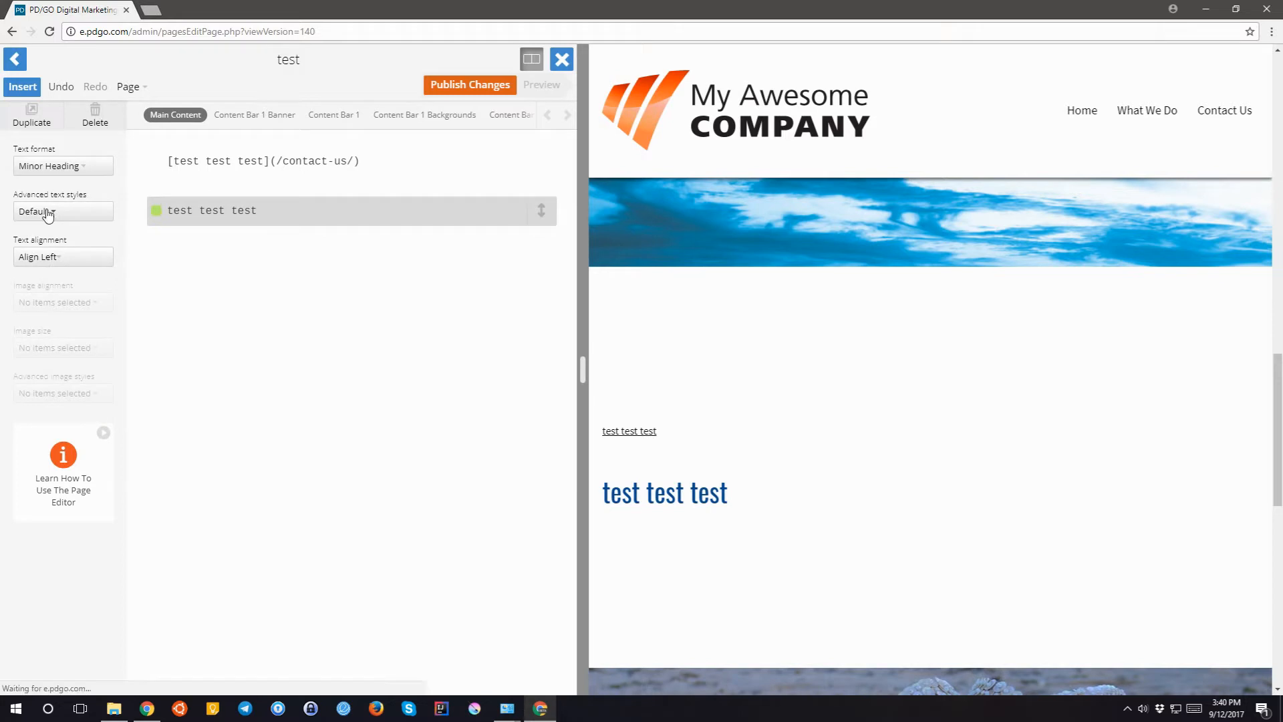
click(55, 167)
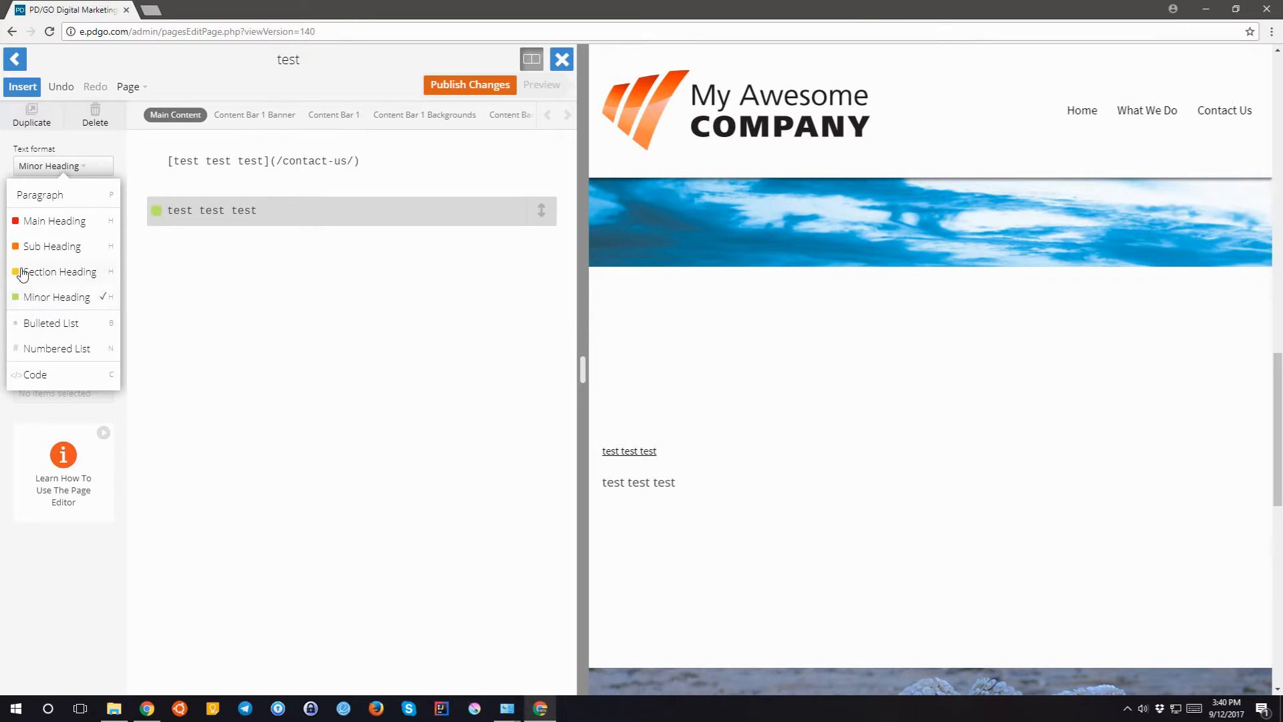
click(47, 223)
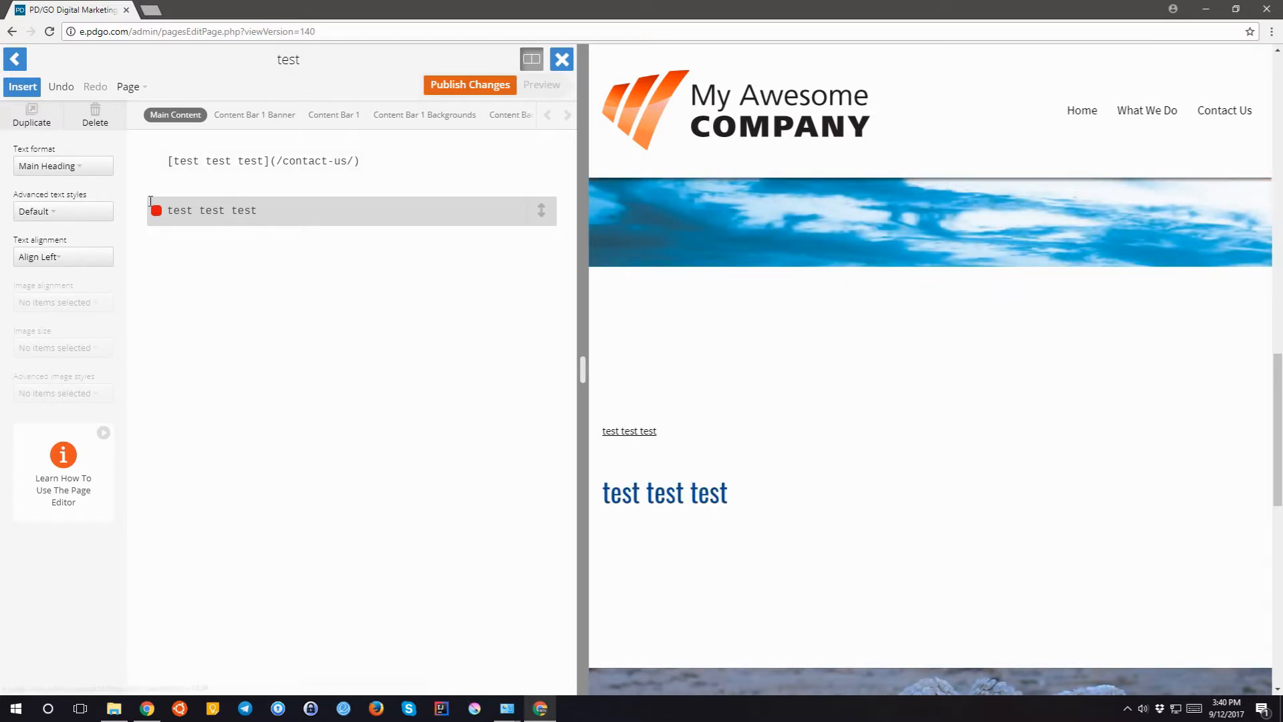
click(59, 170)
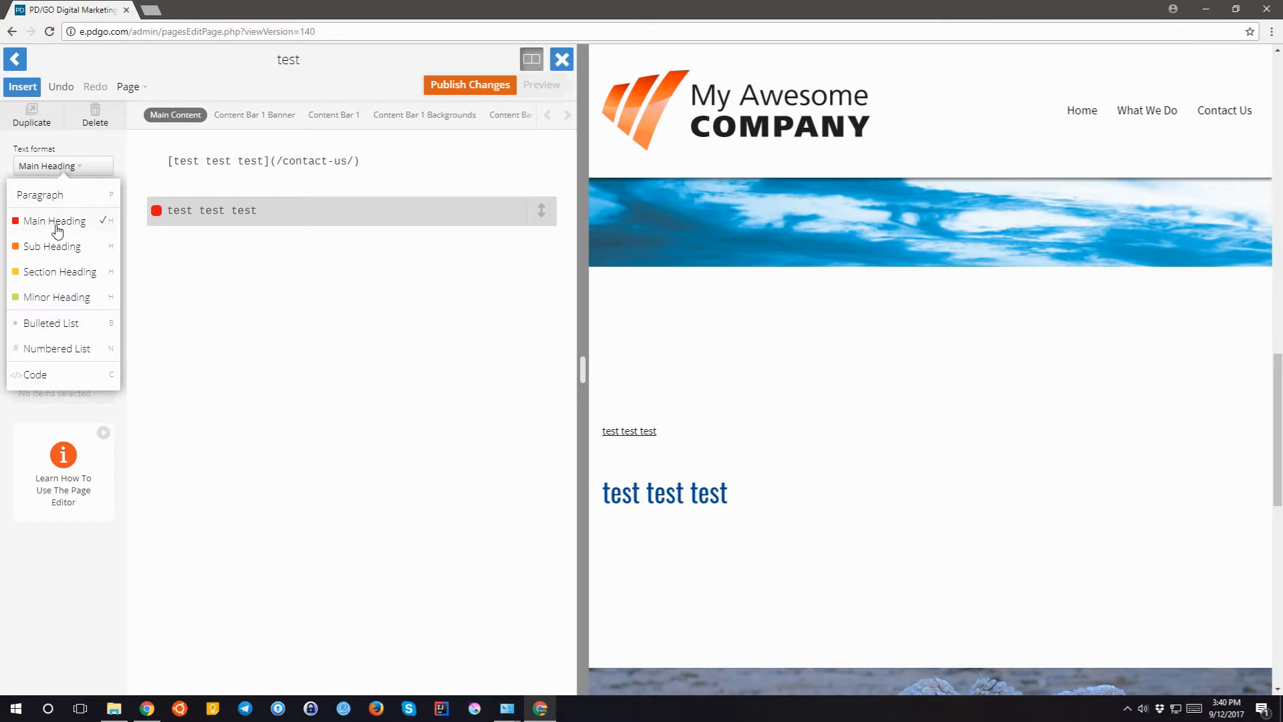
click(45, 325)
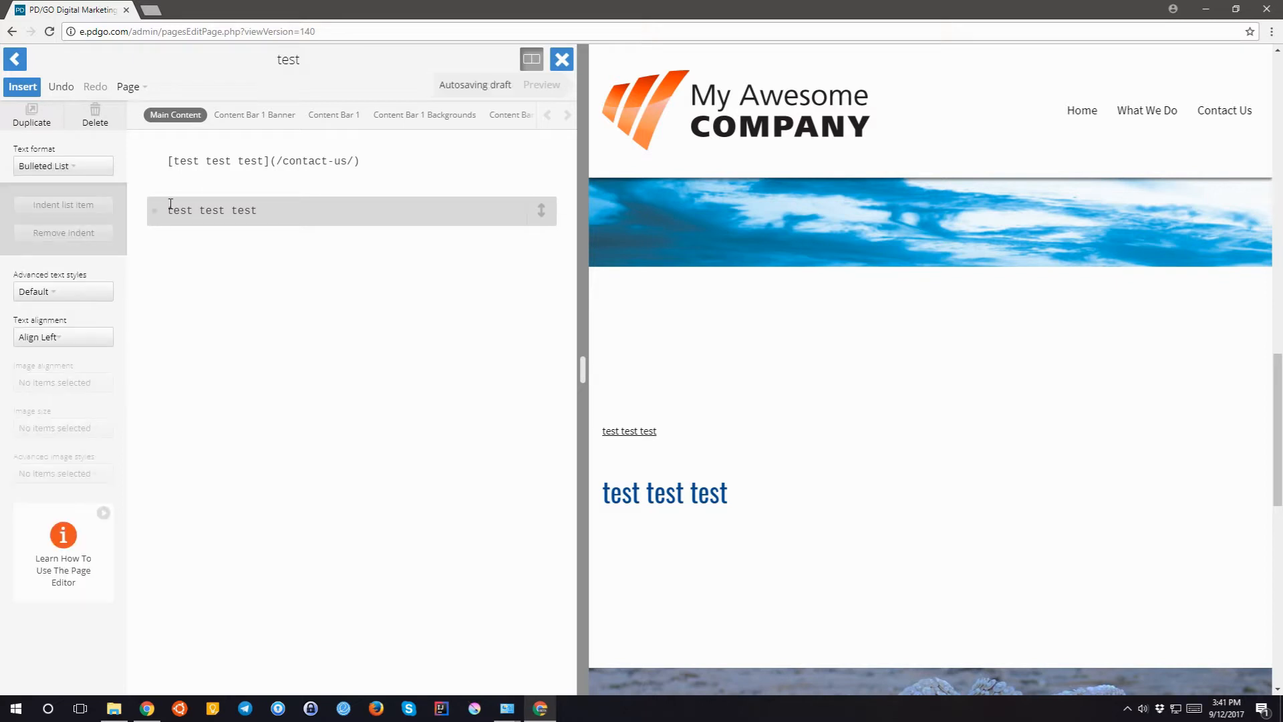
click(200, 211)
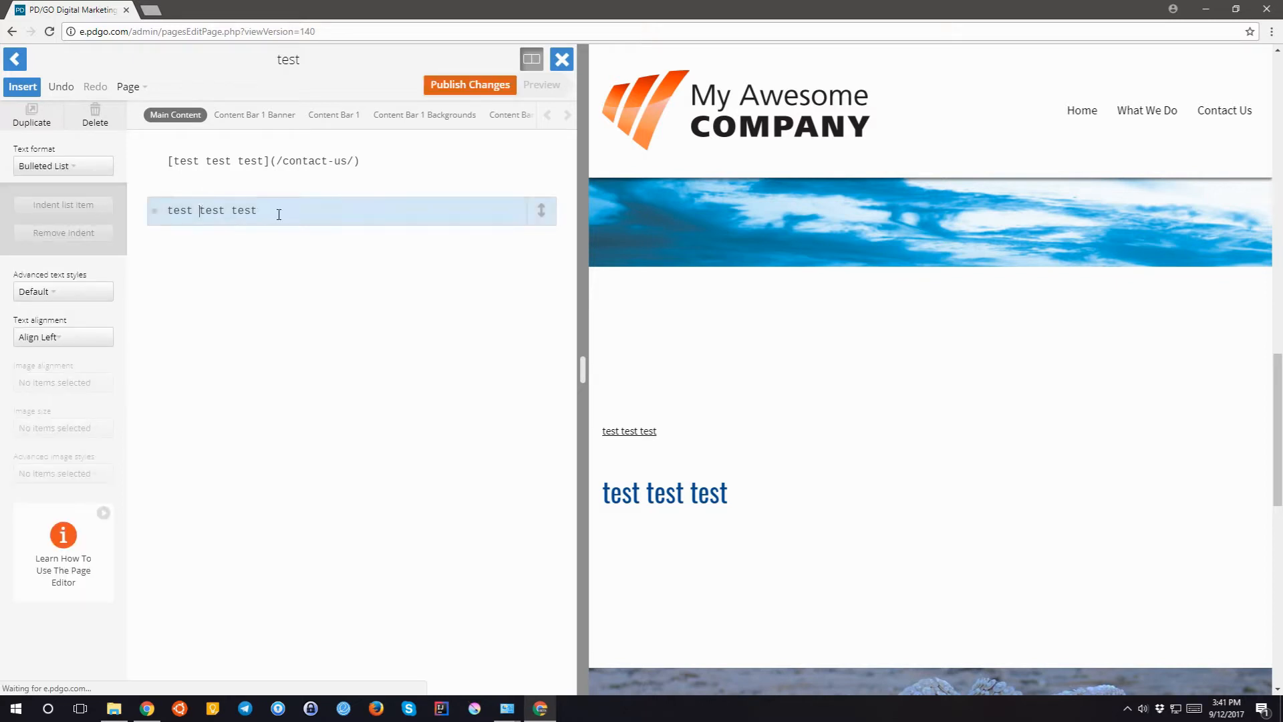
key(Return)
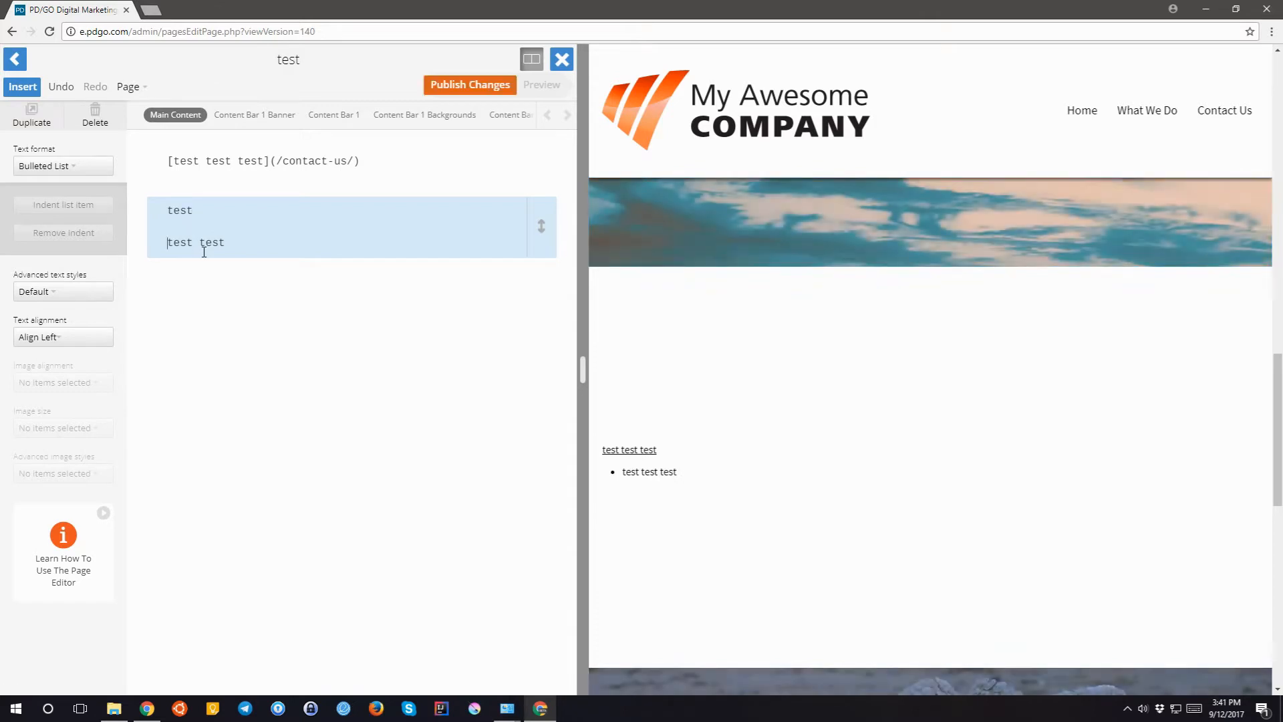
click(199, 242)
key(Return)
click(218, 163)
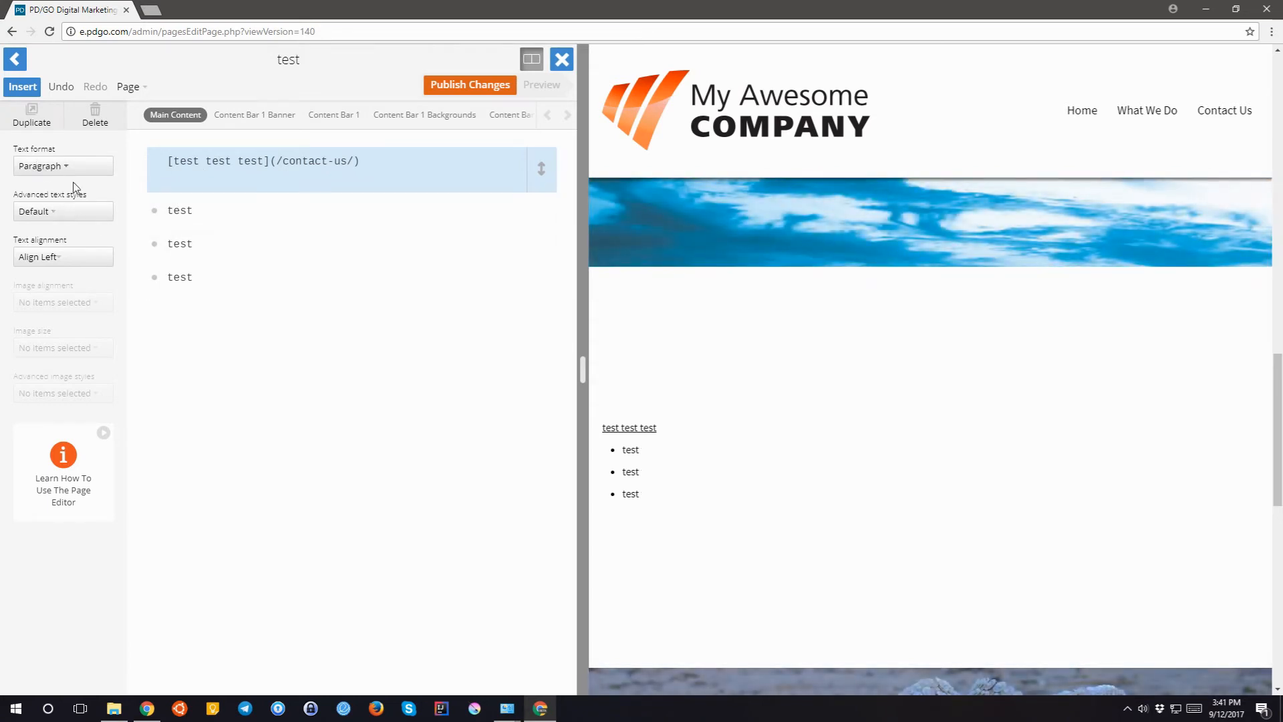
click(175, 244)
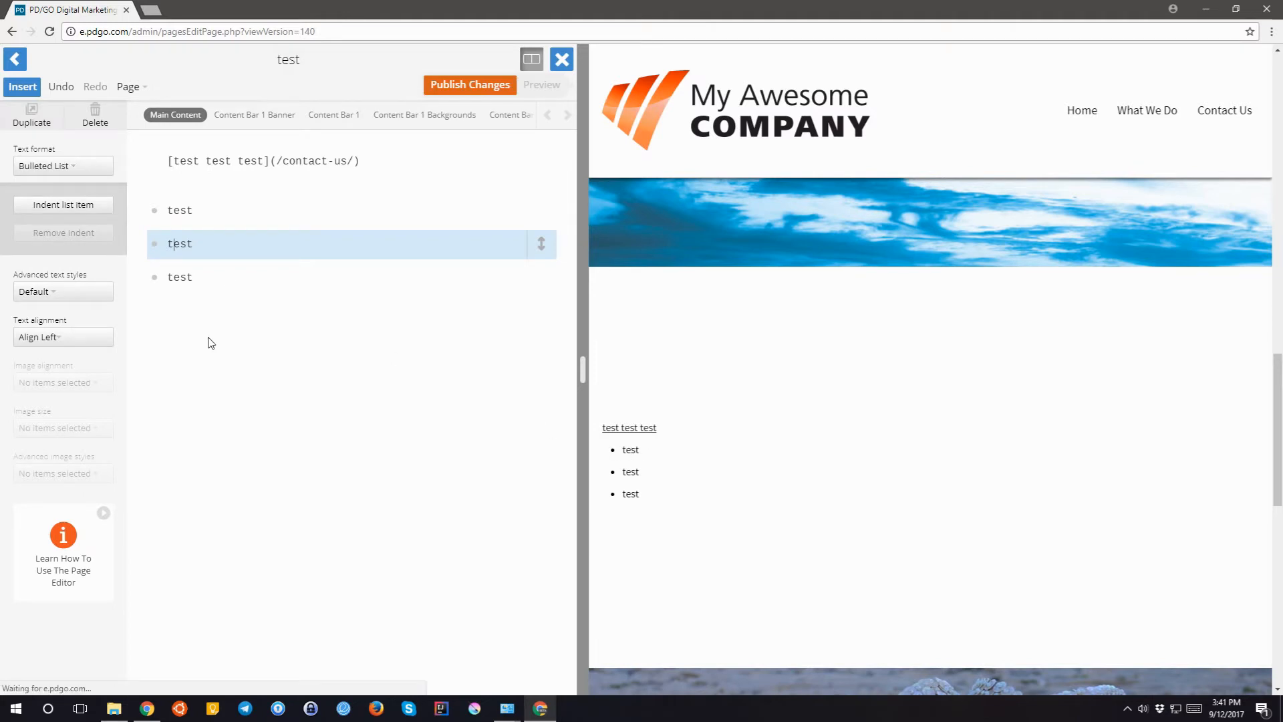
click(212, 172)
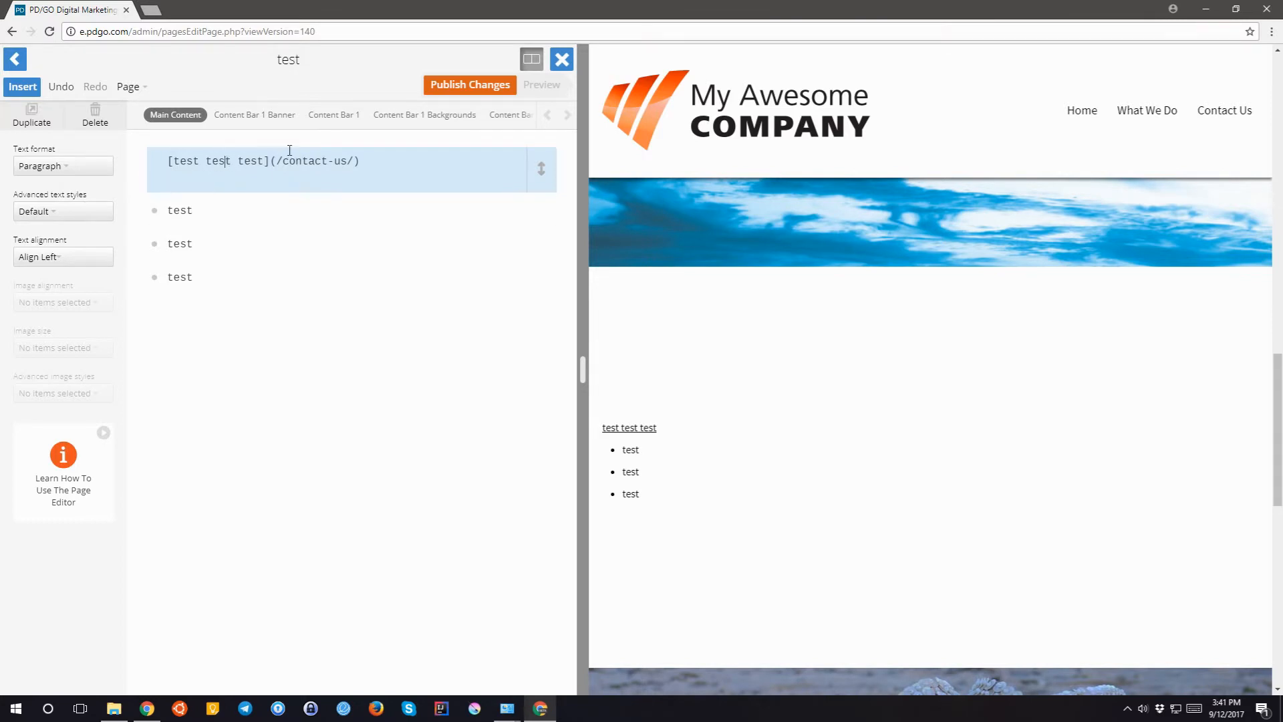
- Apply the Button Large advanced text style to the test link line
click(57, 212)
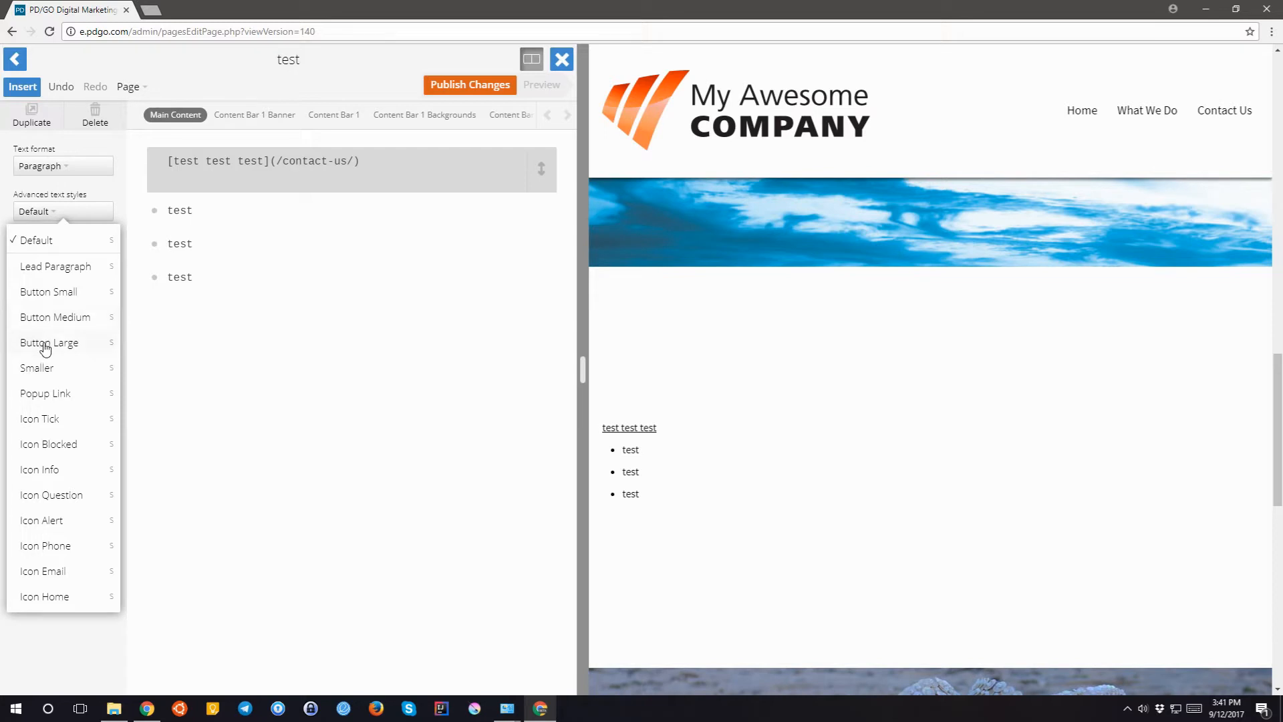
click(45, 345)
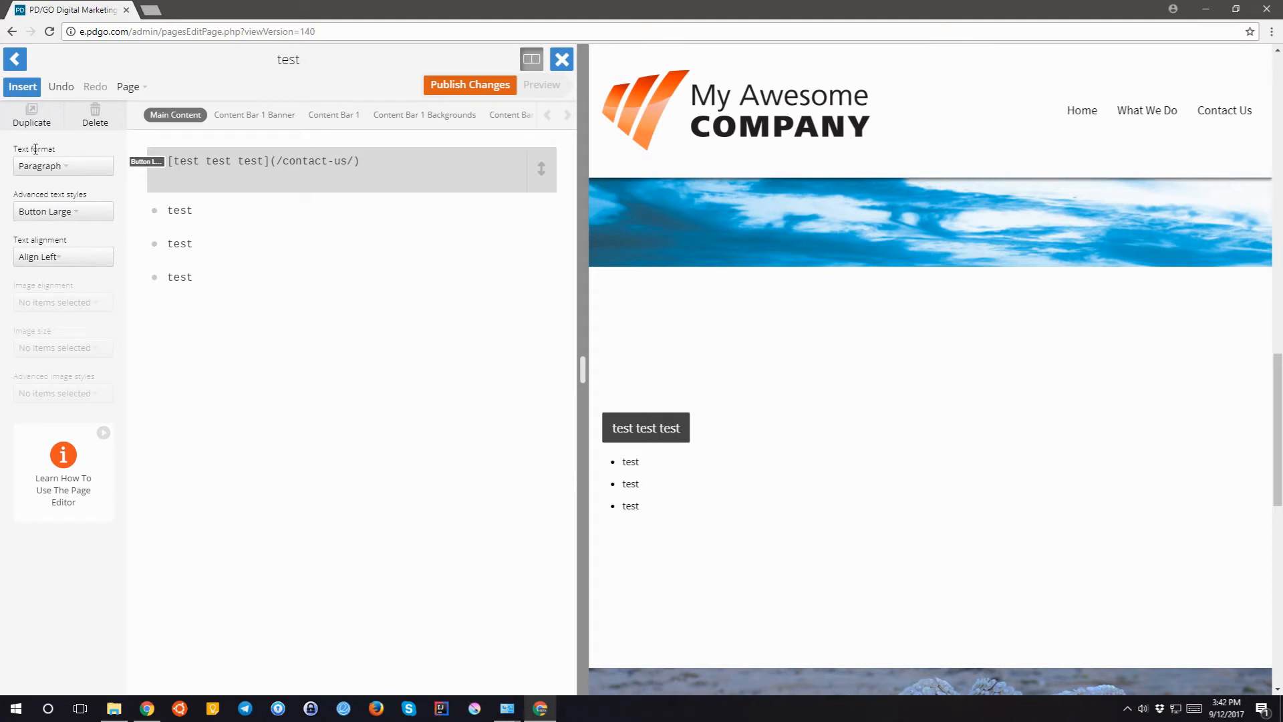
click(436, 165)
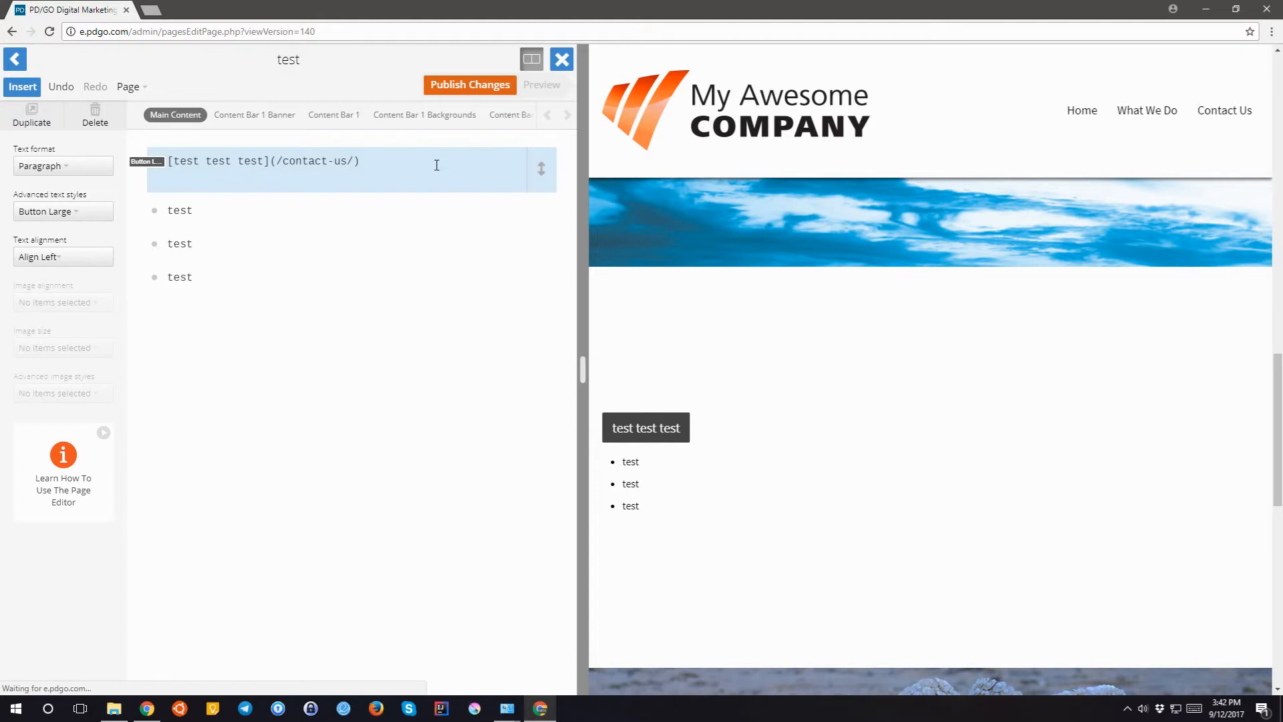
click(188, 213)
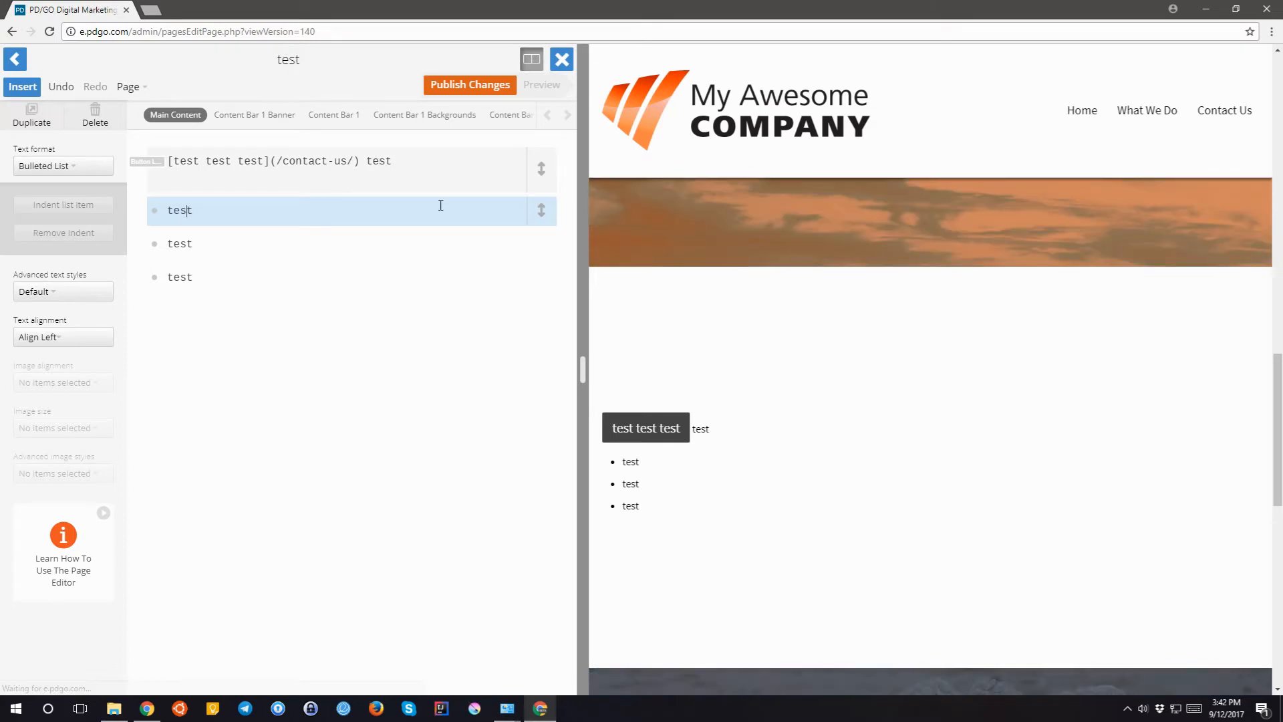
- Delete the stray 'test' text left after the button link
click(703, 431)
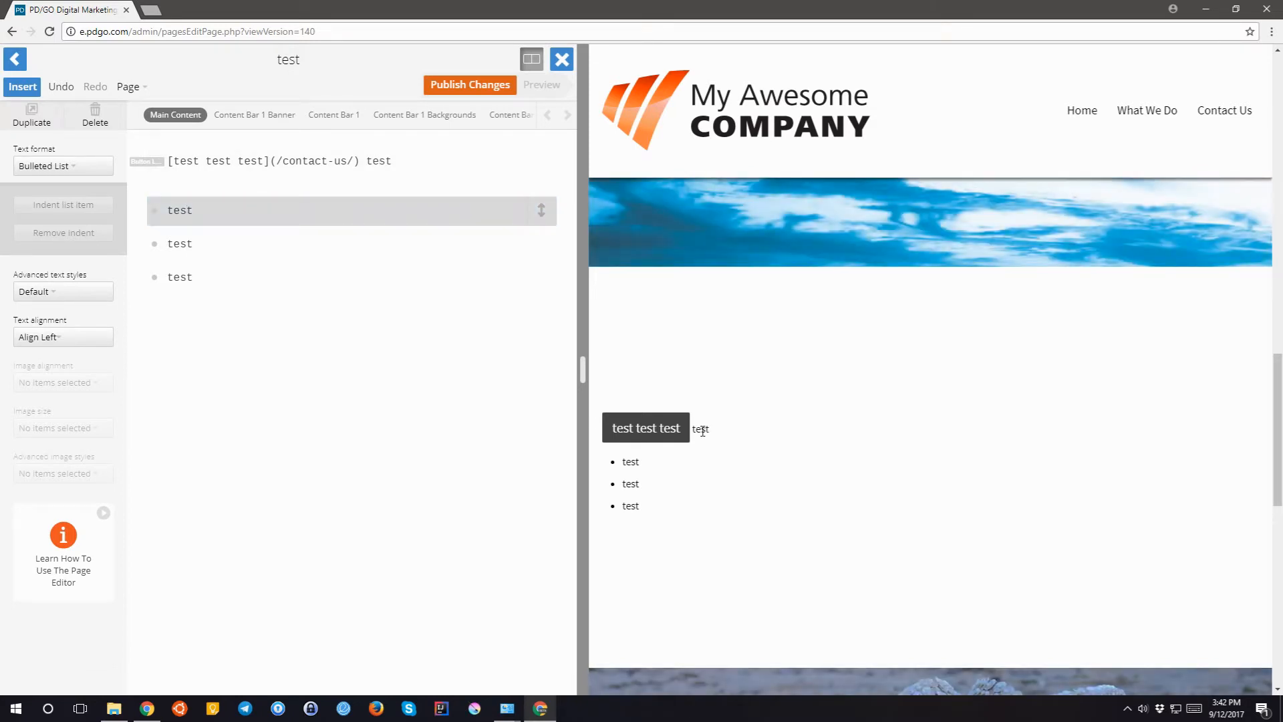
double_click(702, 431)
click(693, 383)
click(212, 162)
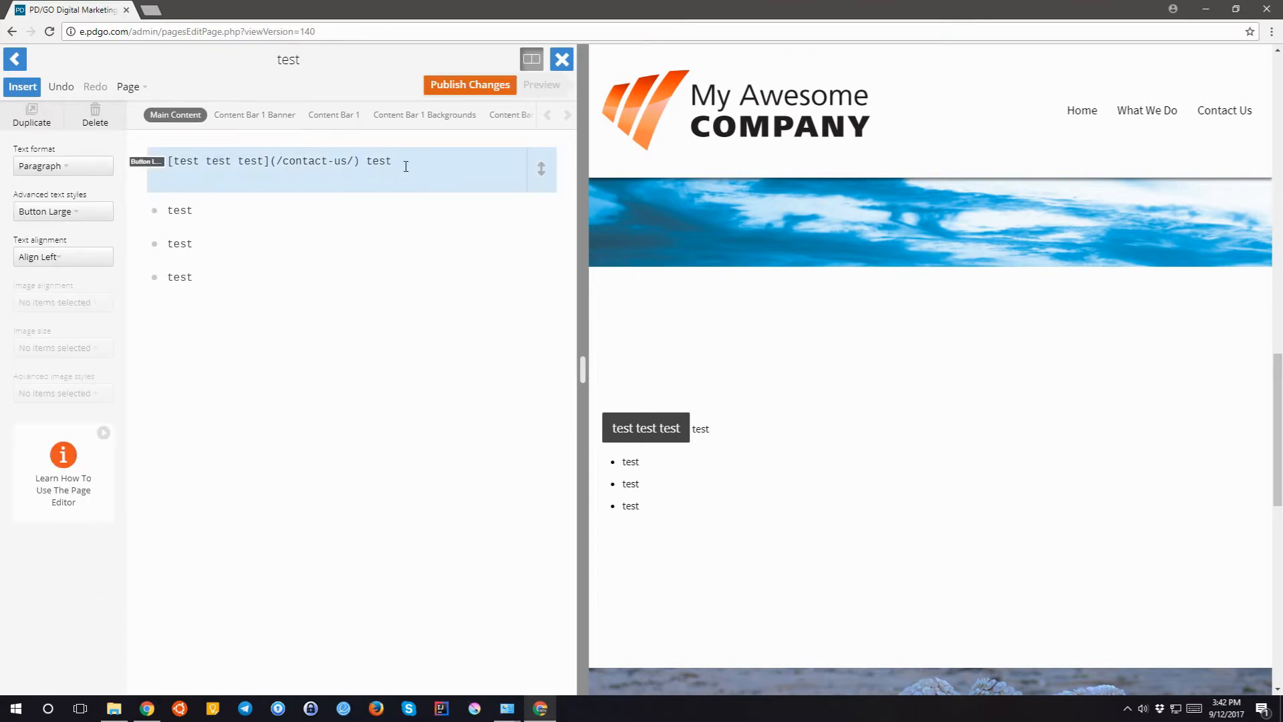
key(BackSpace)
key(BackSpace)
key(BackSpace)
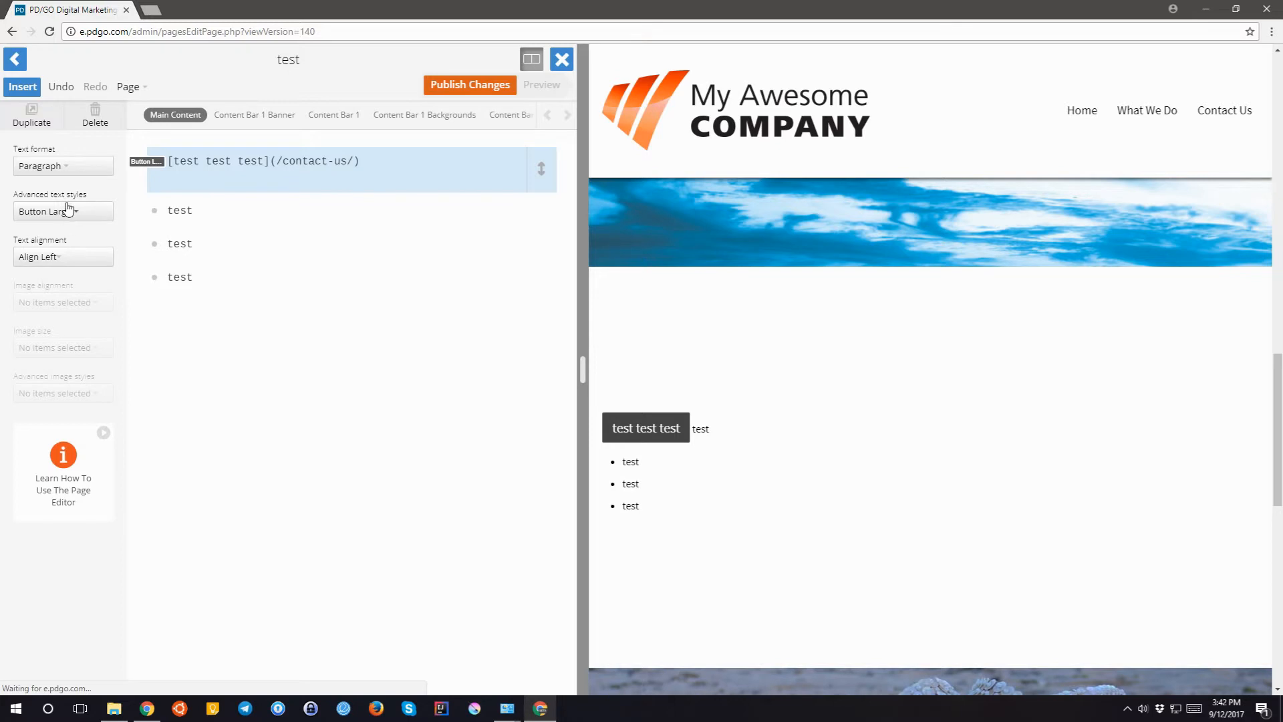
- Restyle the link with Icon Email, leaving text alignment on Align Left
click(67, 211)
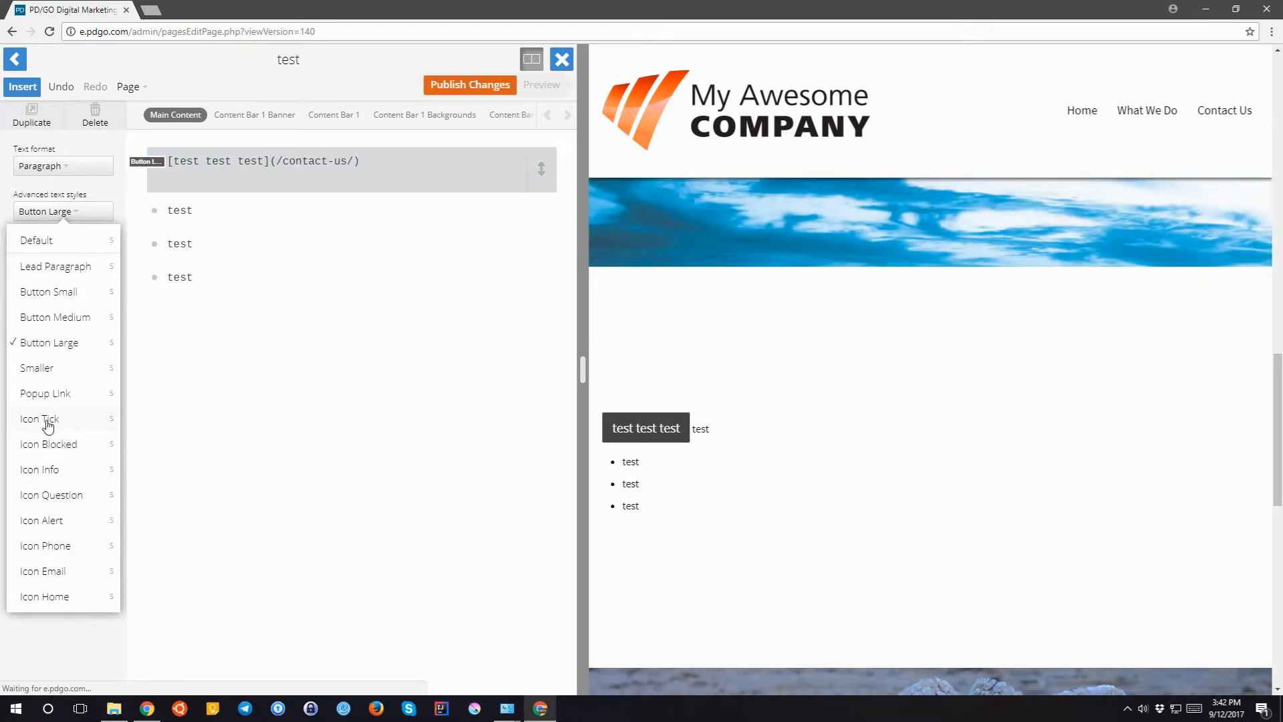
click(58, 571)
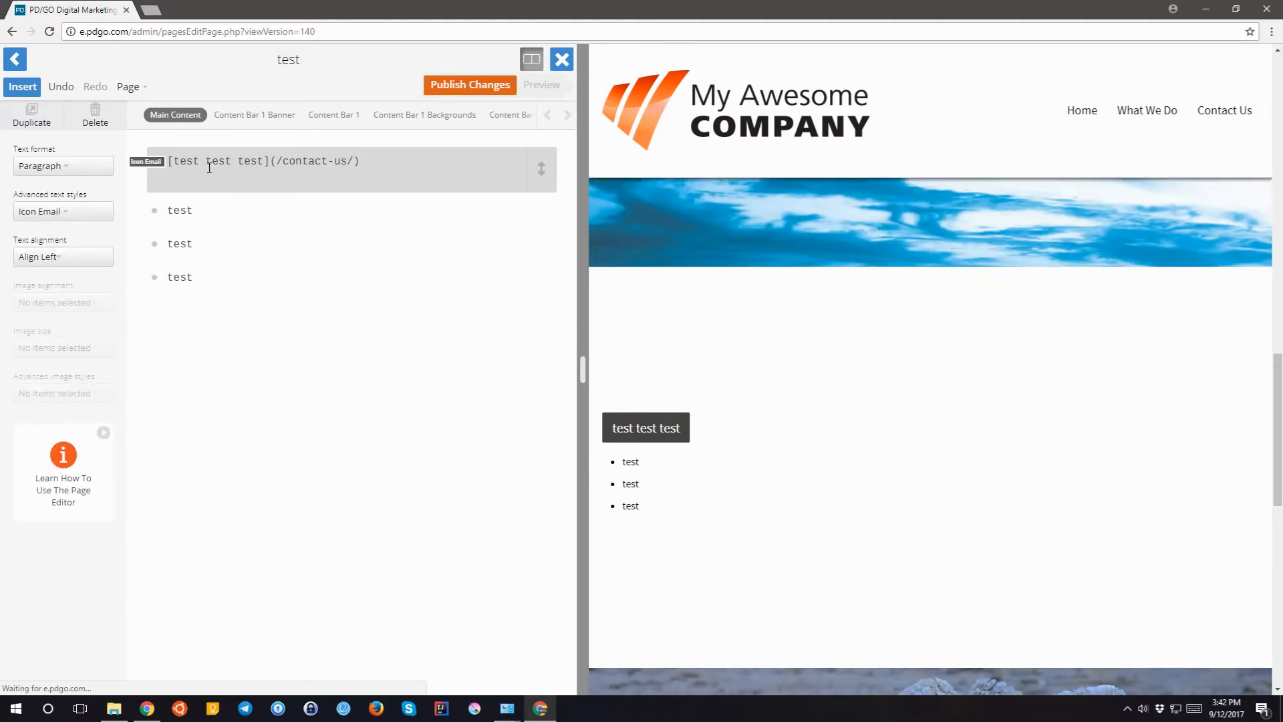
click(47, 213)
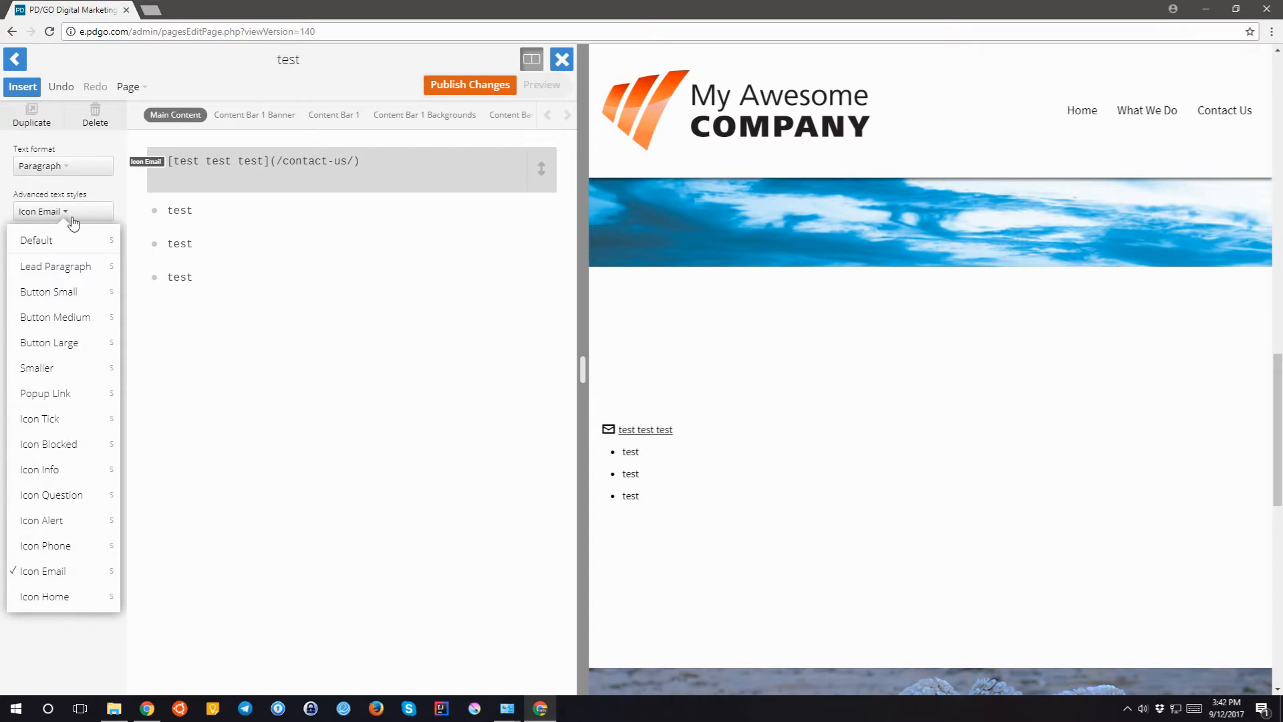
click(72, 218)
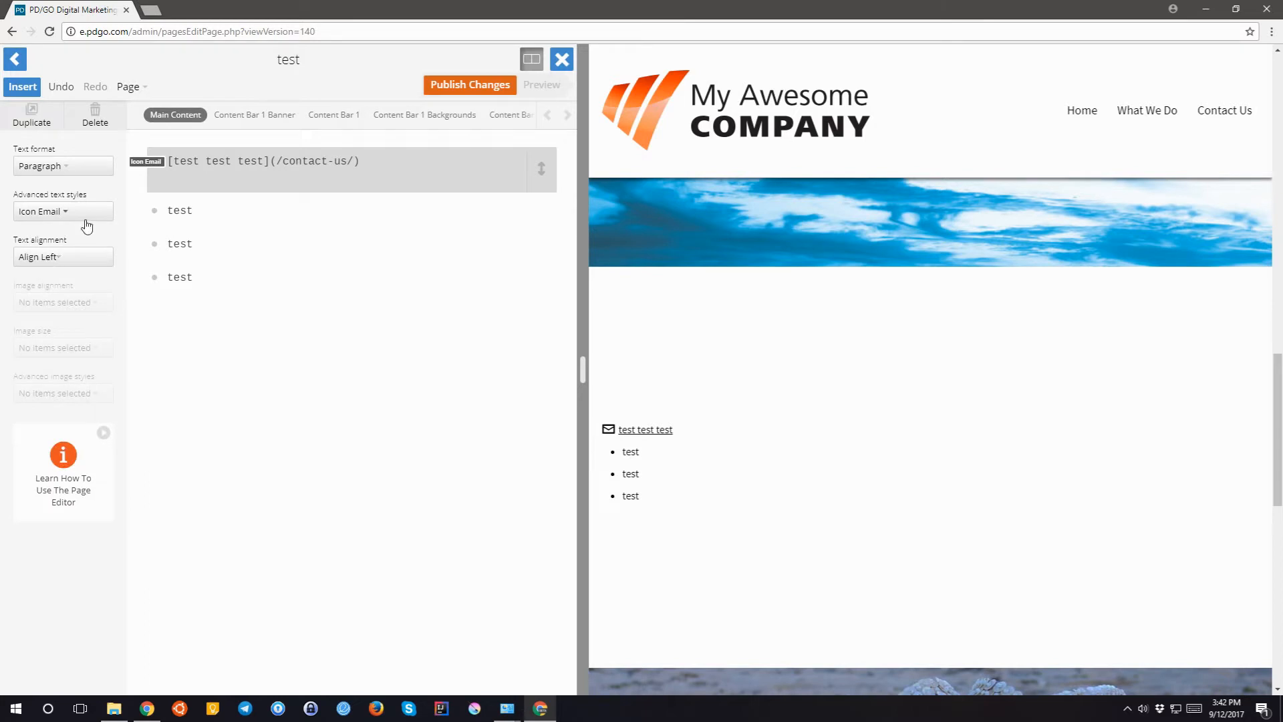
click(59, 266)
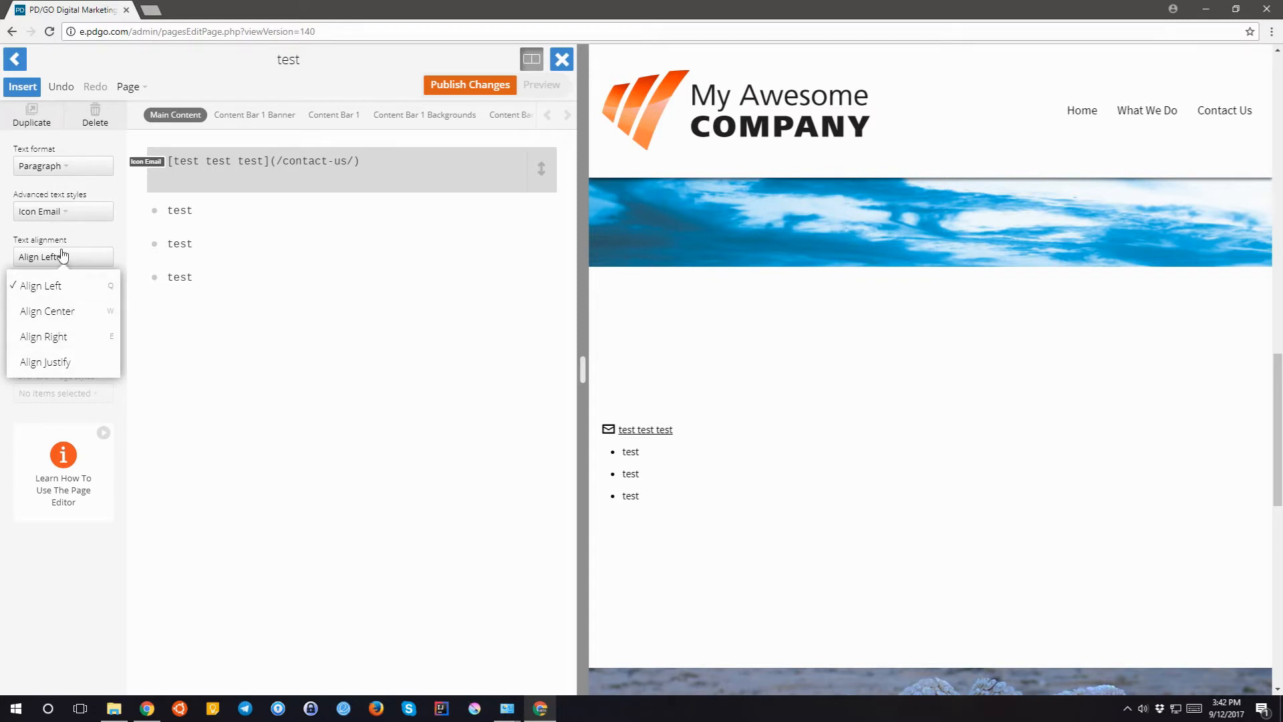
click(62, 256)
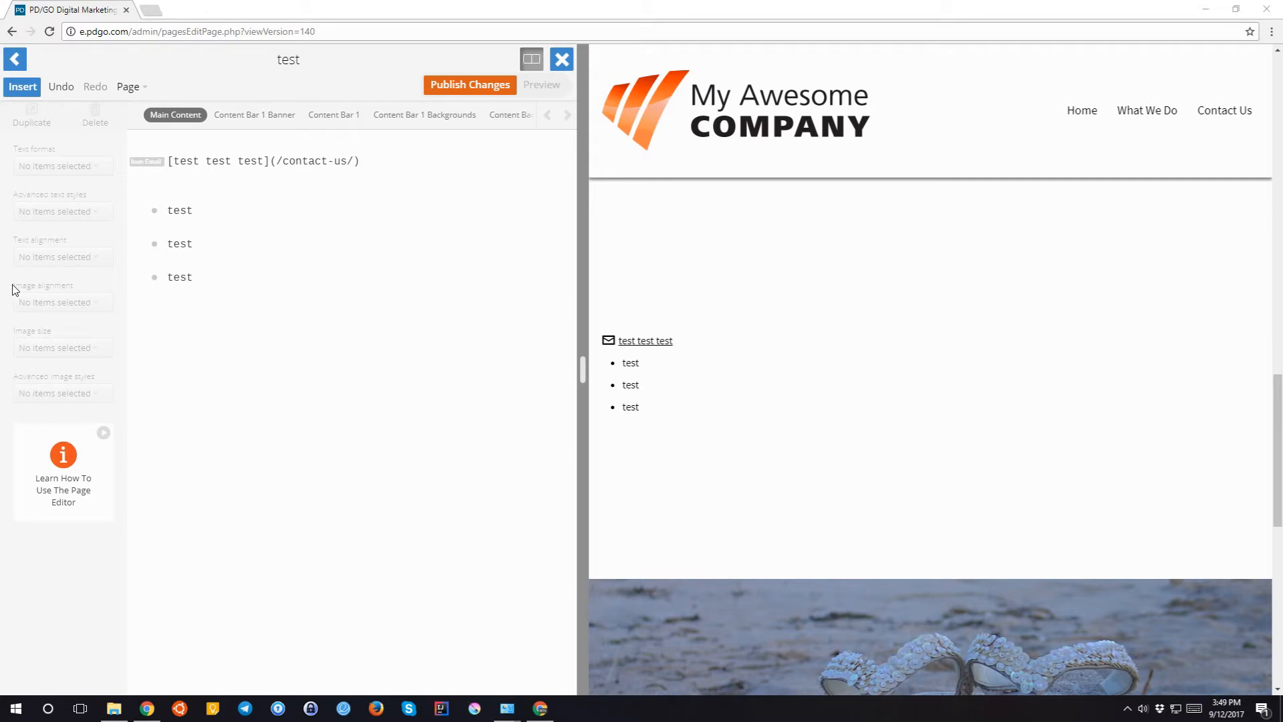
- Place my-beach-02-1514276 below the bulleted list and scituate-beach-1542512 beneath it
click(23, 88)
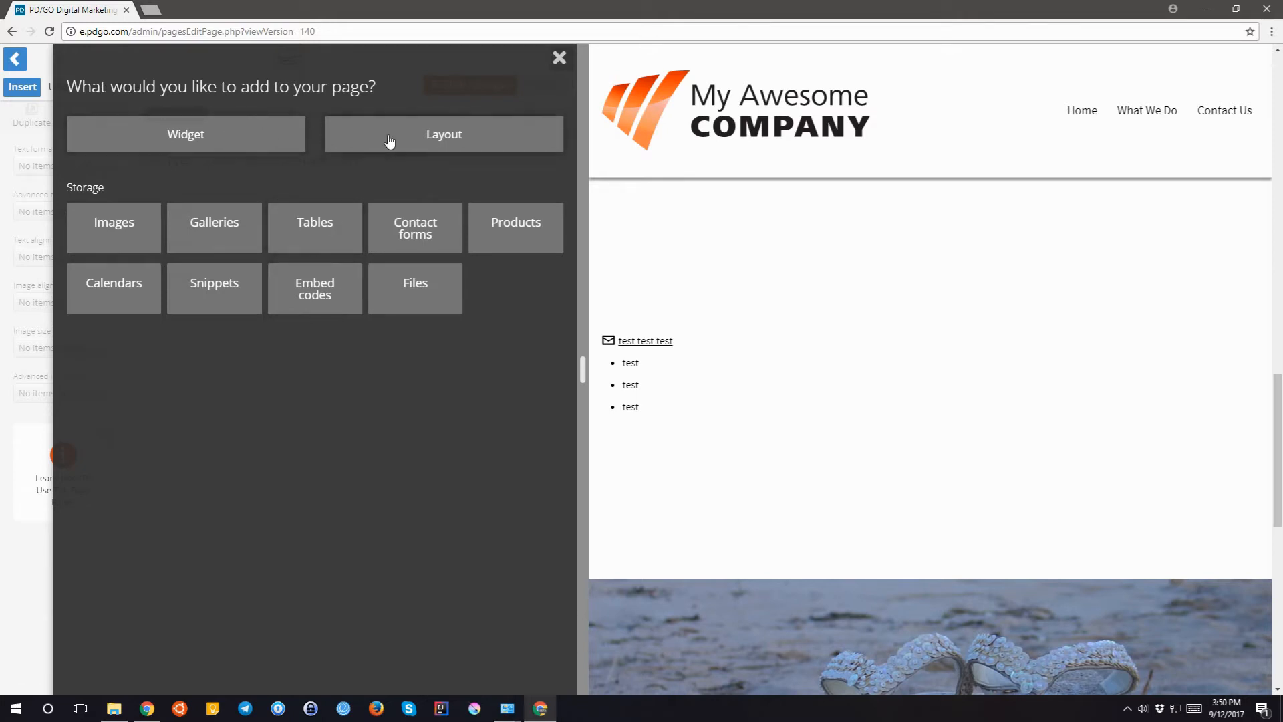
click(105, 240)
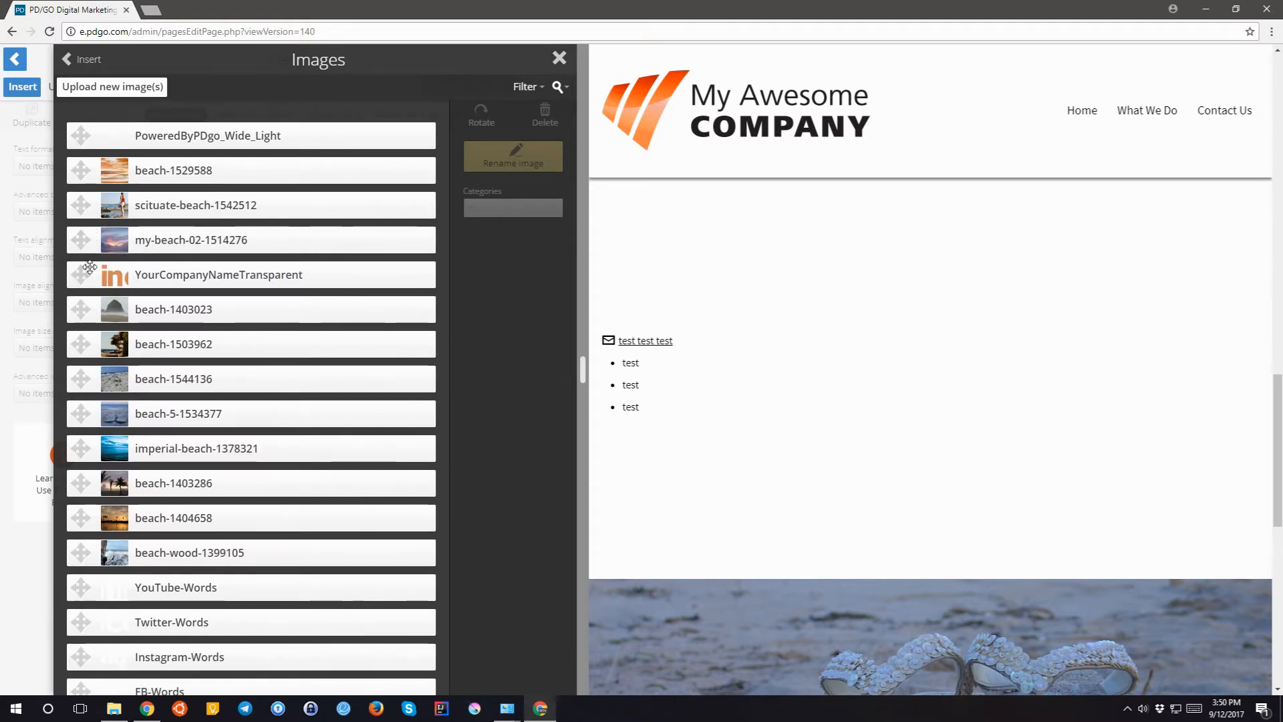
drag(84, 249, 164, 293)
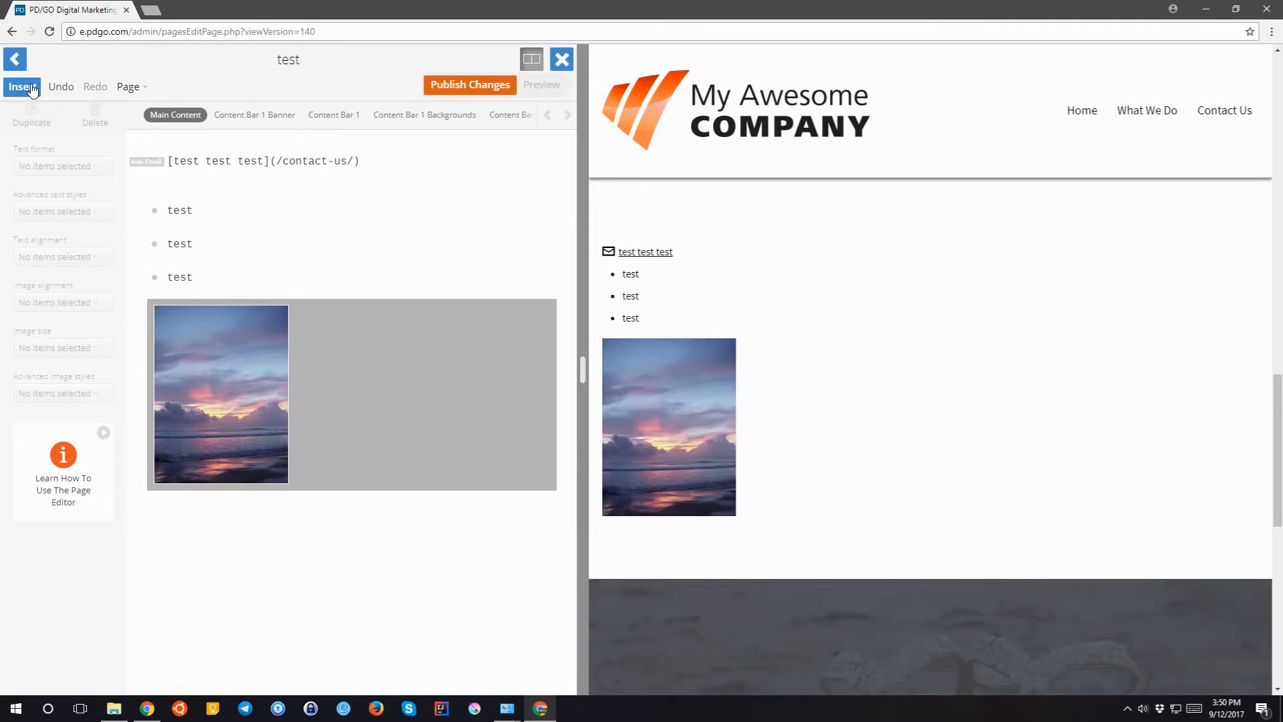
click(31, 89)
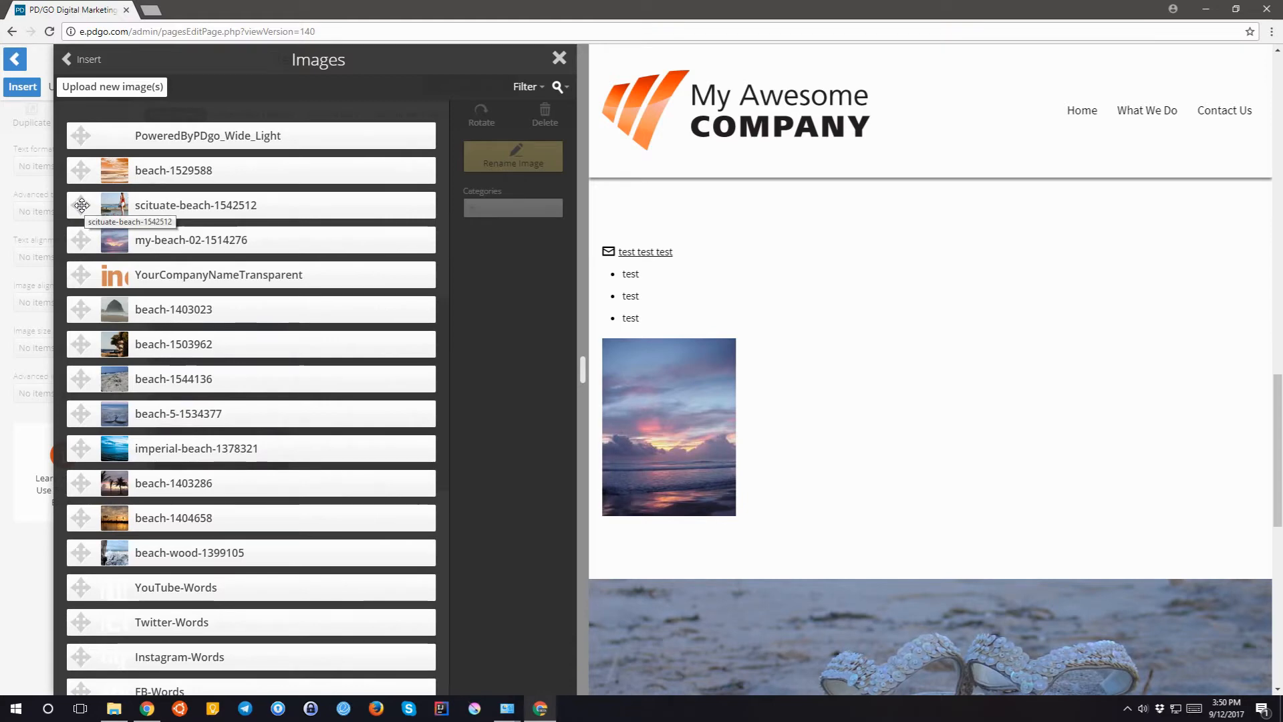
drag(82, 205, 216, 493)
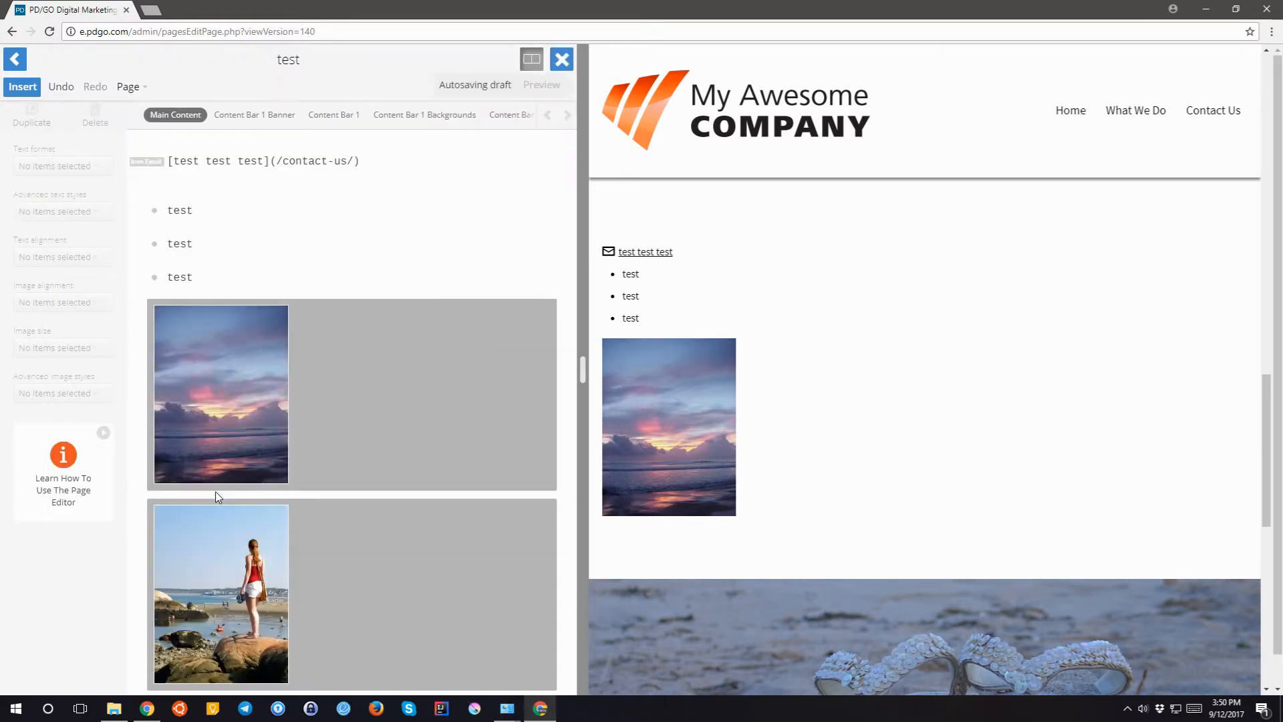
click(21, 87)
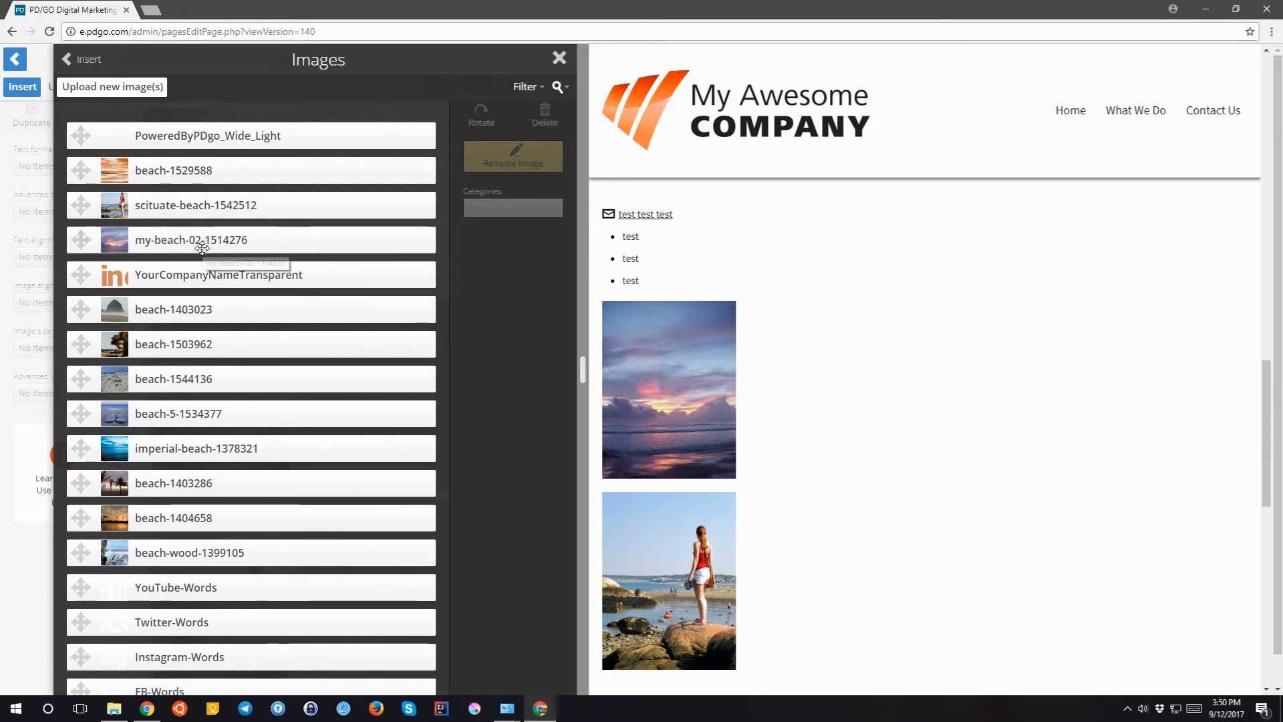
click(68, 61)
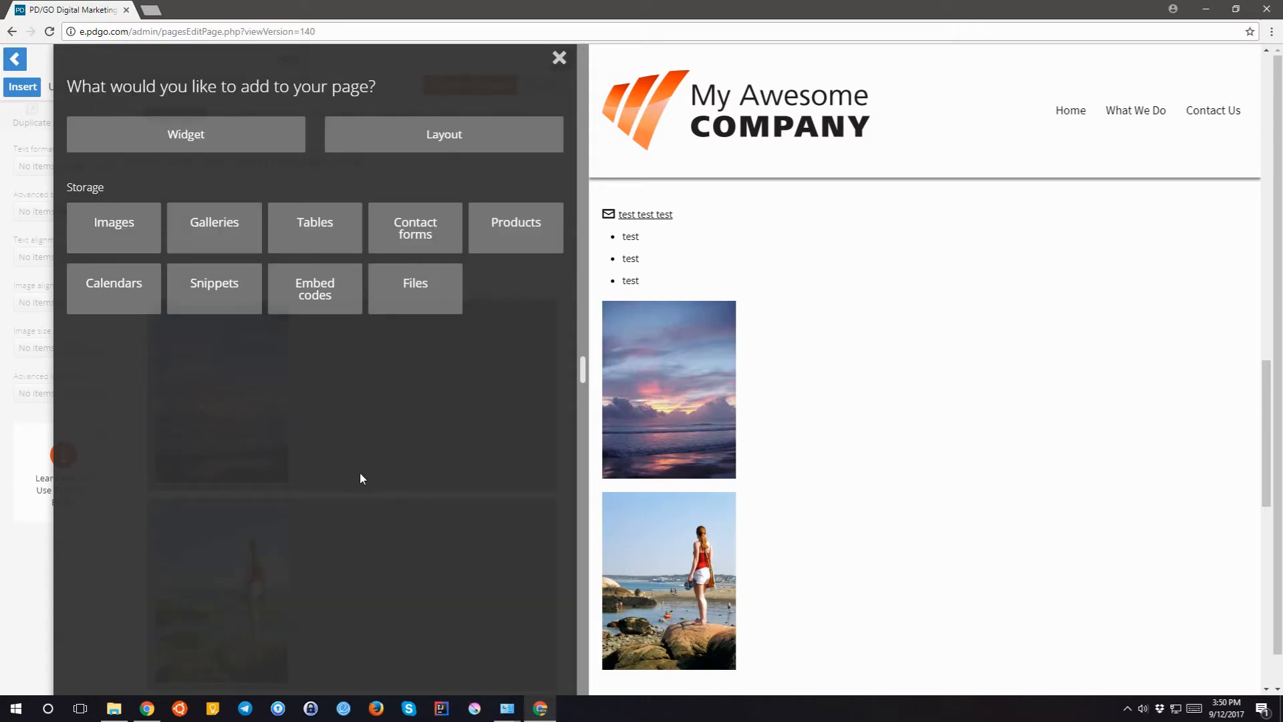
click(559, 59)
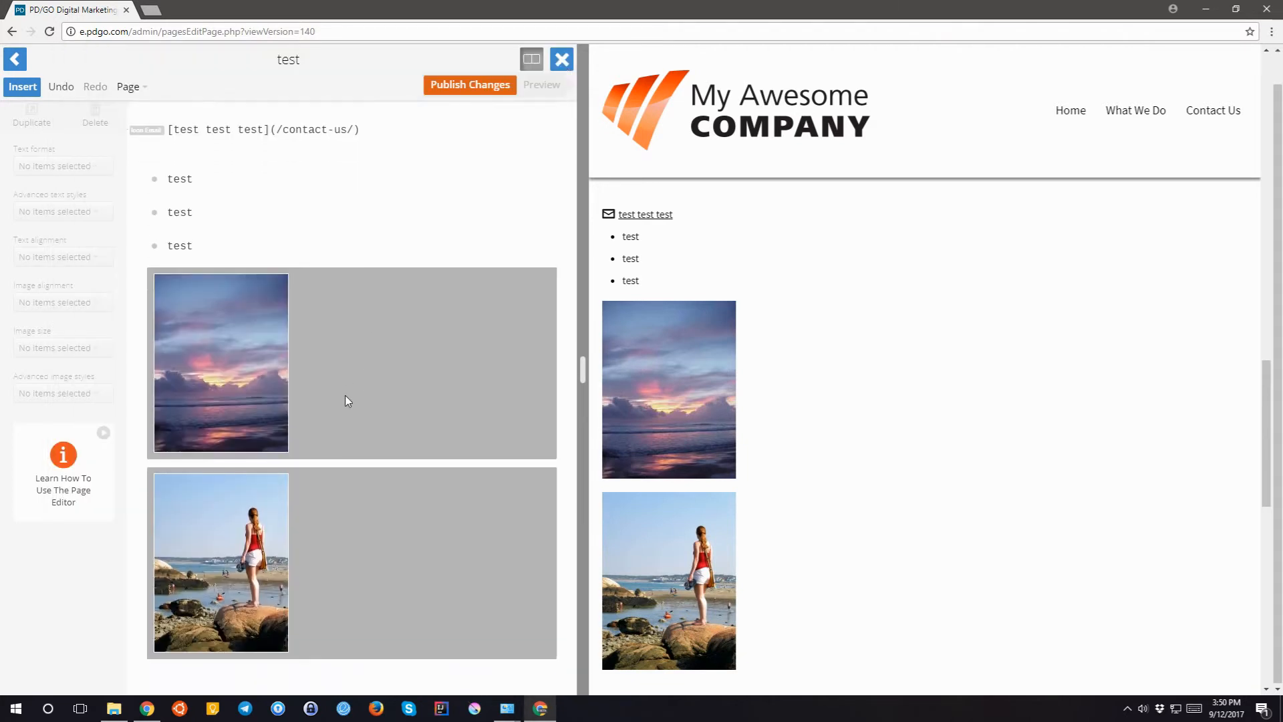
click(246, 338)
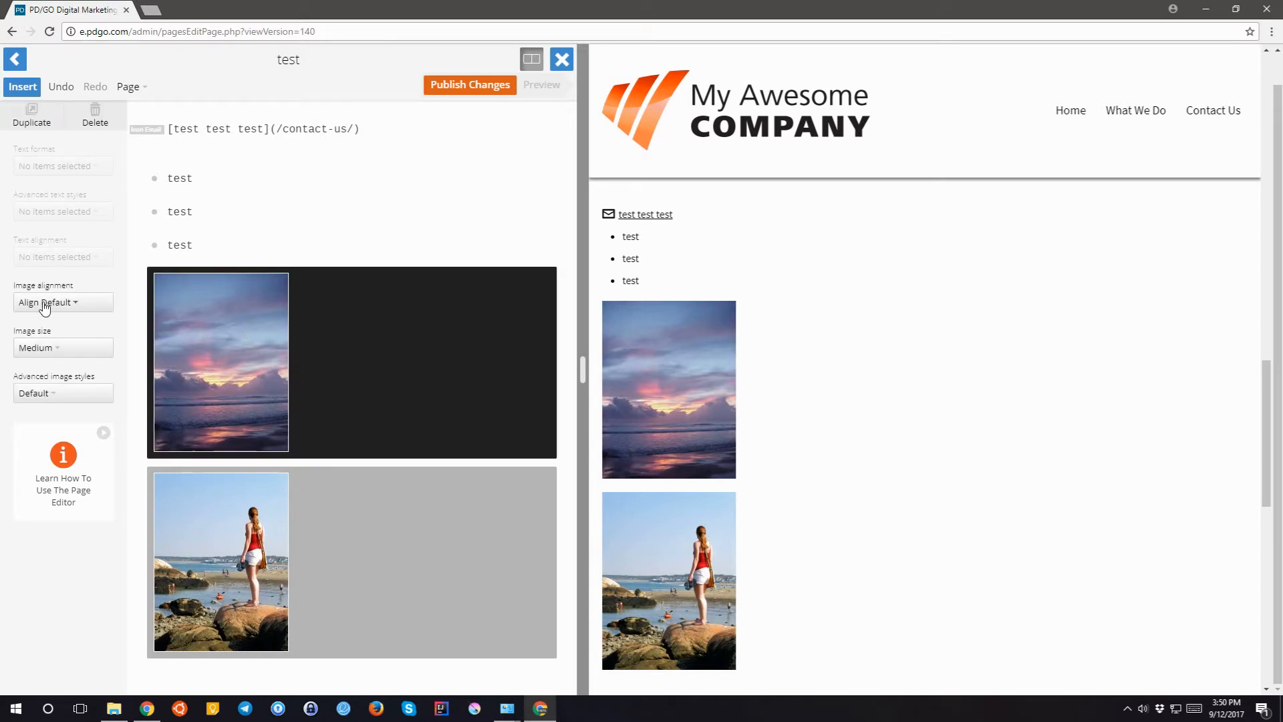
click(45, 305)
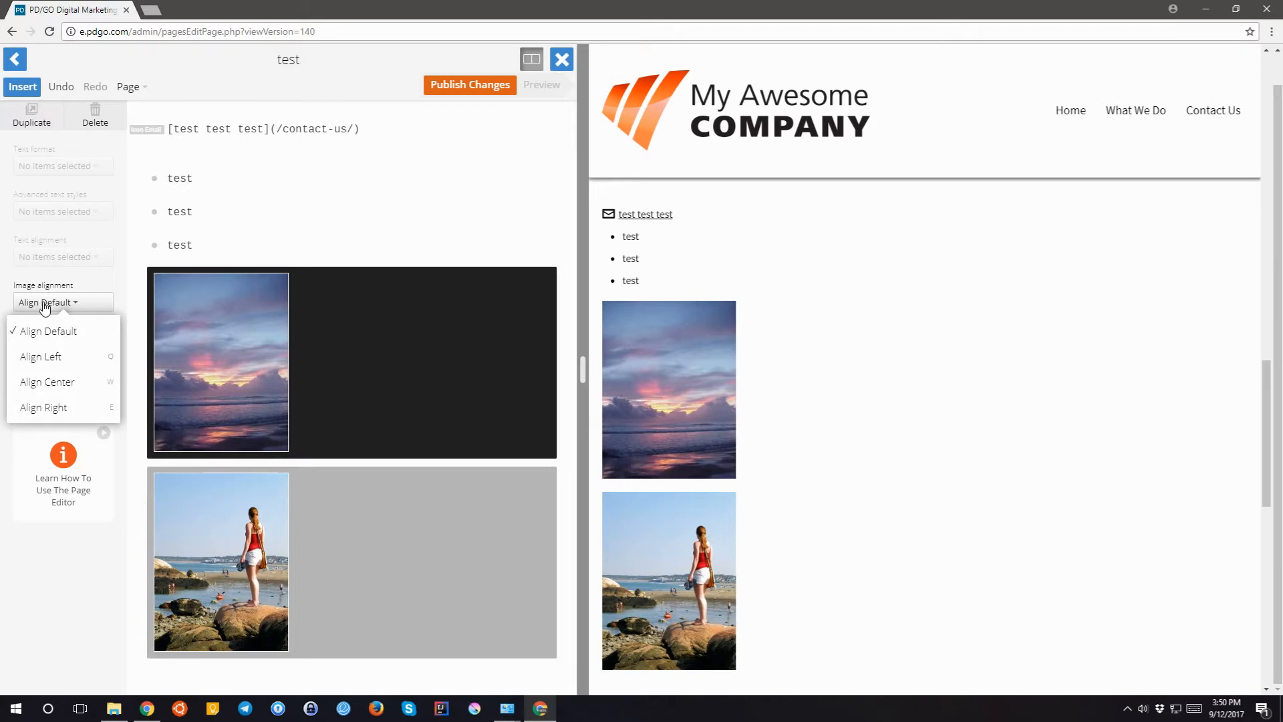
click(45, 305)
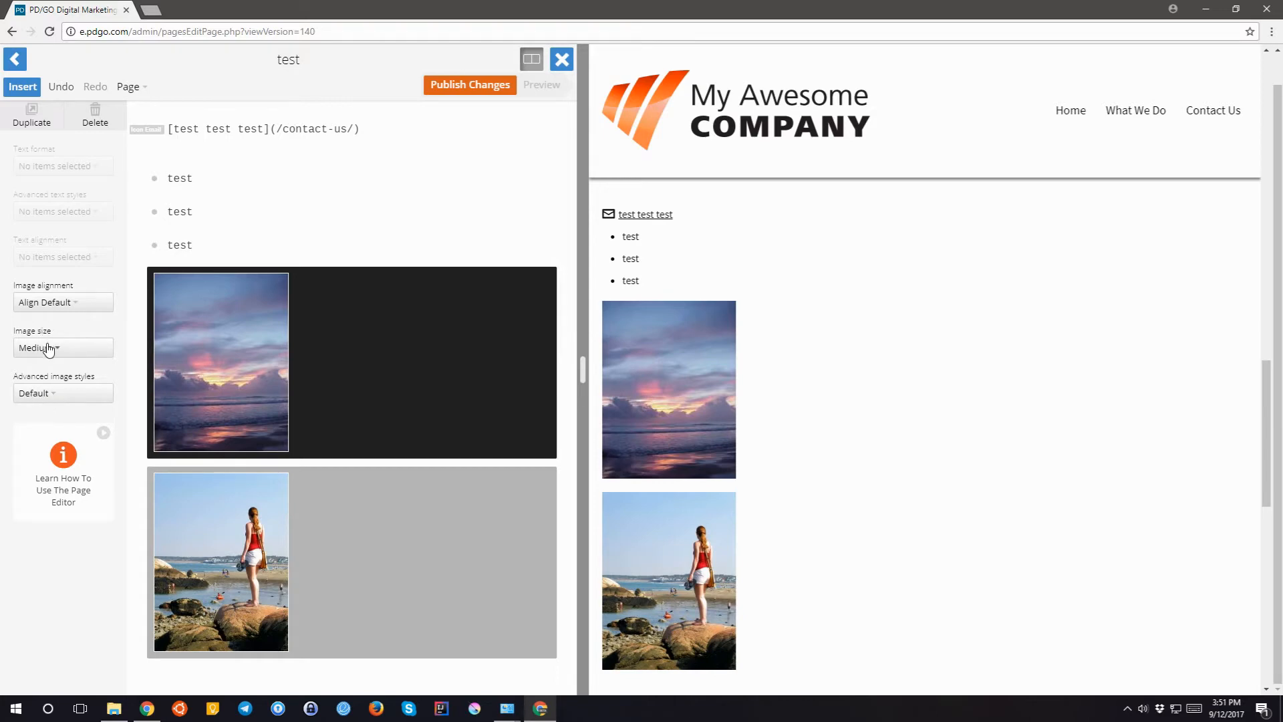
click(48, 349)
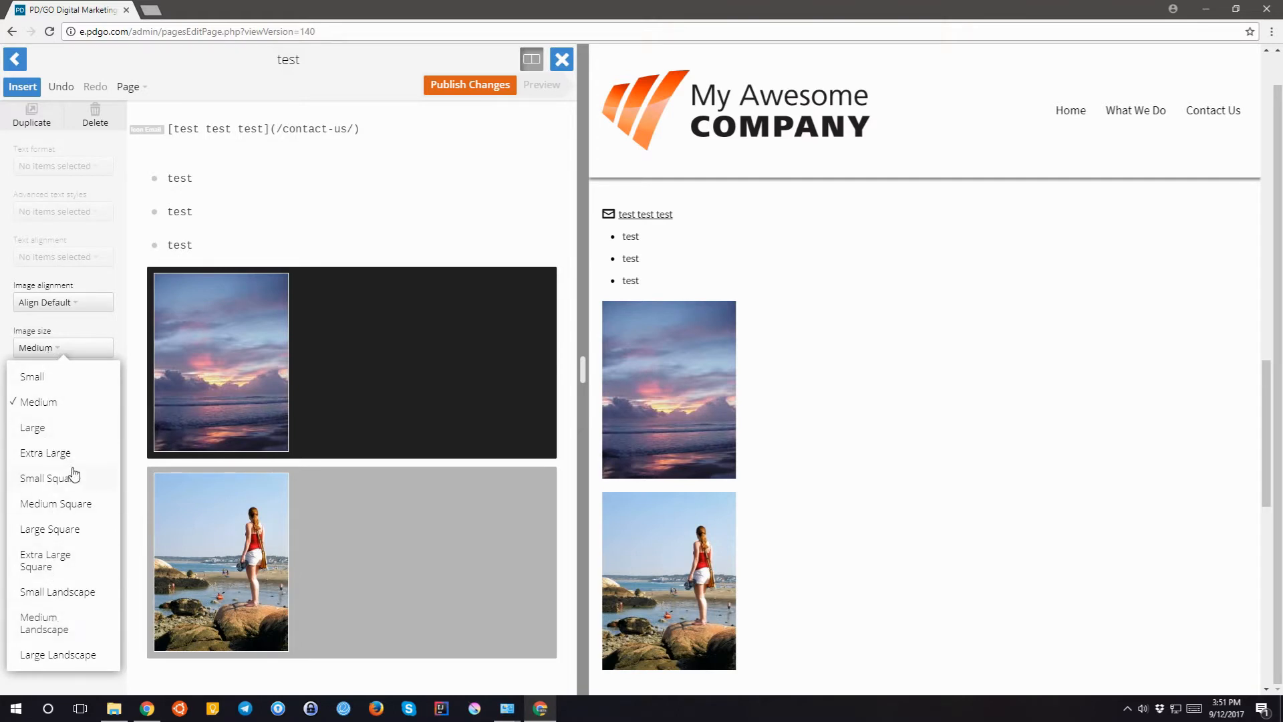
scroll(77, 463, down, 1)
scroll(77, 459, up, 1)
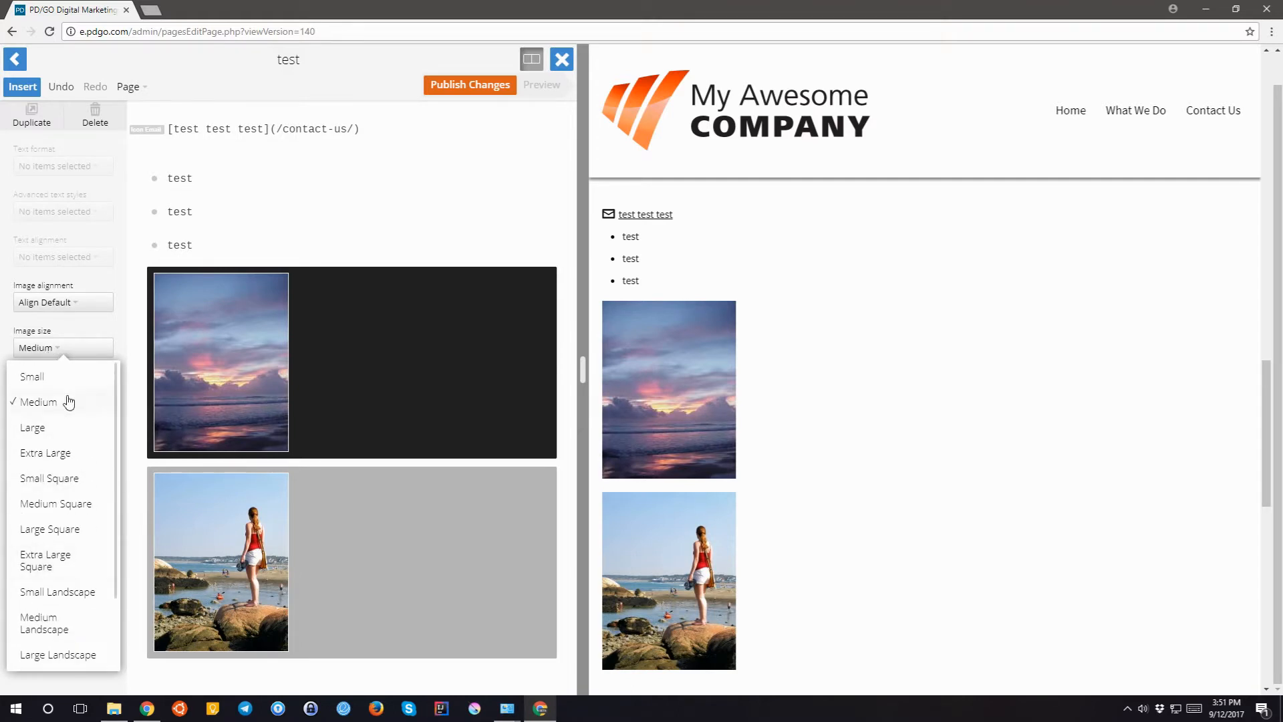
scroll(74, 421, down, 1)
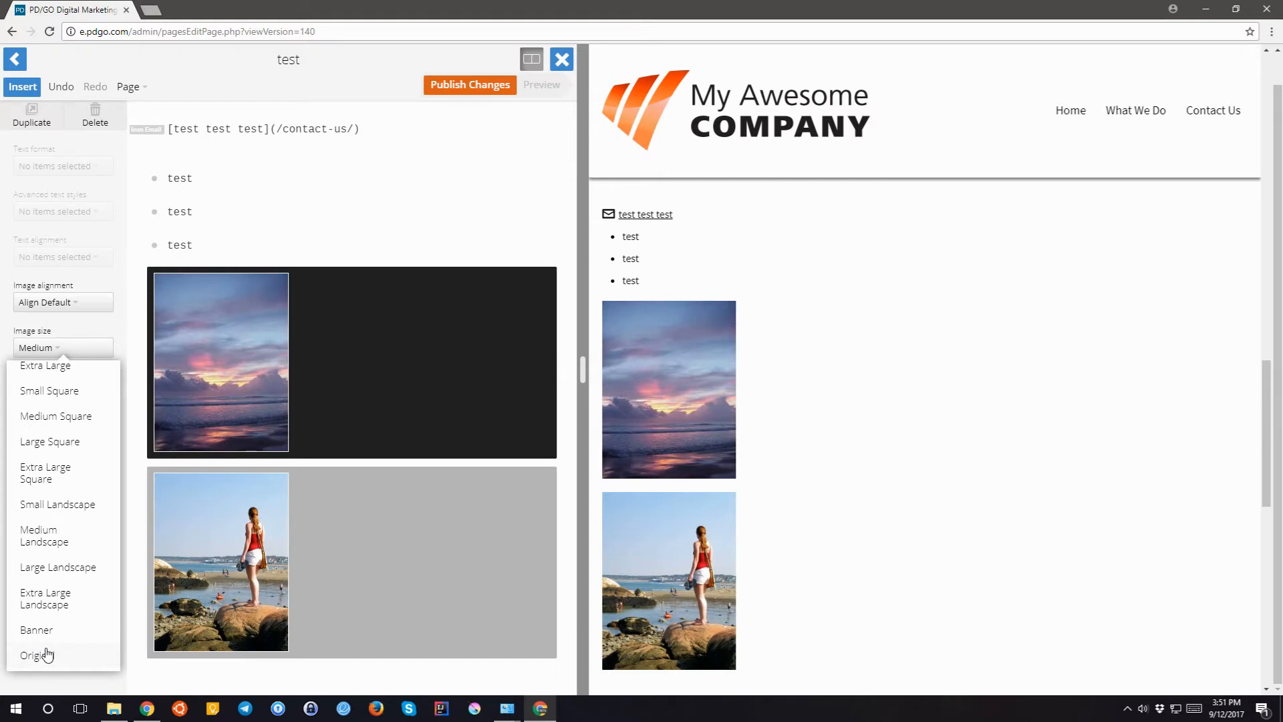
scroll(48, 631, up, 3)
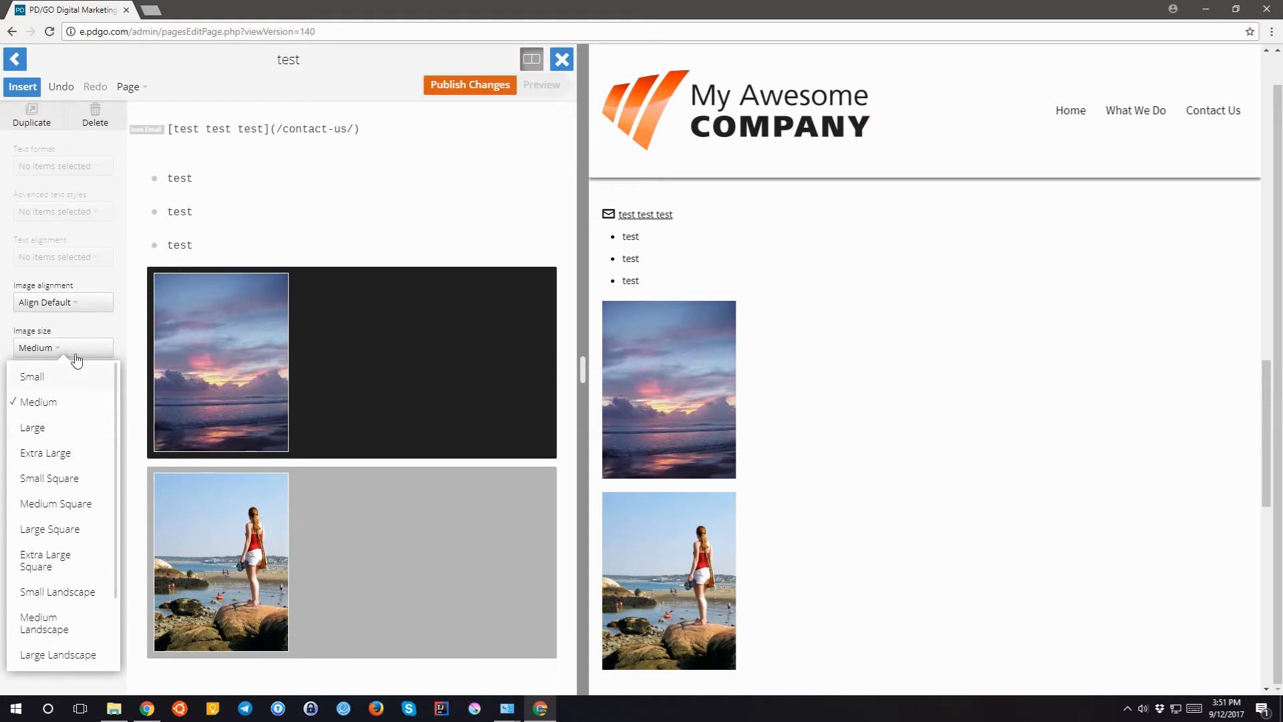
click(105, 340)
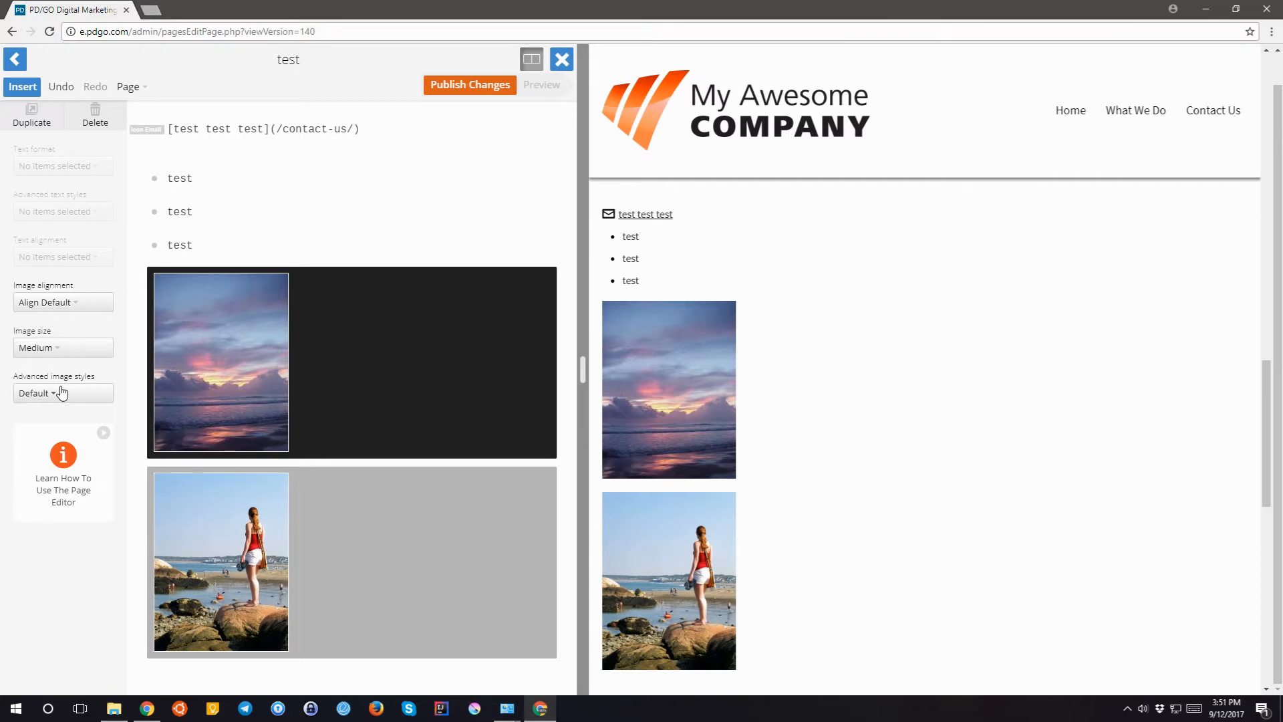
- Apply Heavy Border Caption to the sunset image, then switch it to Light Border Caption
click(62, 392)
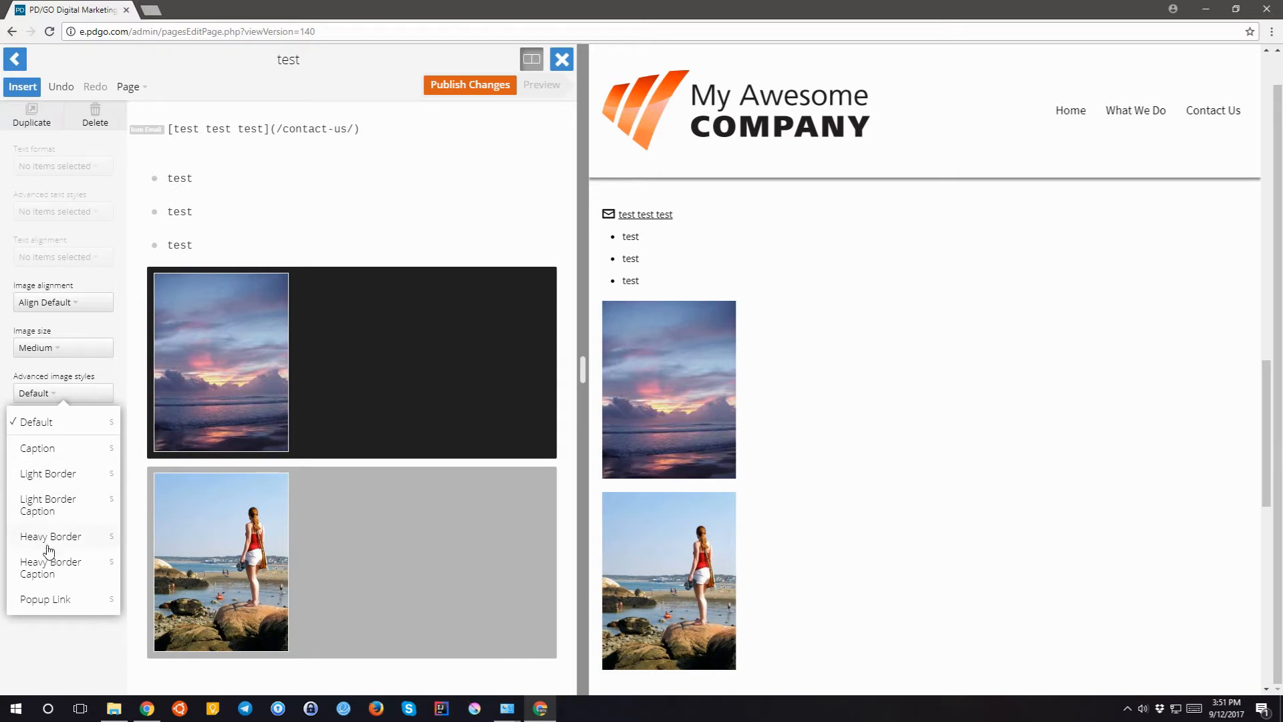
click(42, 566)
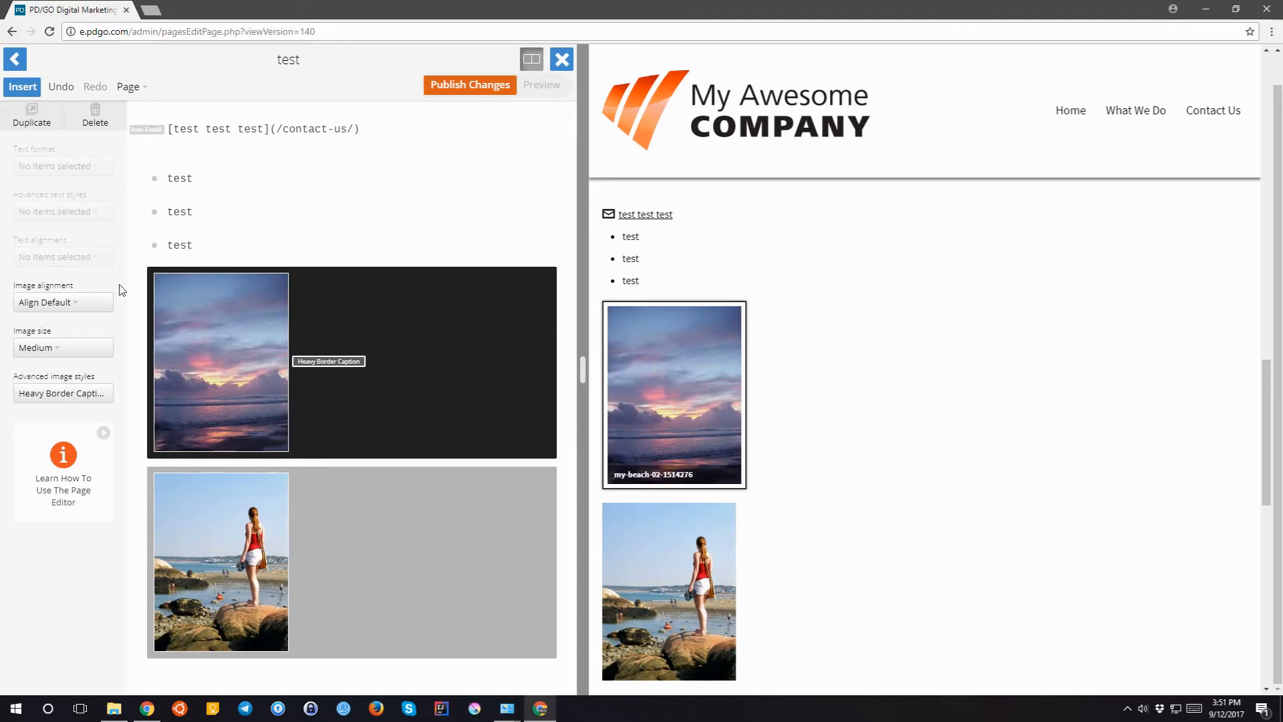
click(38, 394)
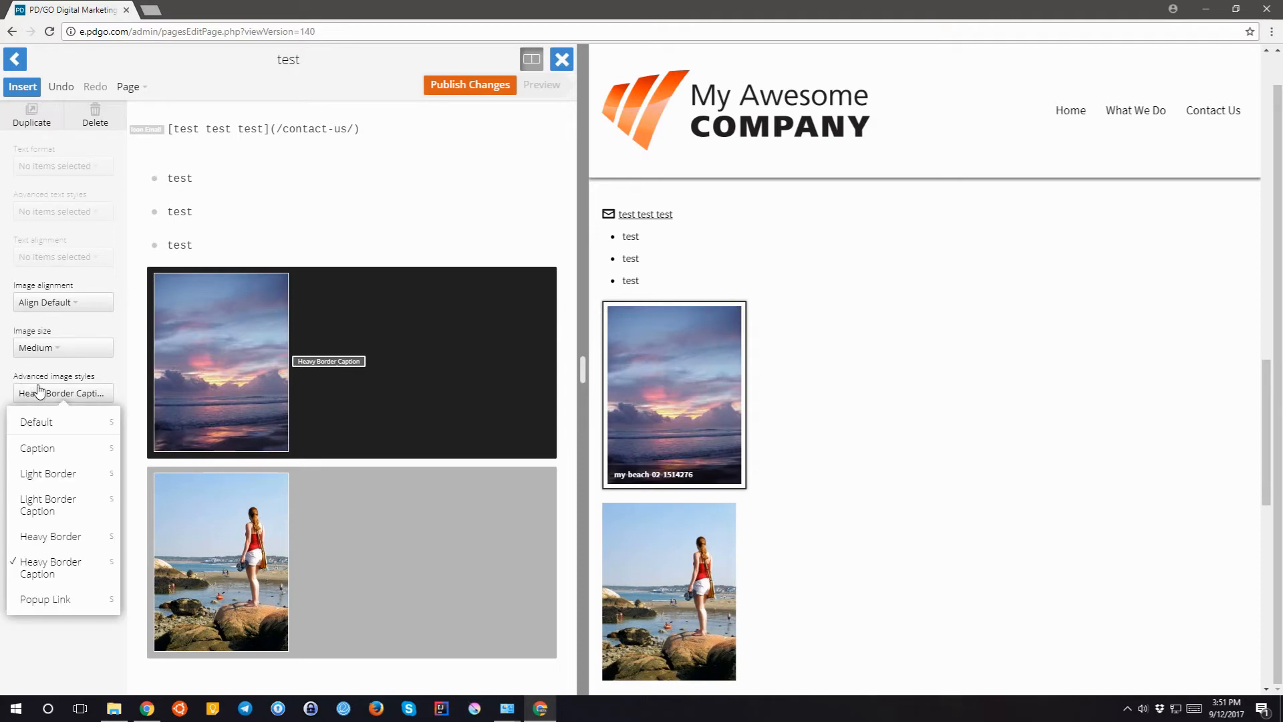
click(52, 505)
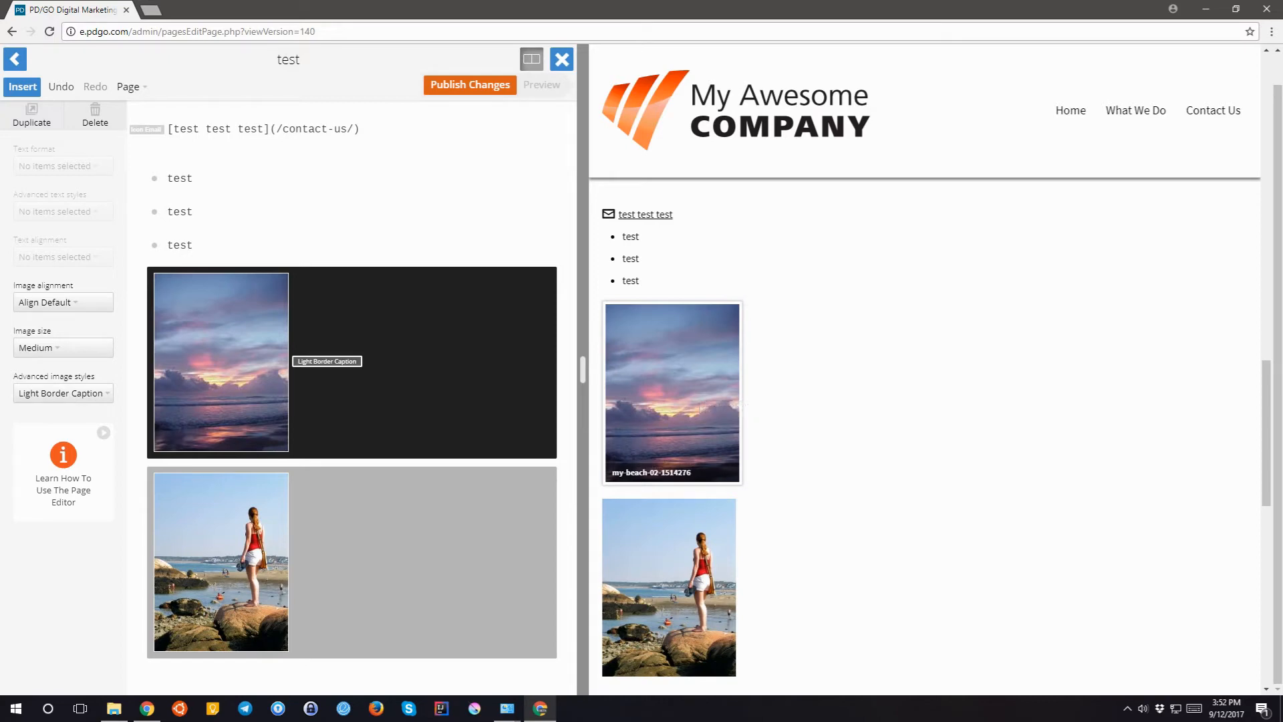
drag(616, 472, 679, 473)
- Replace the sunset image's caption text with 'beach'
click(207, 378)
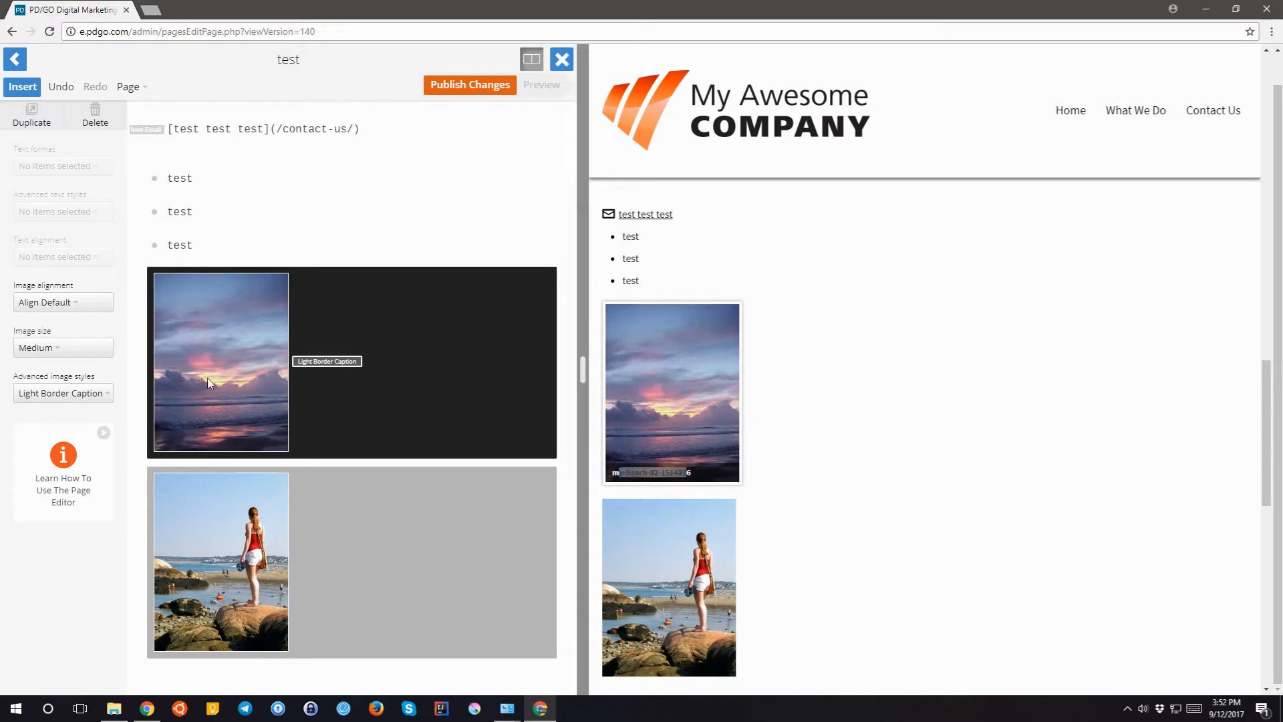
click(224, 346)
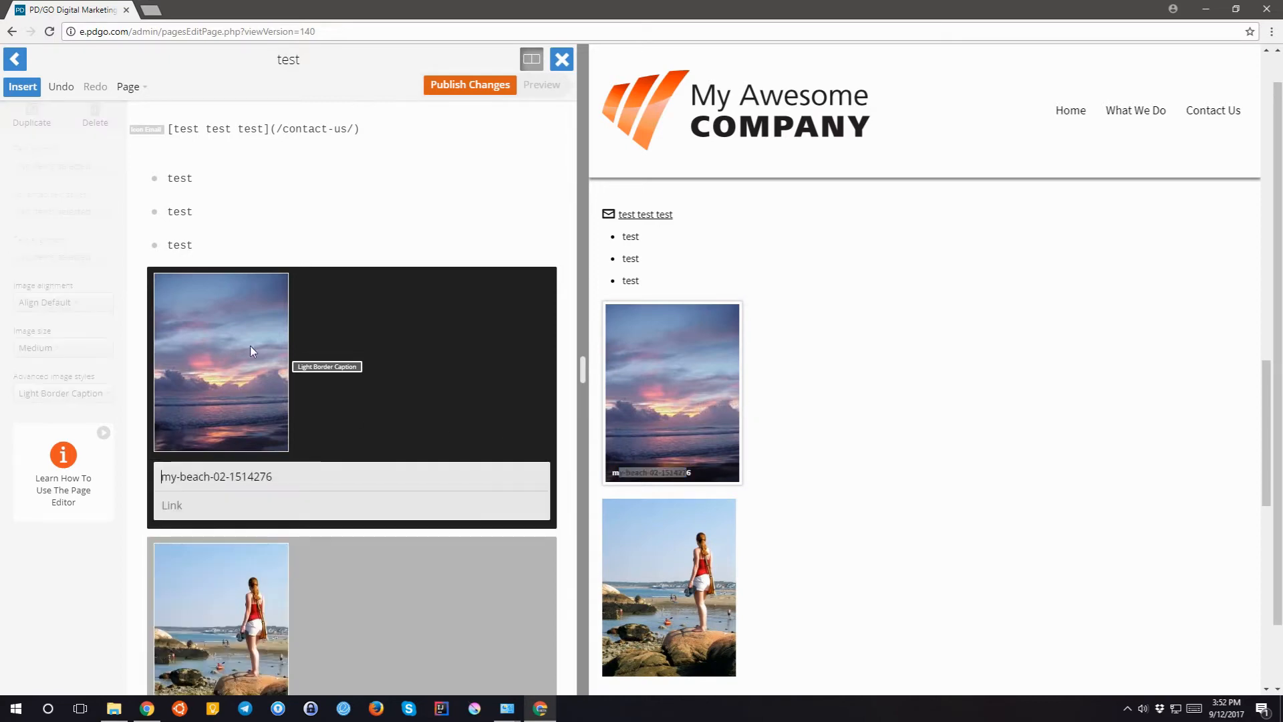
drag(283, 479, 145, 470)
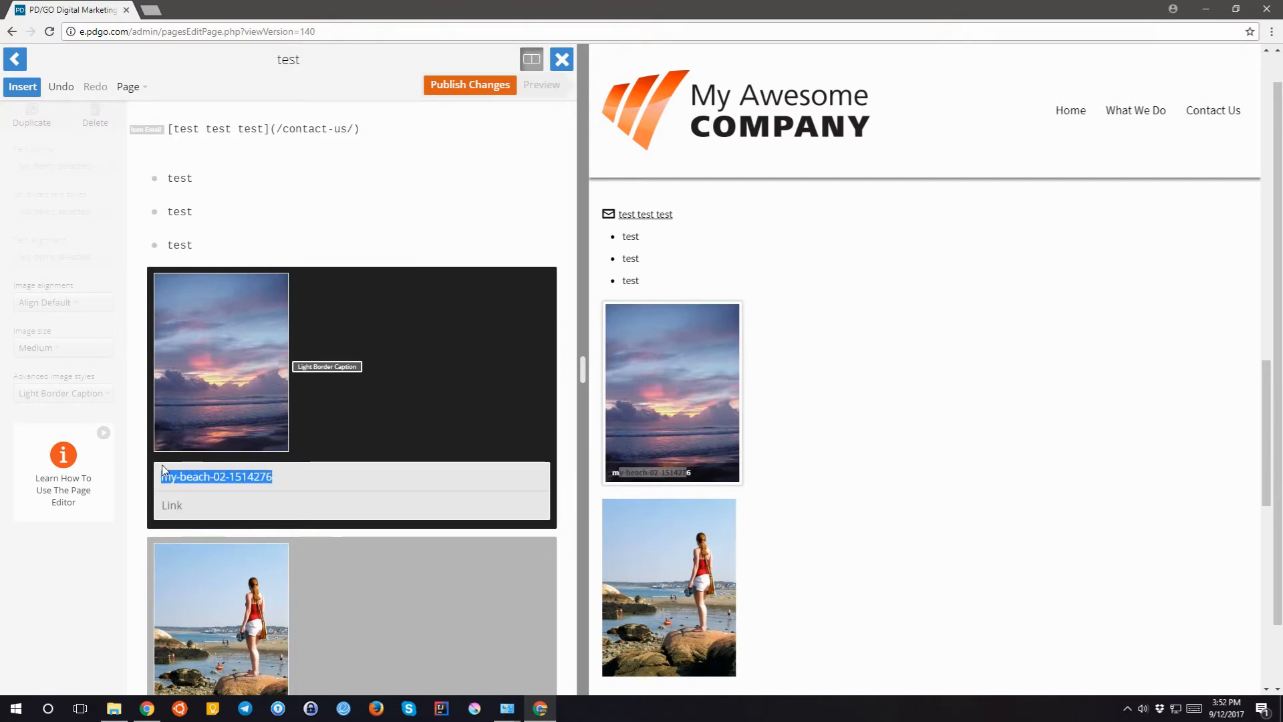
text(beach)
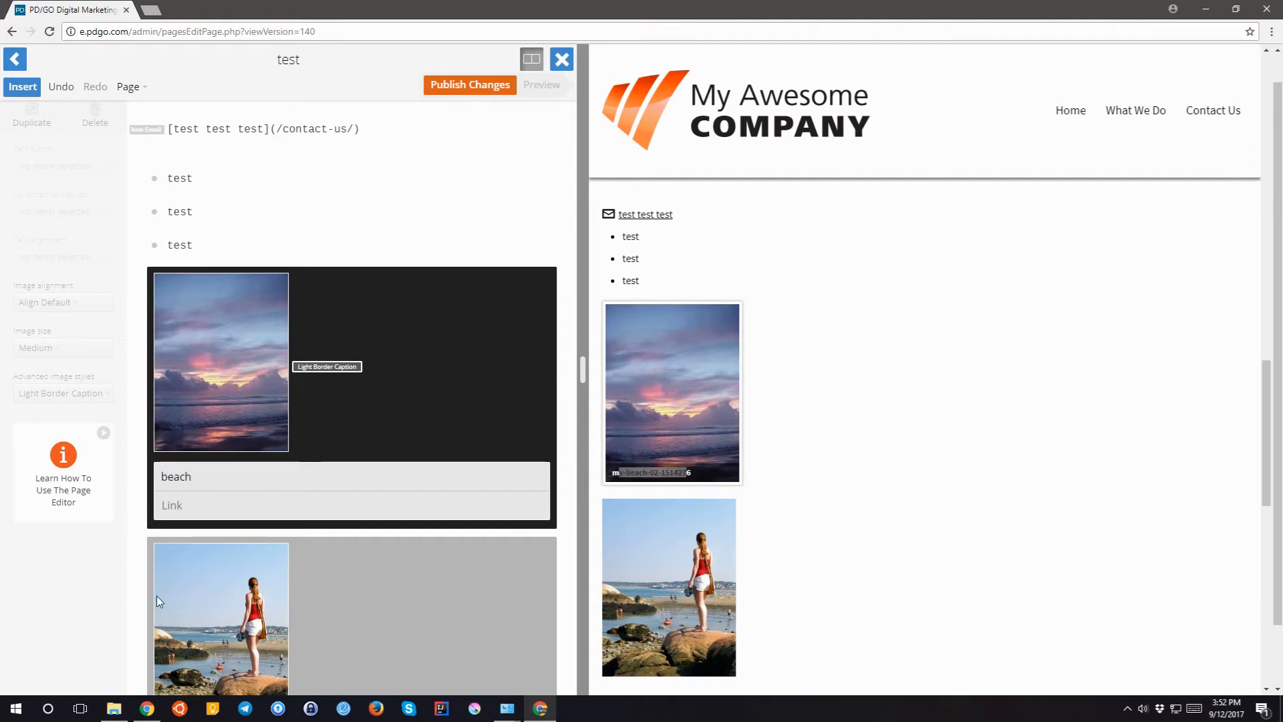
- Cancel the page and file link choices so the image stays unlinked, and confirm the caption
click(202, 508)
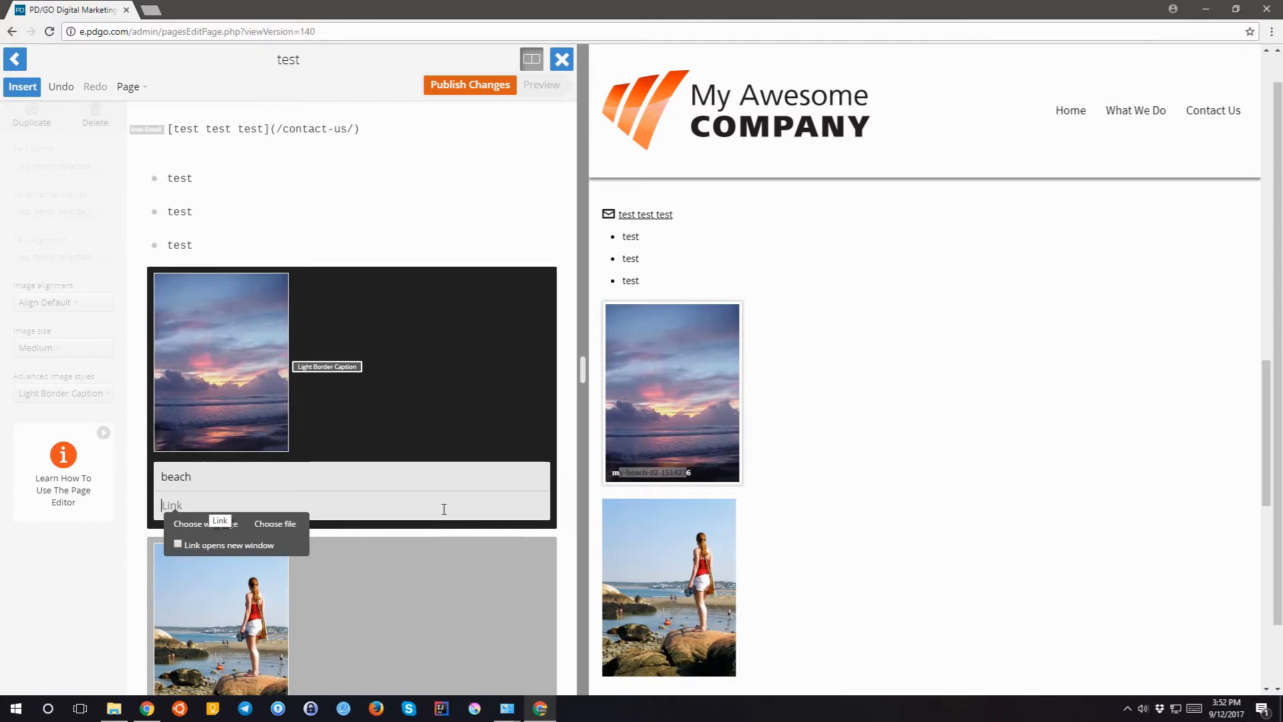
click(210, 524)
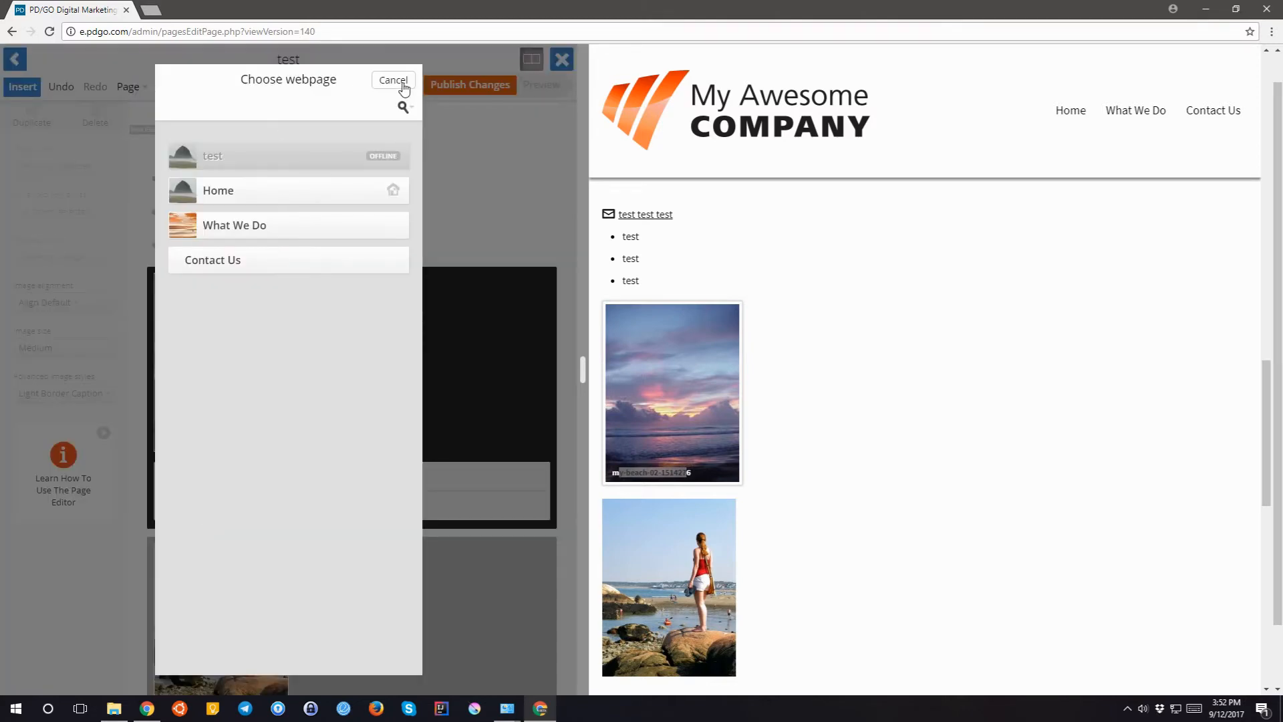
click(400, 83)
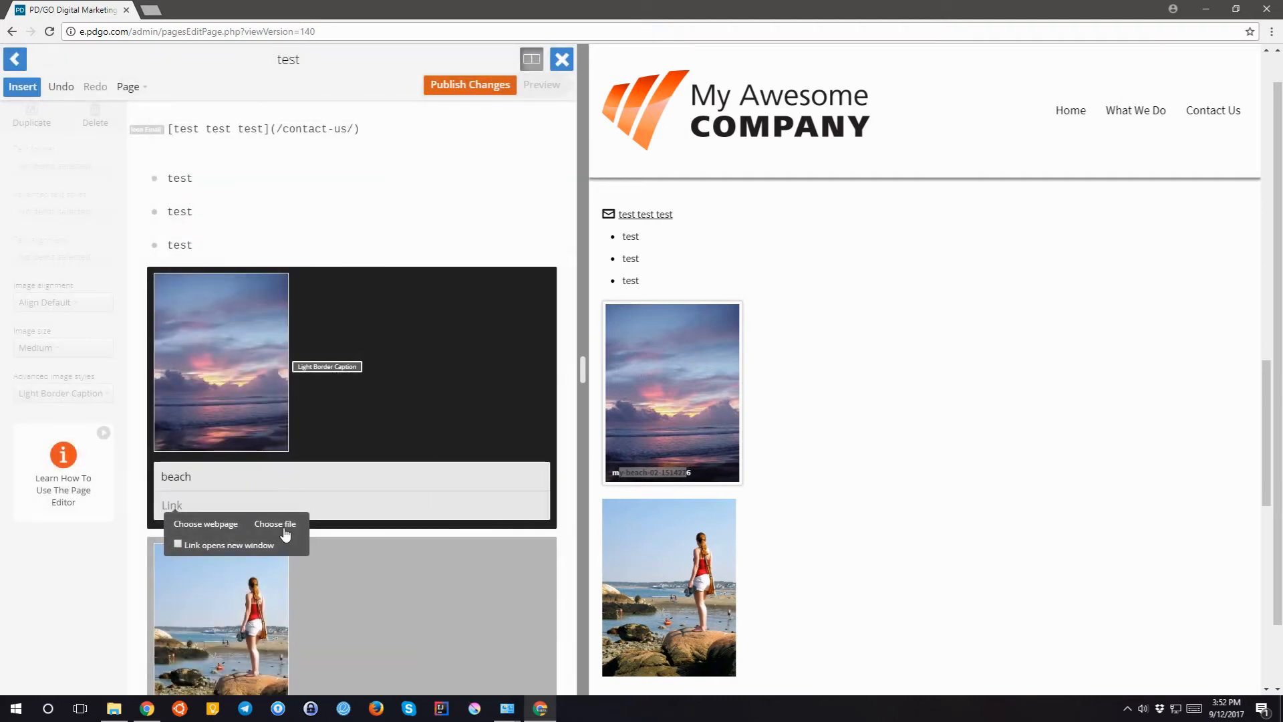
click(285, 528)
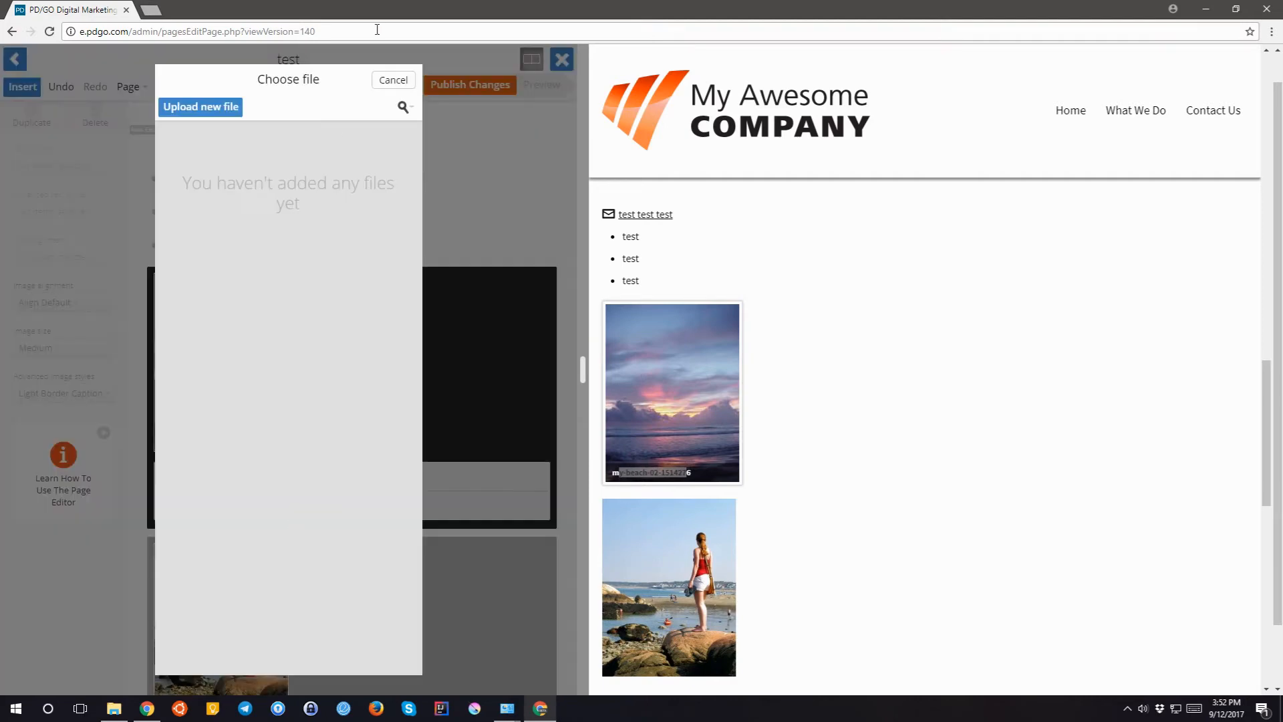
click(403, 80)
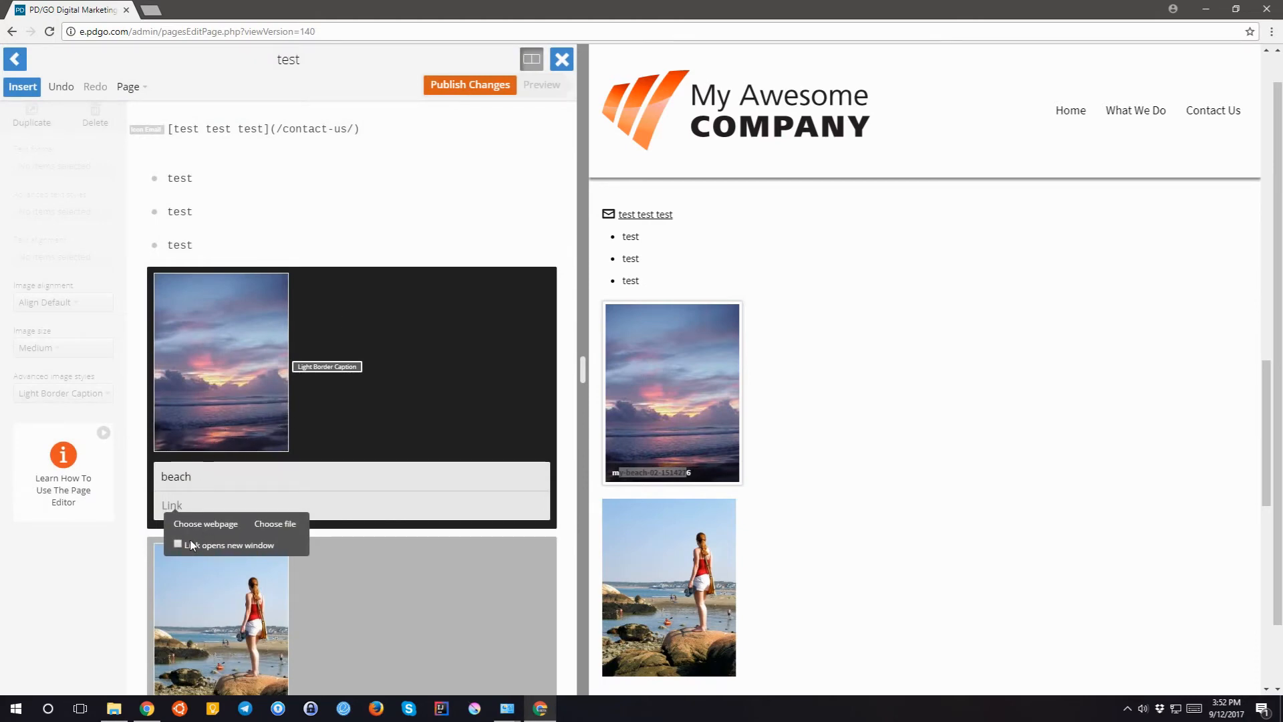
click(204, 482)
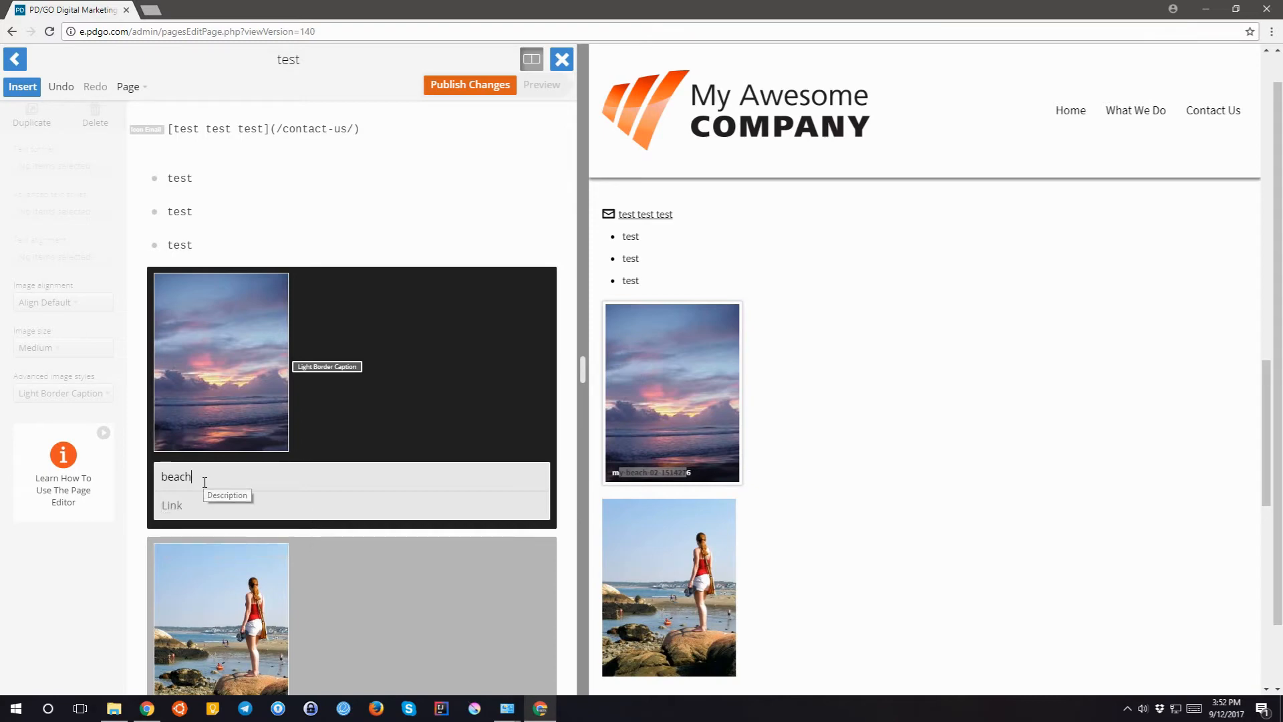
key(Return)
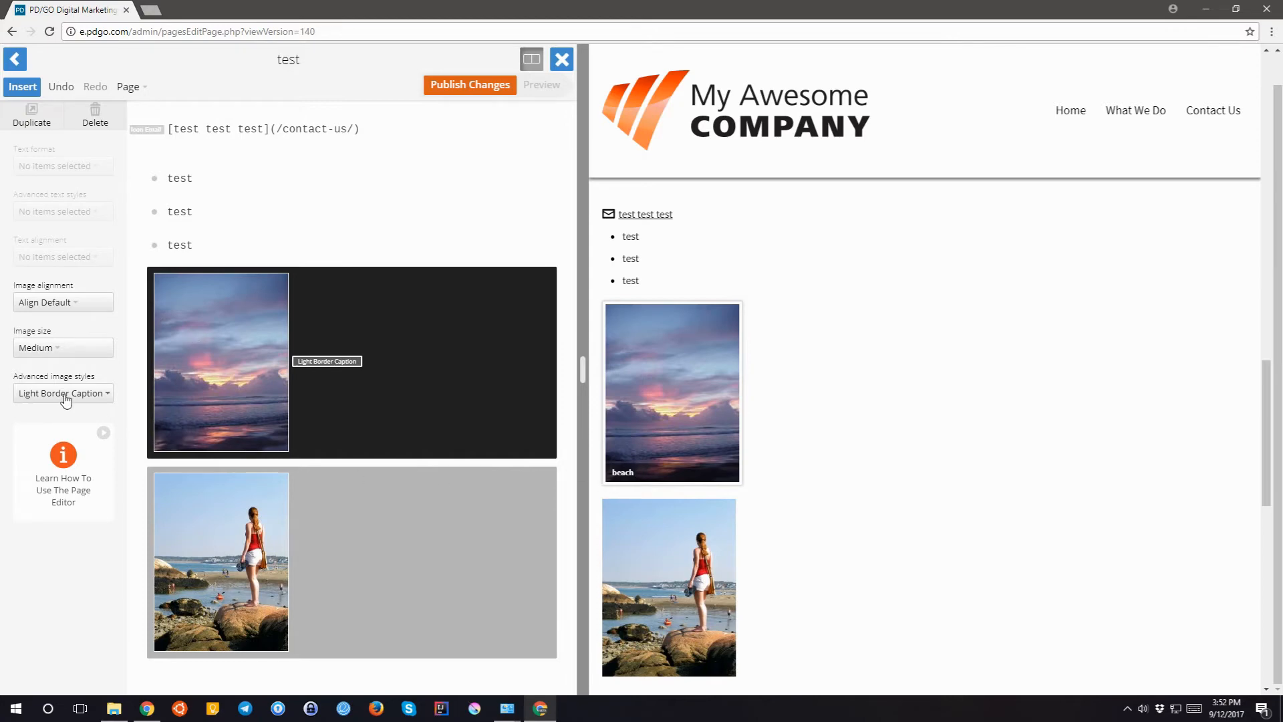
- Set the sunset image's alignment to Align Center, then bring up the Insert choices
click(44, 304)
click(58, 382)
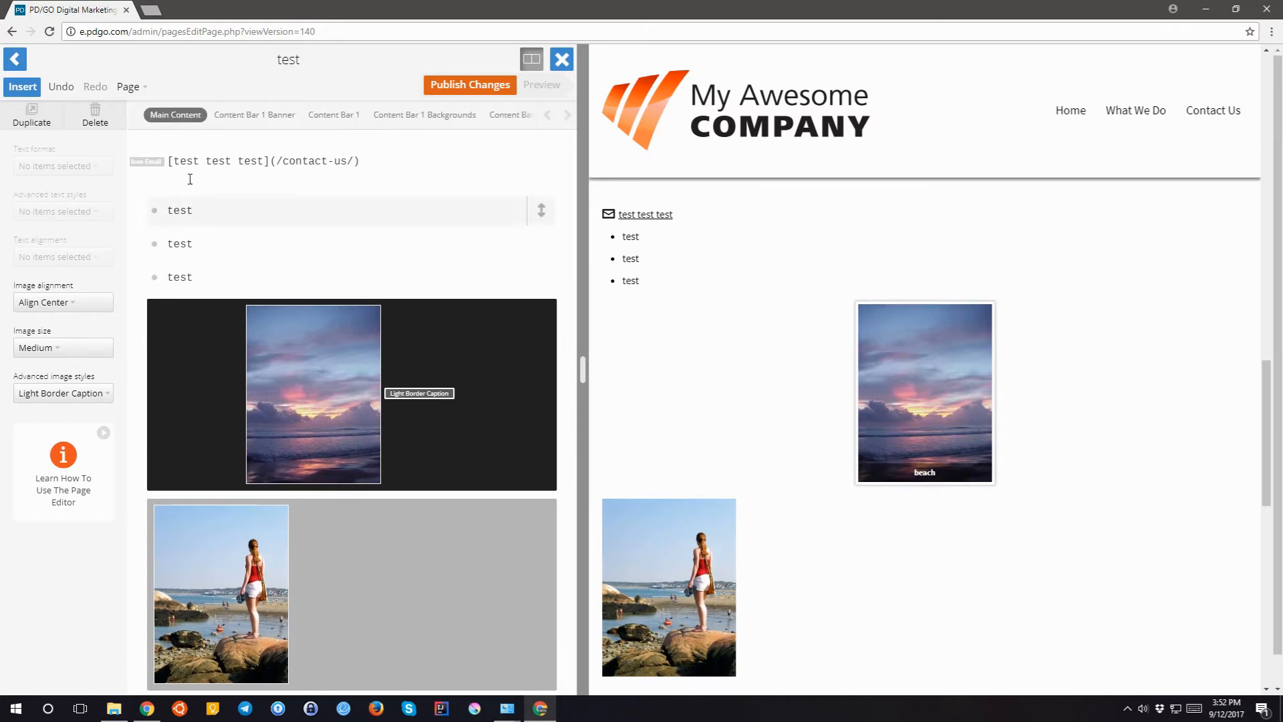
click(17, 90)
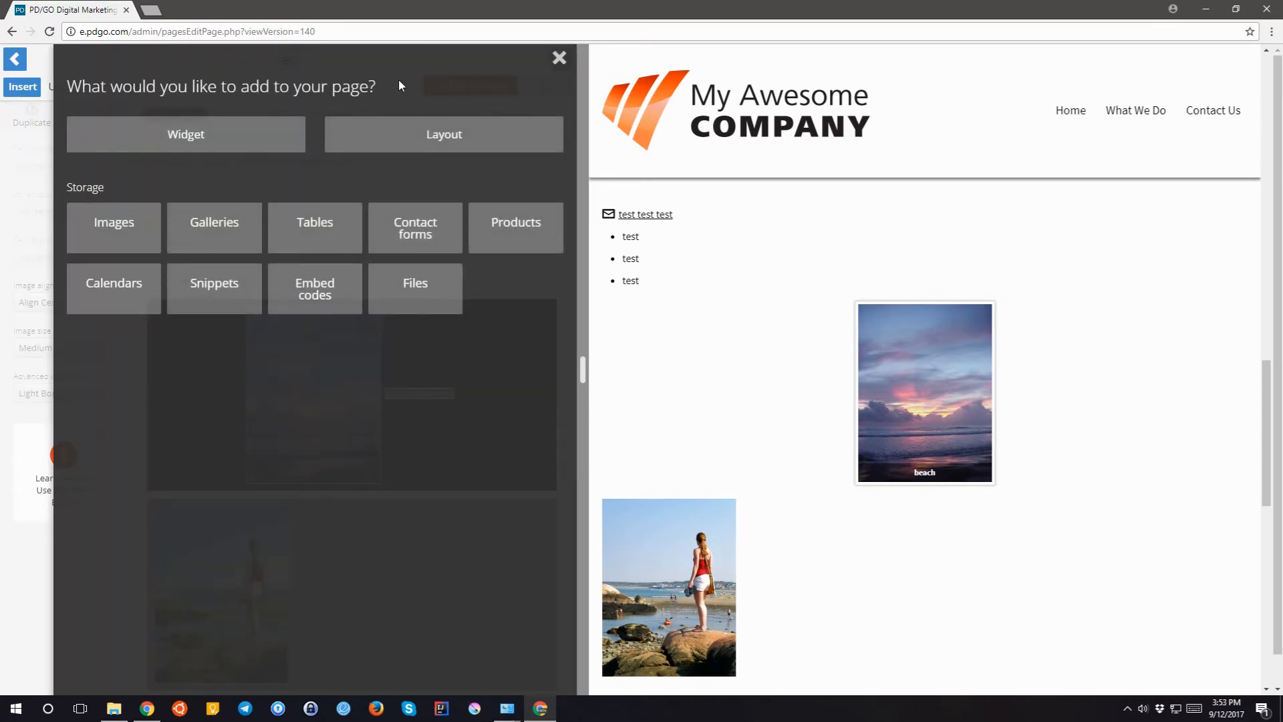
- Insert an Equal Columns Pair layout and place the sunset and girl images in its two columns
click(415, 134)
scroll(247, 270, down, 2)
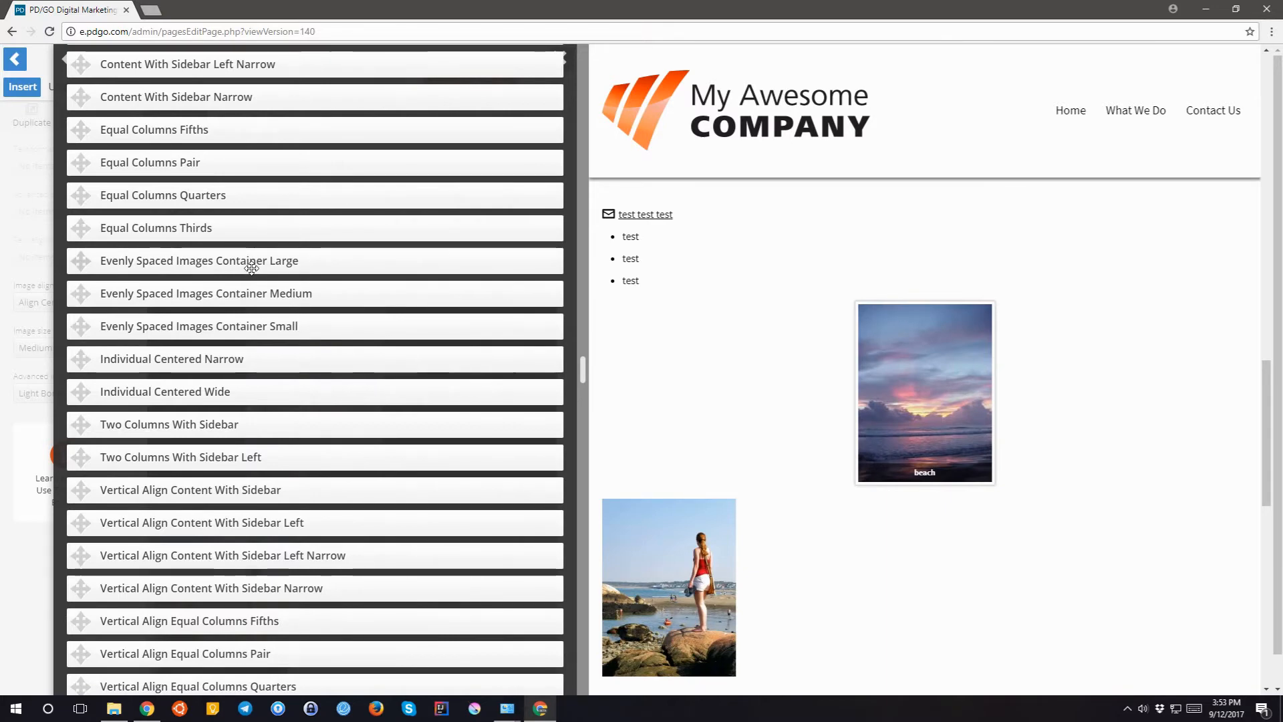
scroll(257, 262, down, 1)
scroll(257, 263, up, 3)
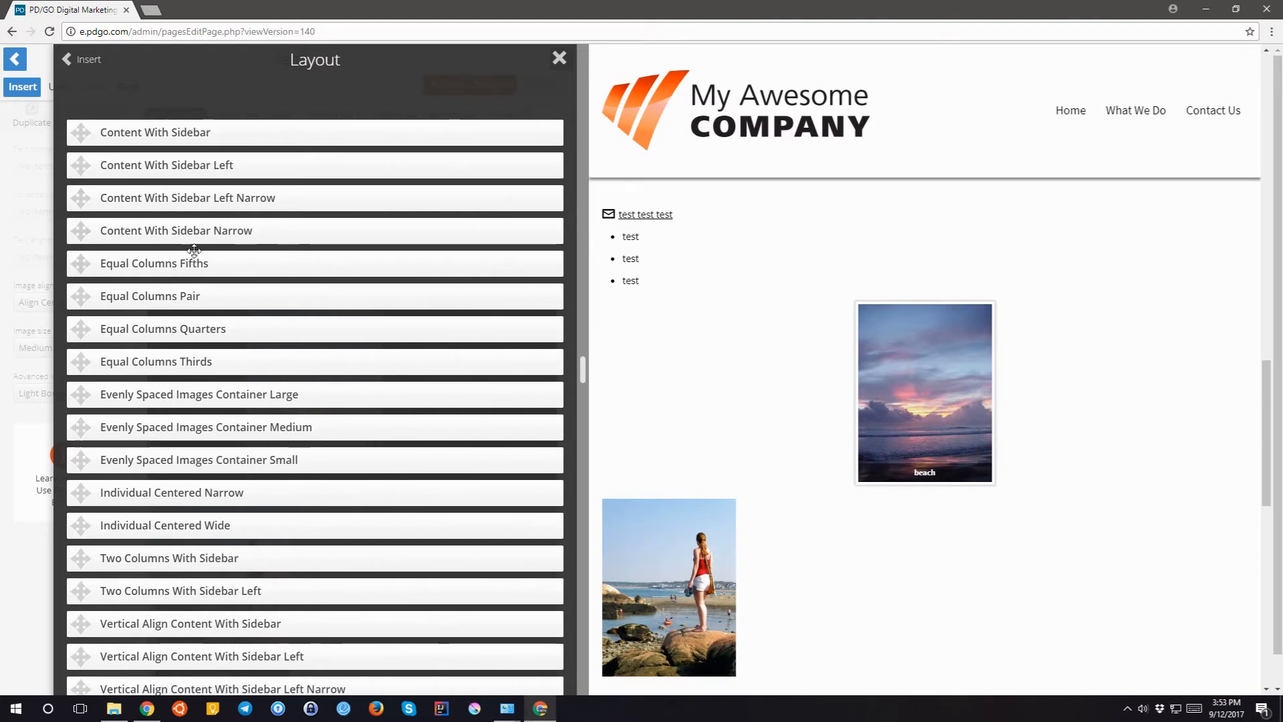
scroll(198, 254, down, 1)
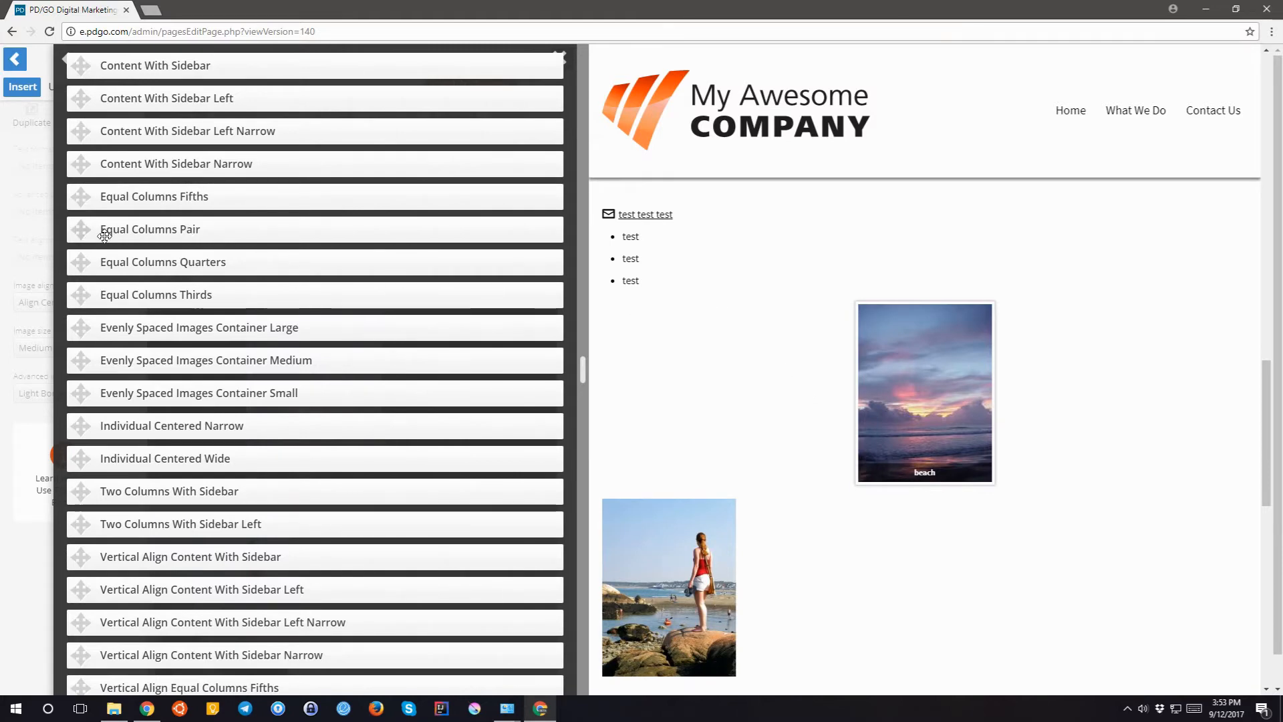
drag(78, 232, 195, 299)
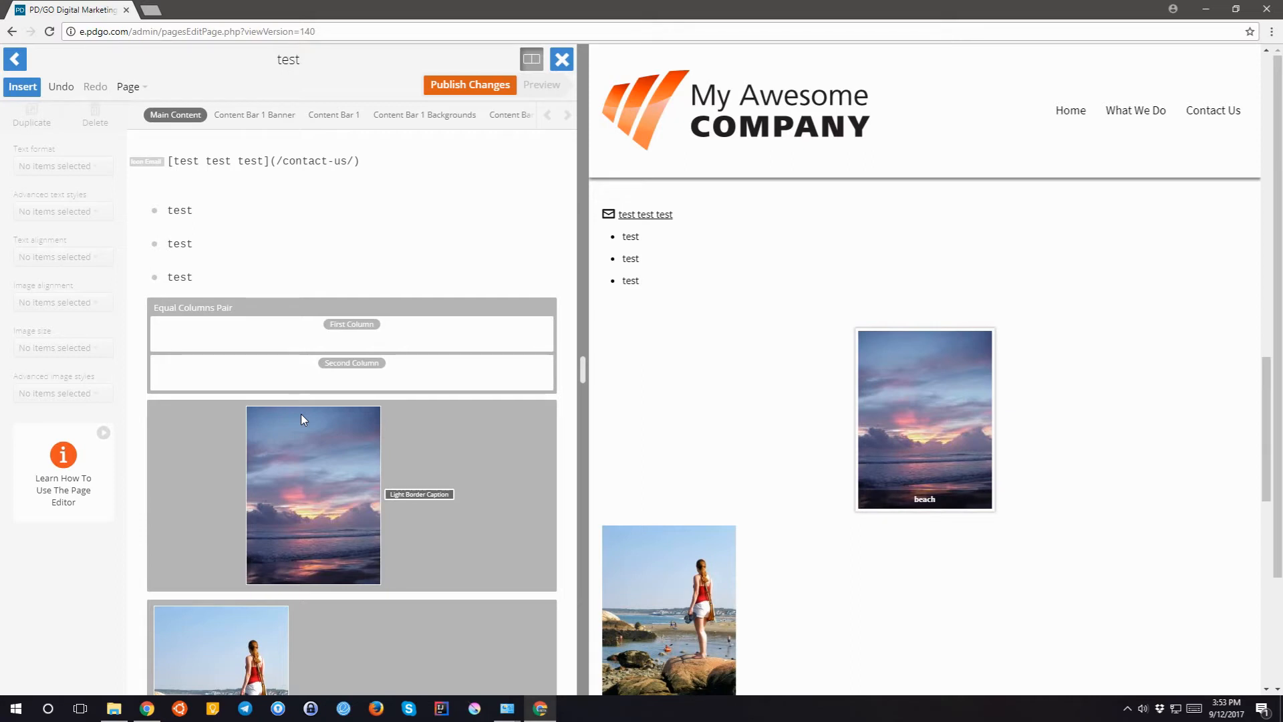
drag(300, 414, 351, 338)
scroll(300, 415, down, 2)
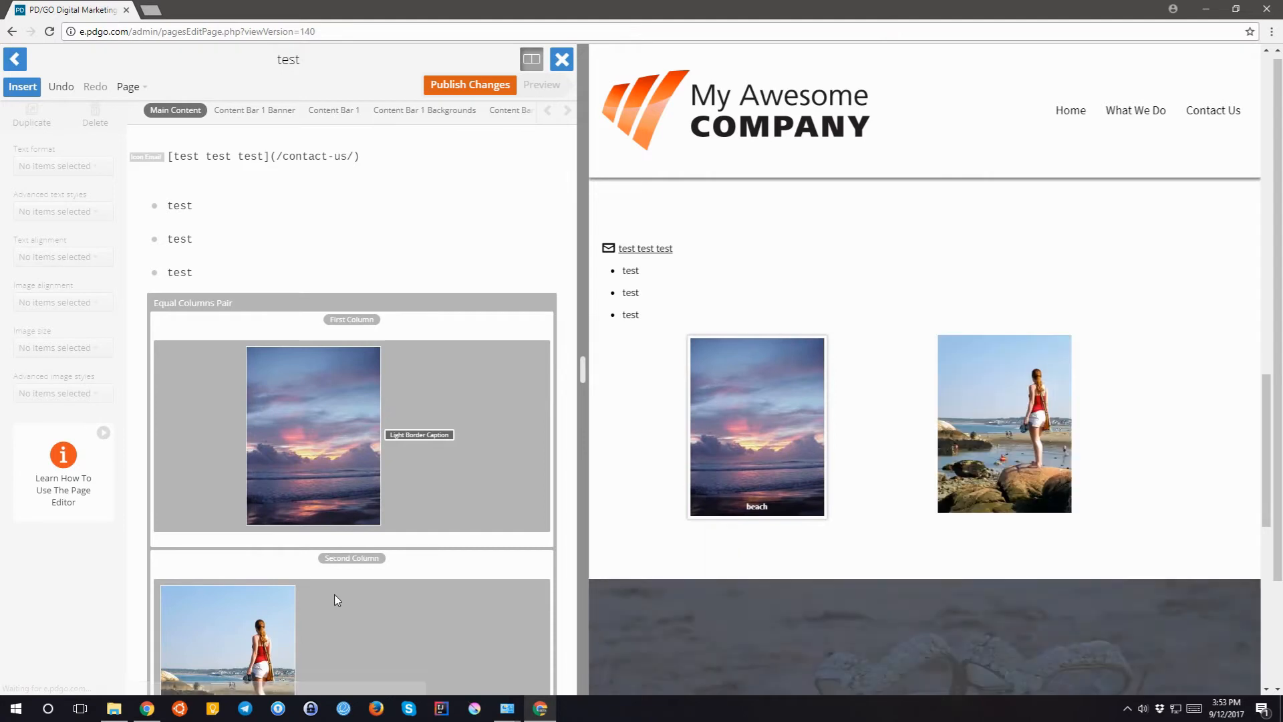
- Center the girl image in the second column with Align Center
scroll(334, 594, down, 1)
scroll(336, 594, down, 1)
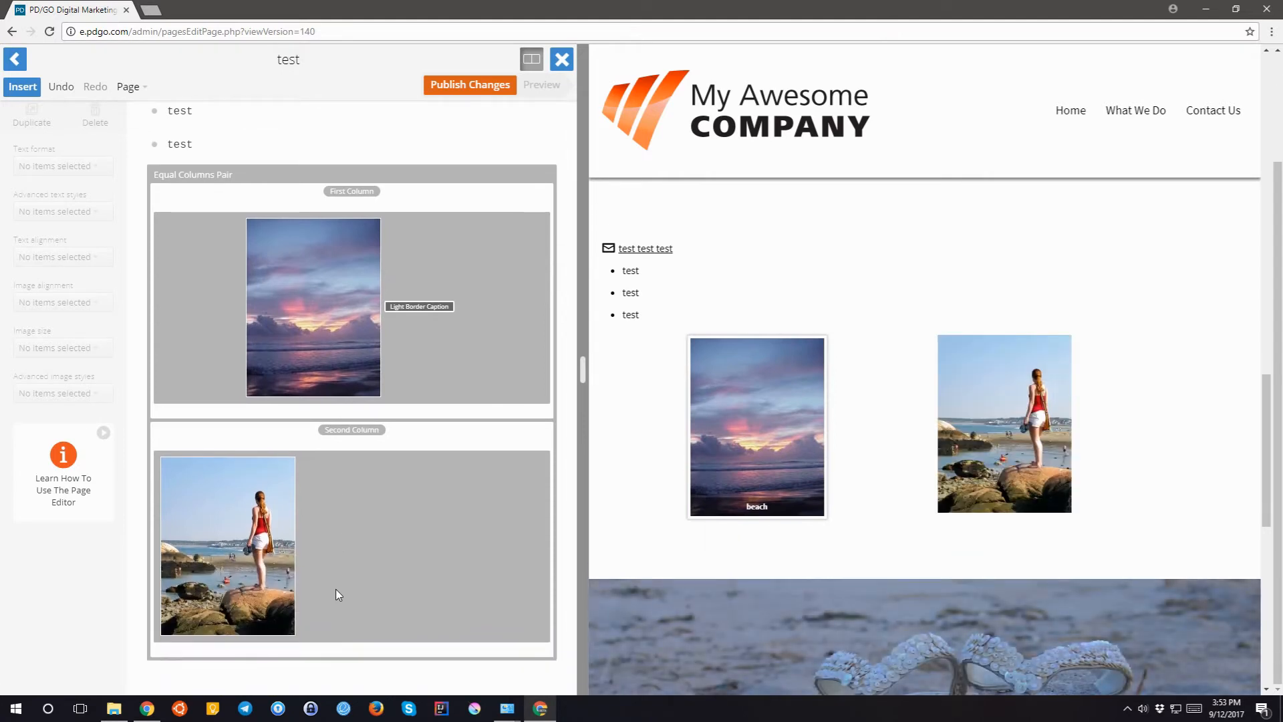
click(249, 501)
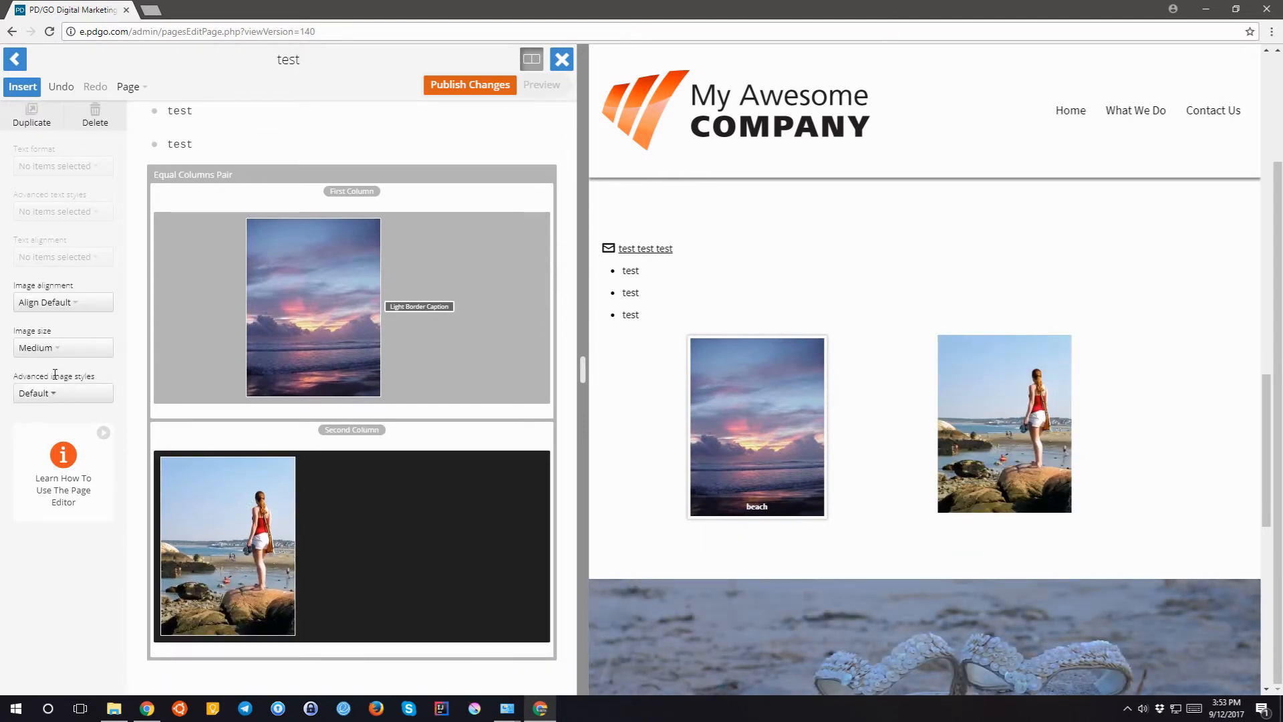
click(62, 306)
click(64, 383)
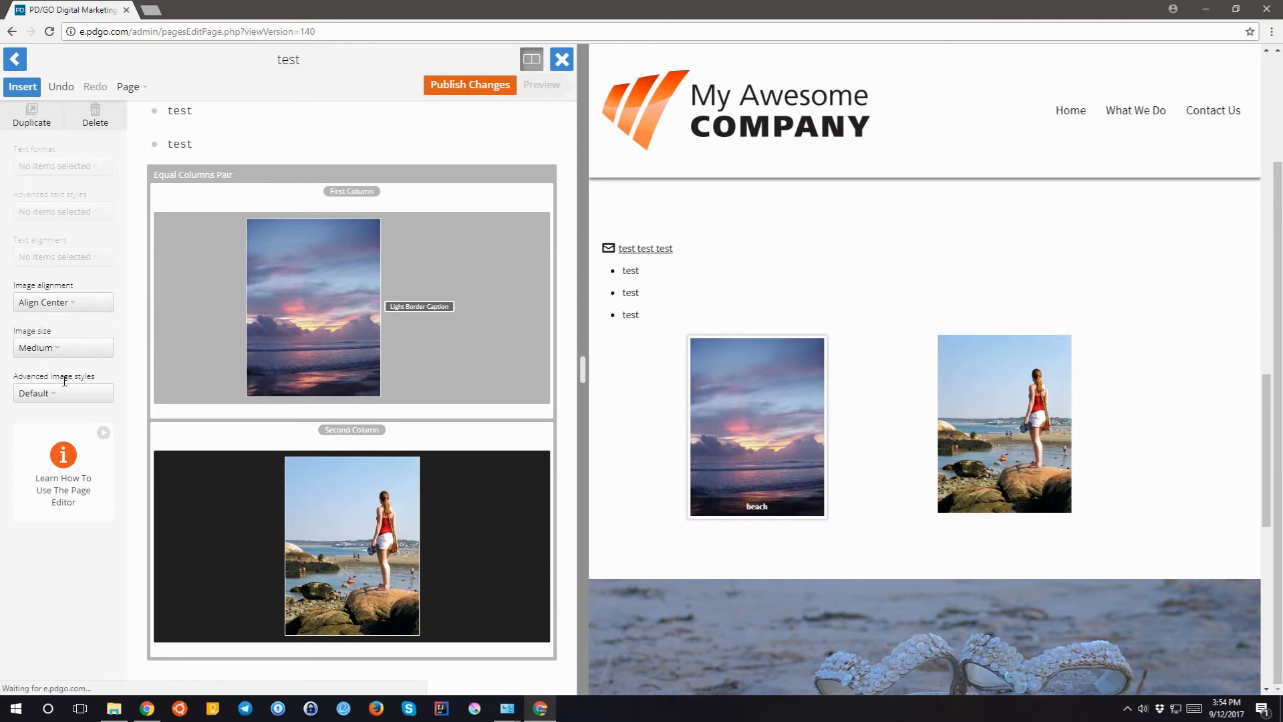
- Move two test bullets into the first and second columns, then return to the add-content choices
scroll(264, 388, up, 3)
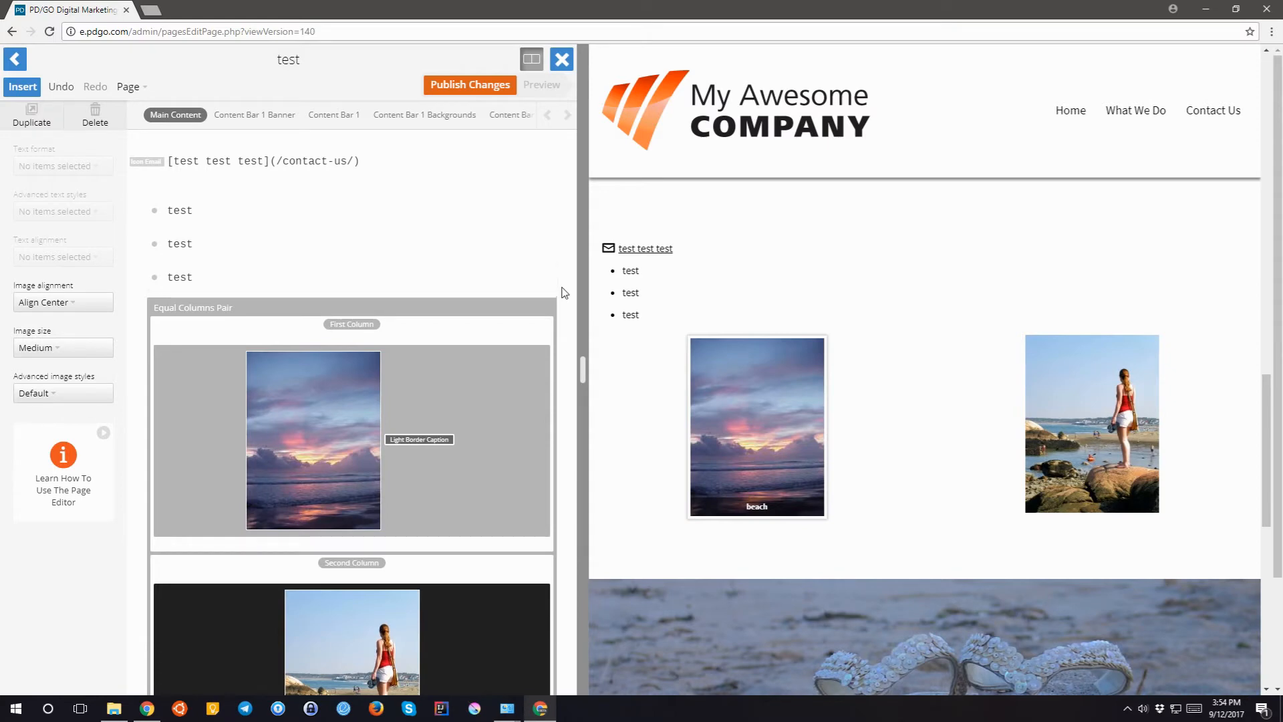
drag(541, 276, 534, 330)
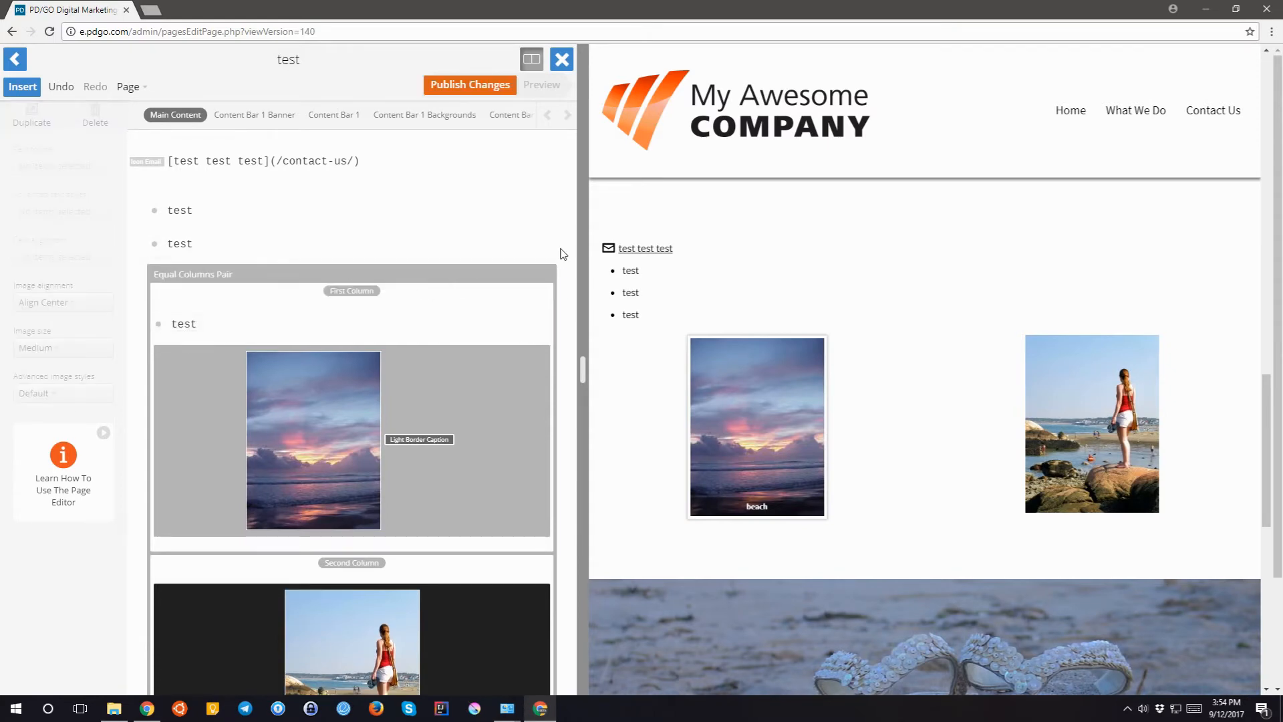
drag(544, 252, 506, 571)
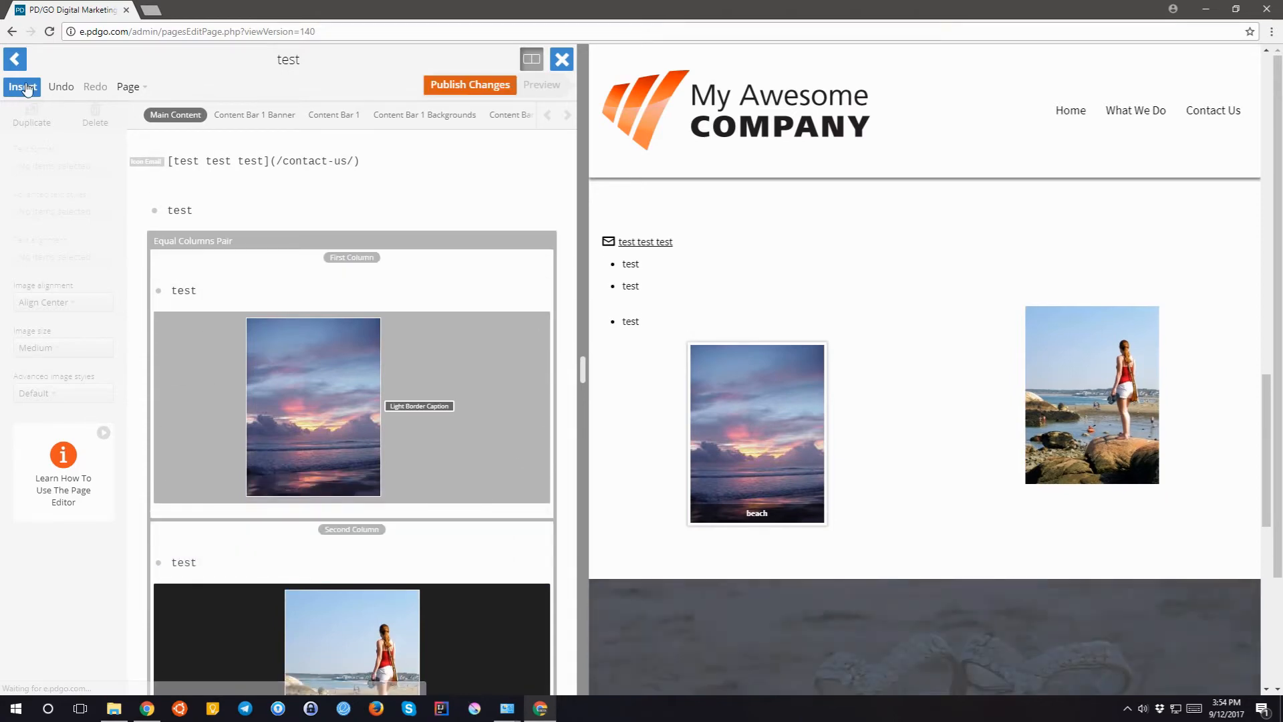
click(24, 87)
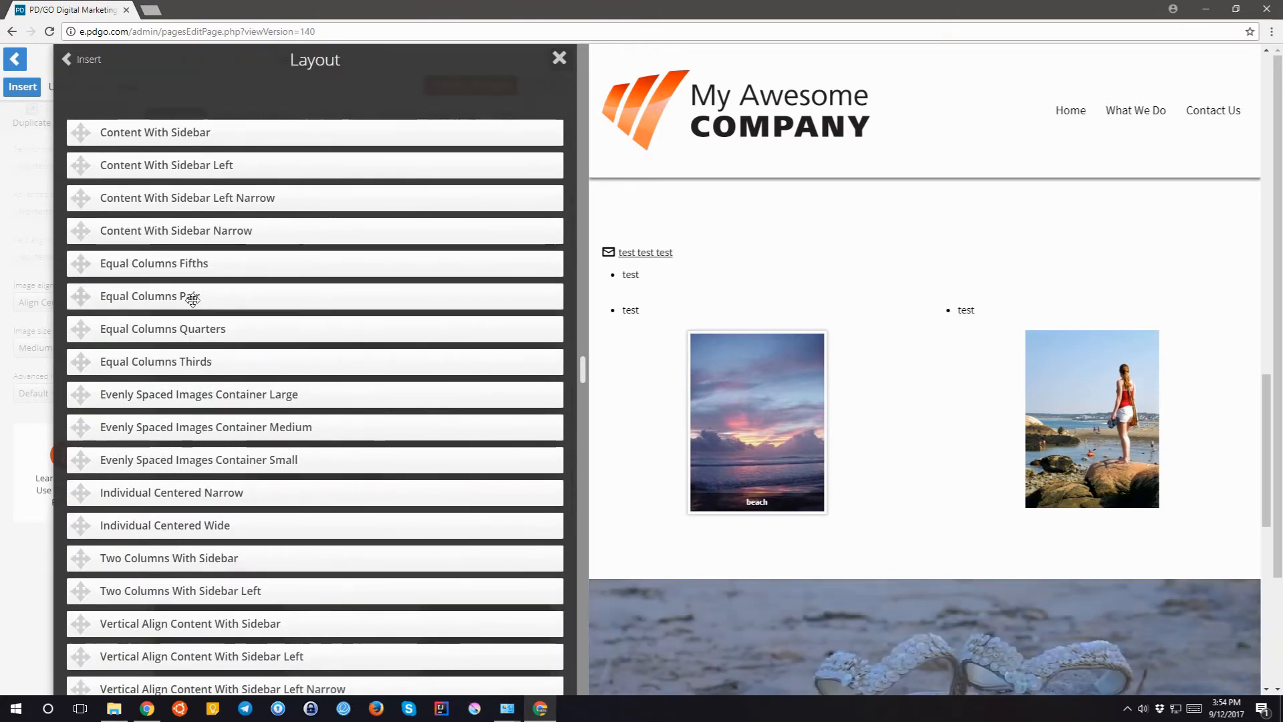
scroll(200, 307, down, 2)
scroll(200, 307, up, 2)
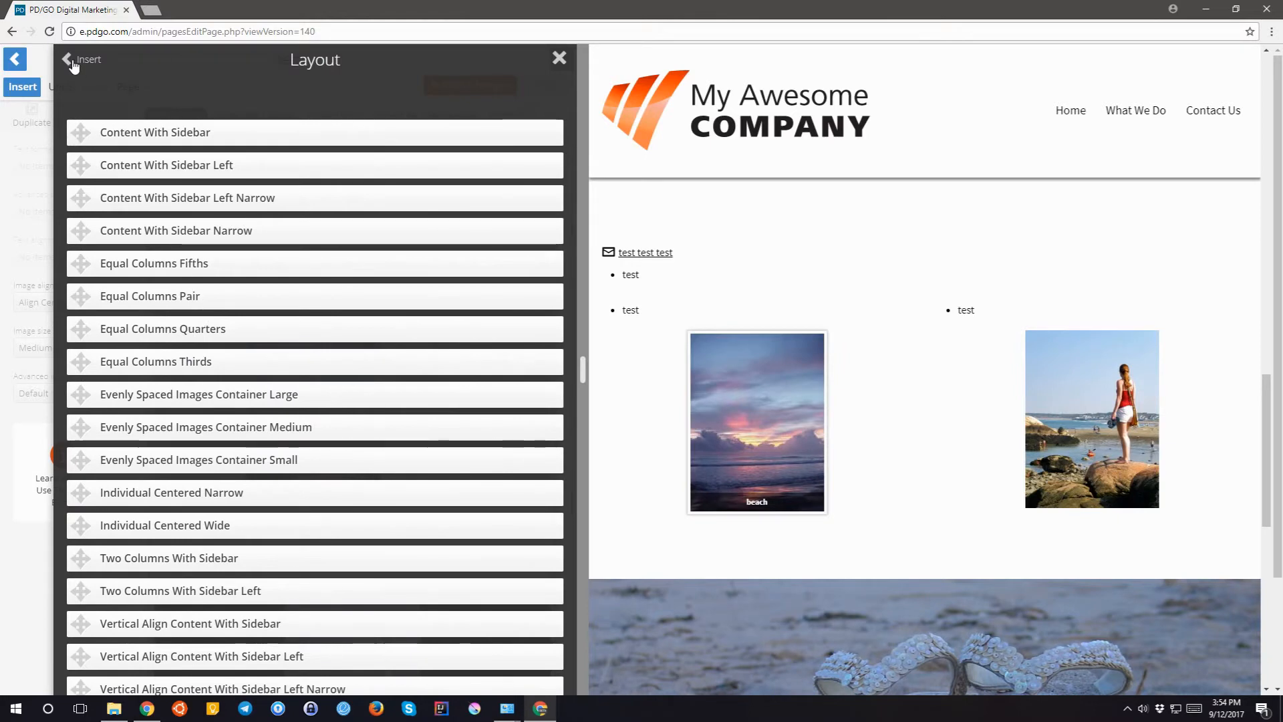
click(74, 62)
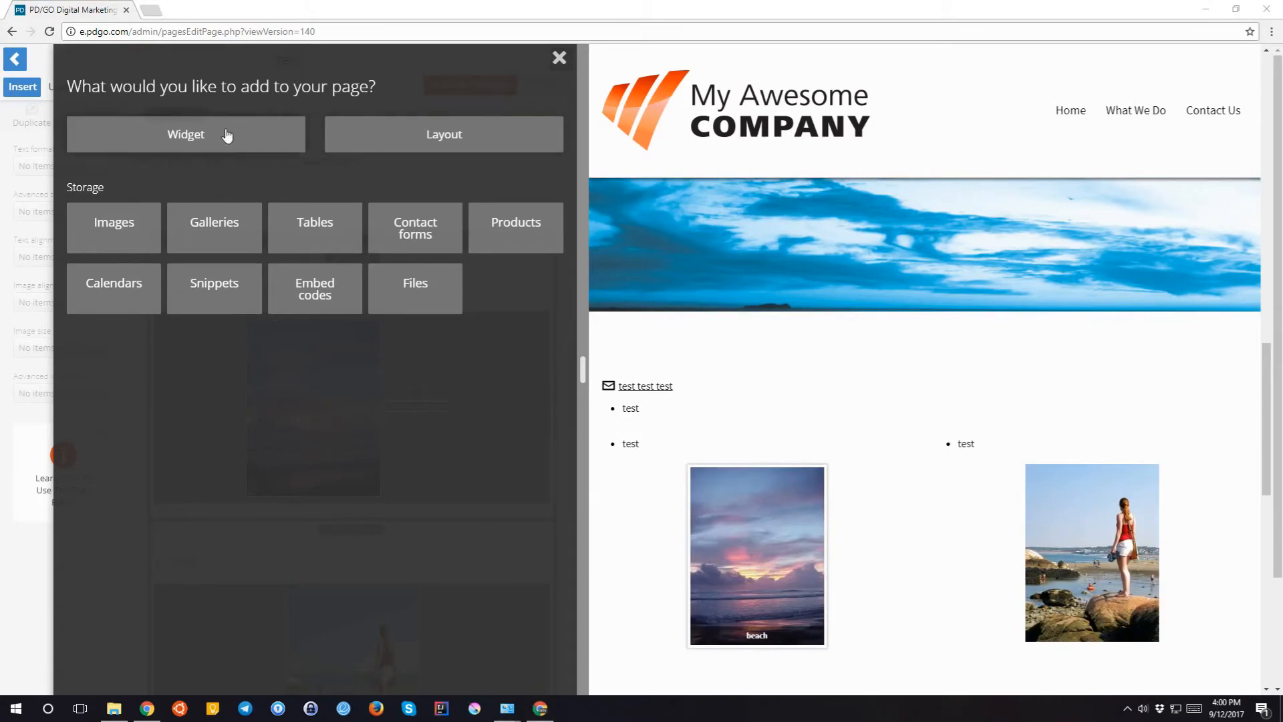
- Insert a Horizontal Rule widget and move it above the Equal Columns Pair
click(204, 136)
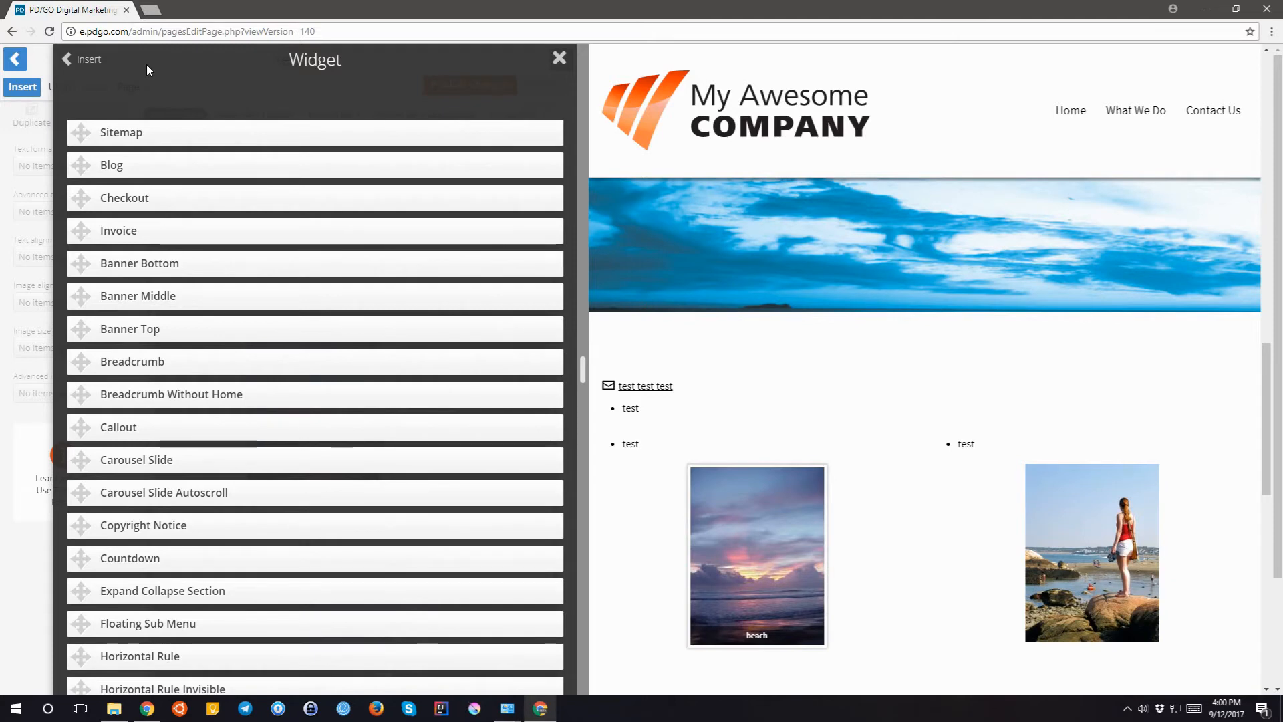
scroll(214, 252, down, 8)
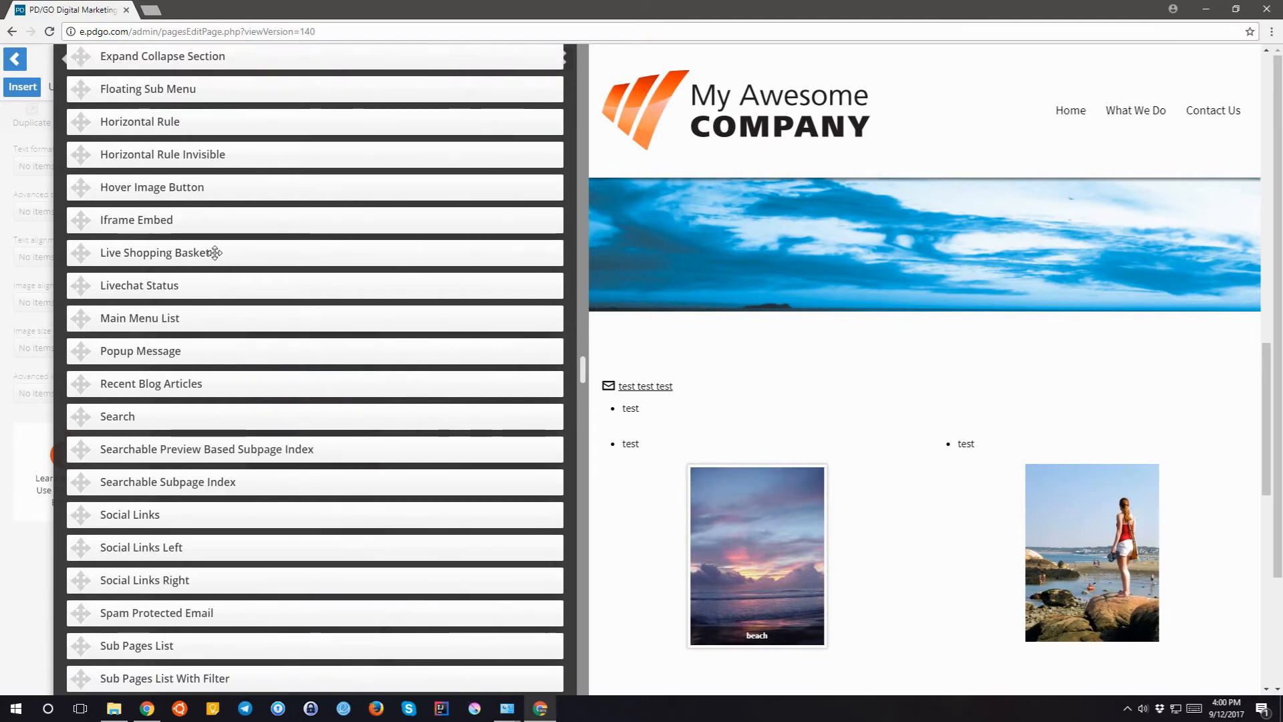
scroll(214, 253, up, 5)
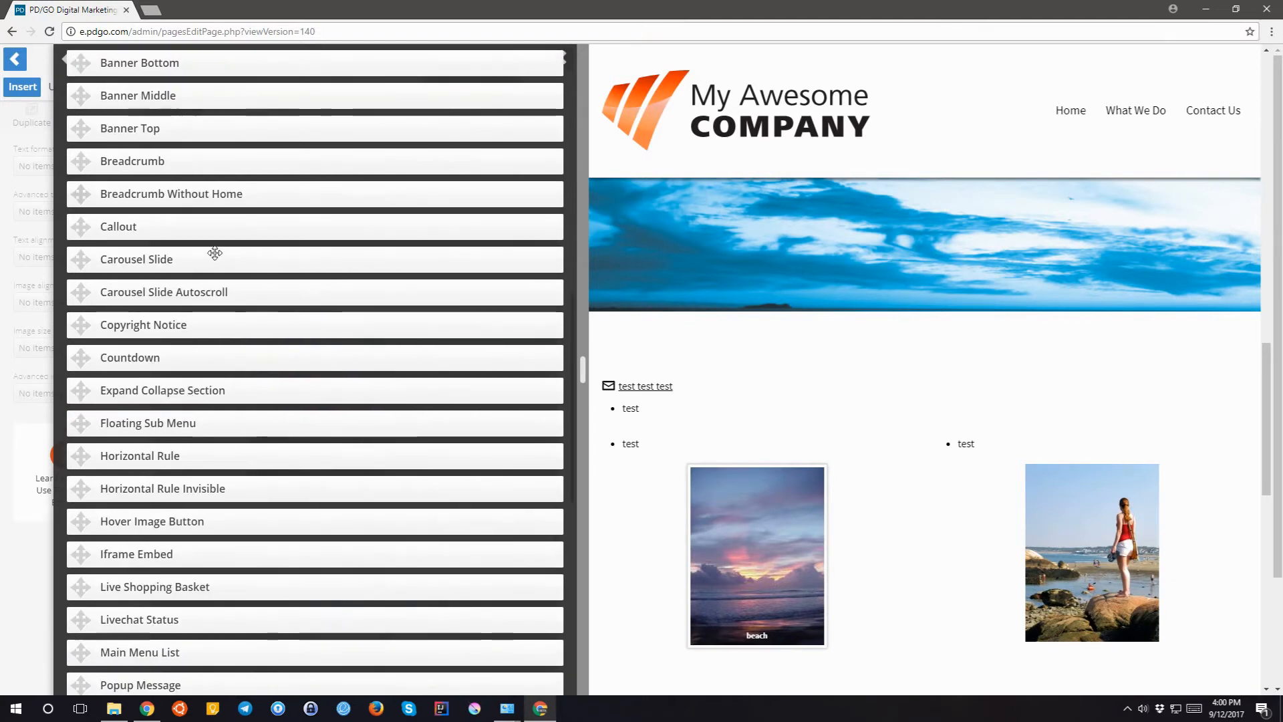
scroll(214, 252, down, 6)
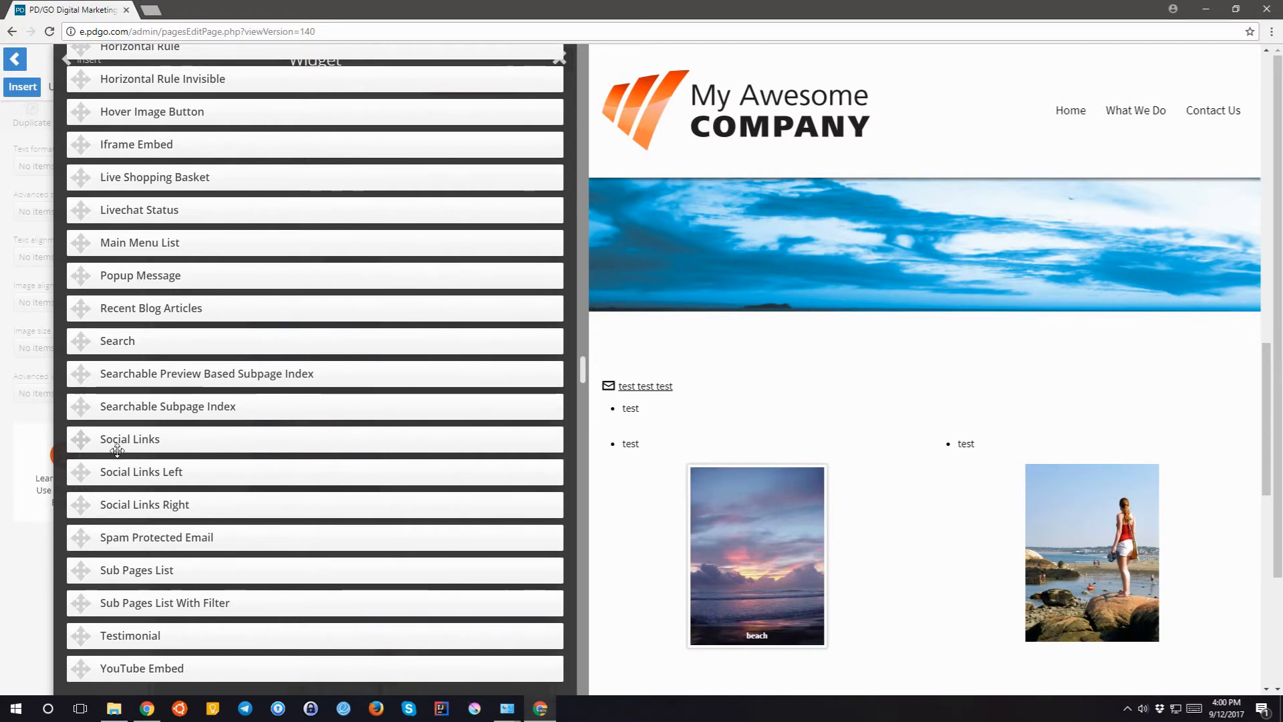
scroll(117, 449, up, 2)
scroll(117, 450, down, 2)
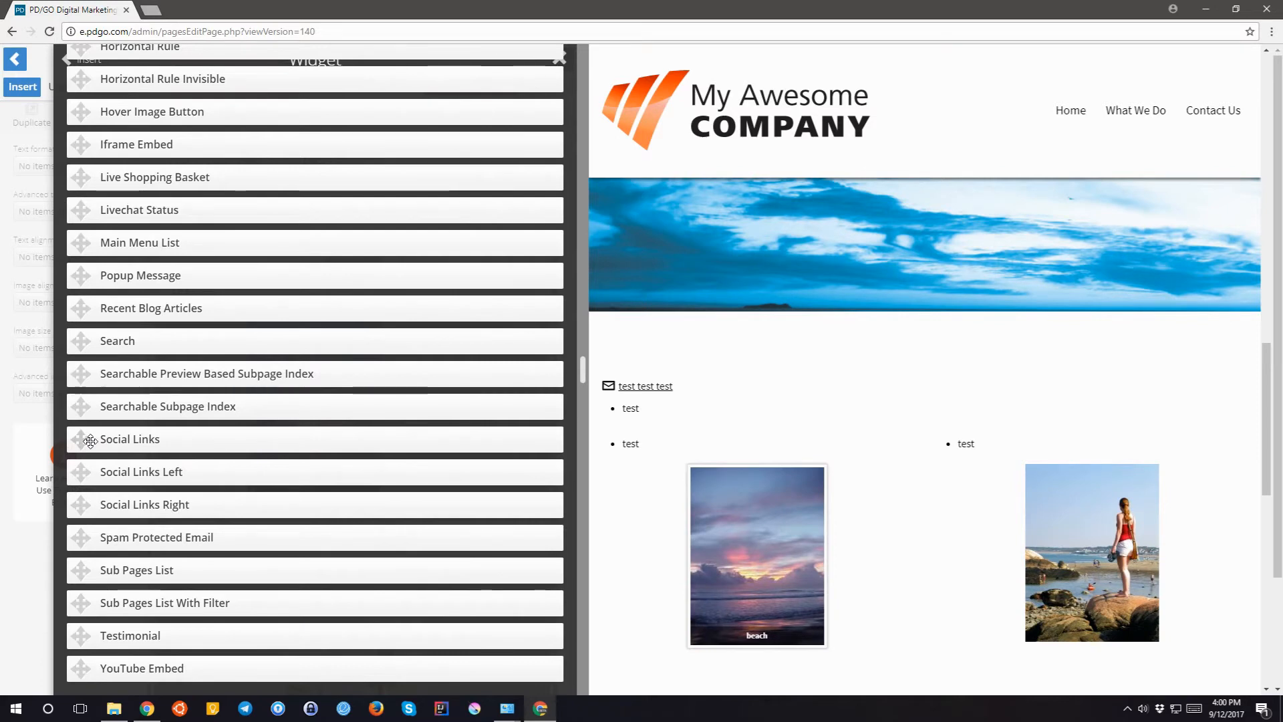
scroll(87, 442, up, 3)
scroll(88, 442, up, 1)
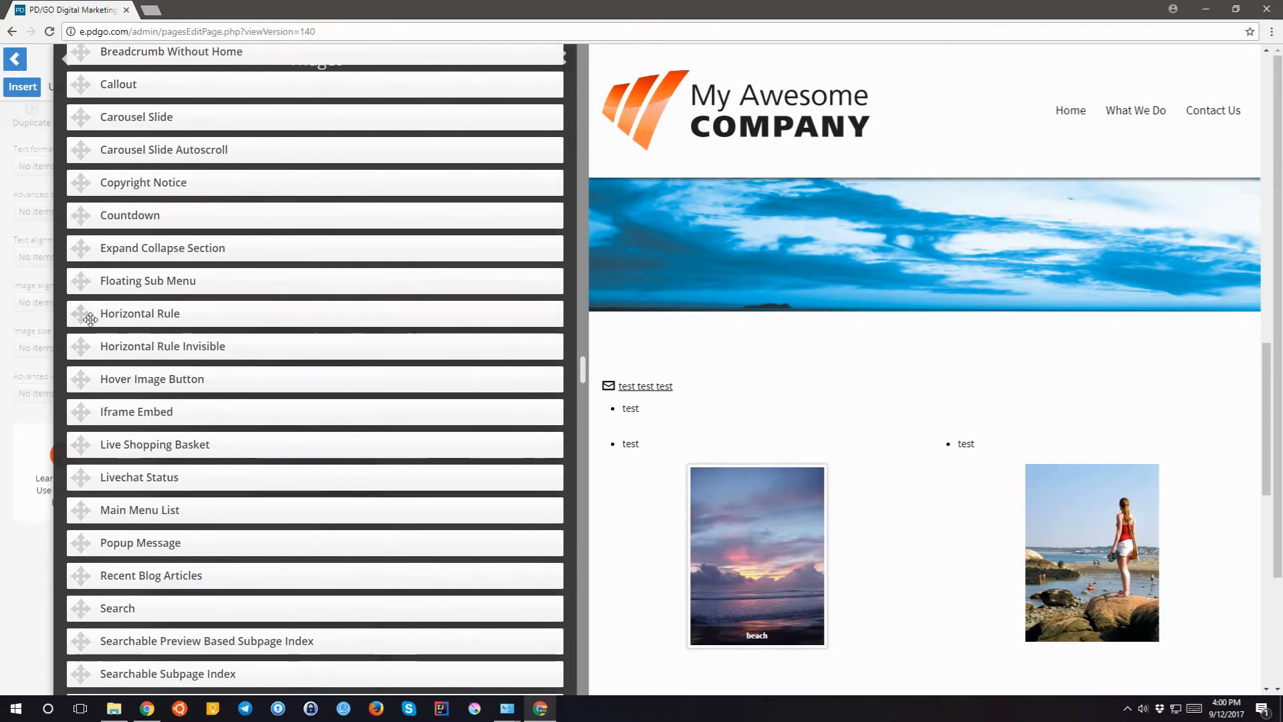
drag(79, 310, 69, 315)
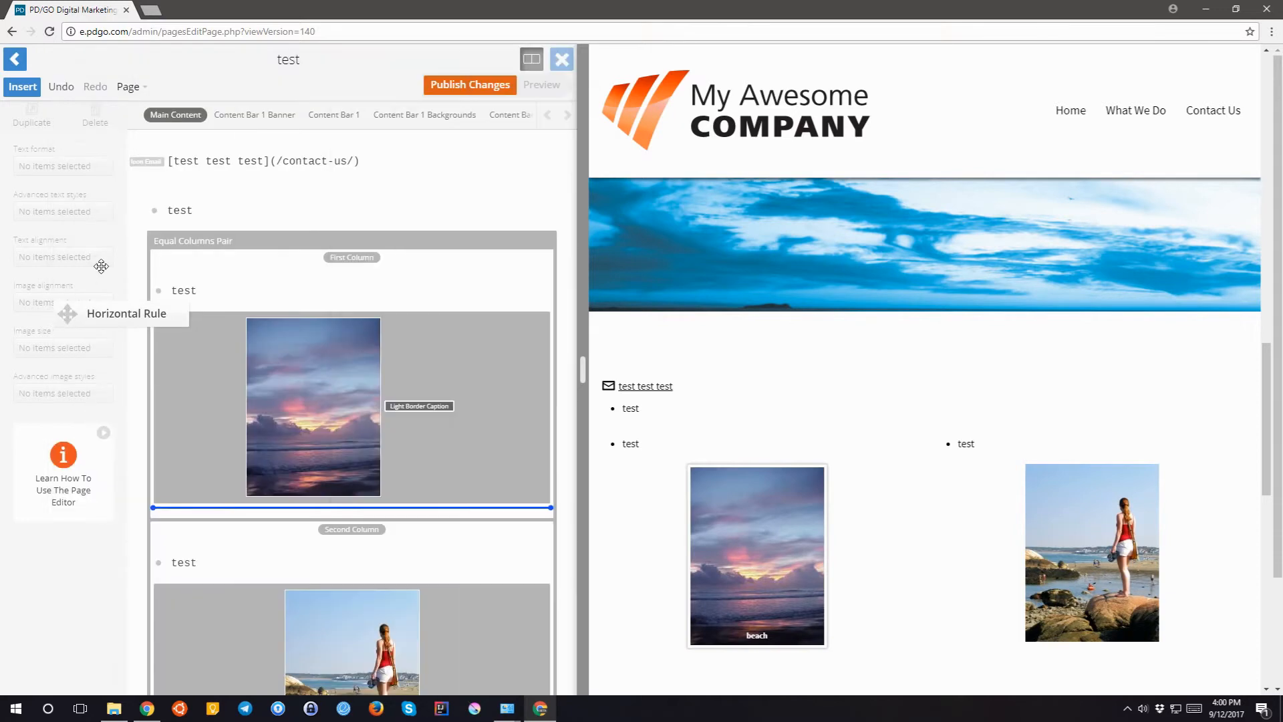
drag(101, 266, 110, 262)
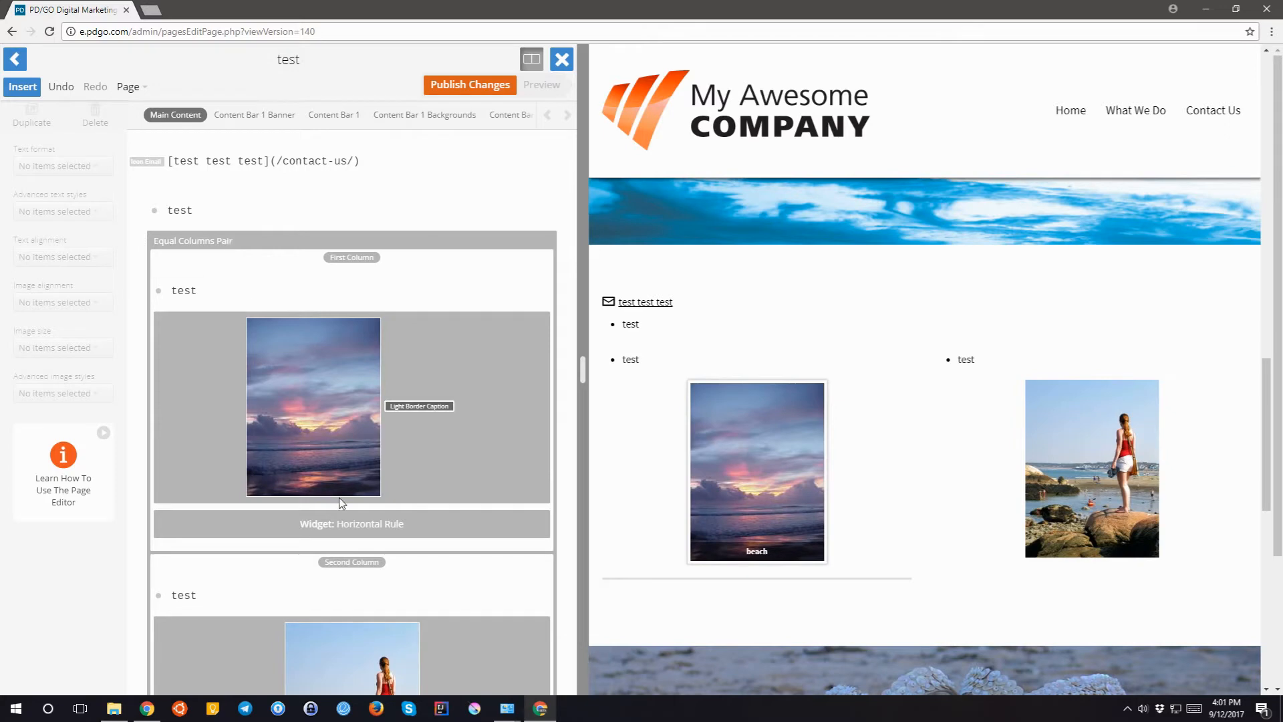
drag(352, 524, 353, 210)
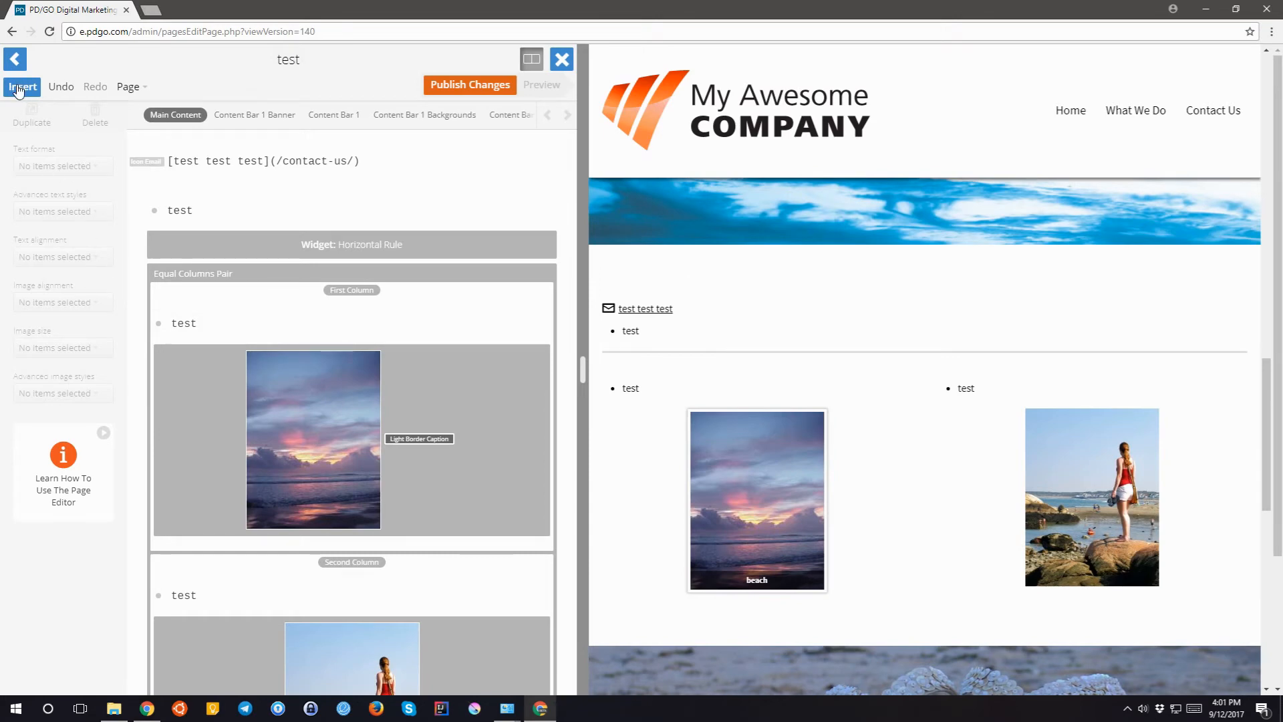
- Place a Copyright Notice widget between the email link and the first test bullet
click(20, 87)
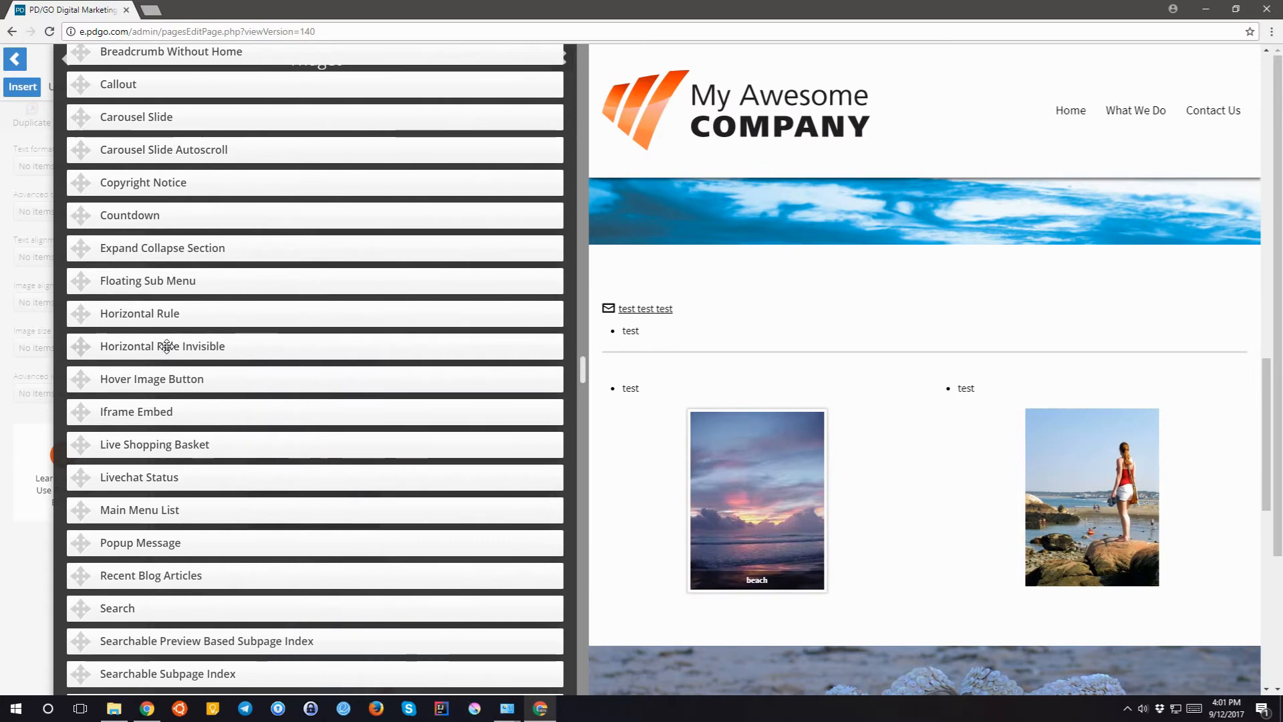
scroll(183, 368, down, 2)
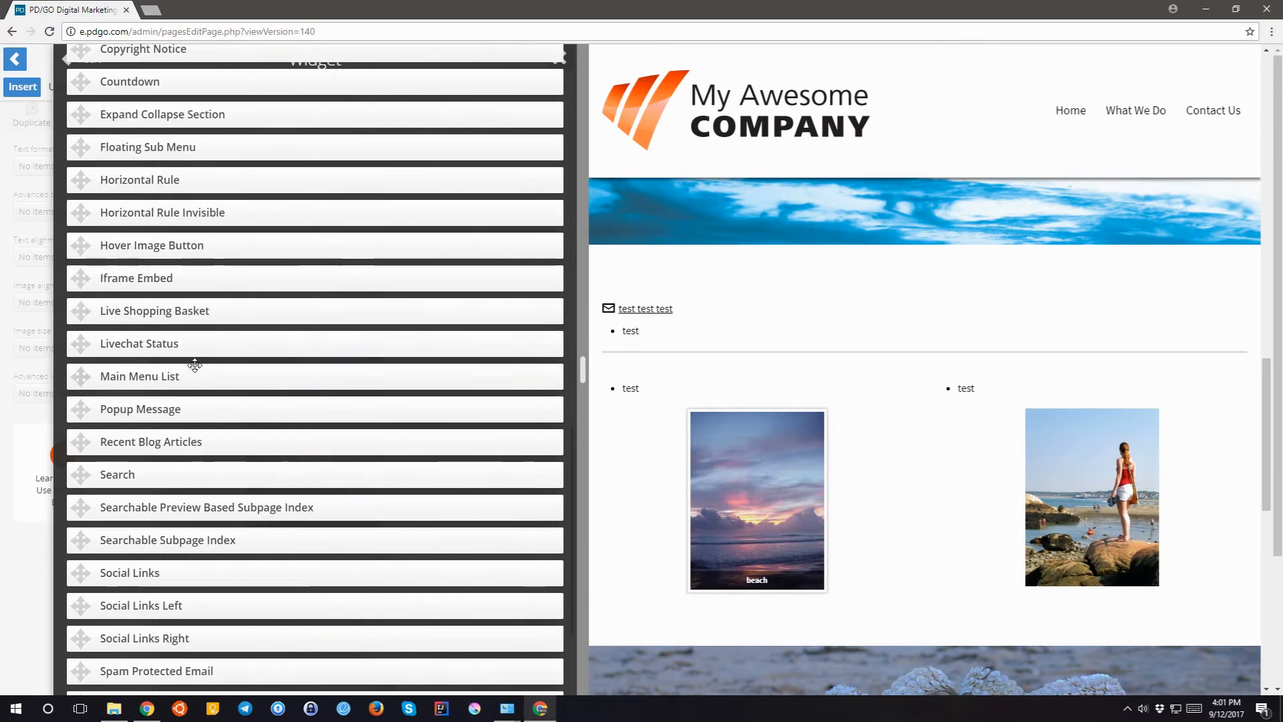
scroll(193, 364, down, 1)
scroll(194, 367, up, 6)
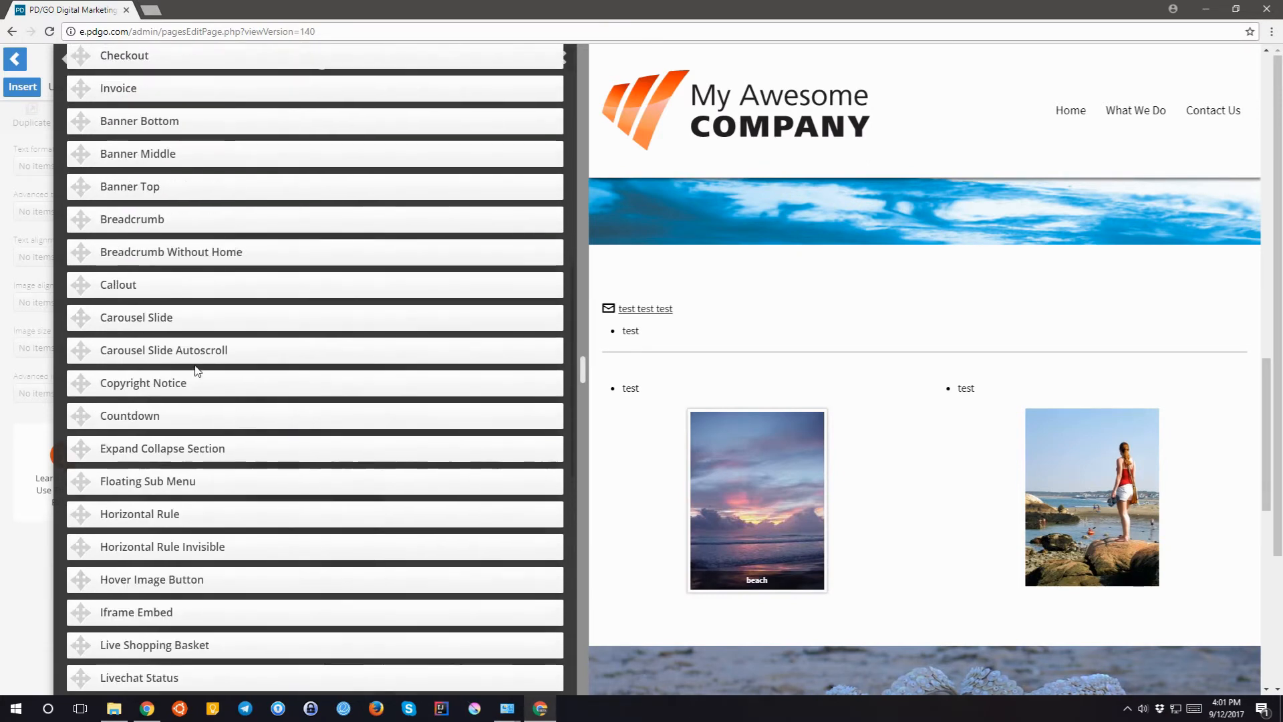
scroll(197, 371, up, 2)
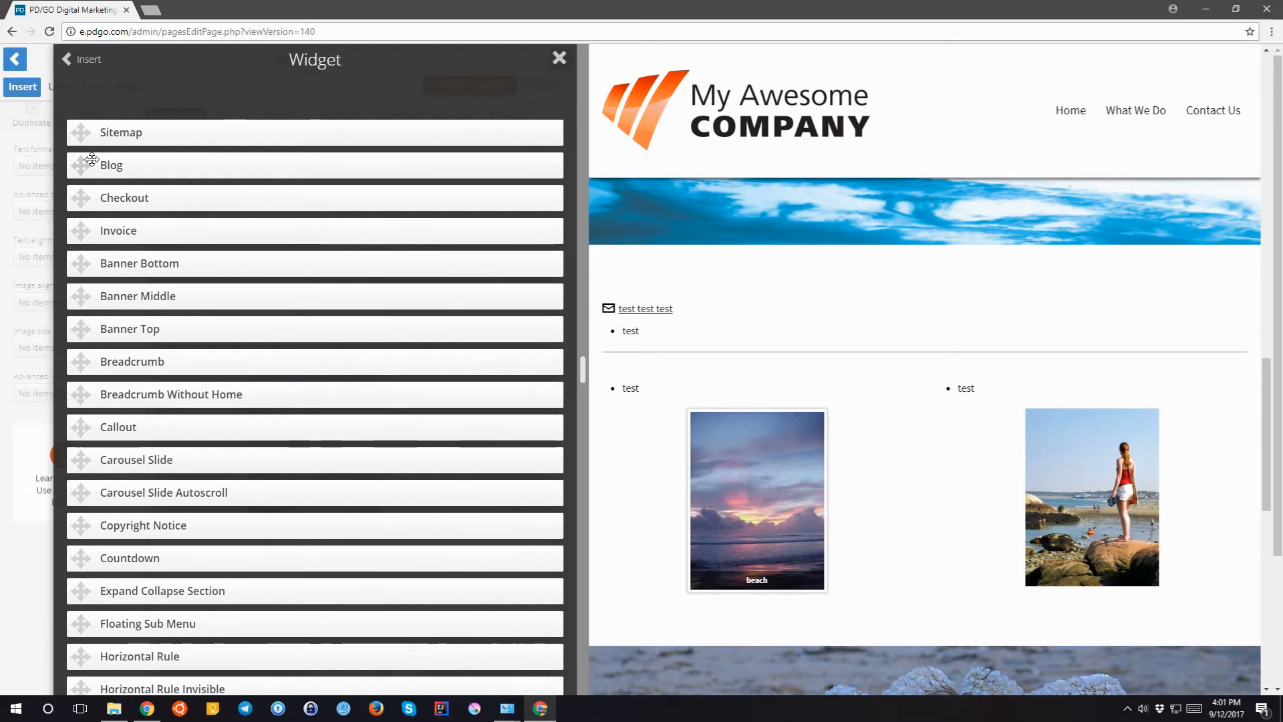
scroll(152, 217, down, 5)
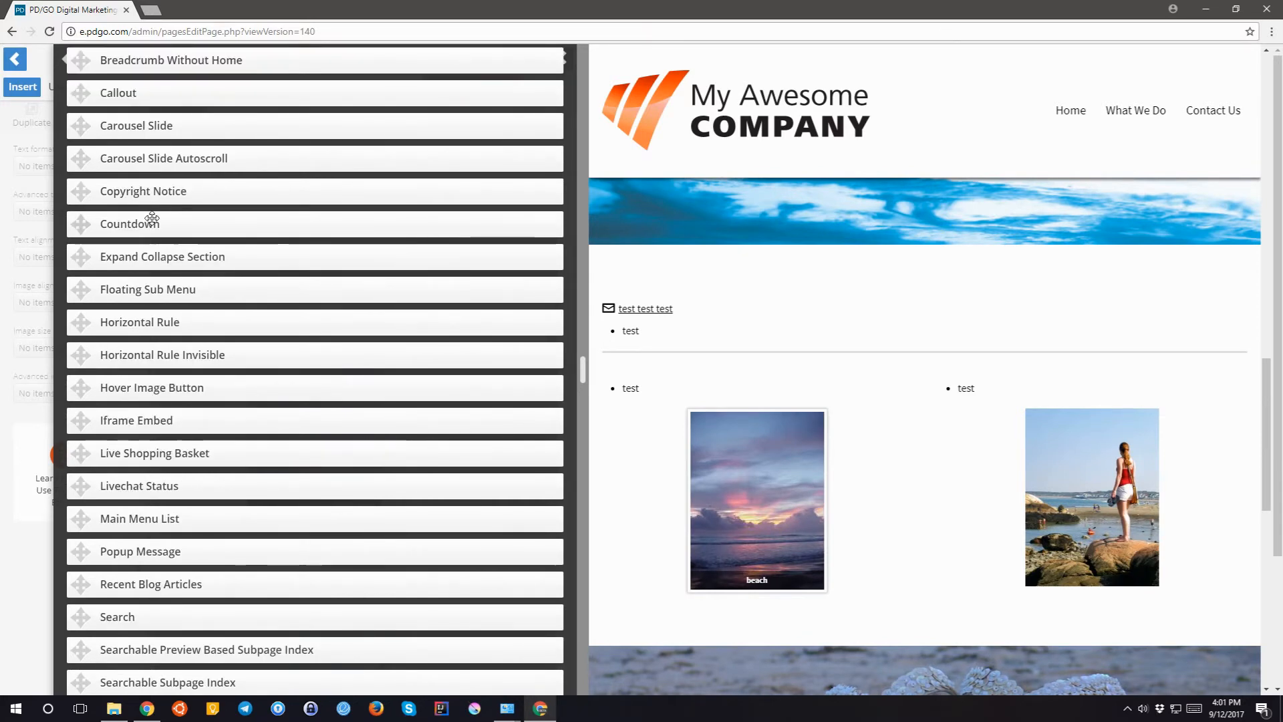
drag(152, 192, 175, 177)
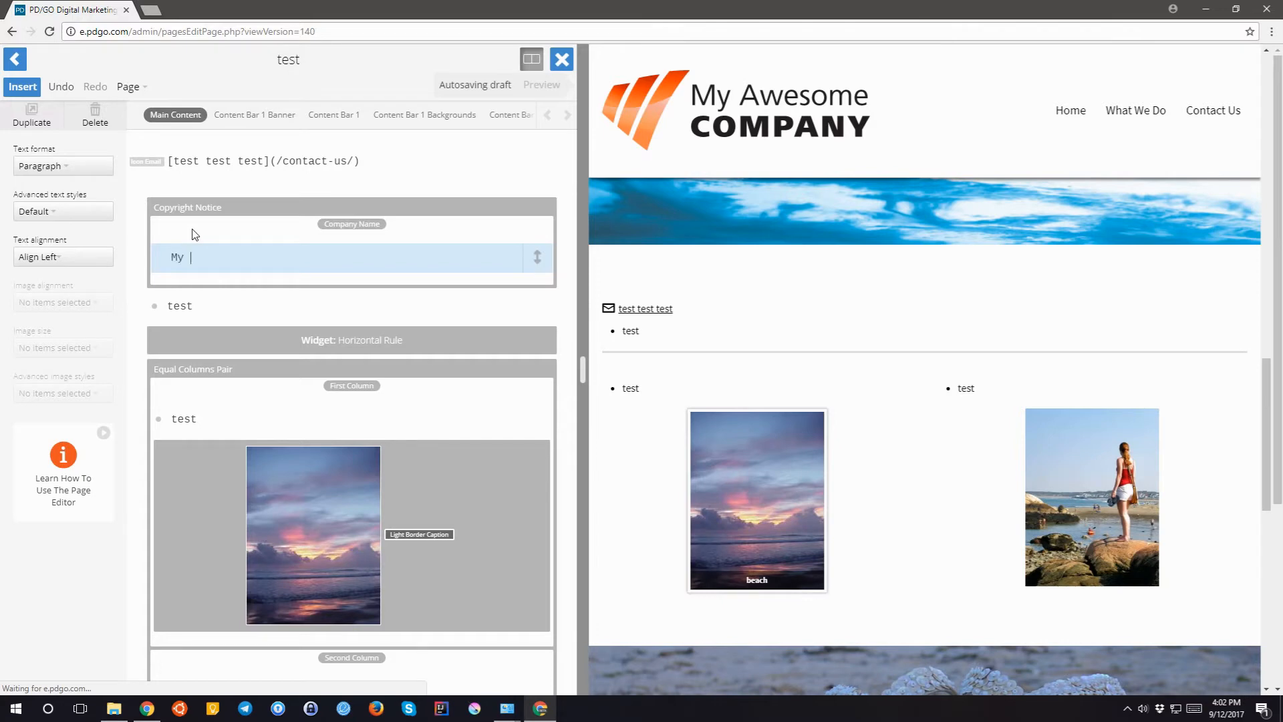
- Enter 'My Awesome Comany' as the copyright company name, then delete the widget, keeping the text
text(My Awesome Comany)
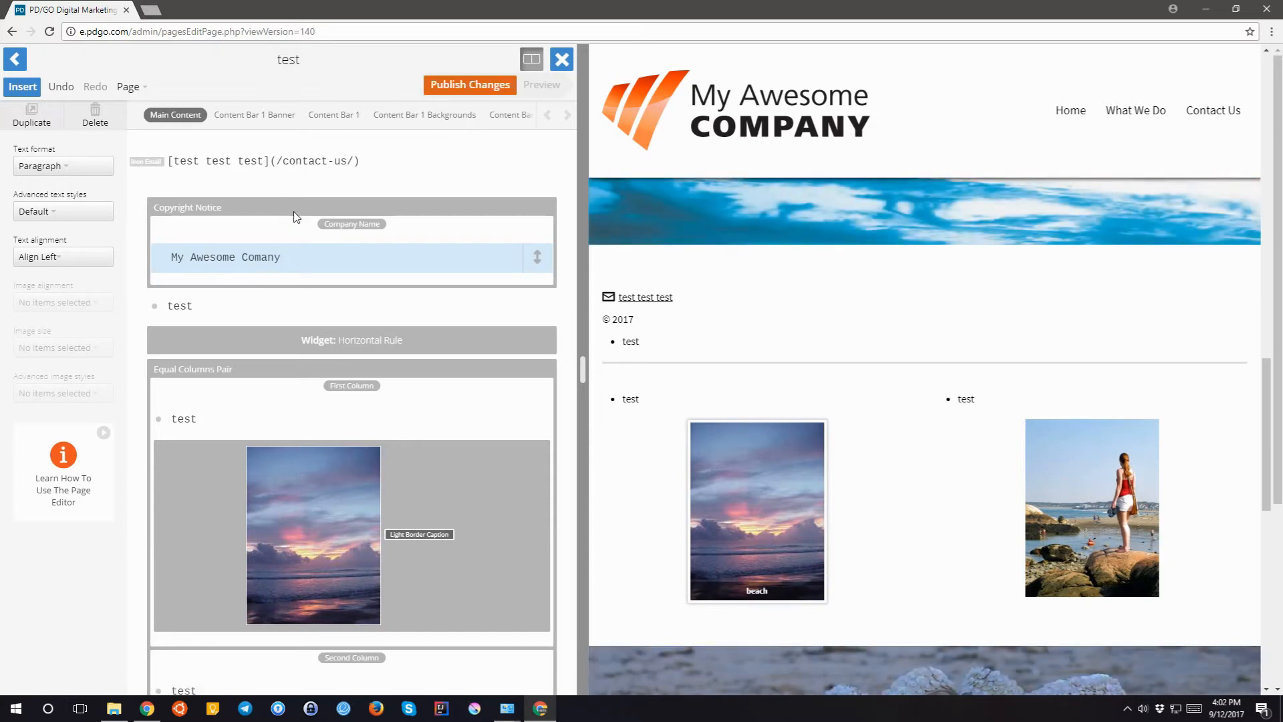
click(296, 217)
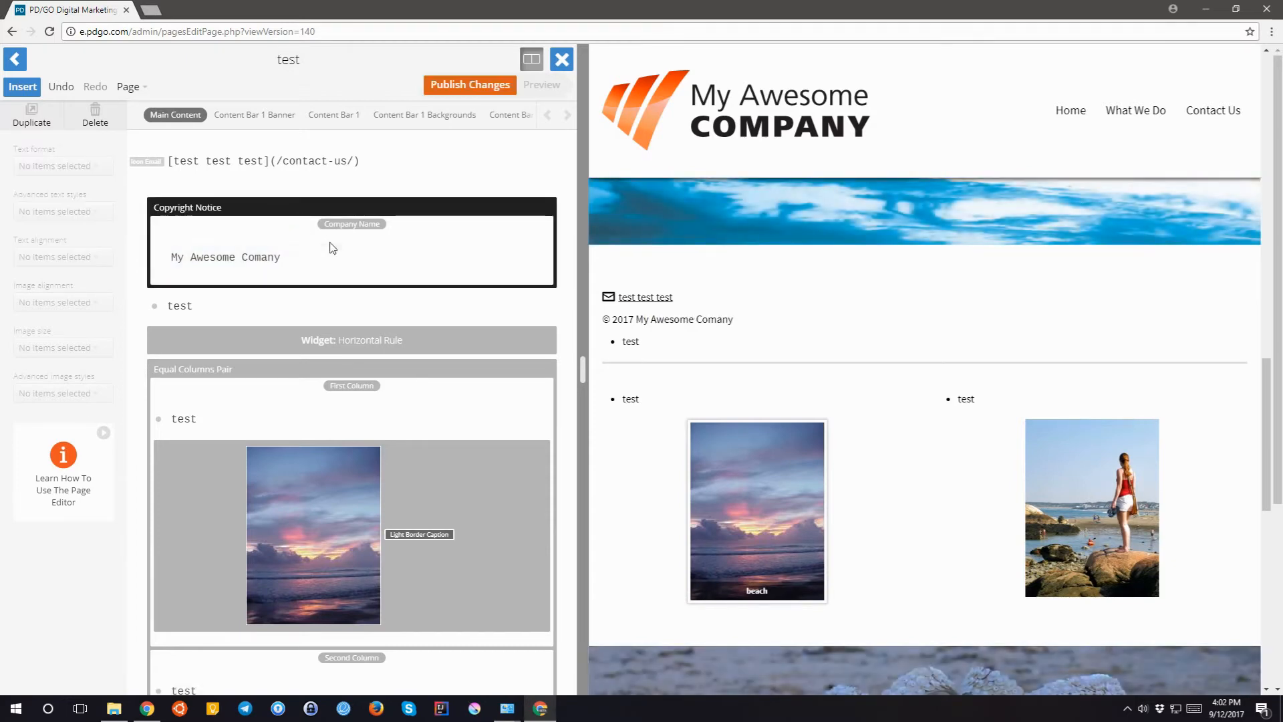
click(96, 123)
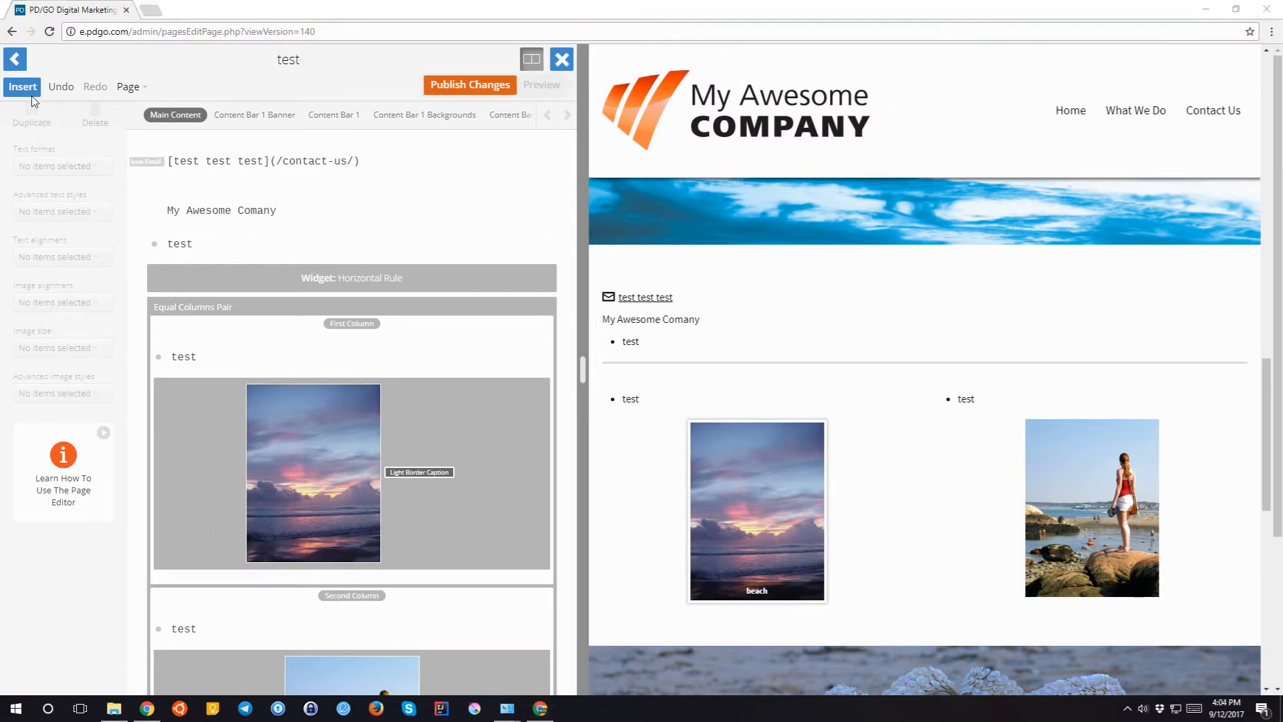
- Look through the Images panel, close the Insert panel, and reopen it
click(22, 85)
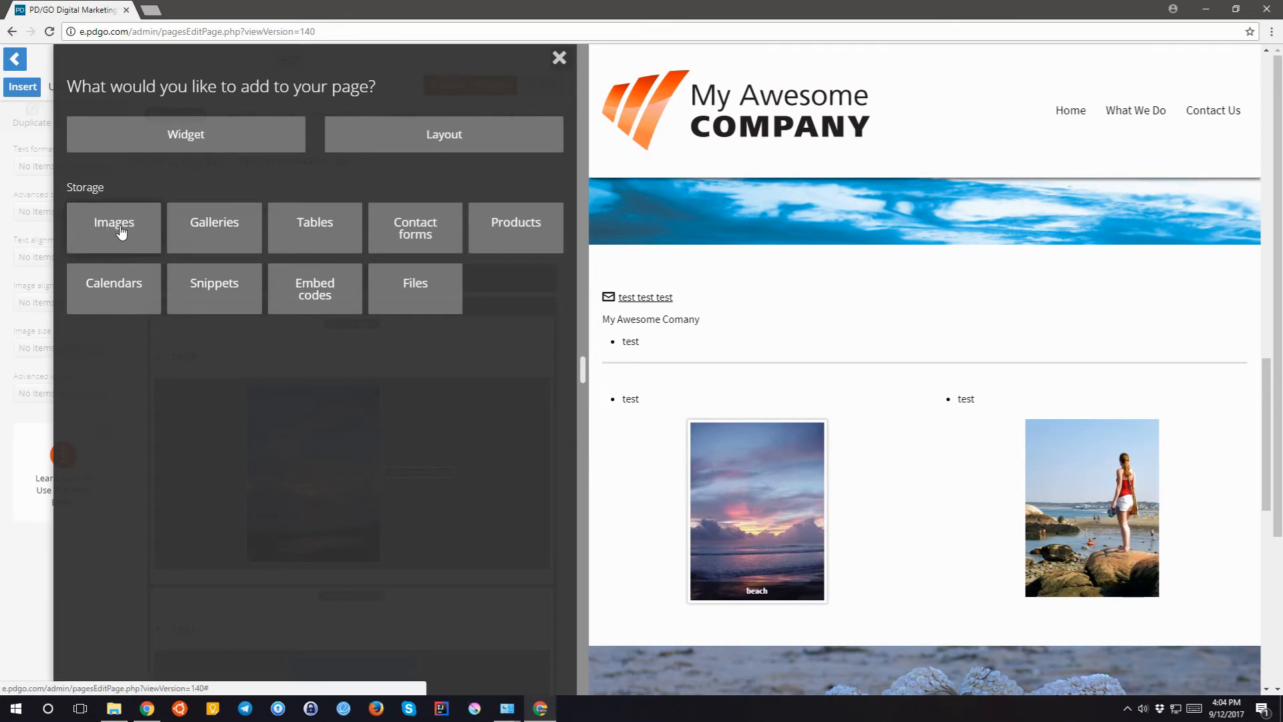
click(118, 232)
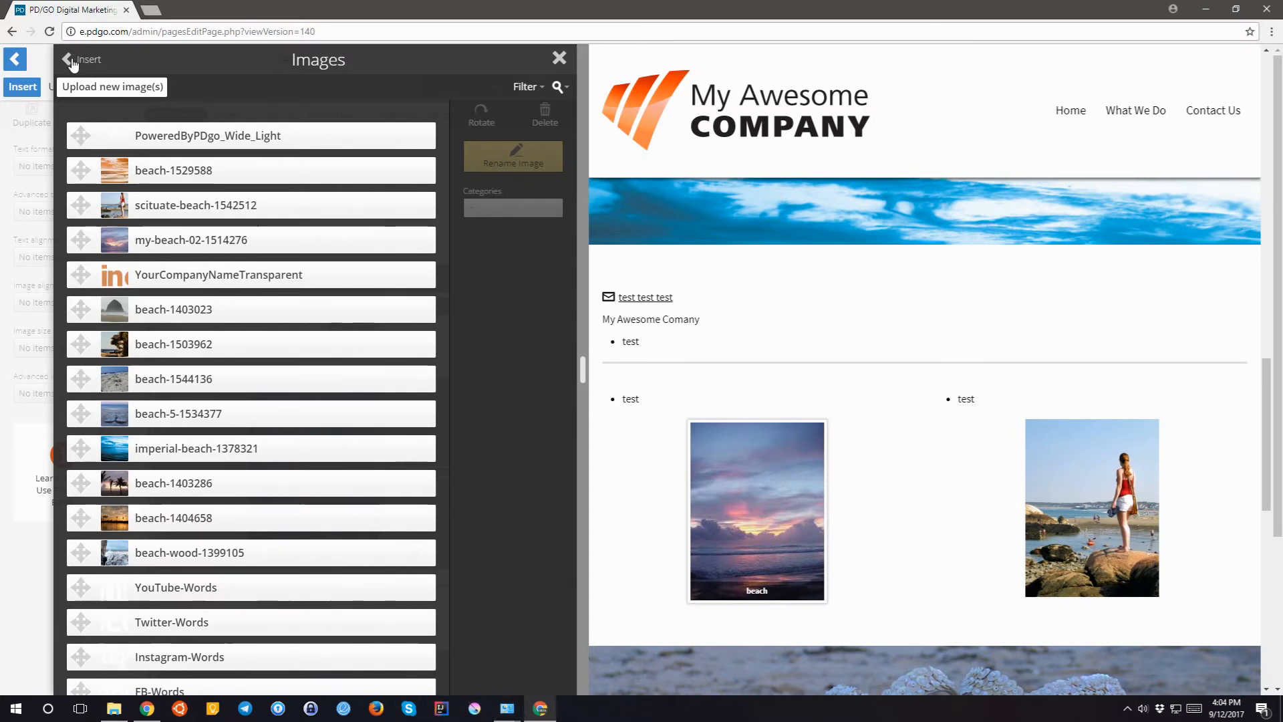
click(73, 60)
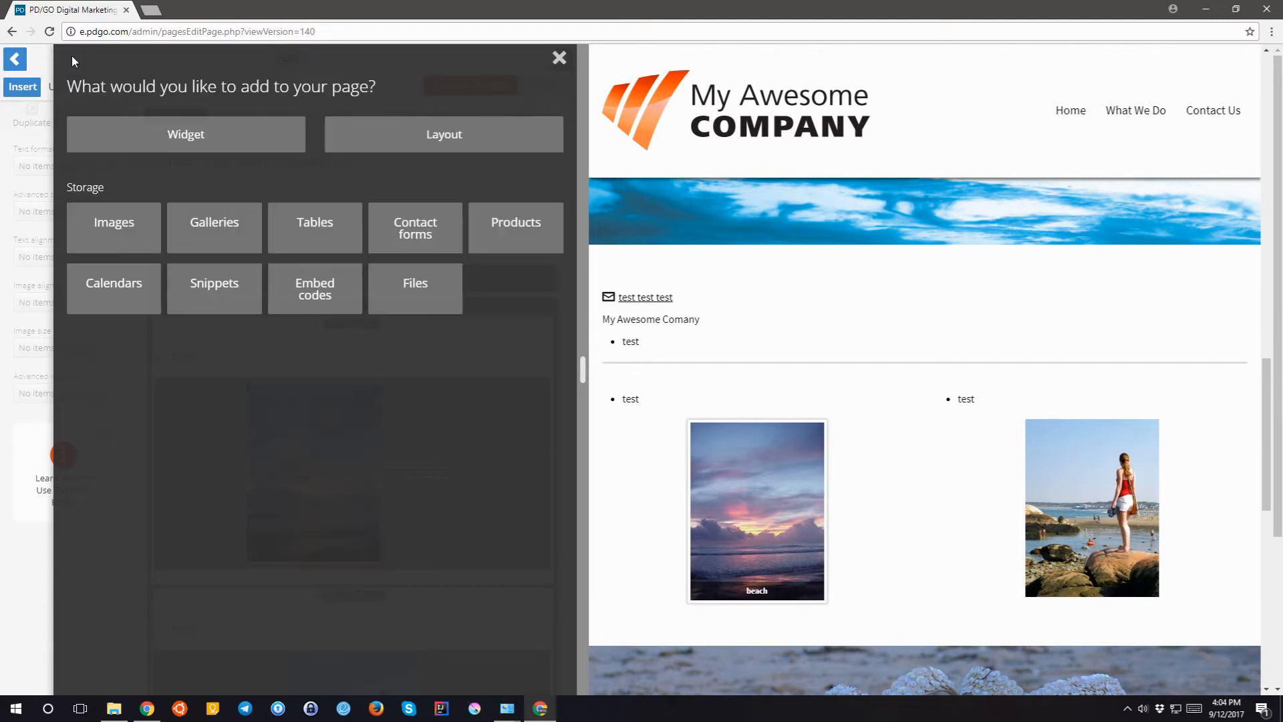
click(559, 60)
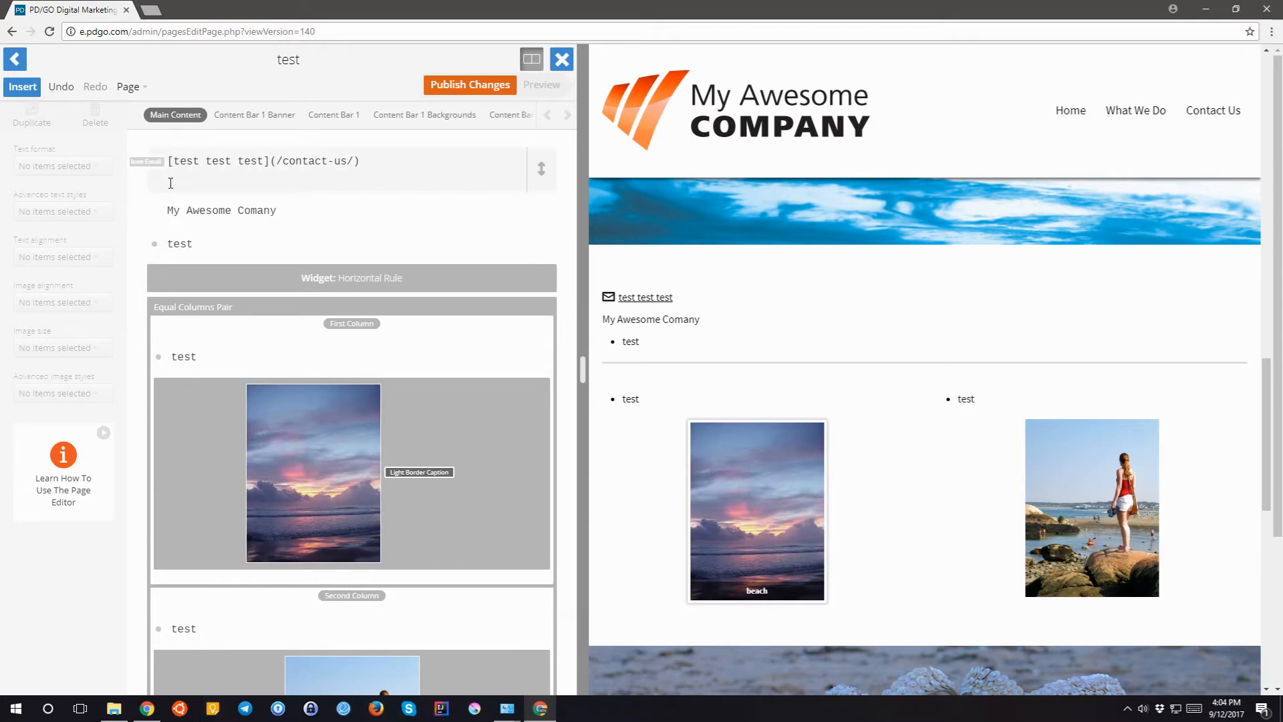
click(32, 88)
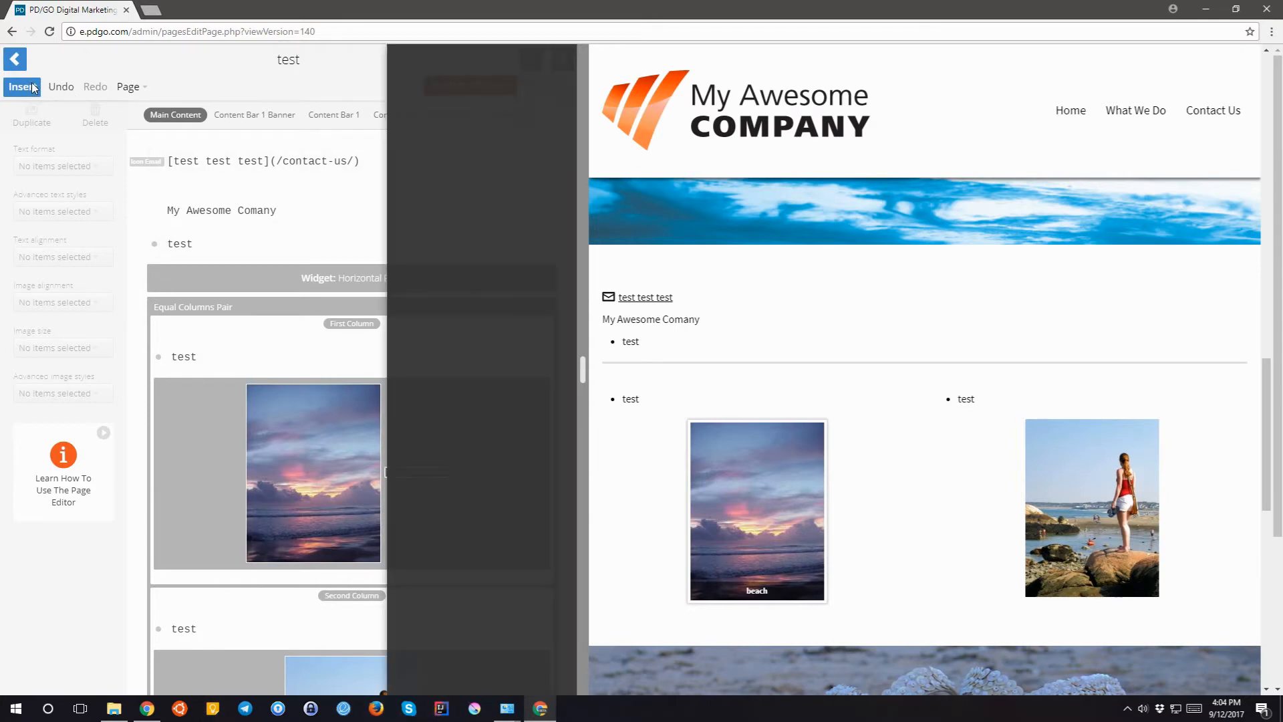
- Assign the scituate-beach-1542512 image to the Test category
click(122, 229)
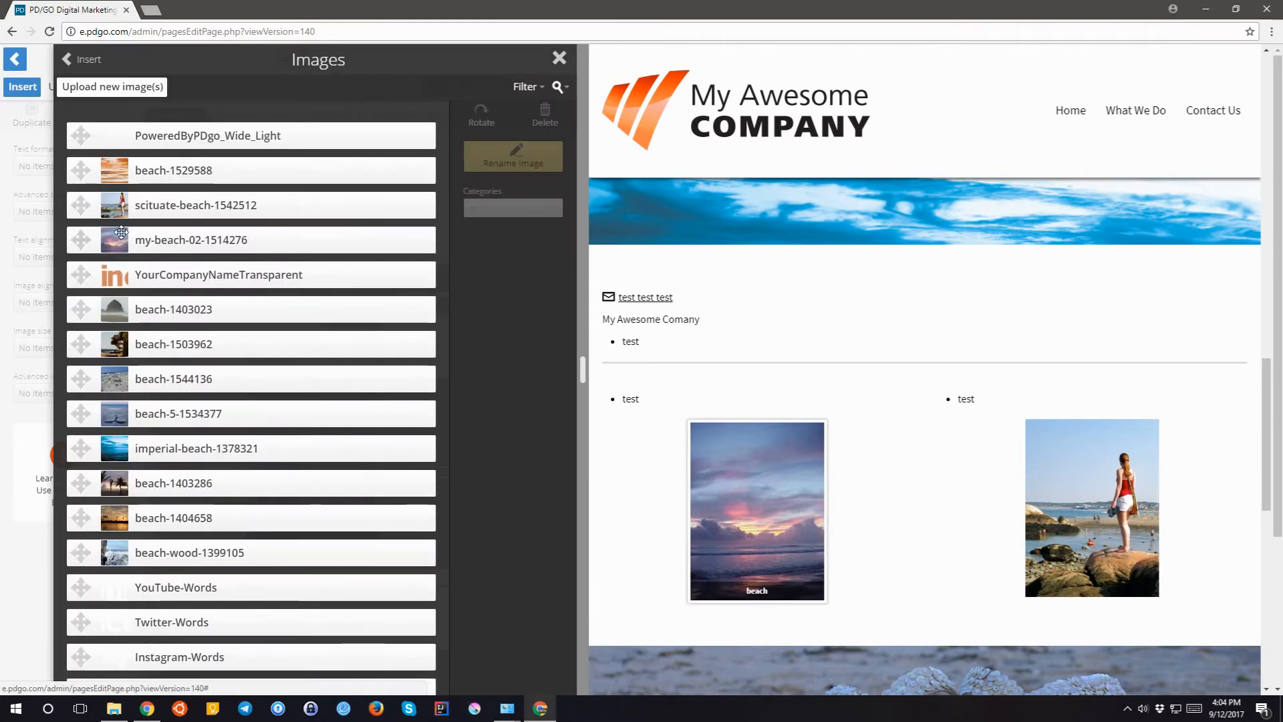
click(167, 207)
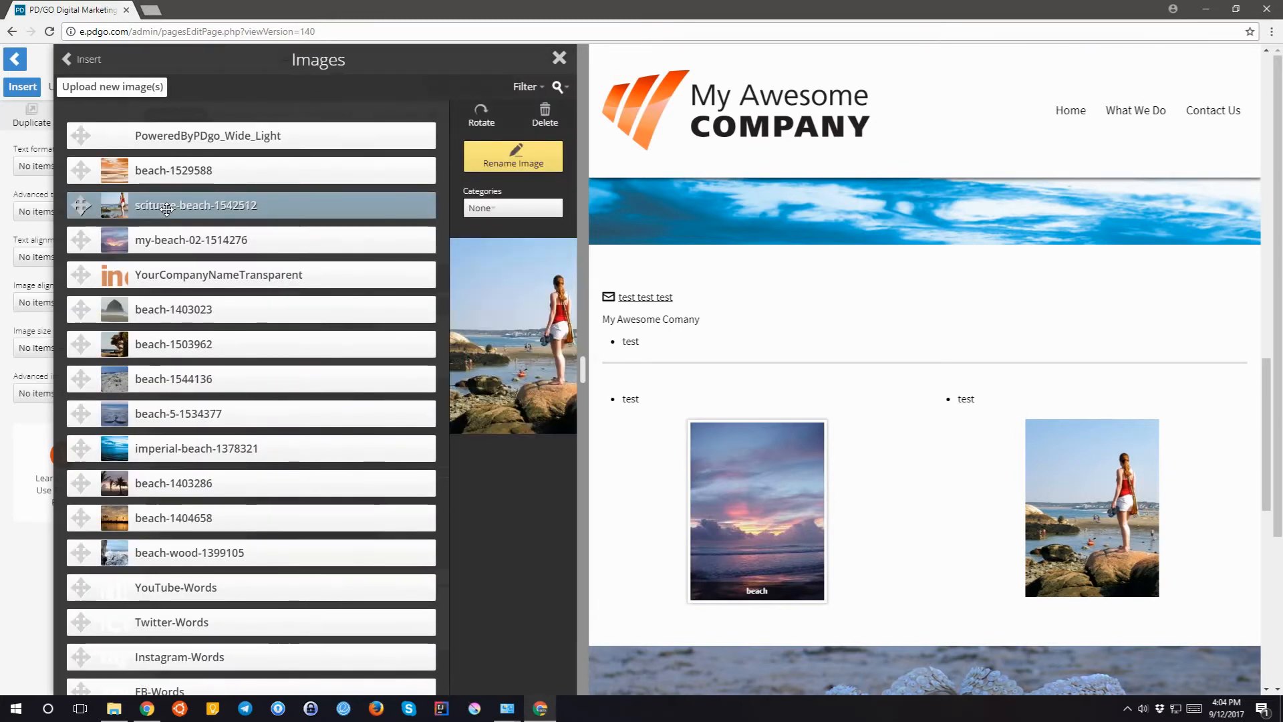
click(491, 216)
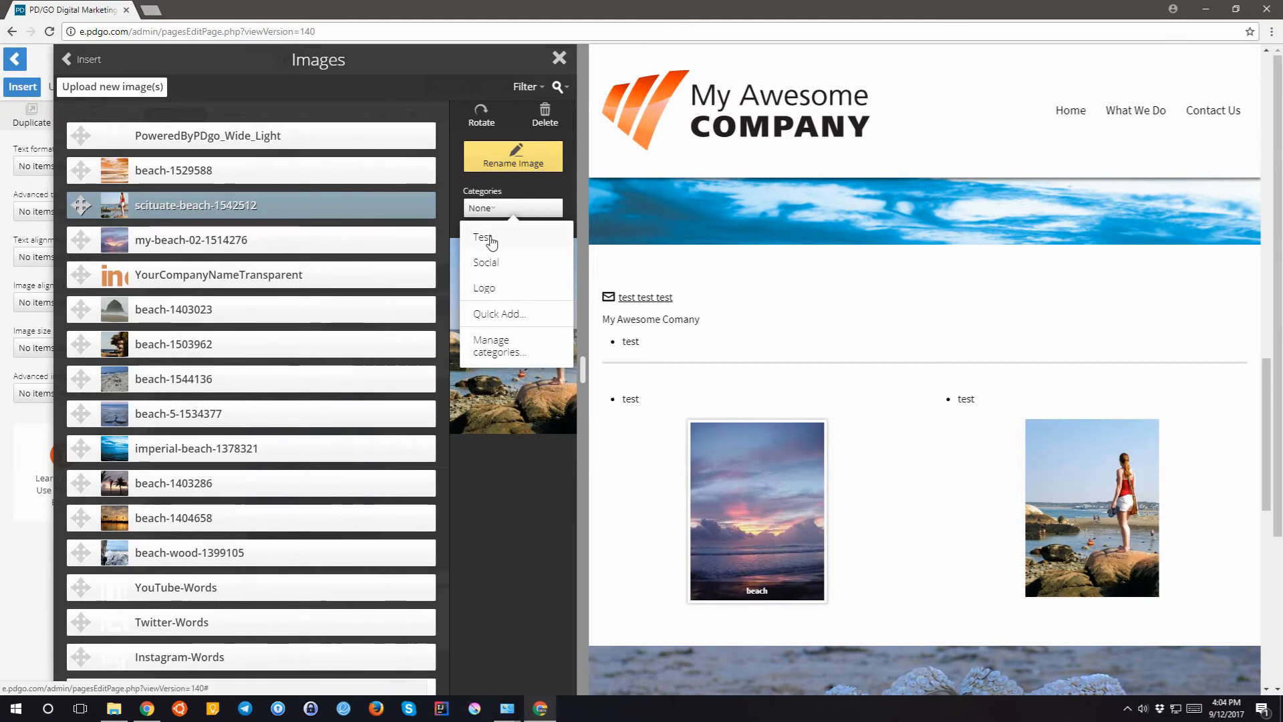
click(491, 239)
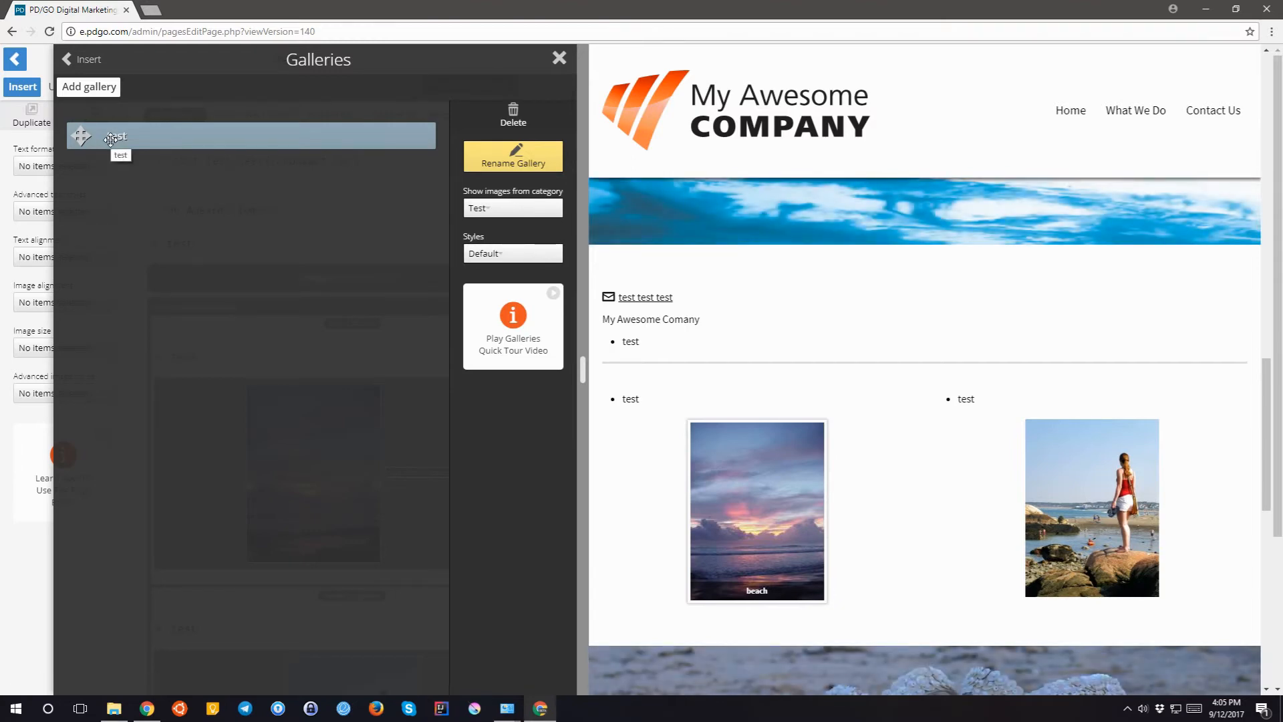
- Keep the test gallery on the Test category and change its style to Slideshow
click(491, 211)
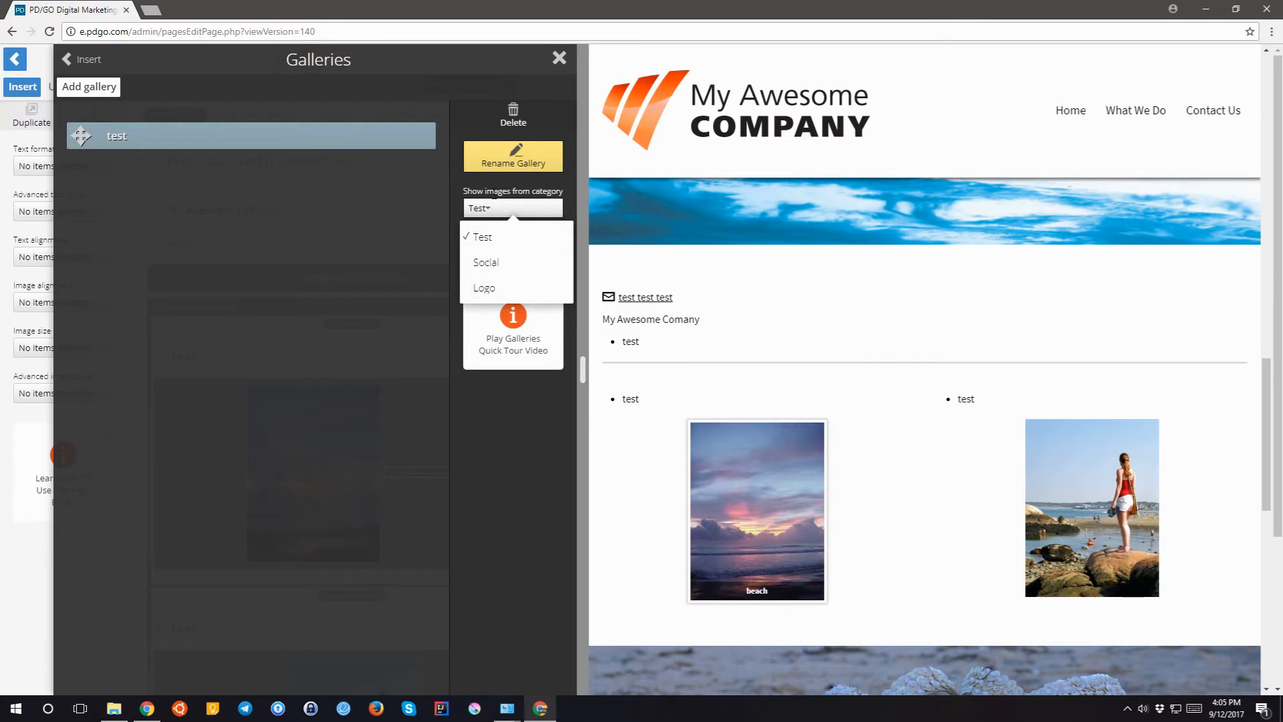
click(491, 192)
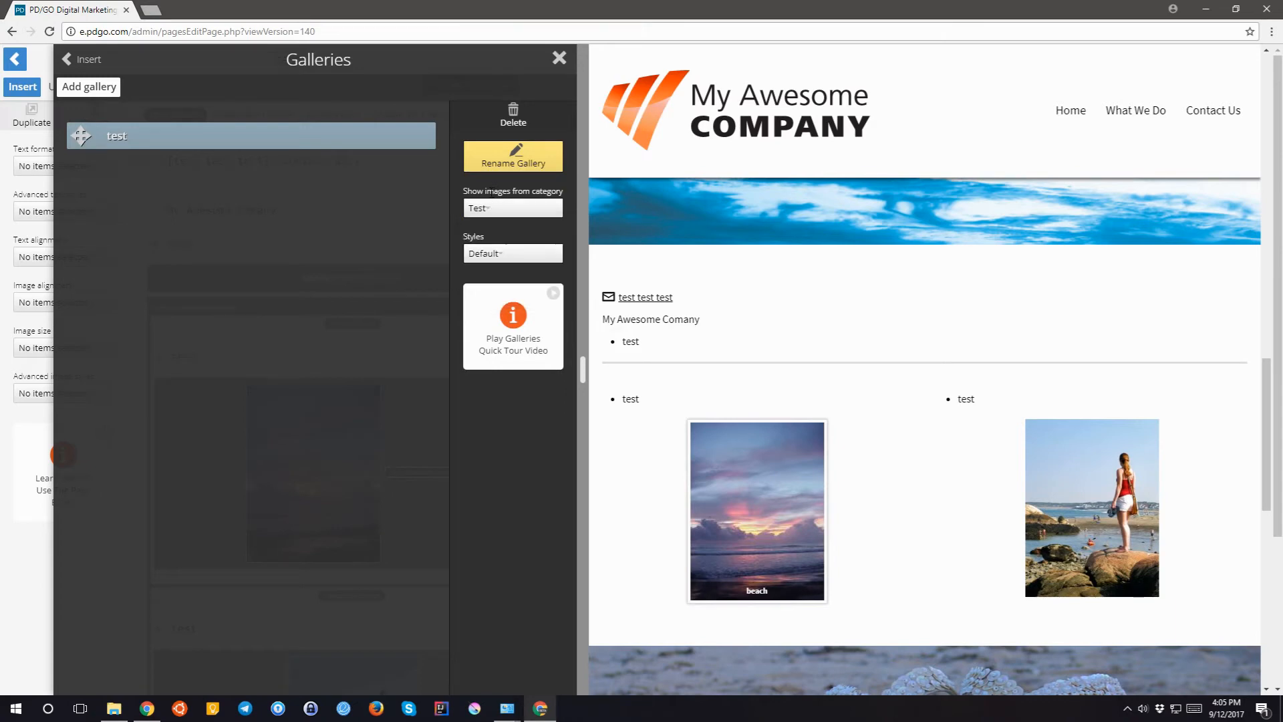
click(483, 257)
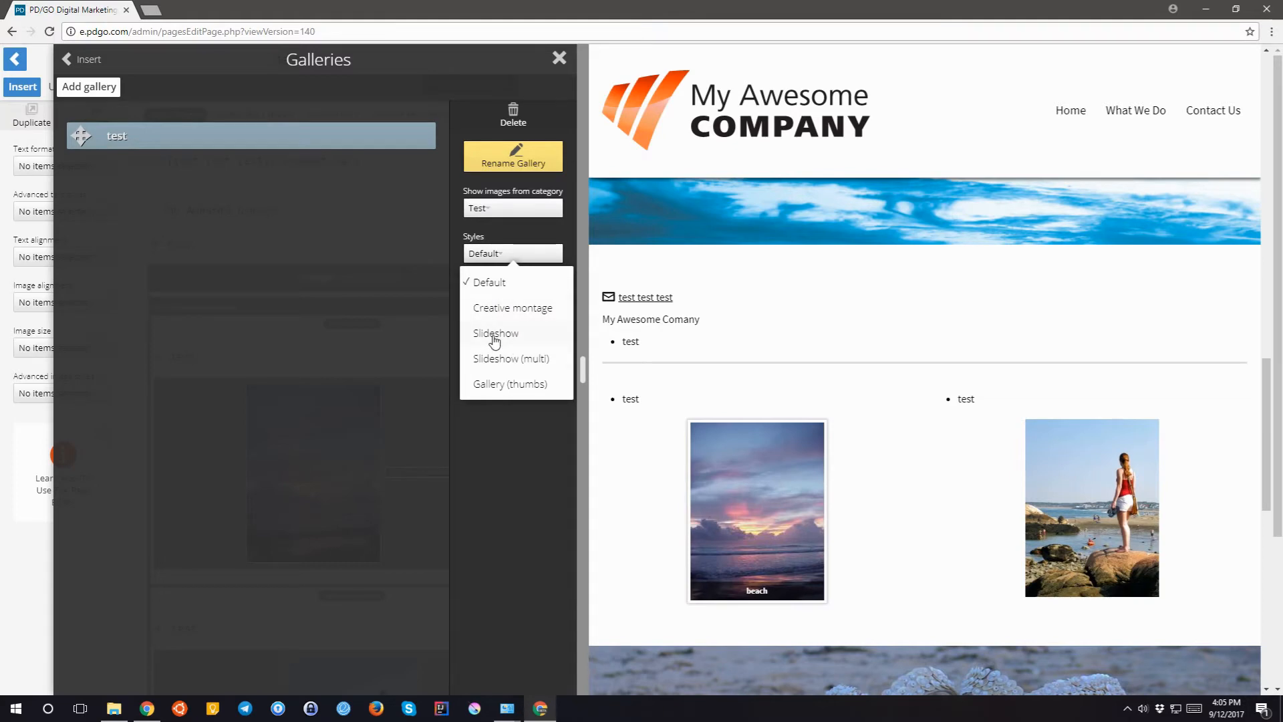
click(495, 334)
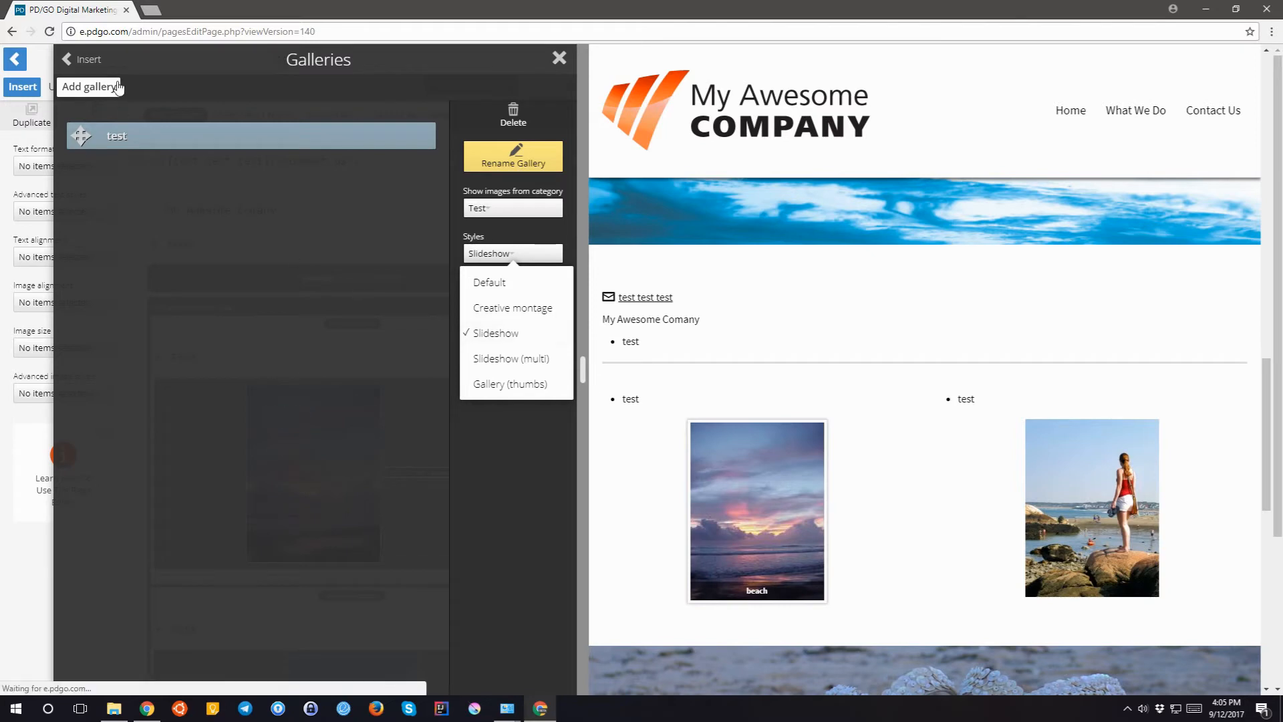
click(79, 60)
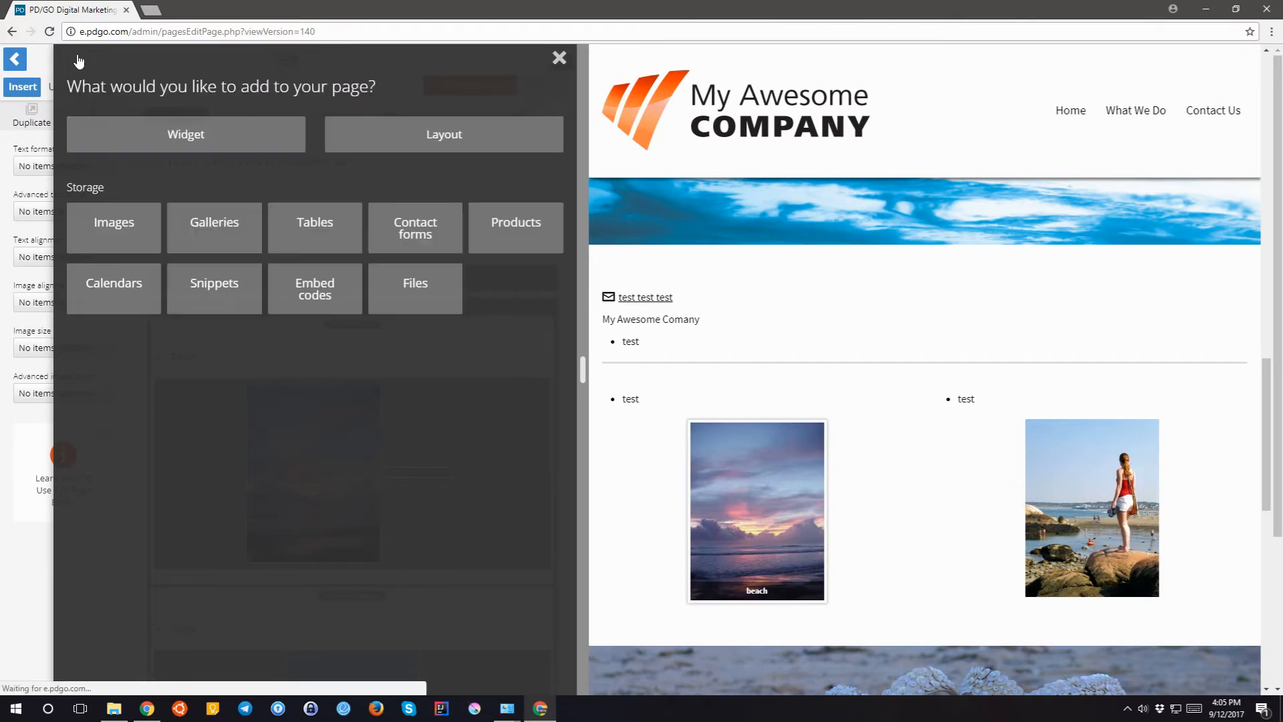
- Show images from all categories and tag the beach-1403023 image with the Test category
click(126, 238)
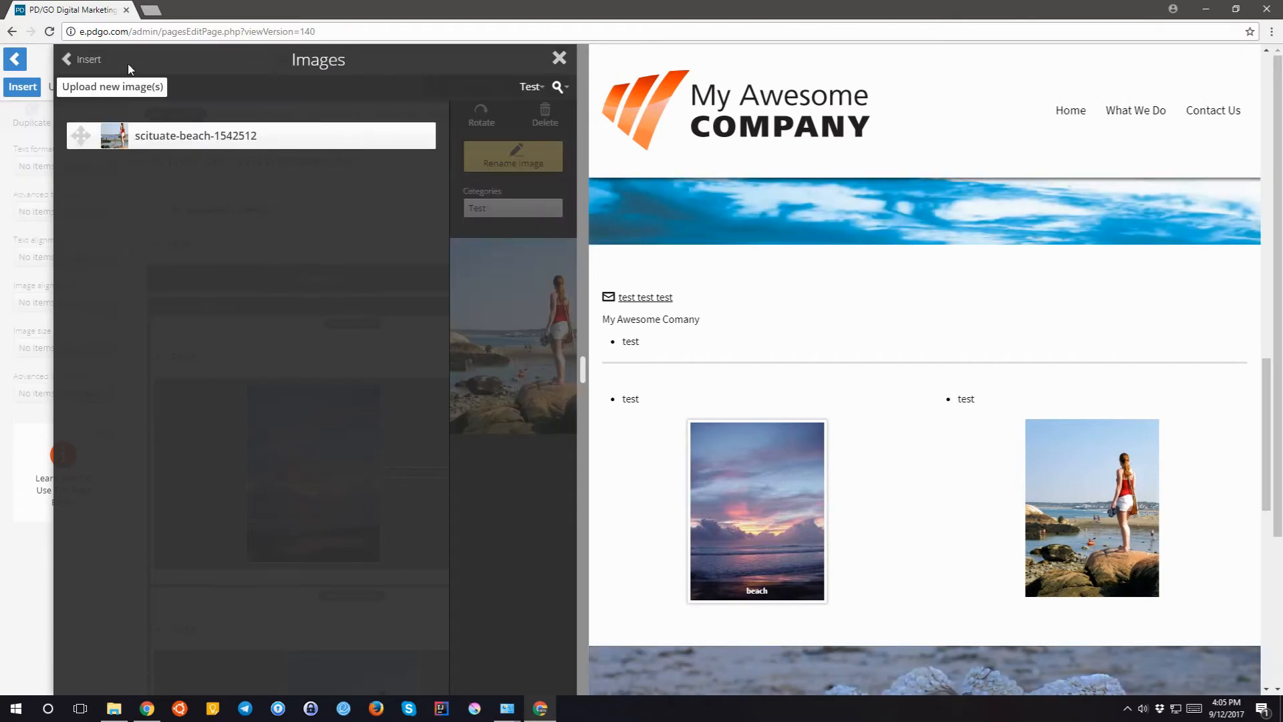
click(534, 87)
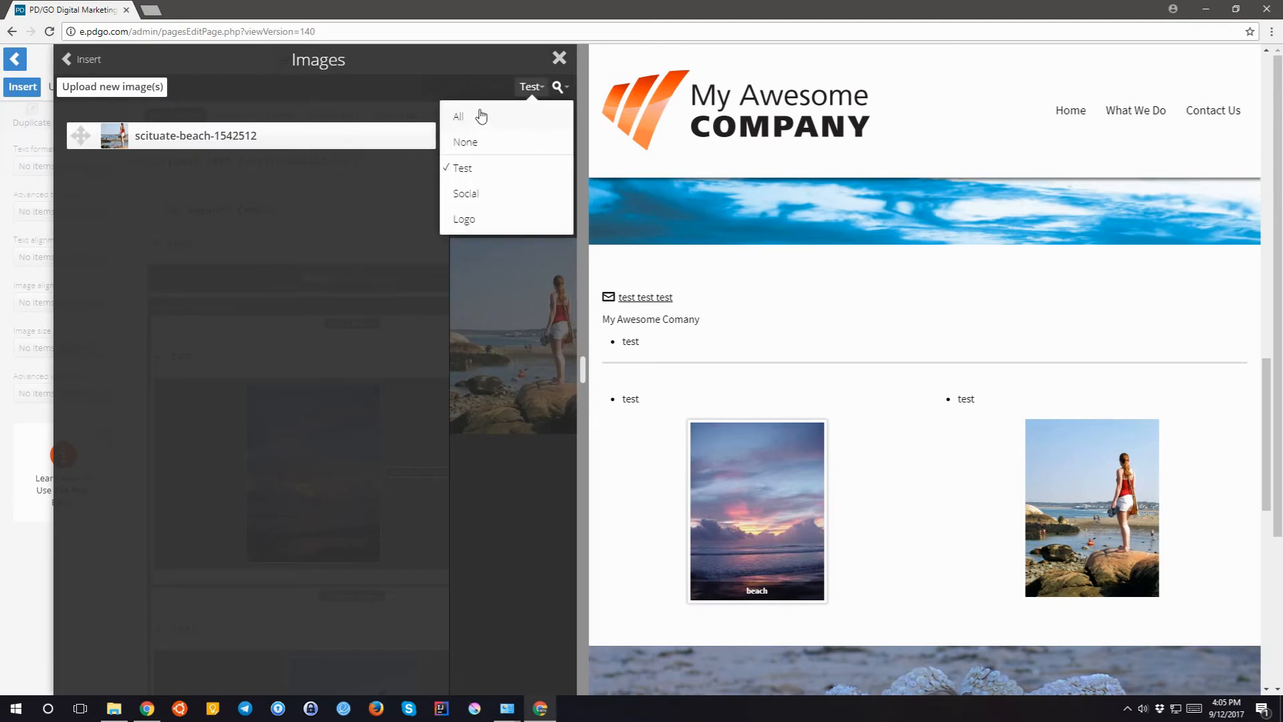
click(468, 119)
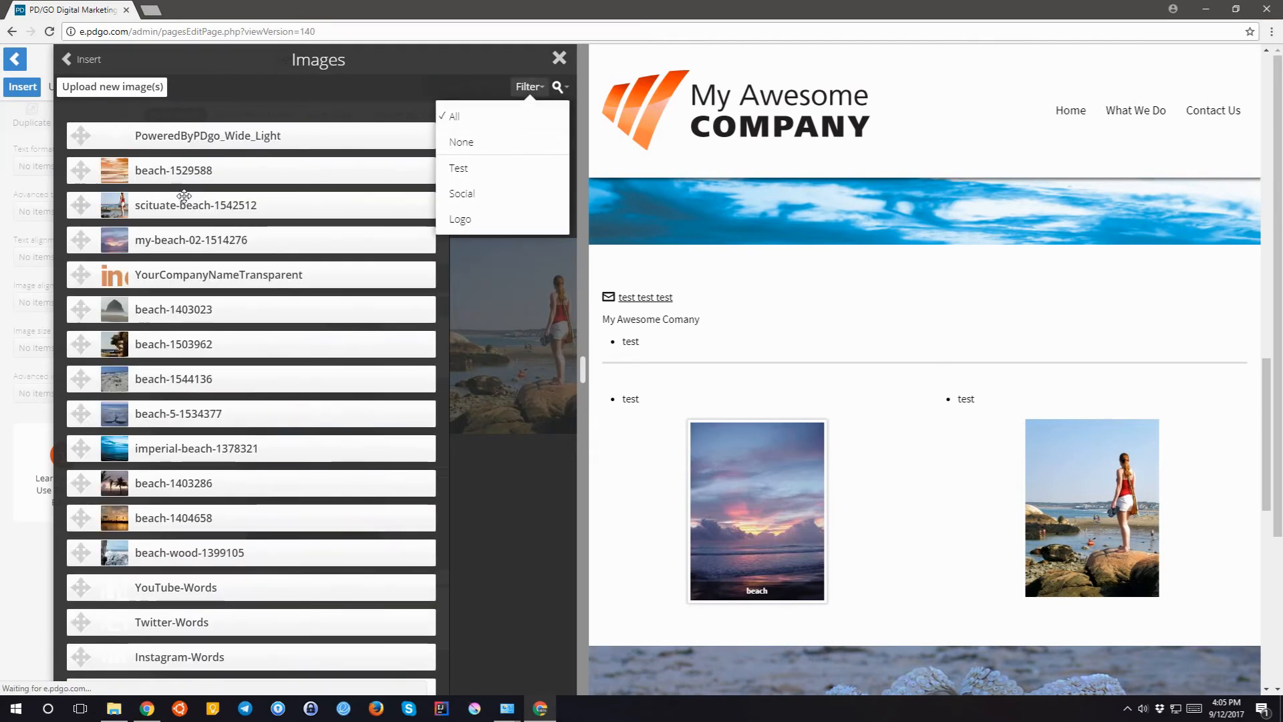
click(172, 310)
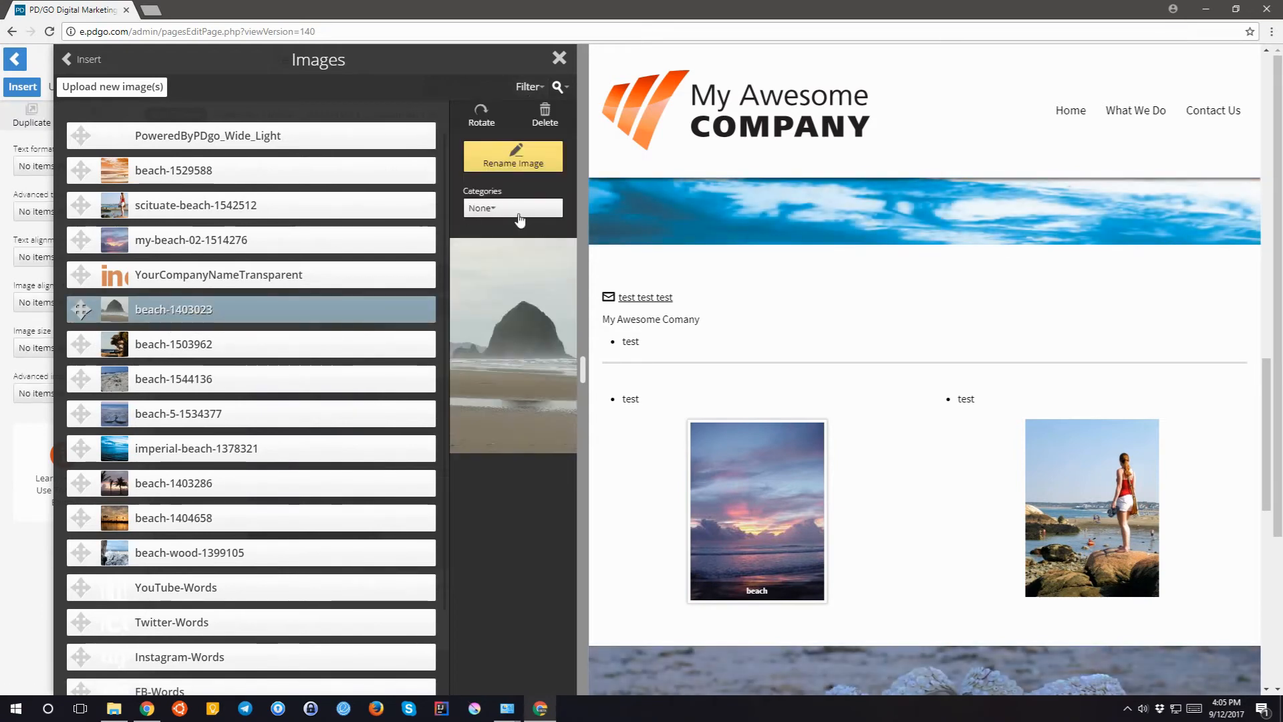
click(522, 210)
click(497, 247)
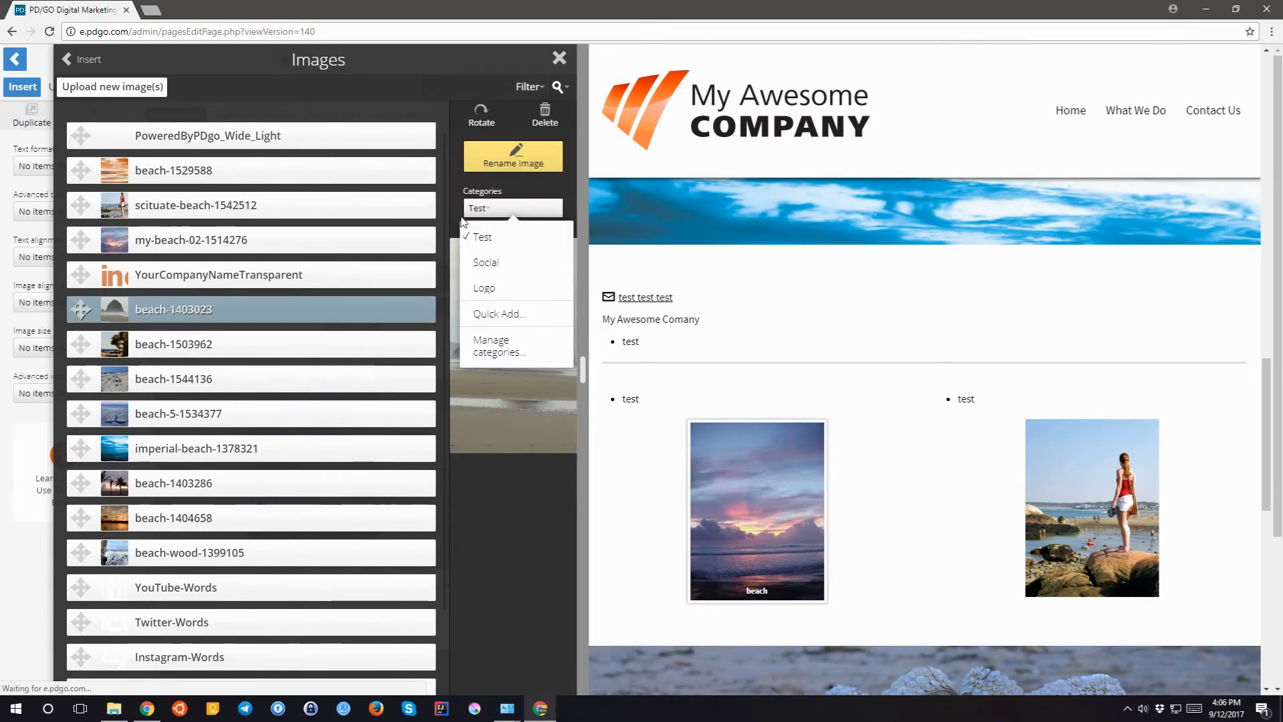
click(79, 65)
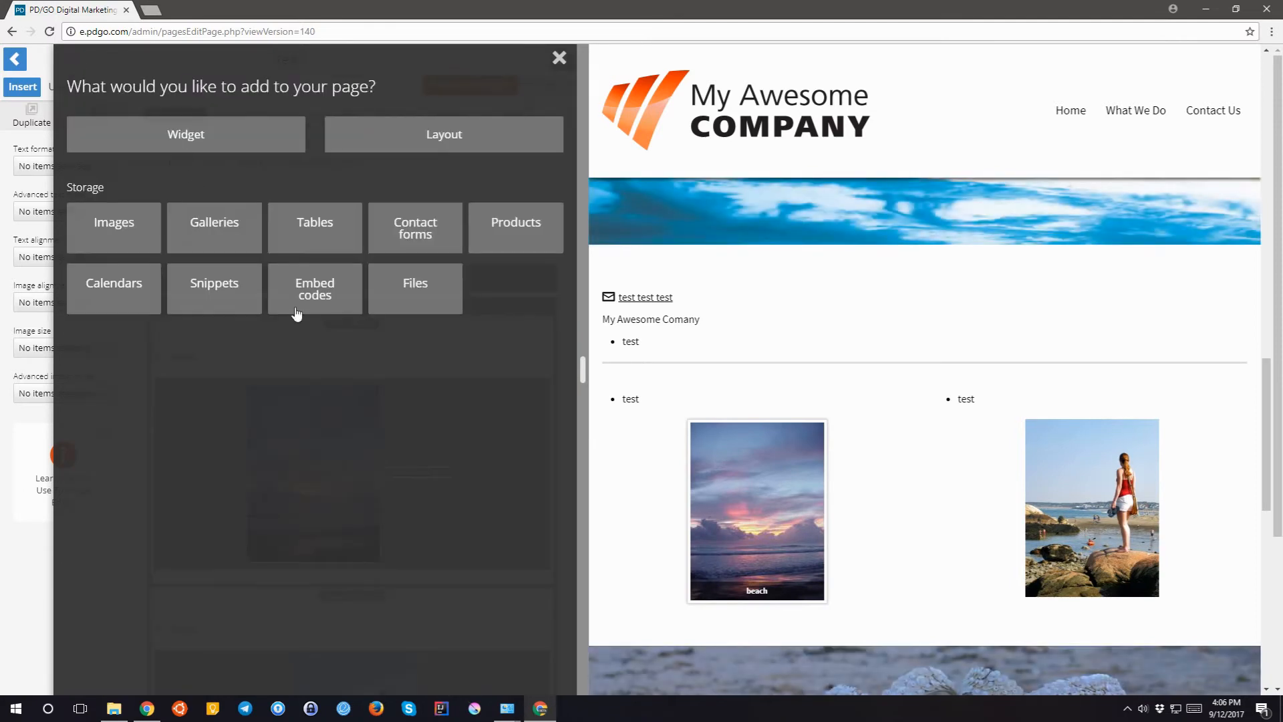
- Drag the 'test' gallery into the page just above the Horizontal Rule widget
click(214, 227)
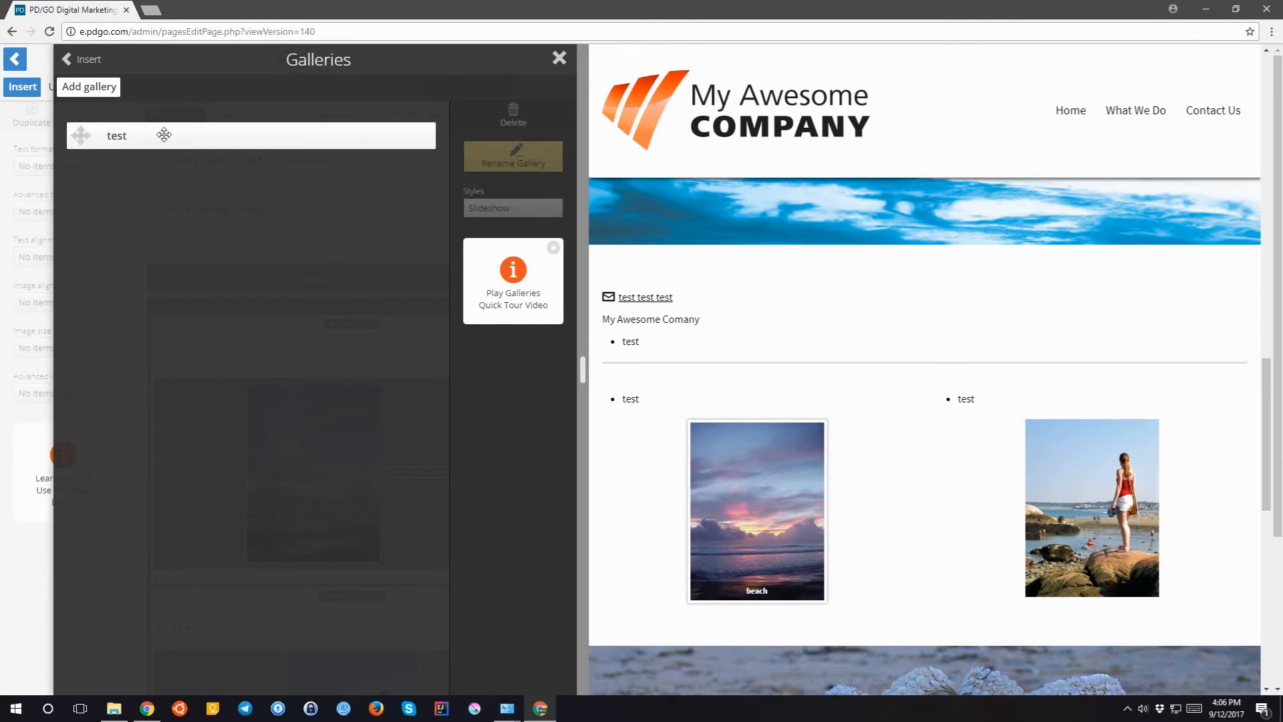
drag(164, 134, 247, 239)
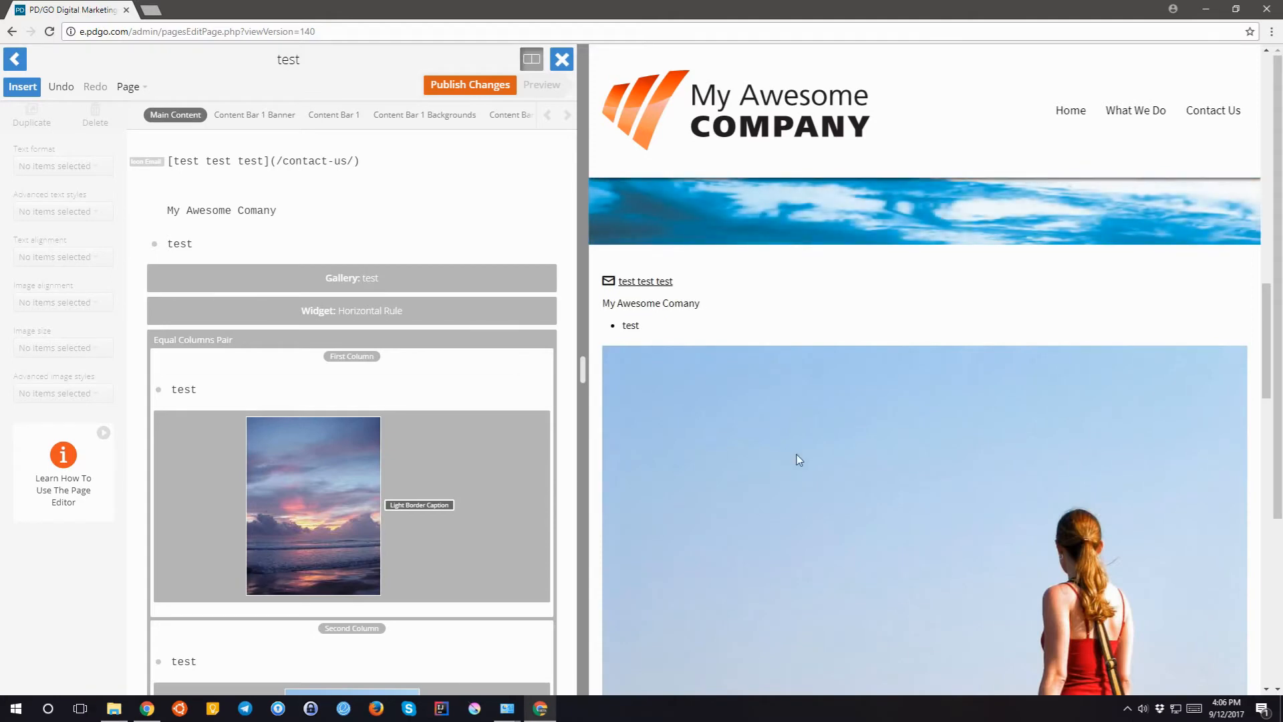
scroll(797, 455, down, 5)
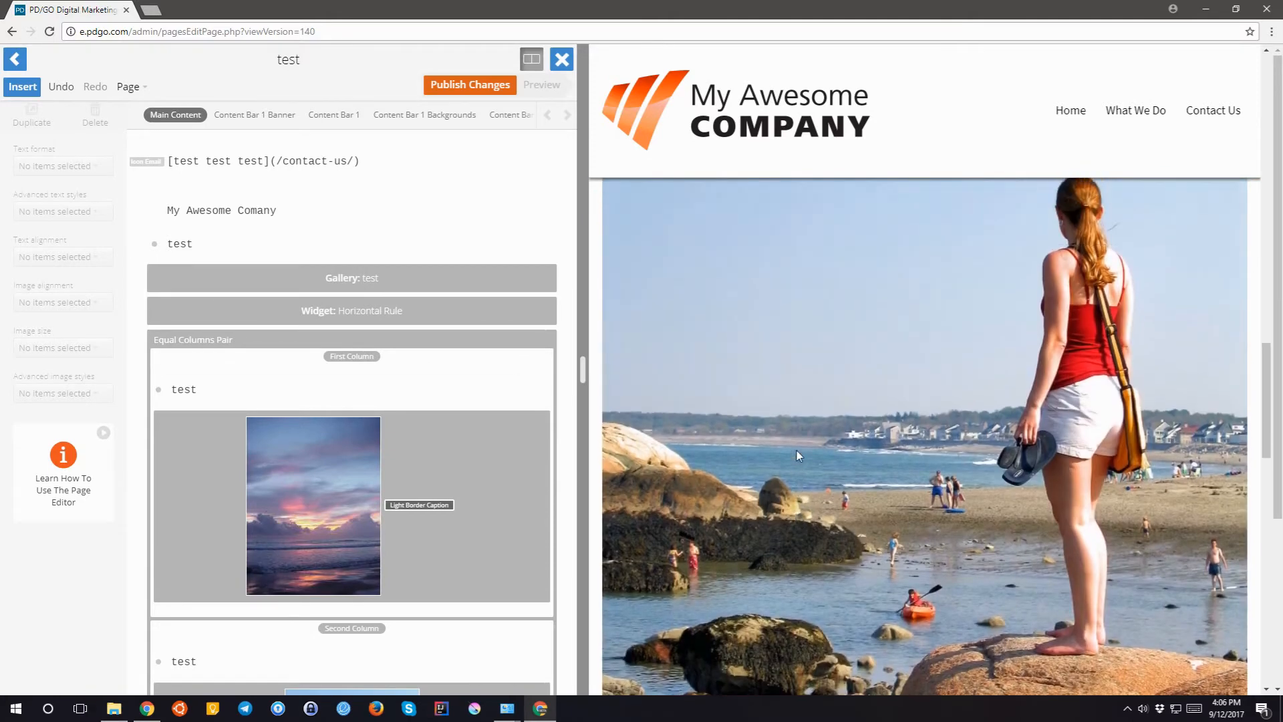
scroll(796, 454, down, 7)
scroll(796, 454, up, 3)
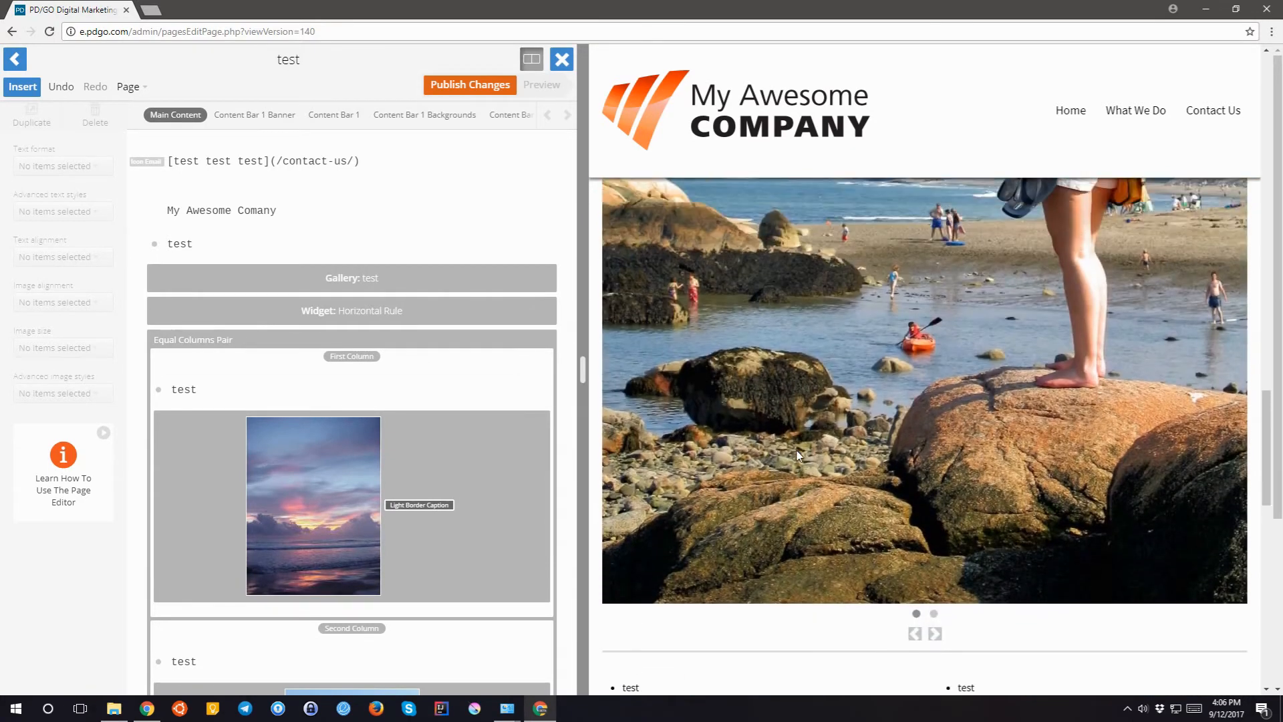
scroll(796, 449, up, 1)
scroll(795, 447, down, 2)
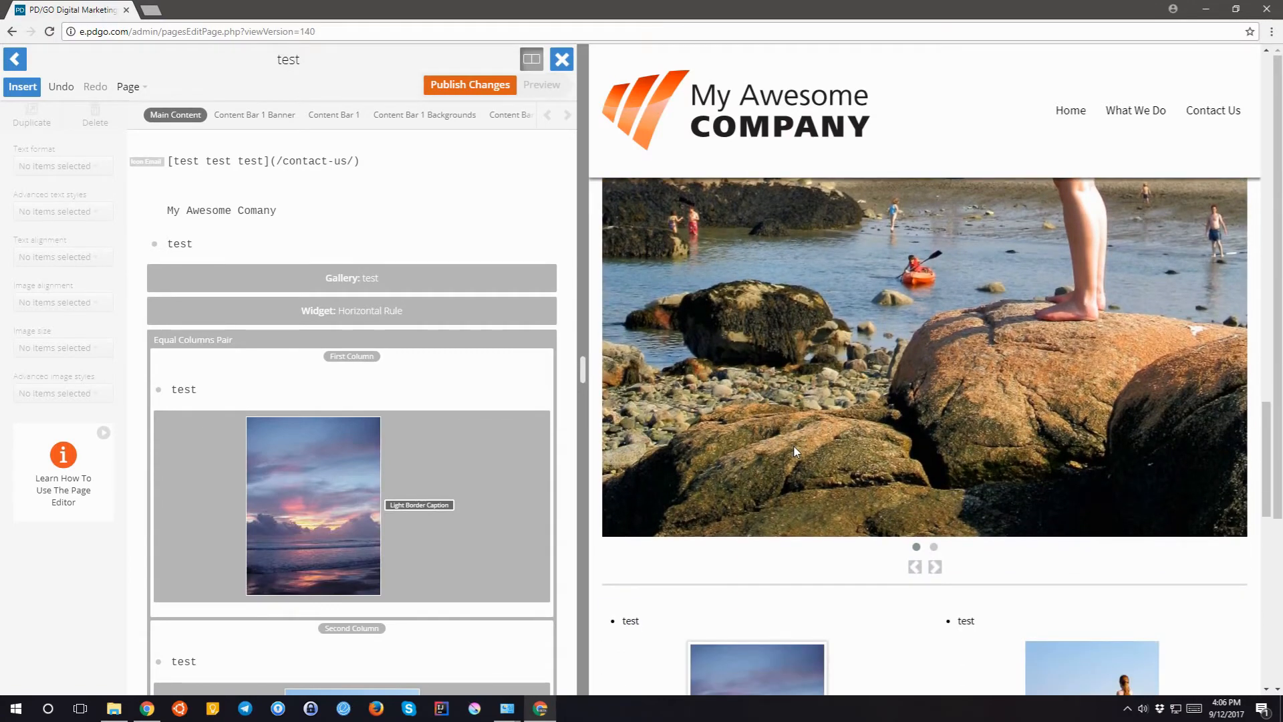
scroll(794, 446, up, 1)
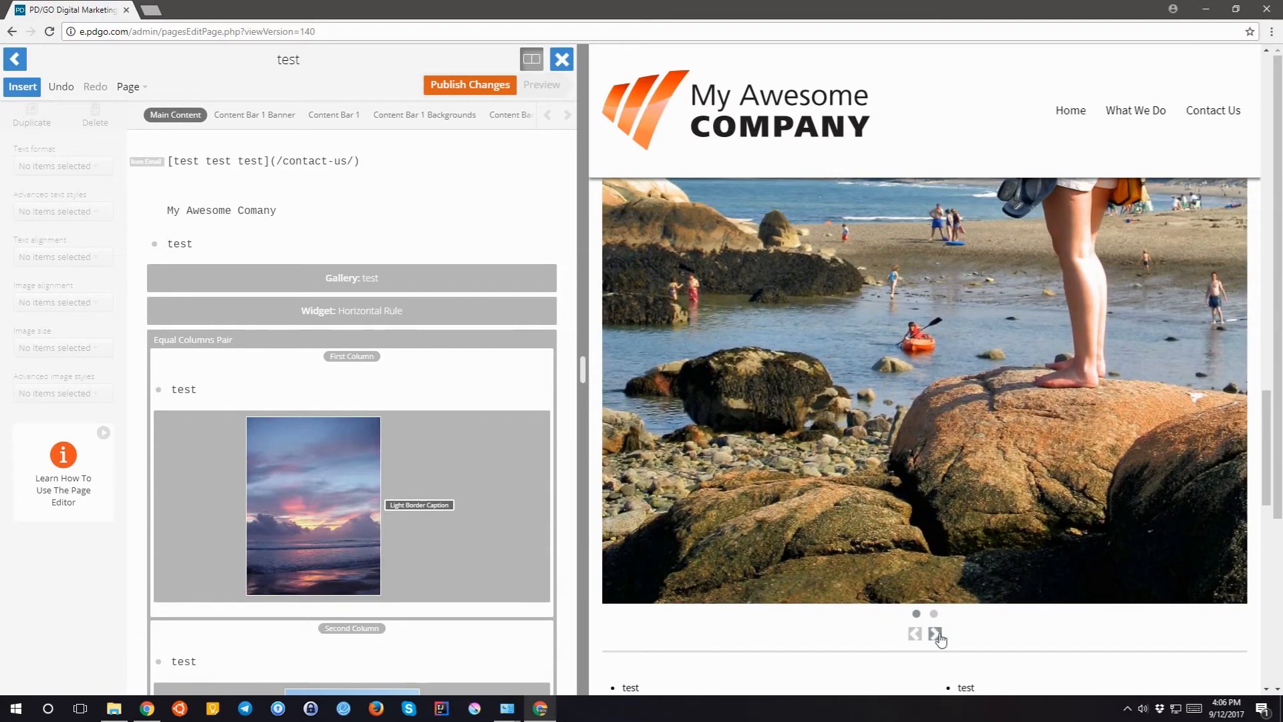
- Step through the gallery preview's beach photos with the next and previous arrows
click(934, 633)
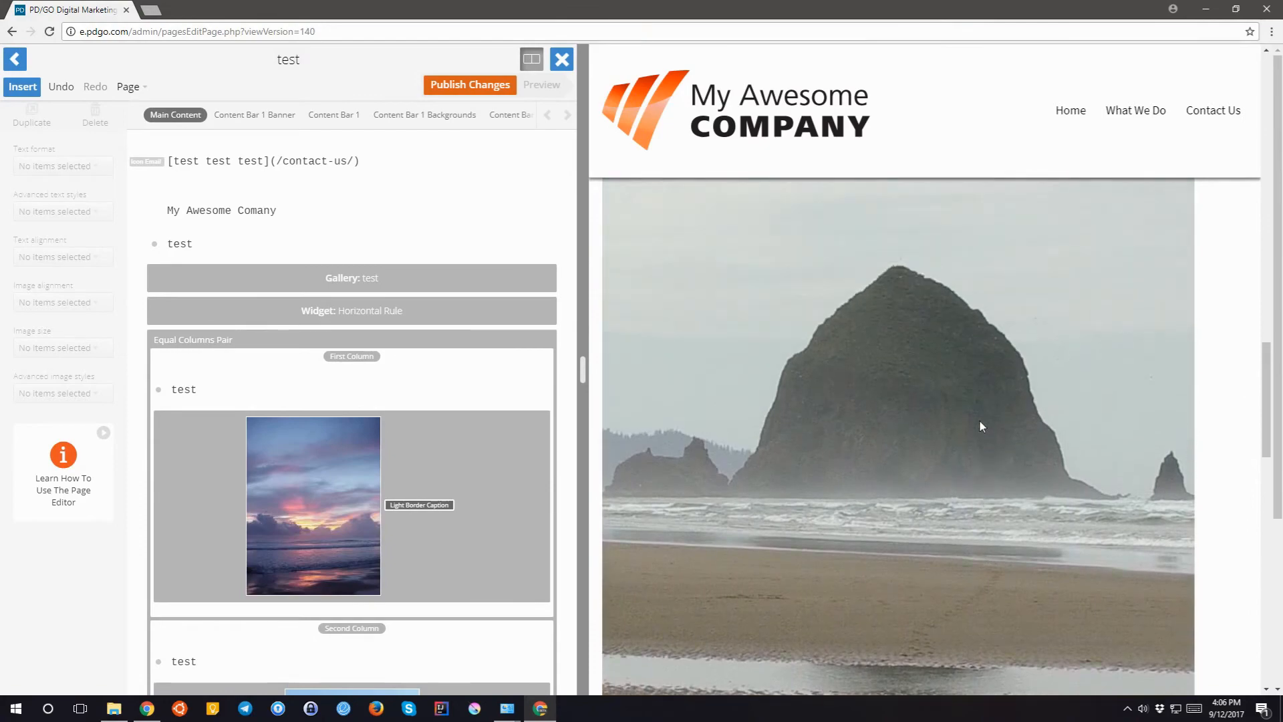
scroll(957, 531, down, 3)
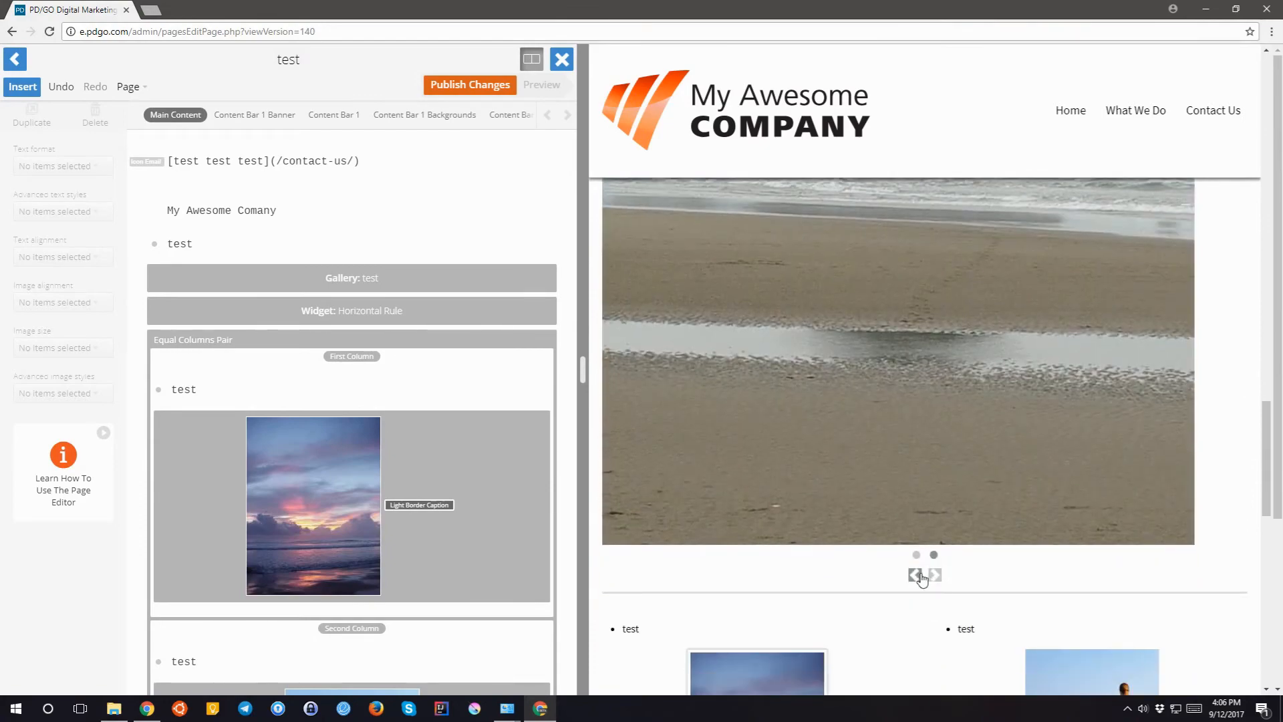
click(915, 574)
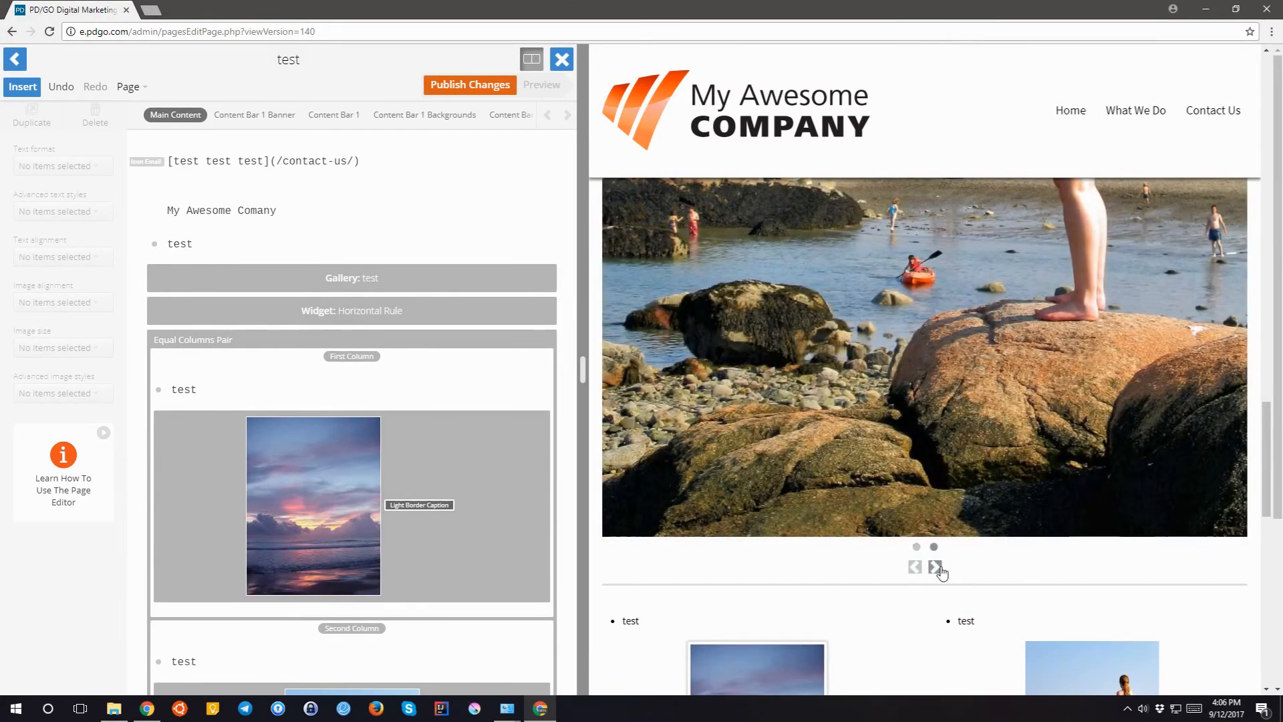
click(935, 567)
scroll(941, 568, up, 5)
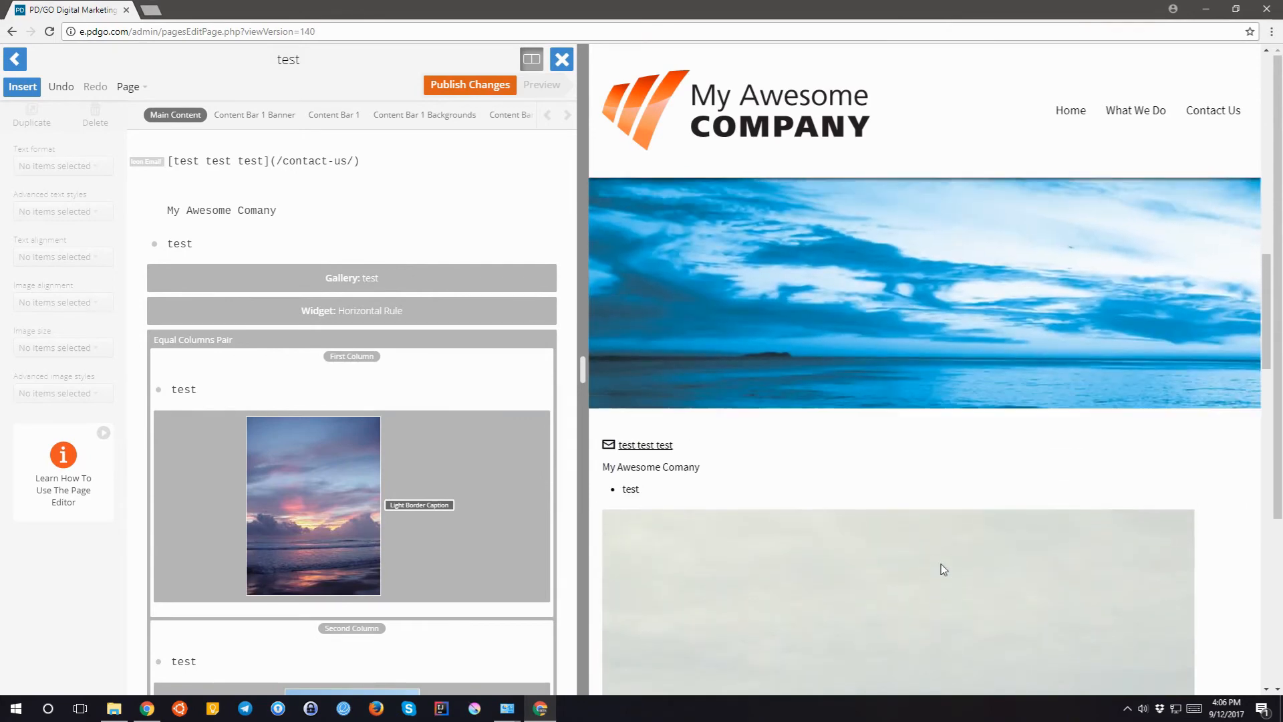
scroll(942, 569, up, 3)
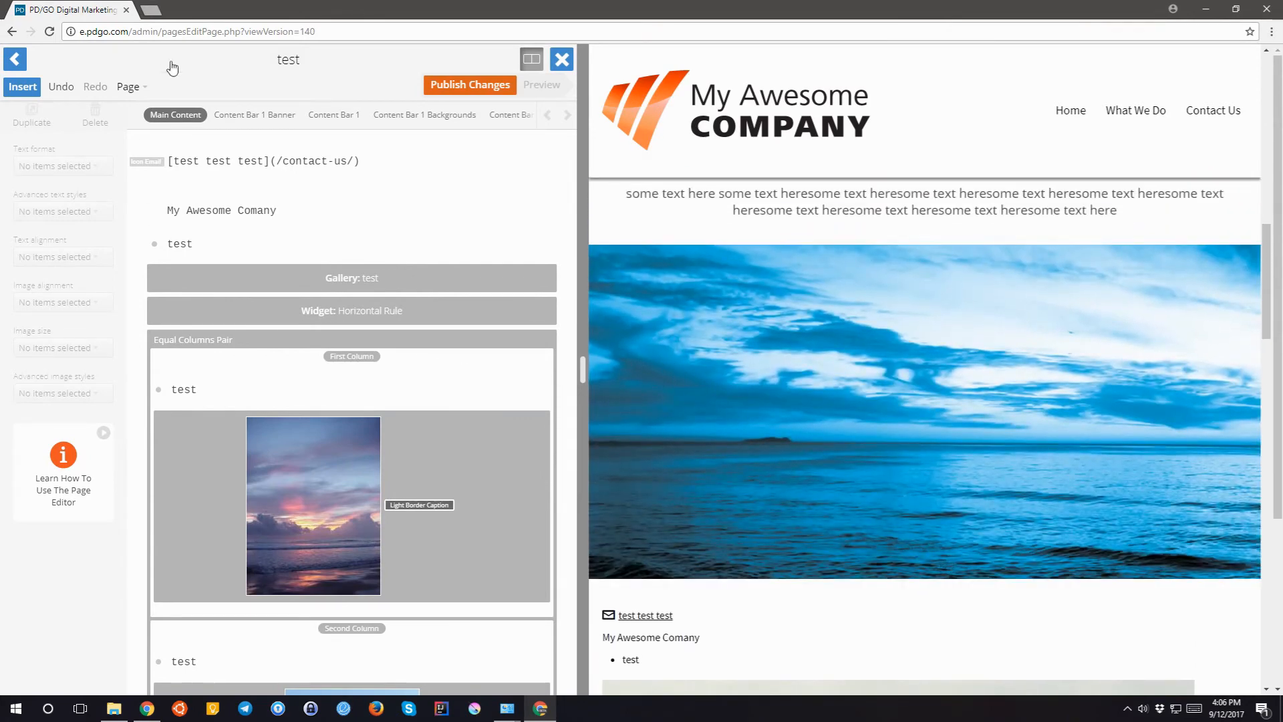
- Add a table named 'test' under Tables, cancelling the table data form without importing data
click(22, 86)
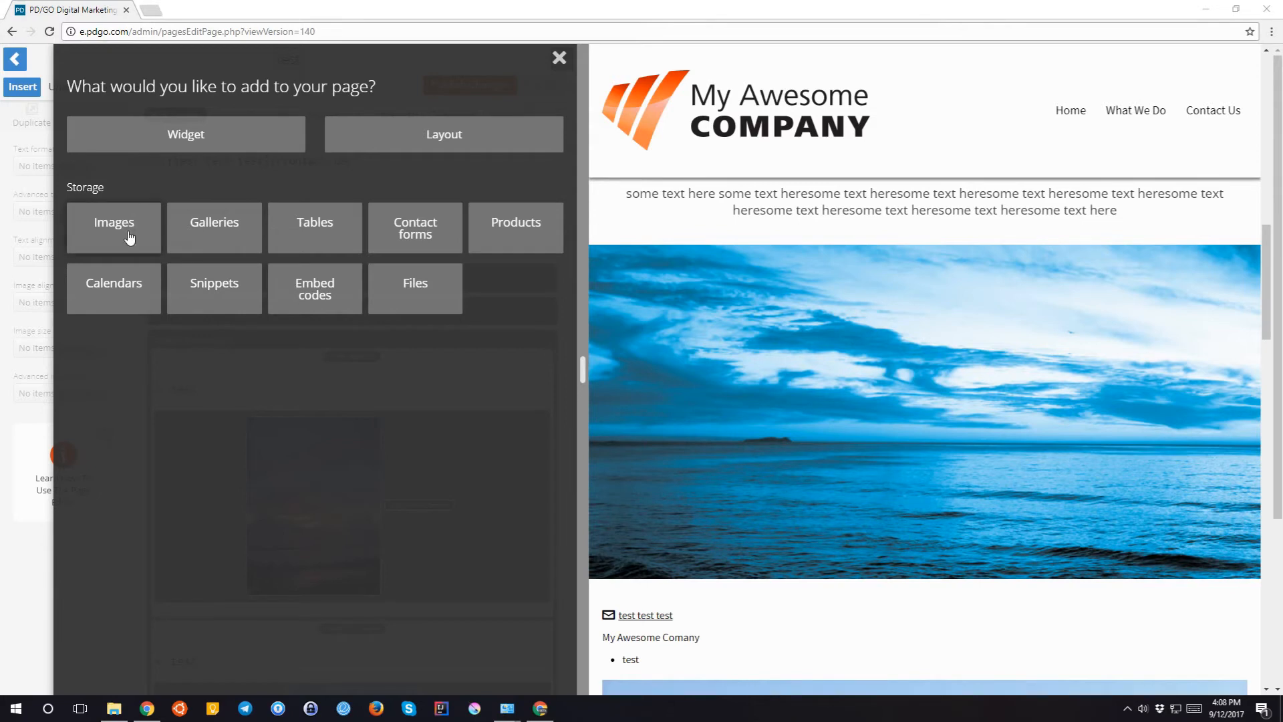
click(328, 244)
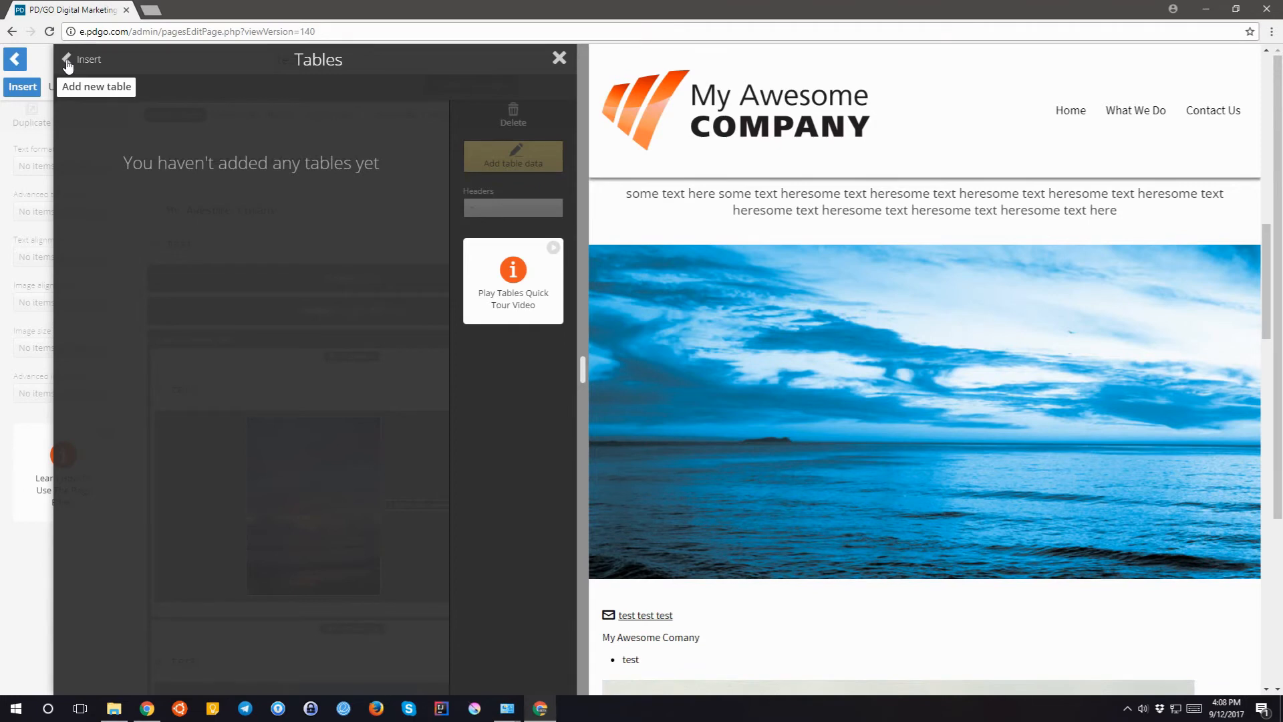
click(93, 98)
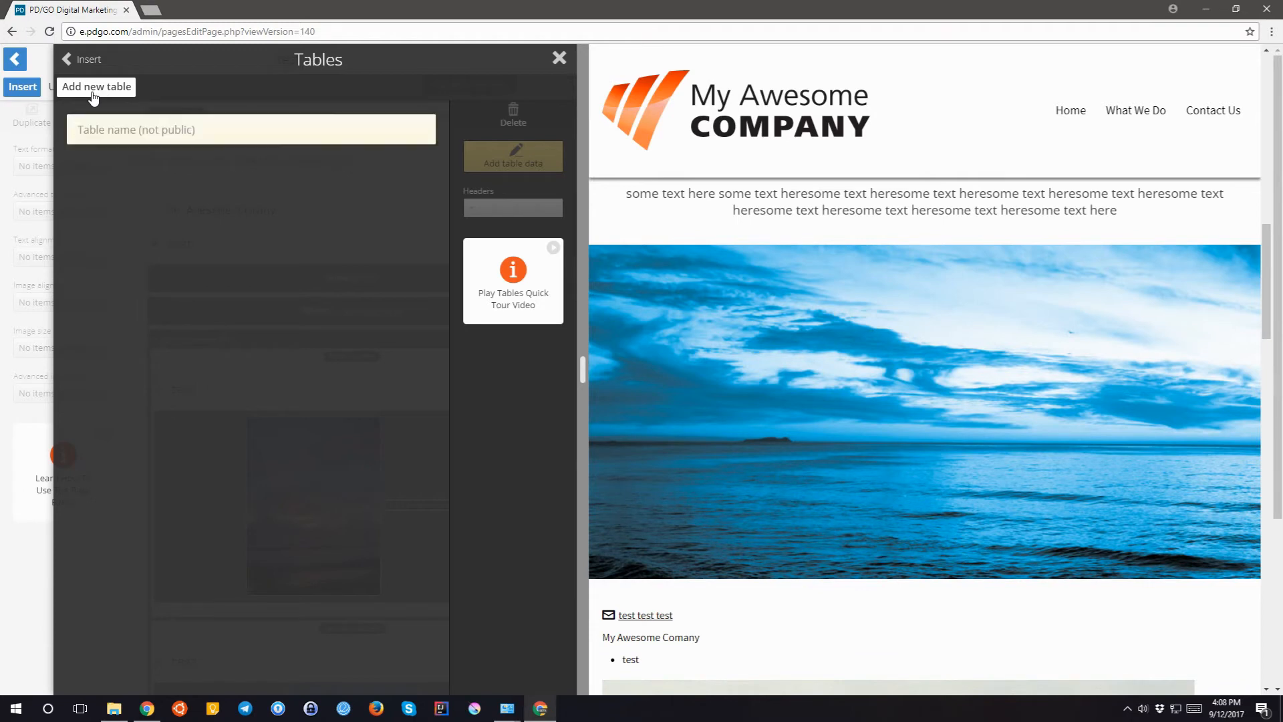
text(test)
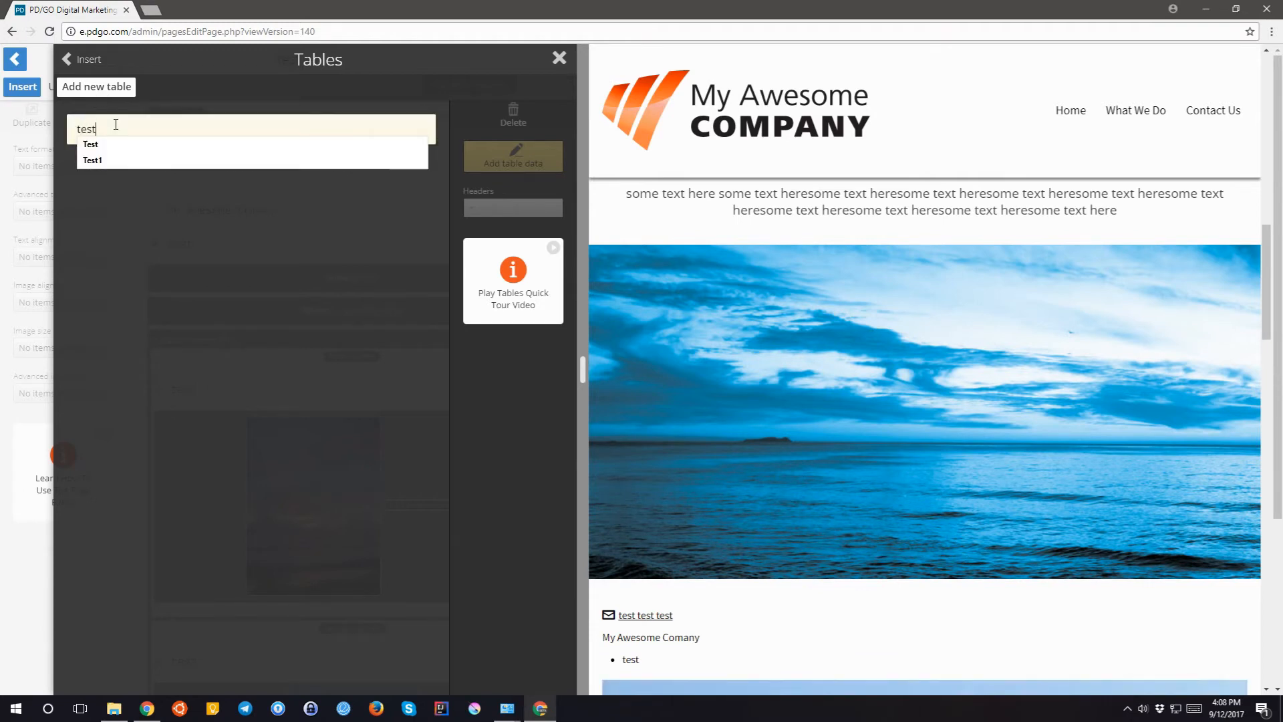
key(Return)
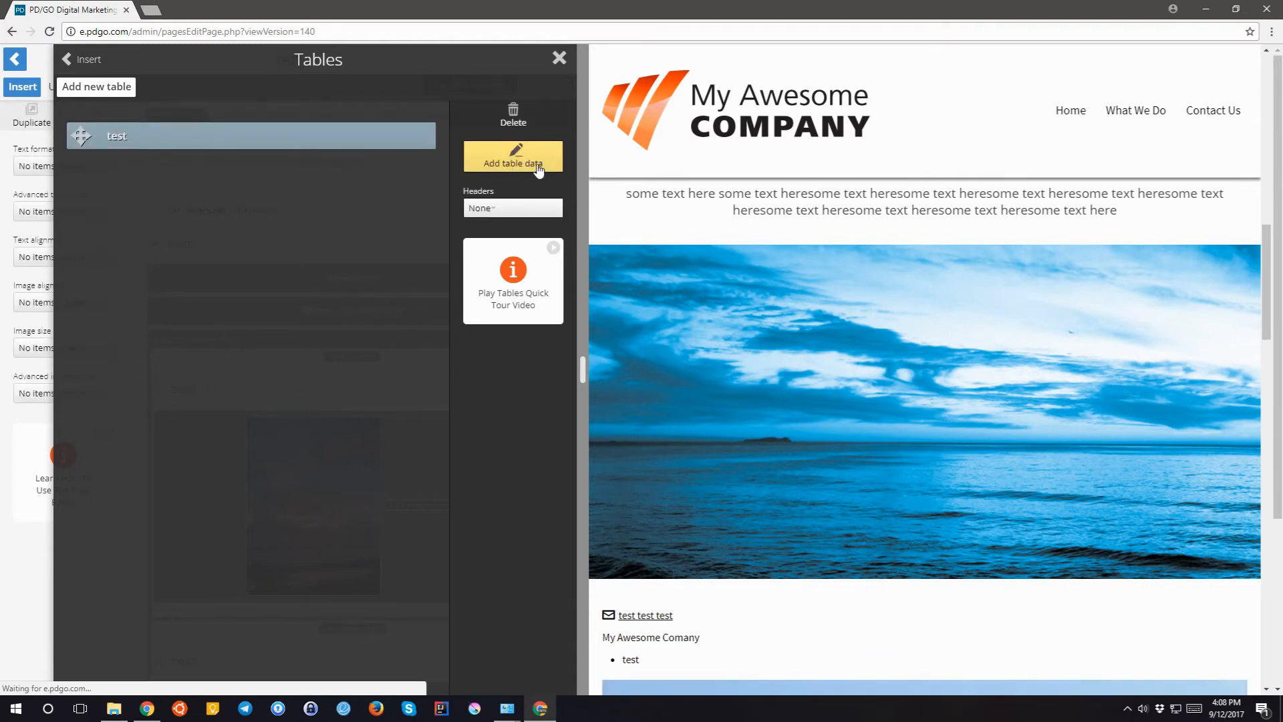
click(529, 163)
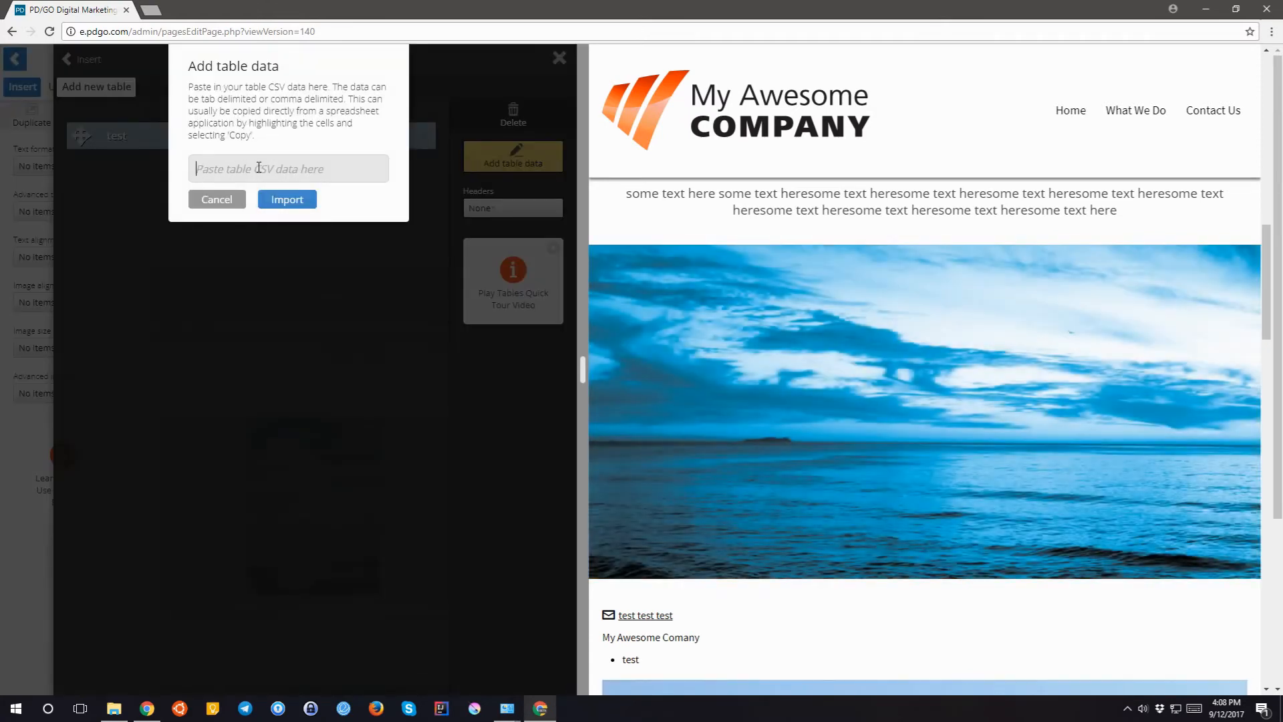
click(248, 173)
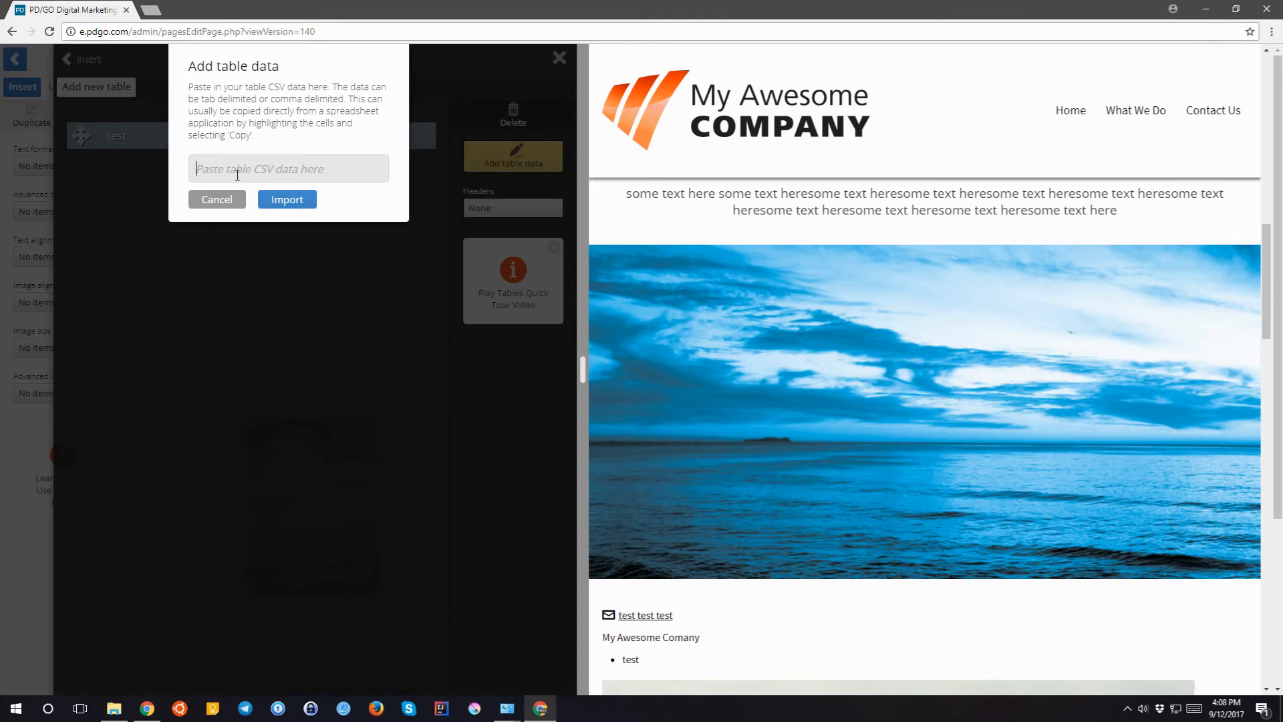
click(213, 202)
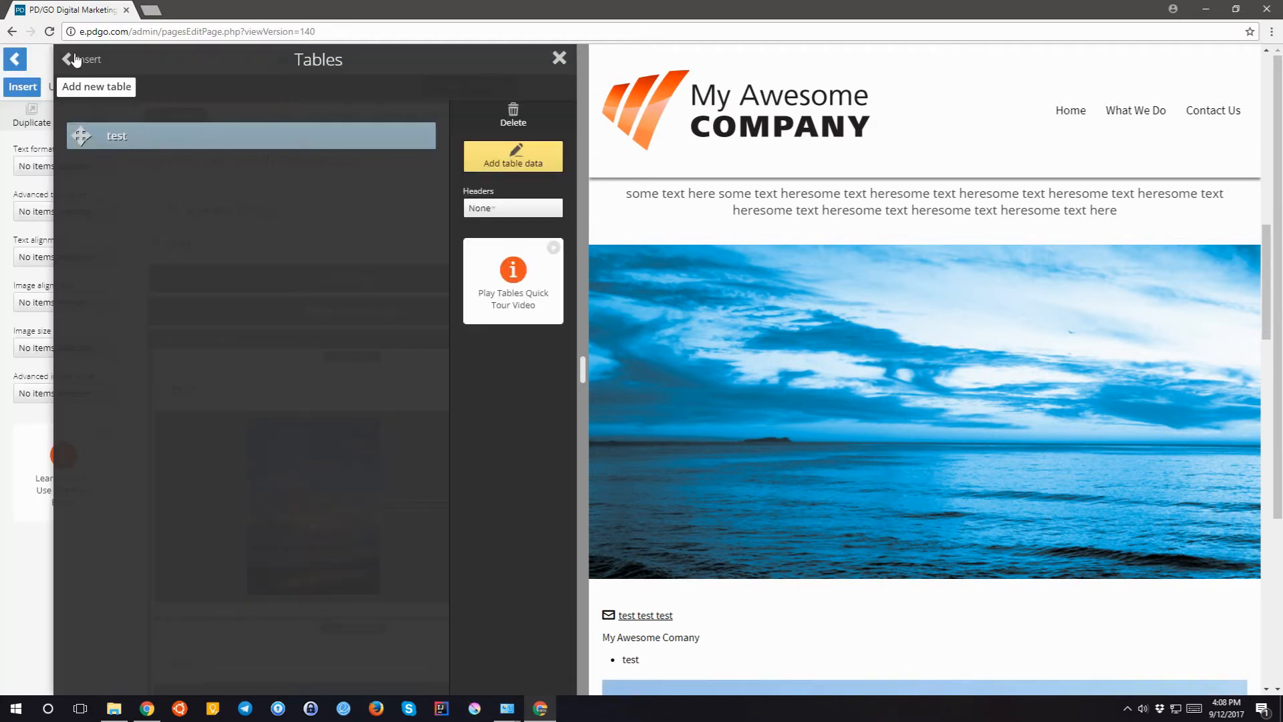
- Select the Contact Us form in Contact forms, abandoning an accidentally started new form
click(75, 60)
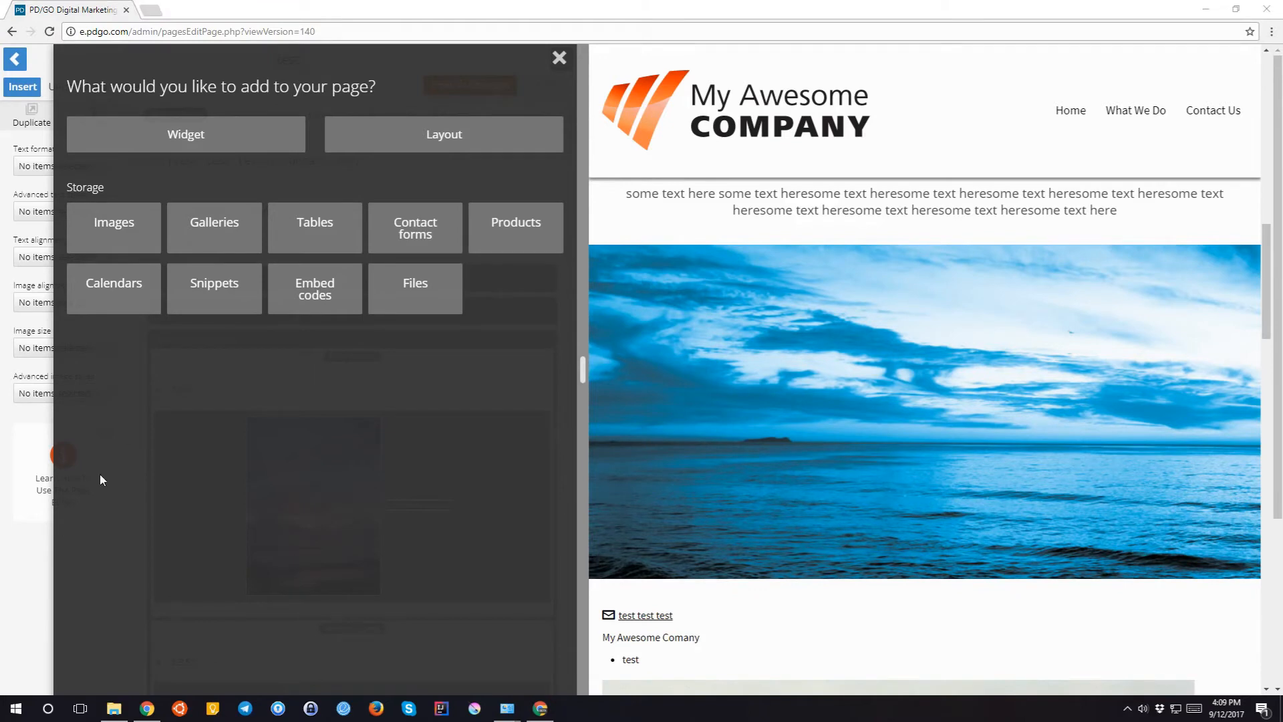
click(403, 228)
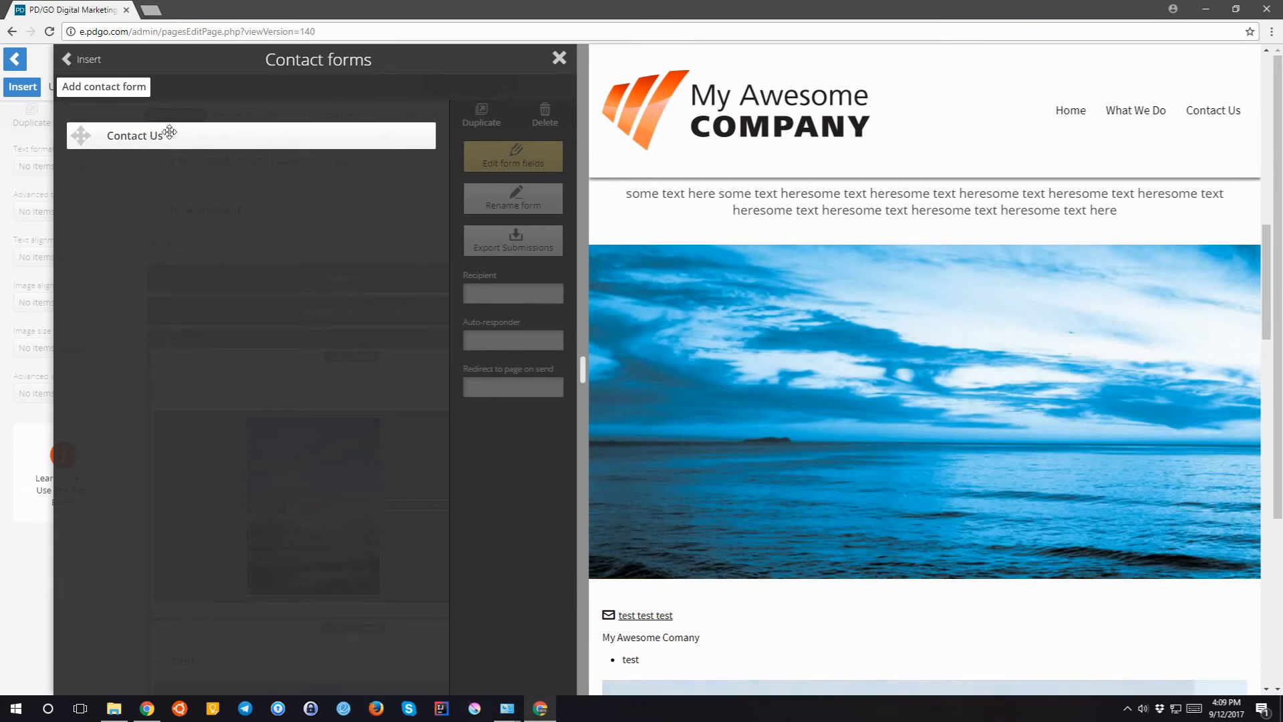
click(159, 134)
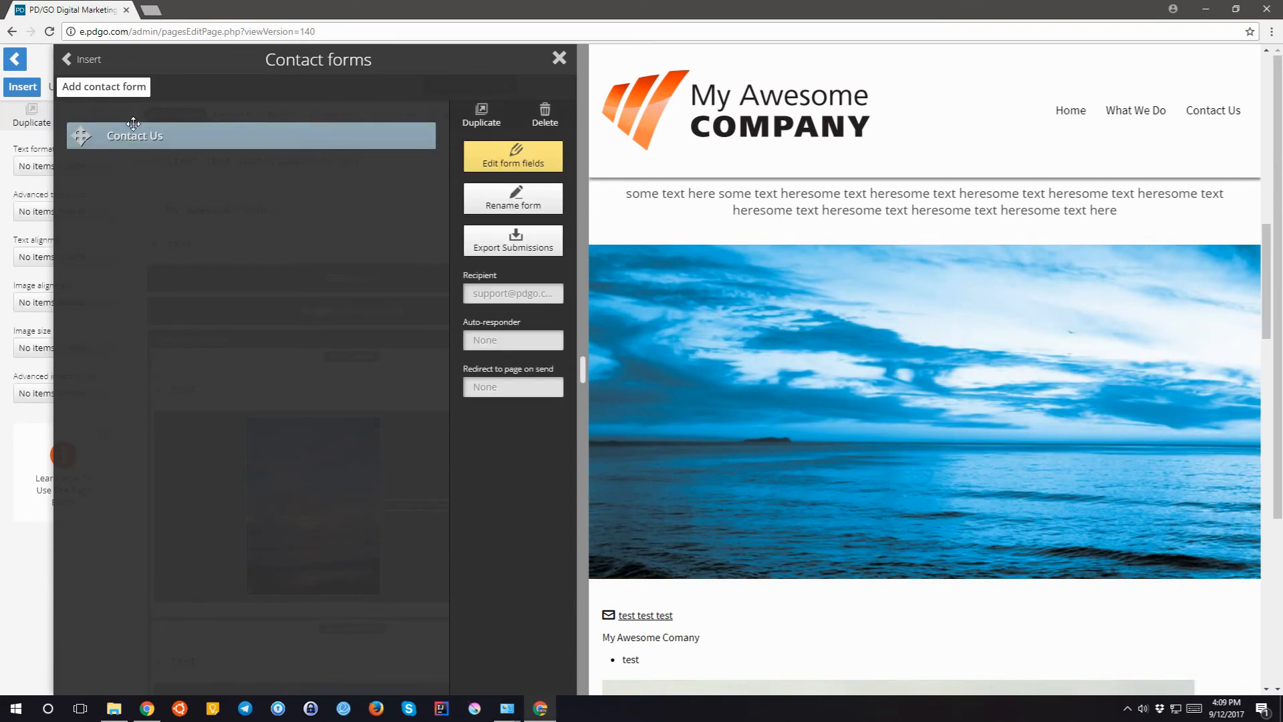
click(87, 95)
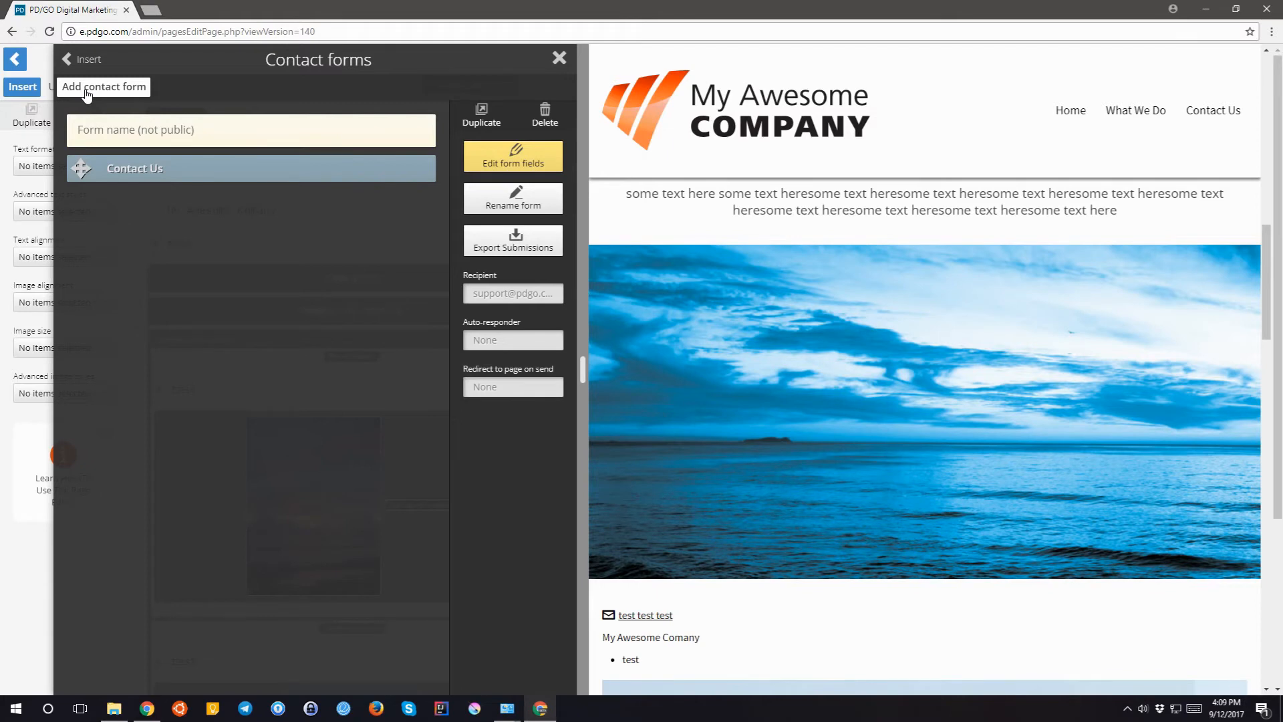
click(105, 95)
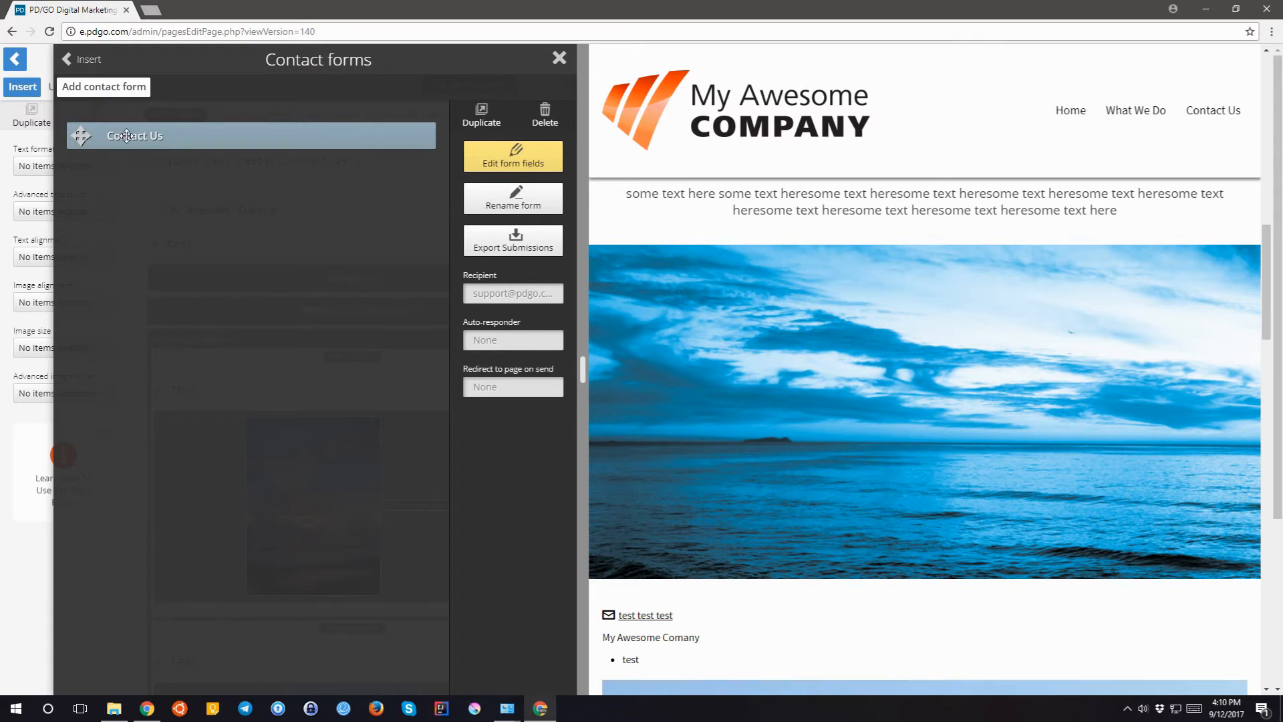
- Review the Contact Us recipients and auto-responder settings, leaving both unchanged
click(500, 296)
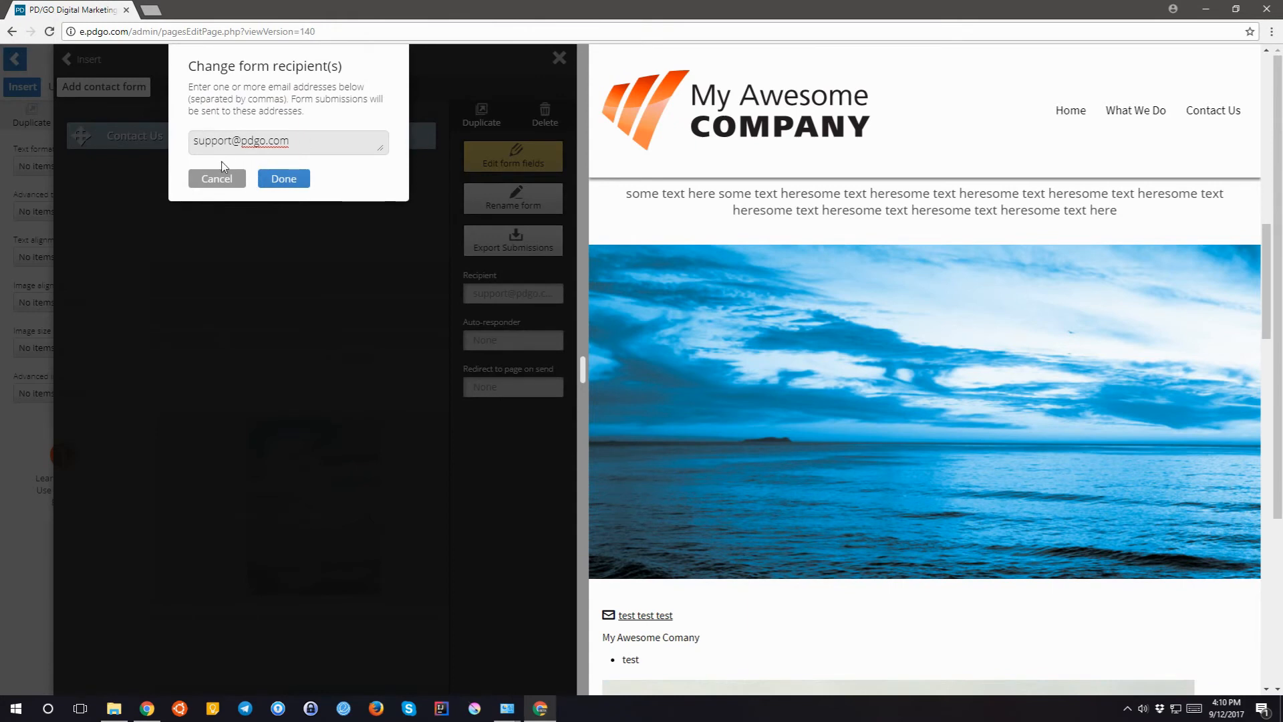
click(227, 182)
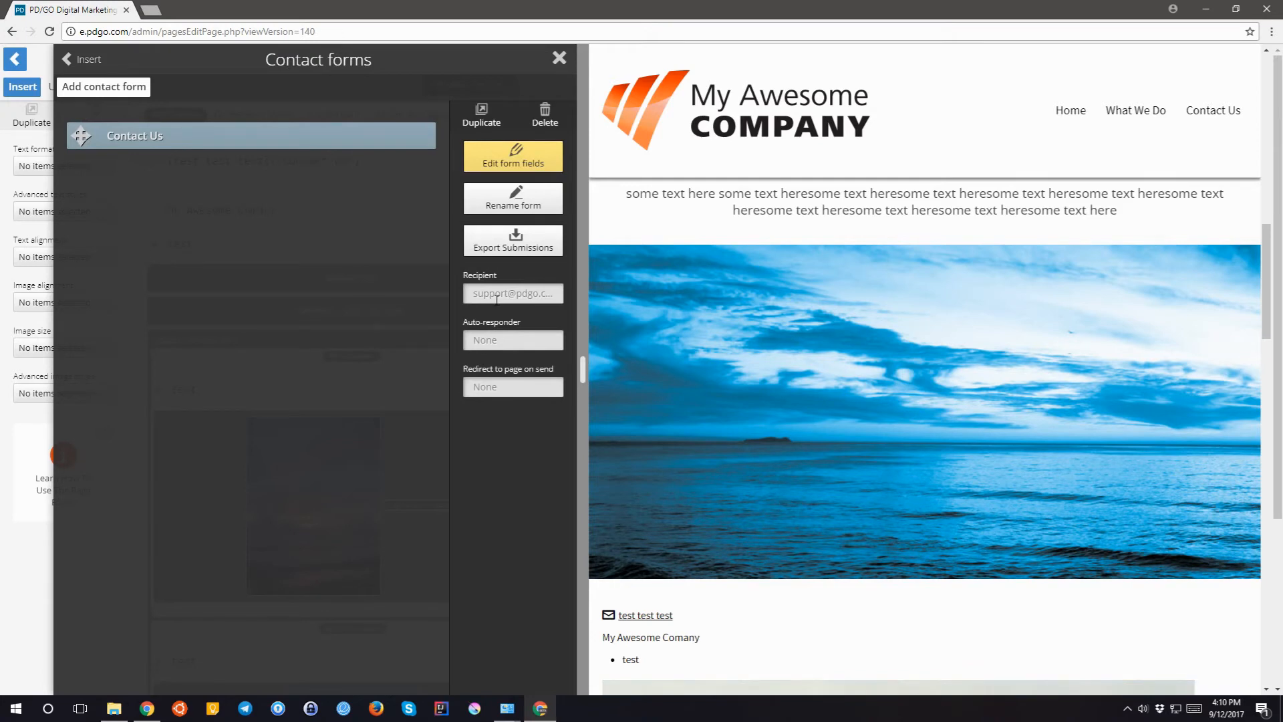
click(495, 338)
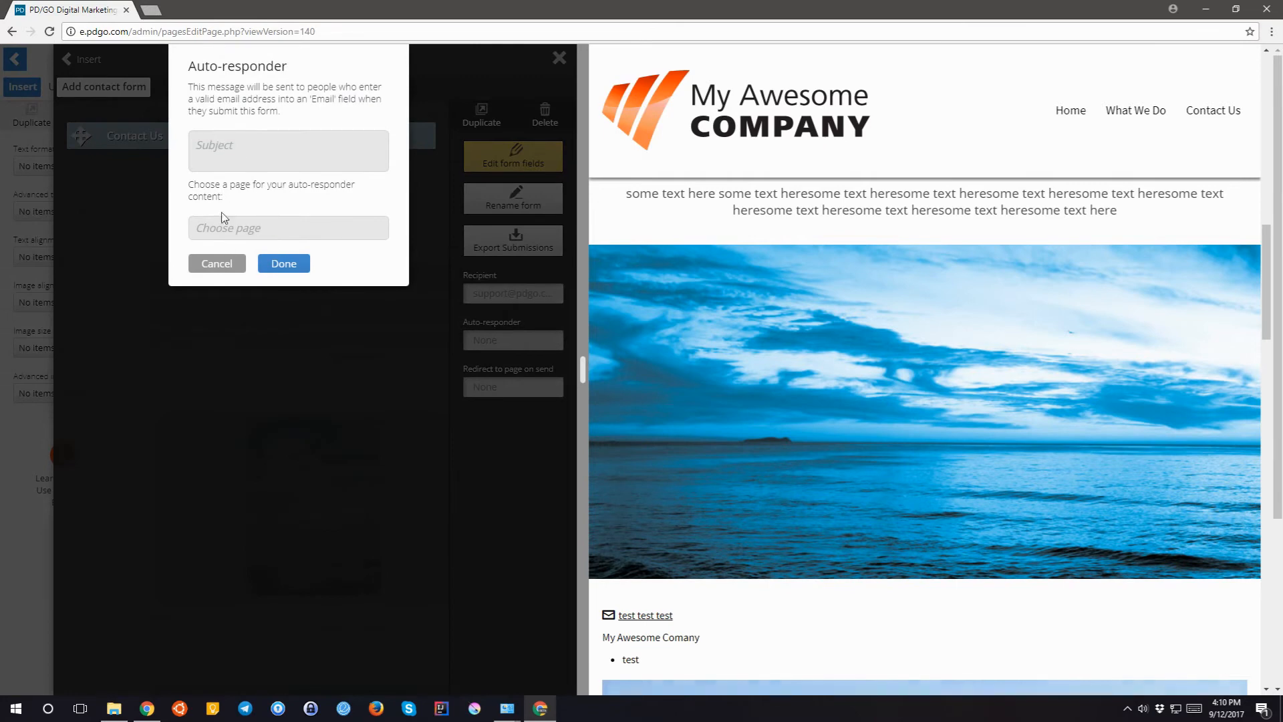
click(223, 229)
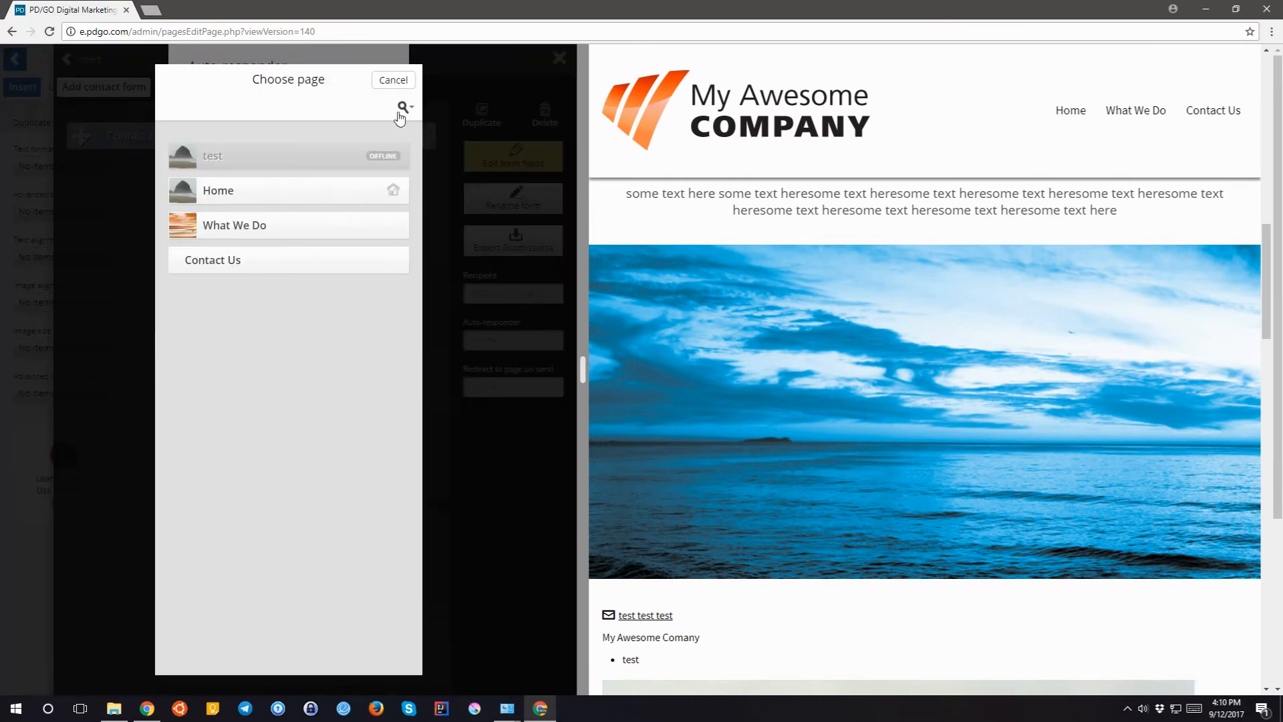
click(392, 80)
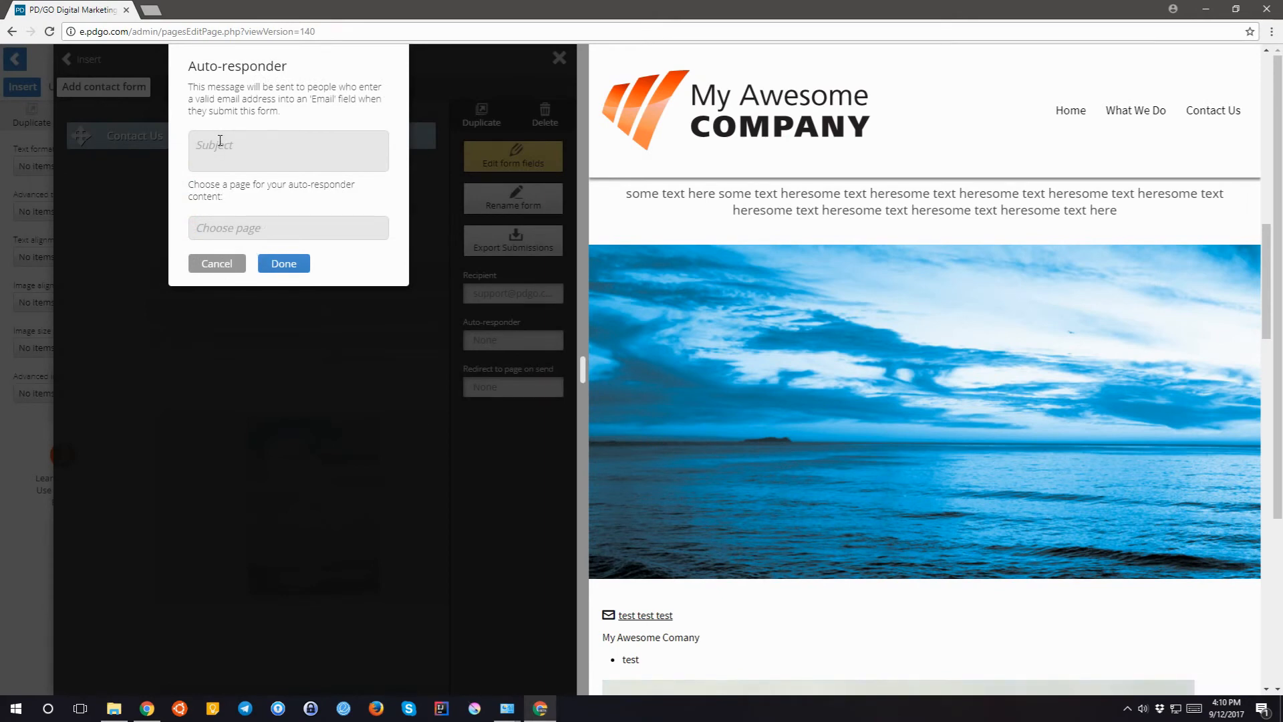
click(221, 263)
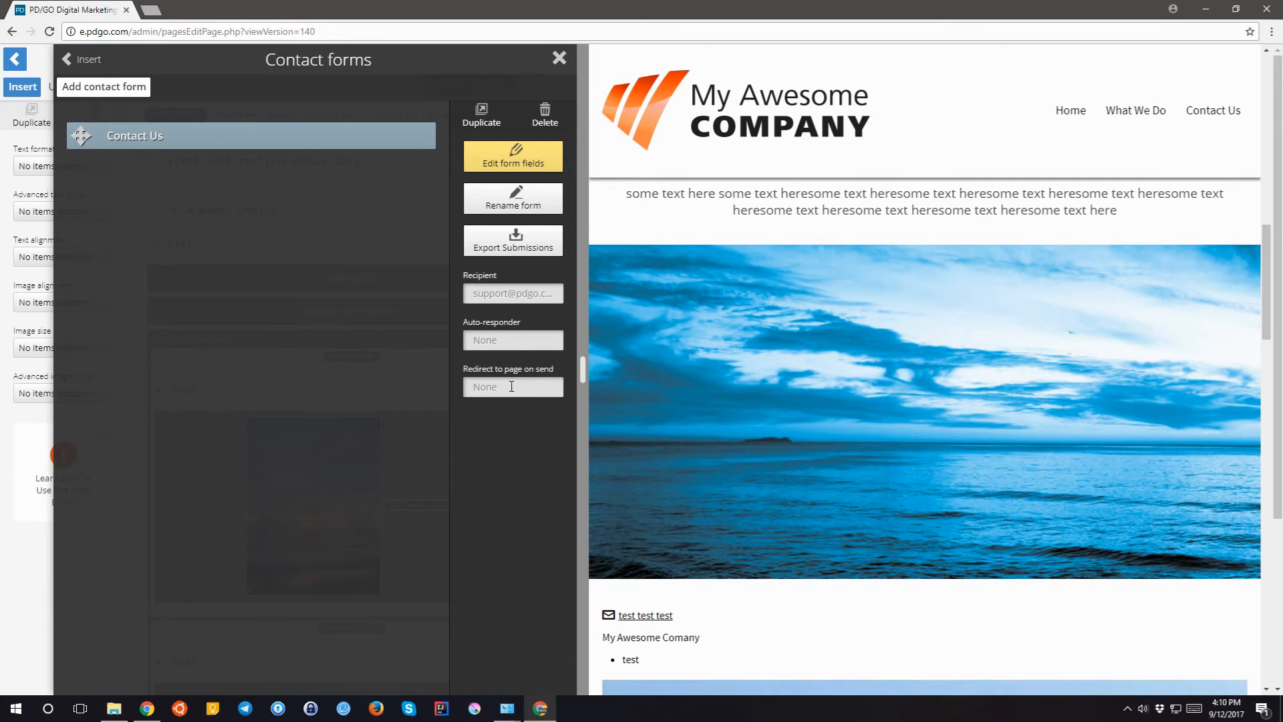
- Make the Name field of the Contact Us form required
click(503, 164)
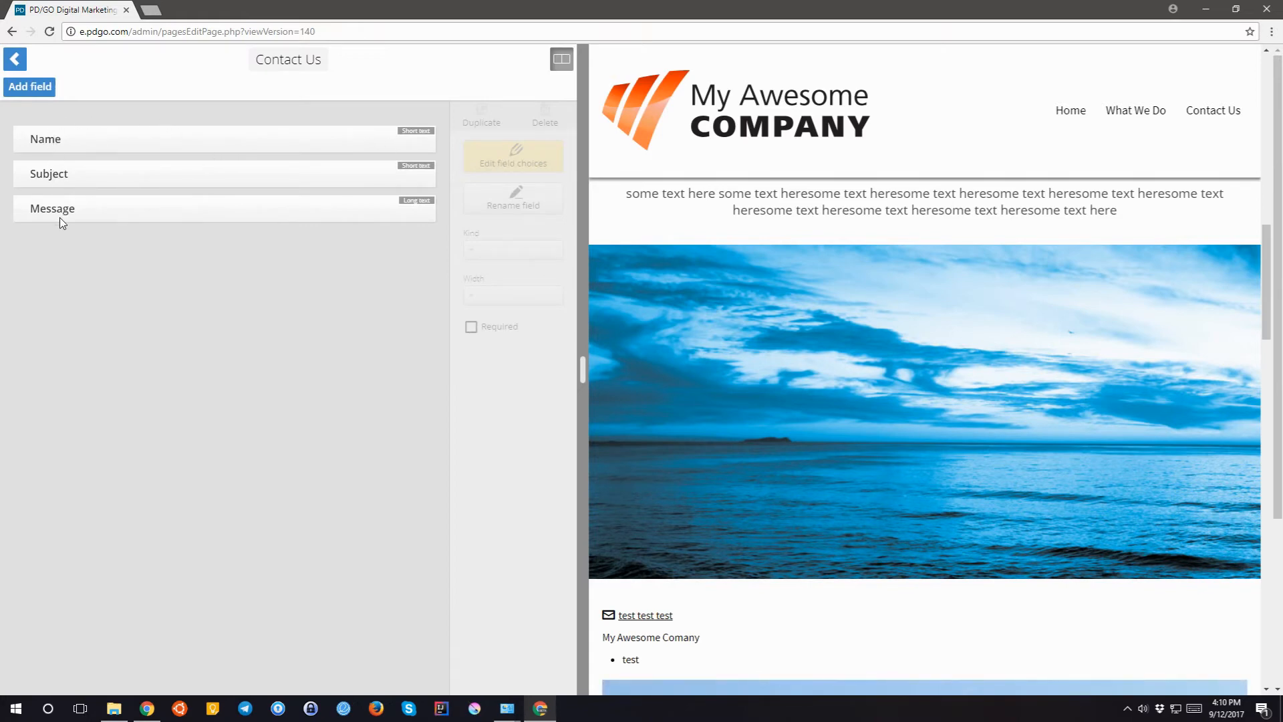
click(70, 140)
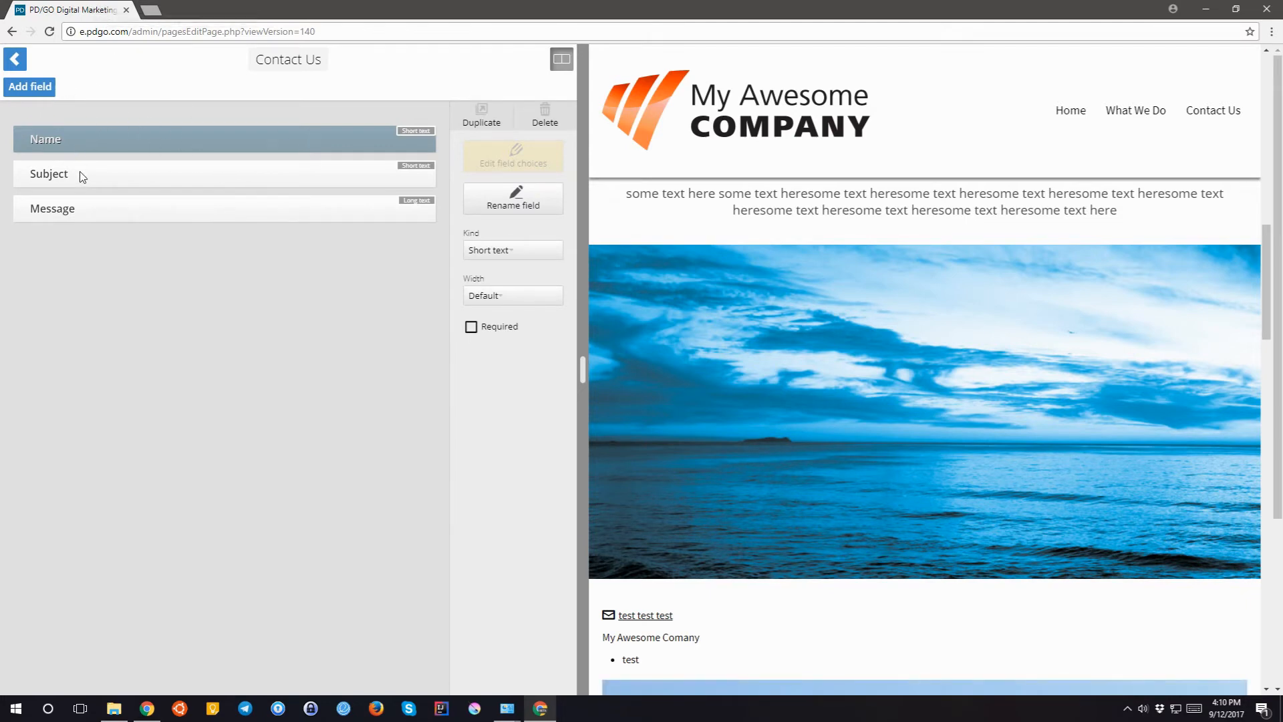
click(472, 327)
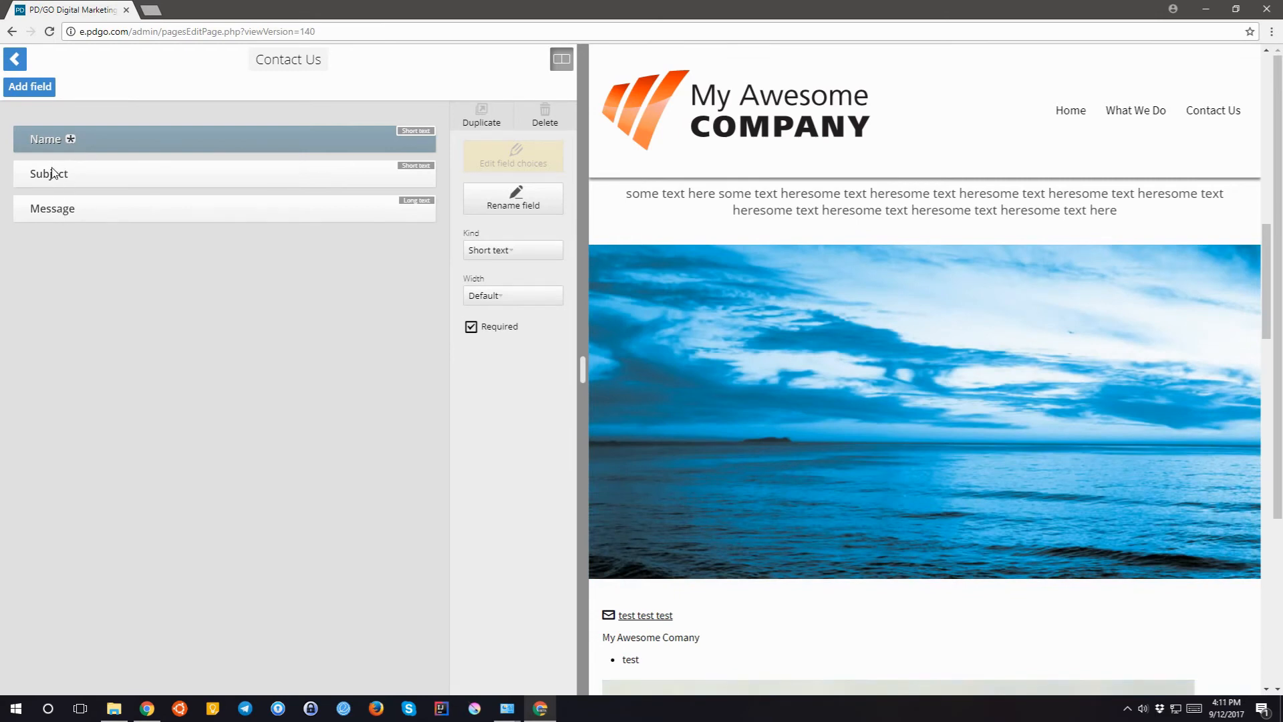
- Add an 'Email' field of kind Email between Name and Subject
click(36, 93)
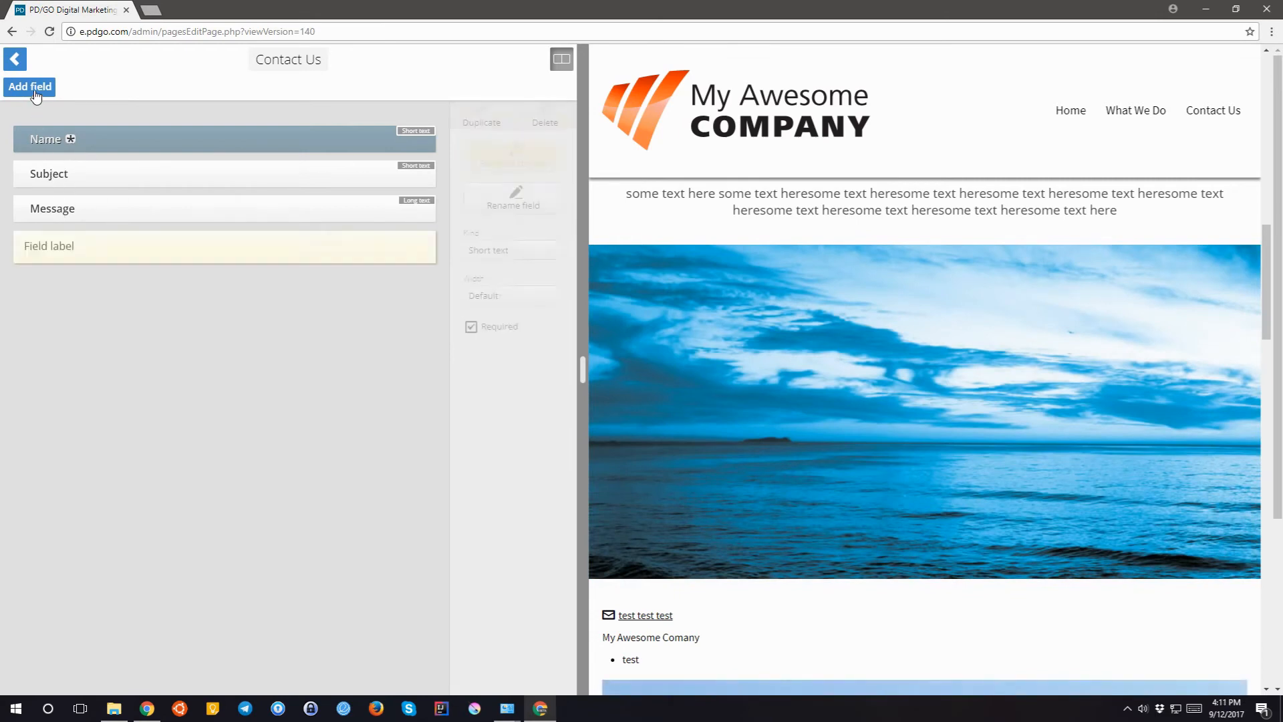
text(Email)
key(Return)
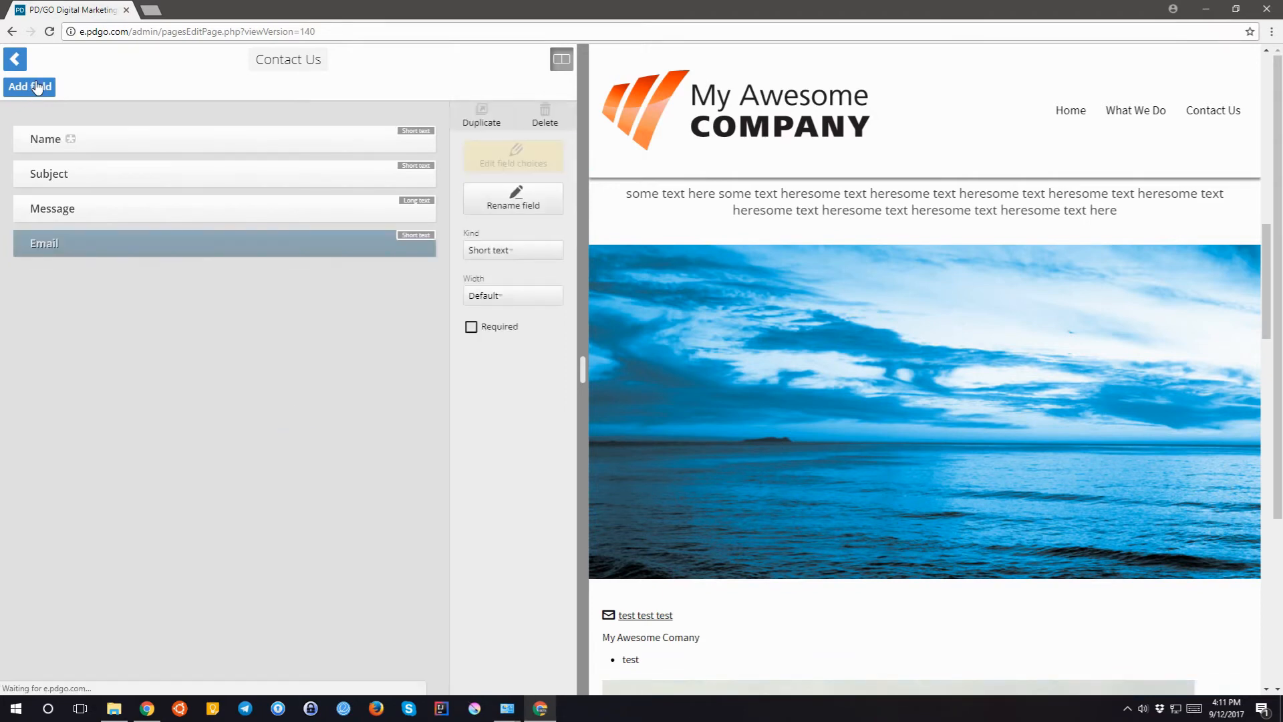
drag(82, 236, 91, 171)
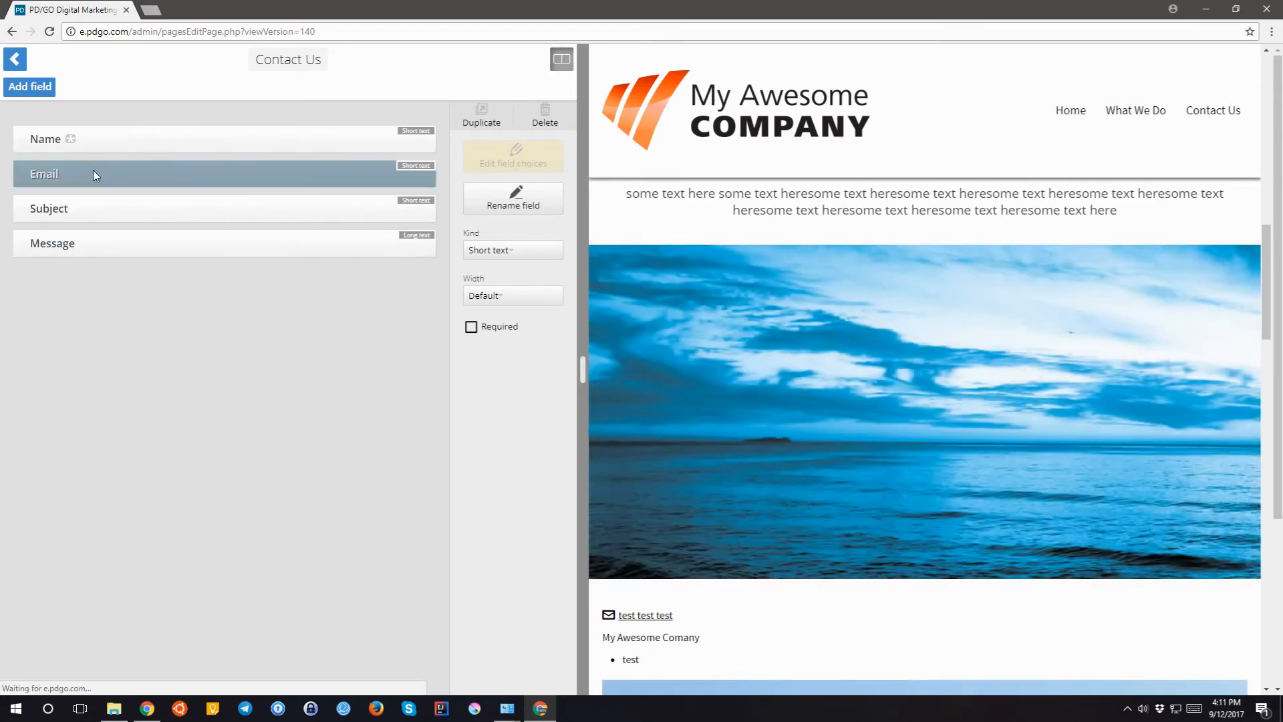
click(491, 252)
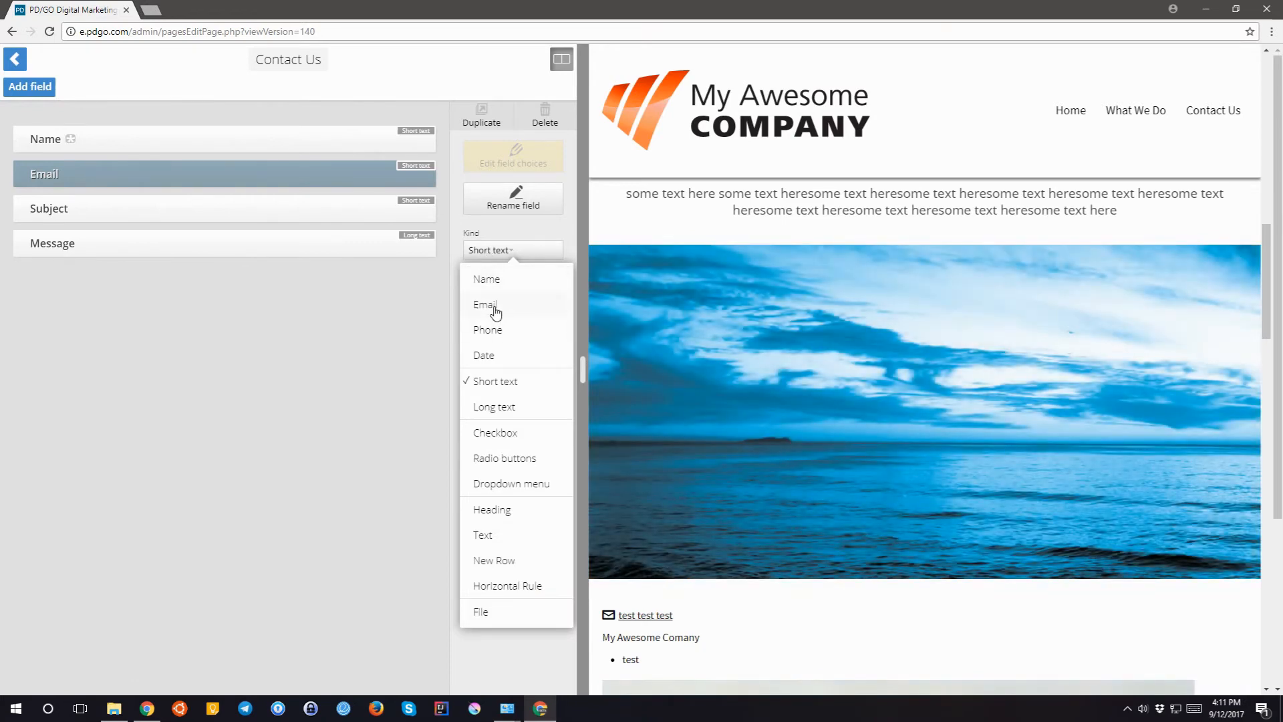
click(494, 311)
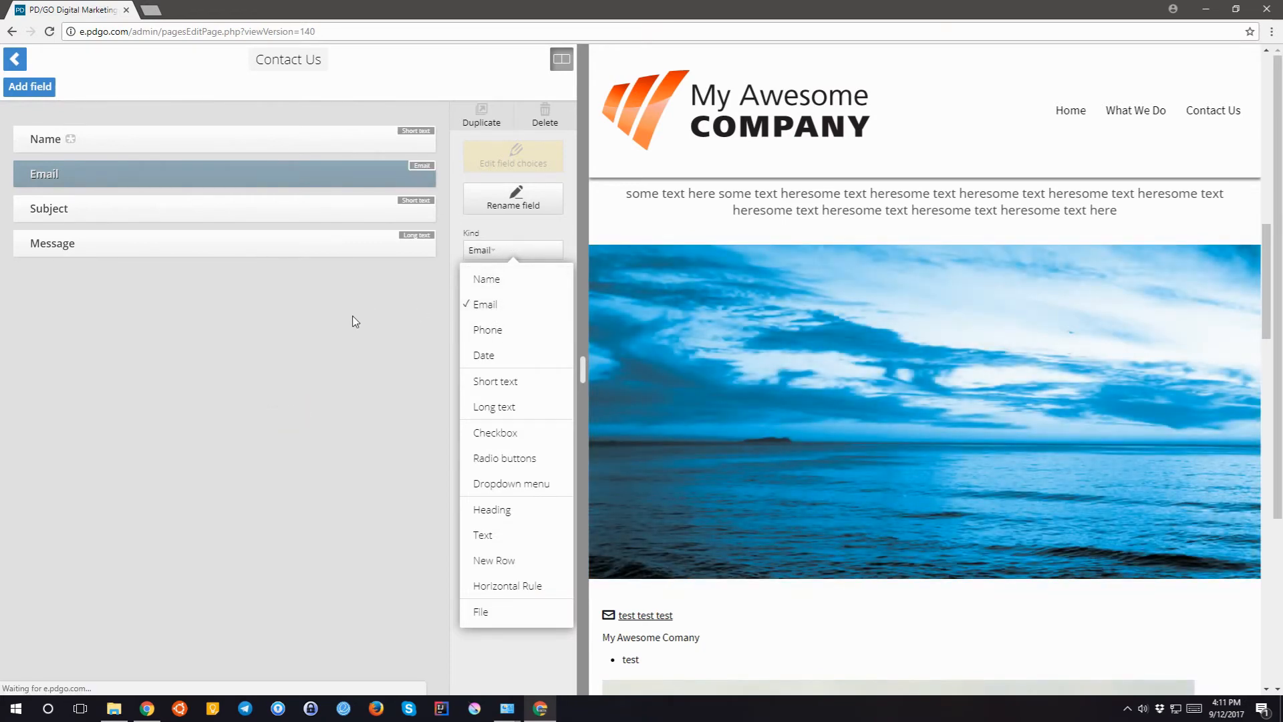
click(358, 298)
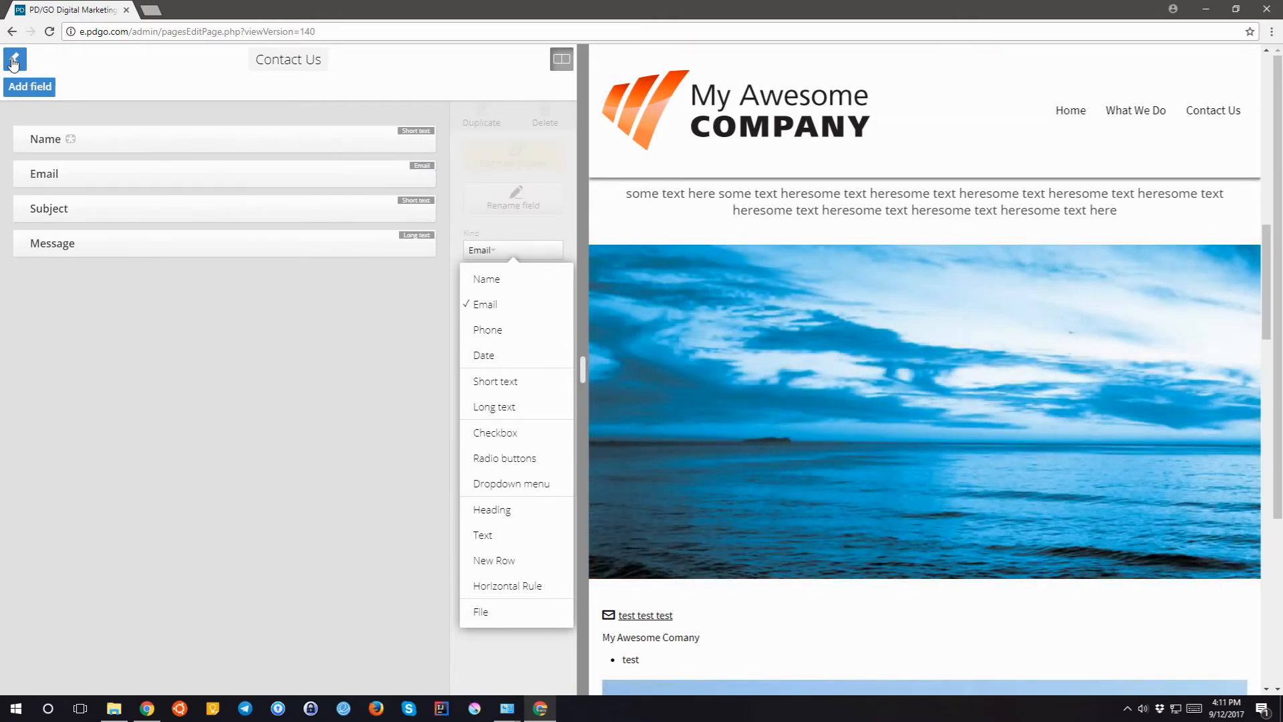
click(14, 62)
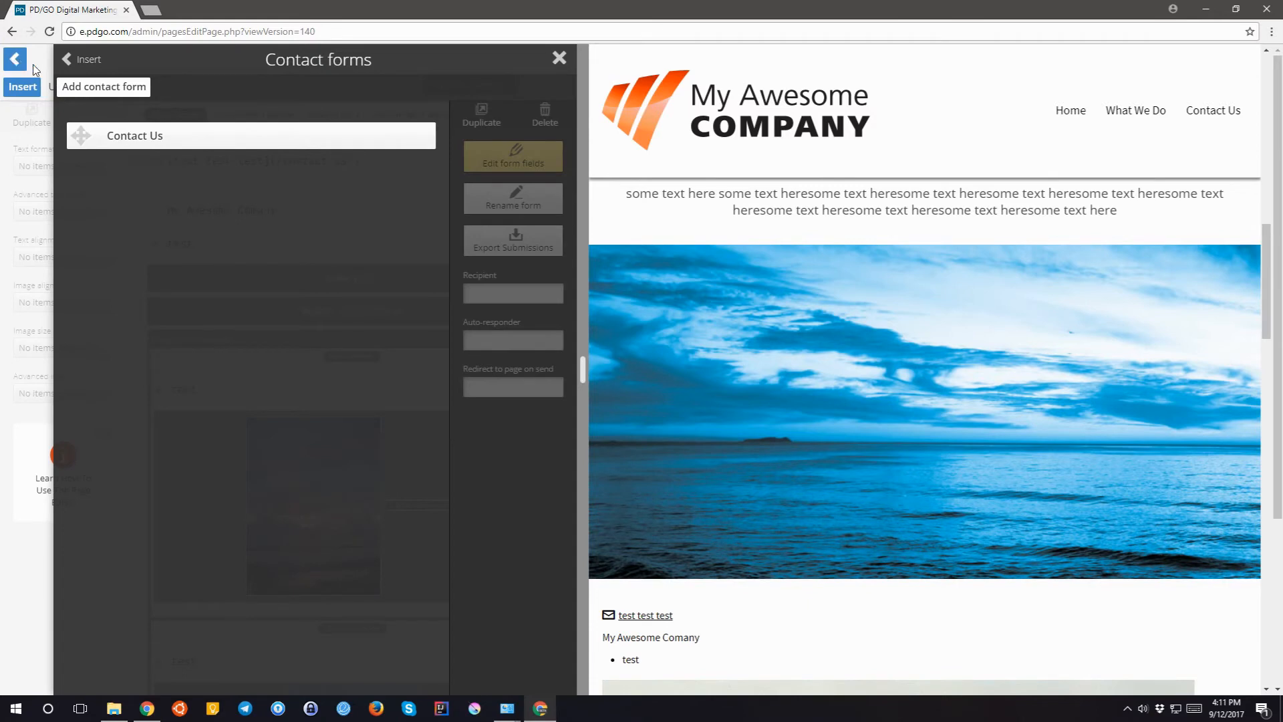
- Create a new product named 'test' in the Products library
click(117, 137)
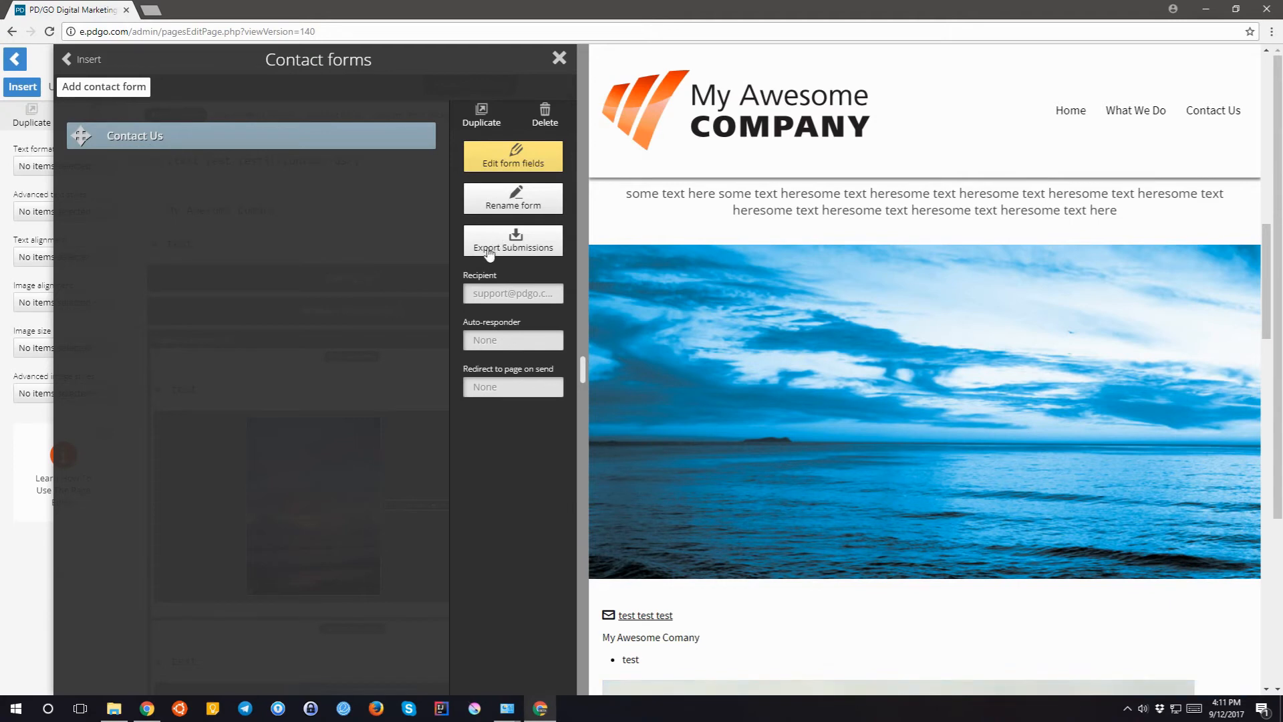
click(80, 66)
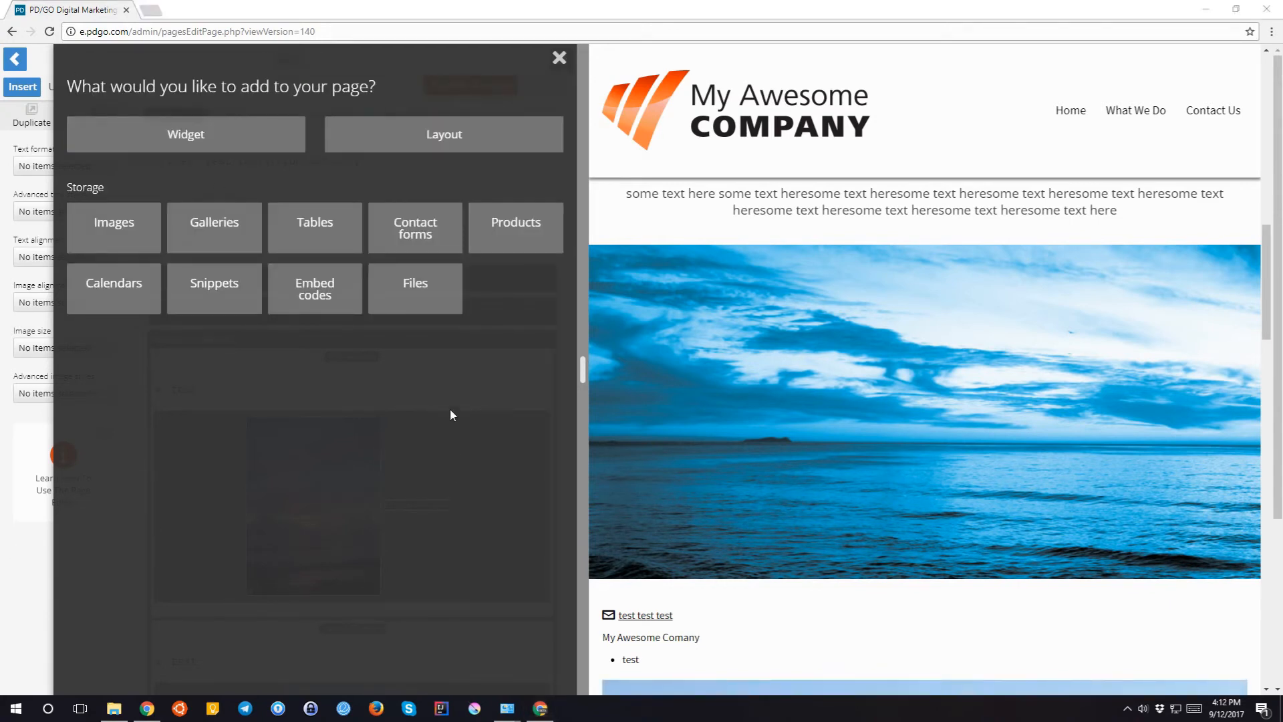
click(533, 227)
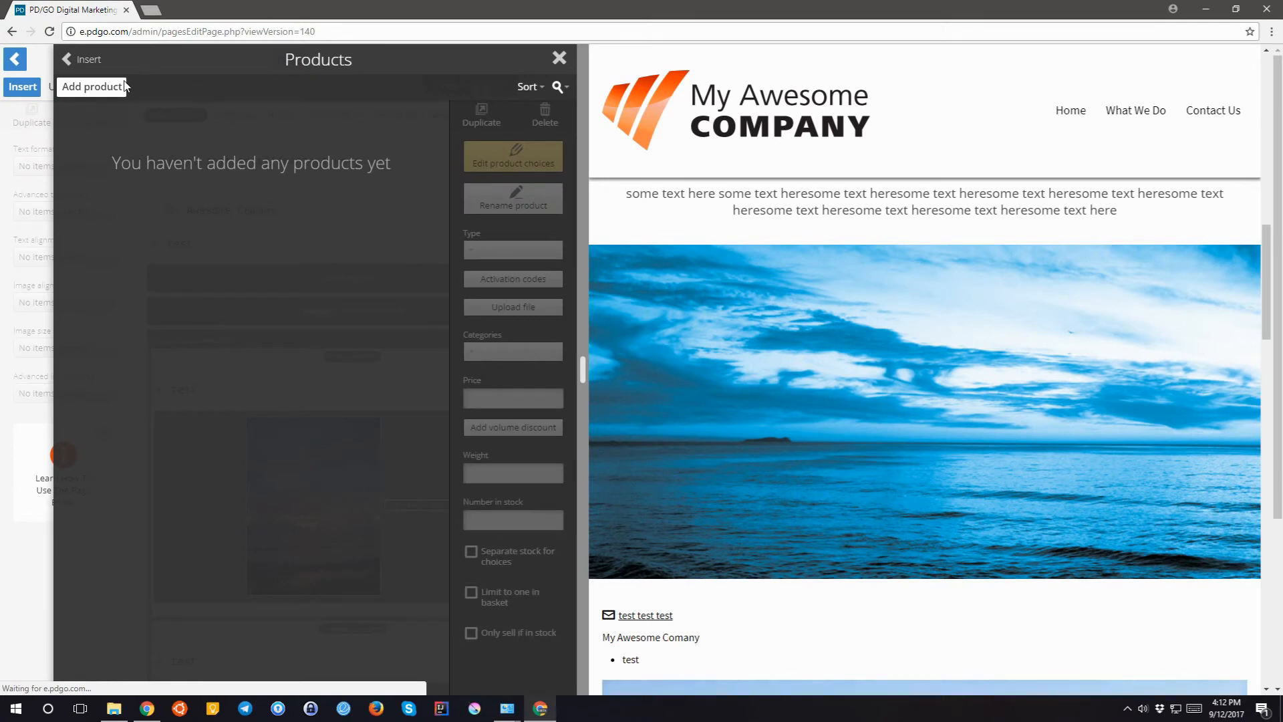
click(94, 87)
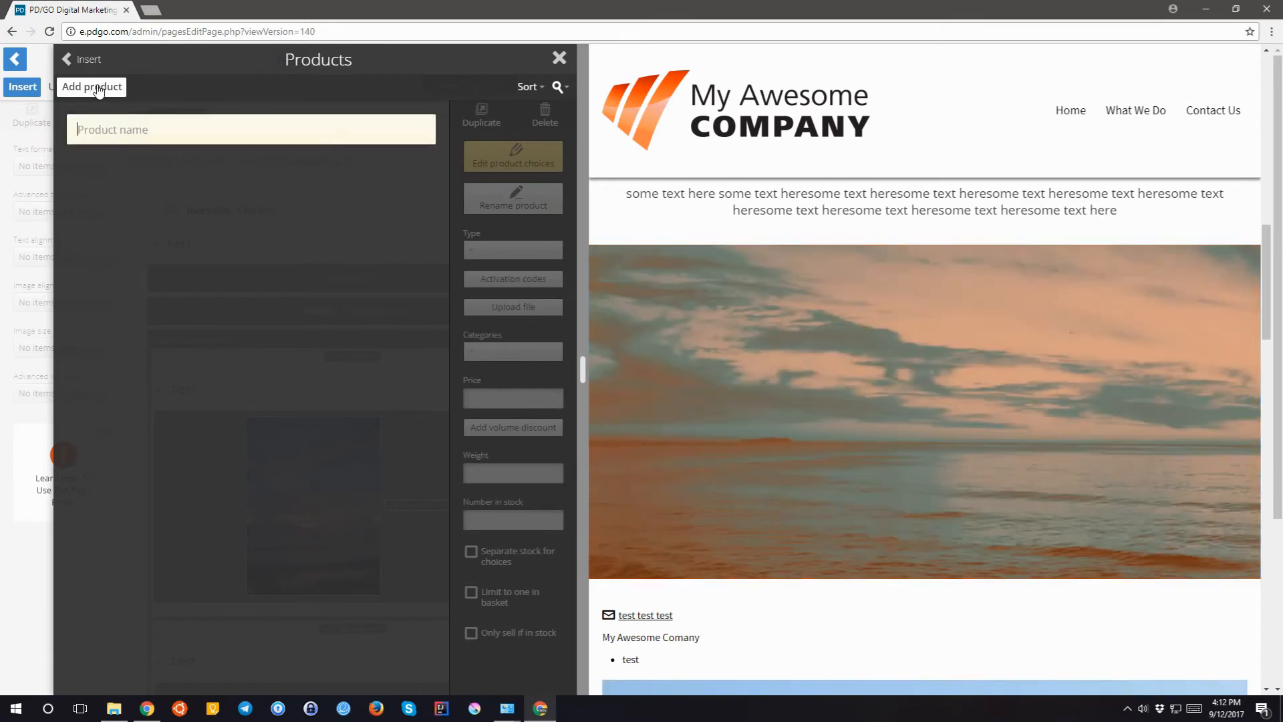
text(test)
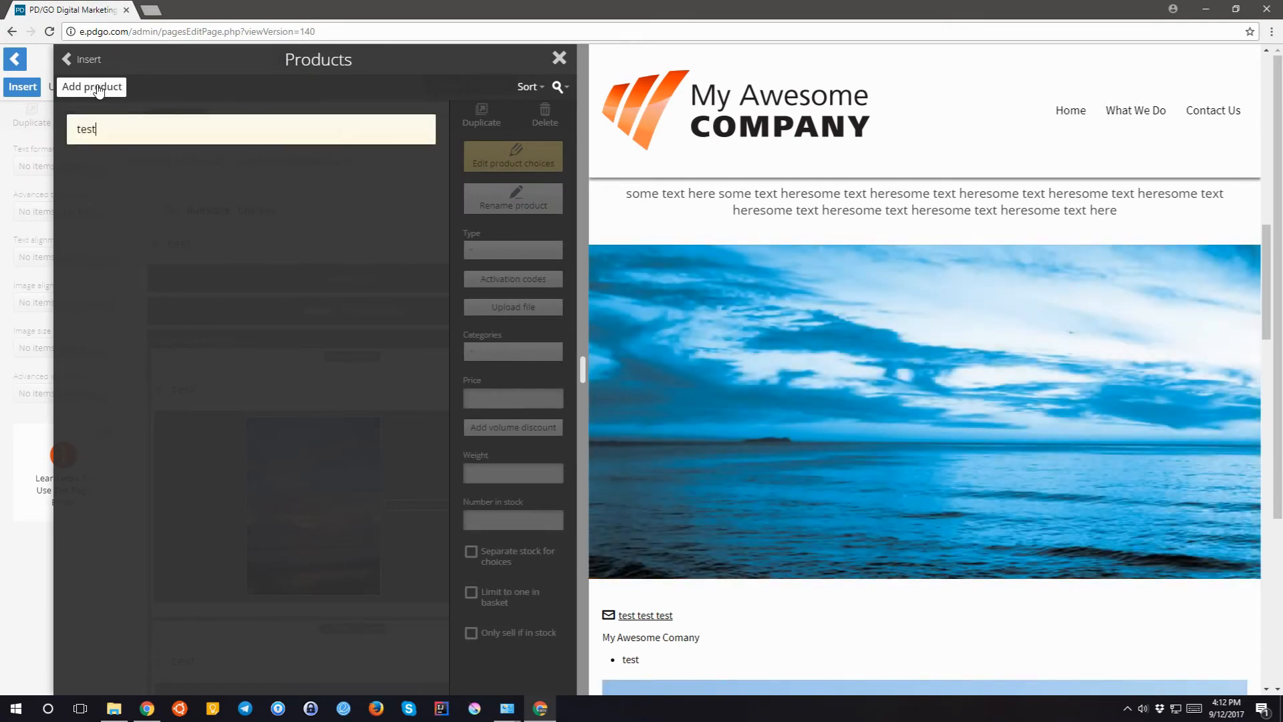
key(Return)
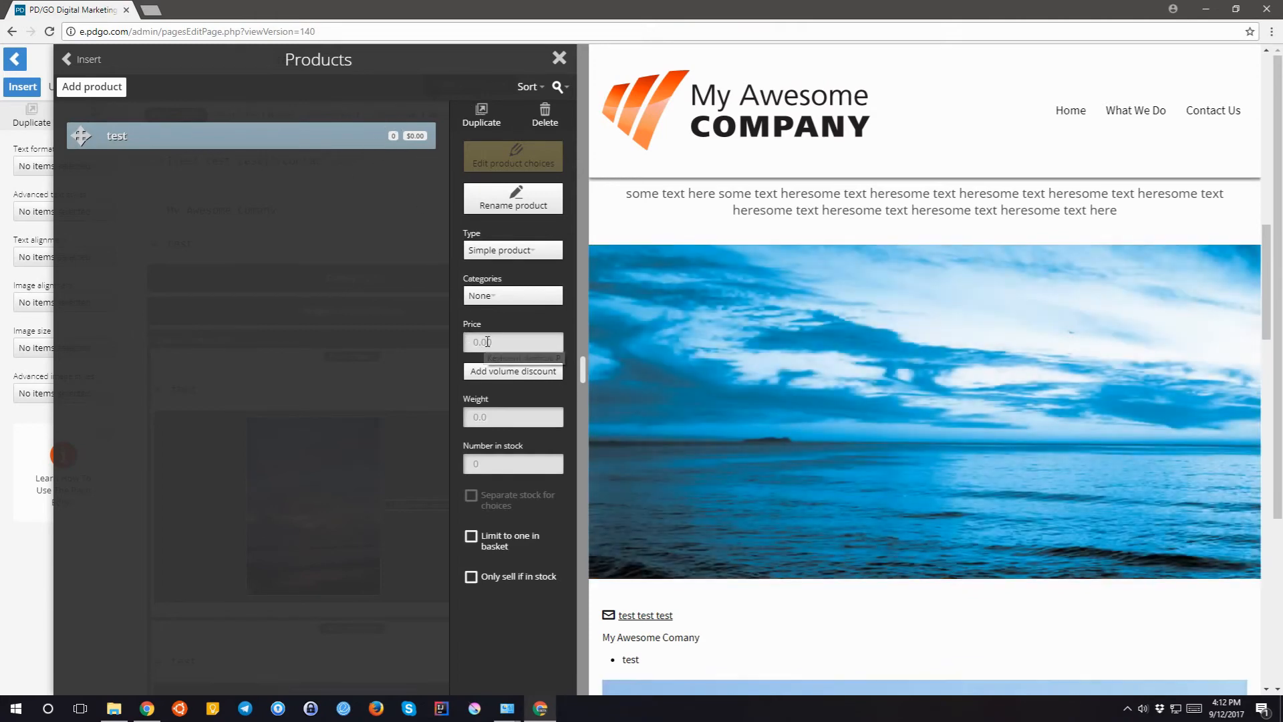
- Leave the test product's price at 0.00 and its type as Simple product
click(487, 341)
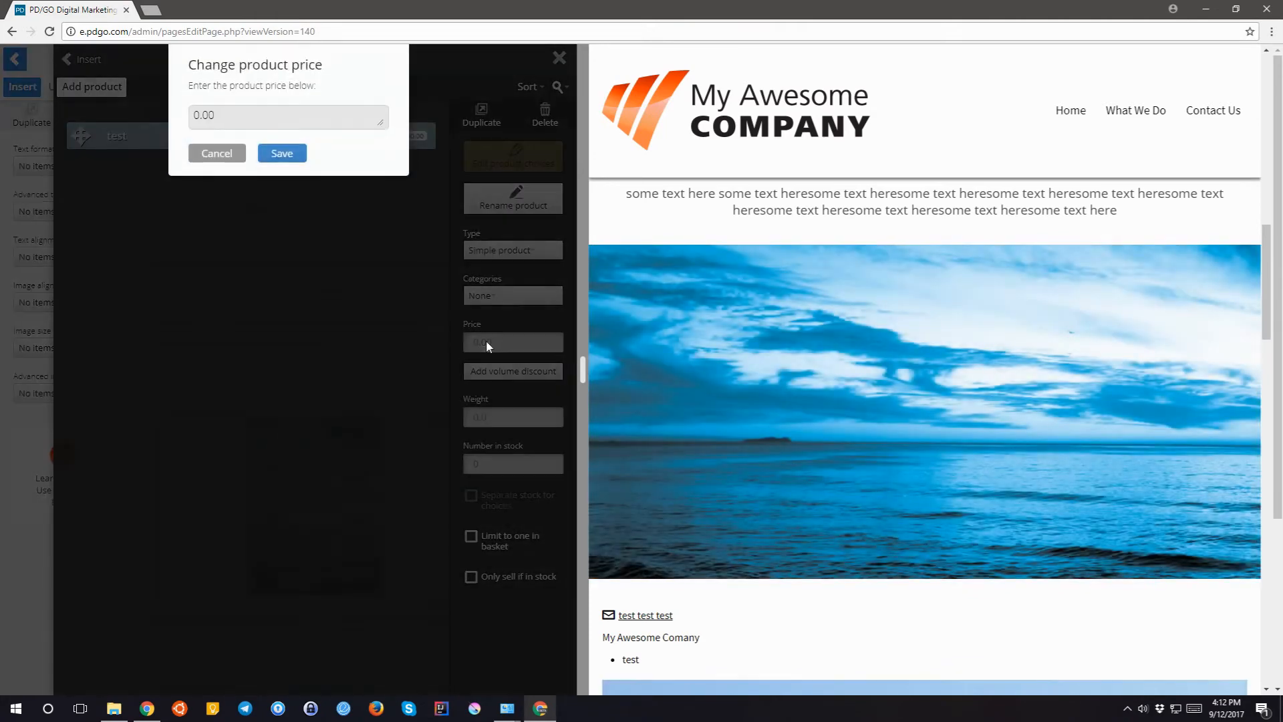
click(231, 155)
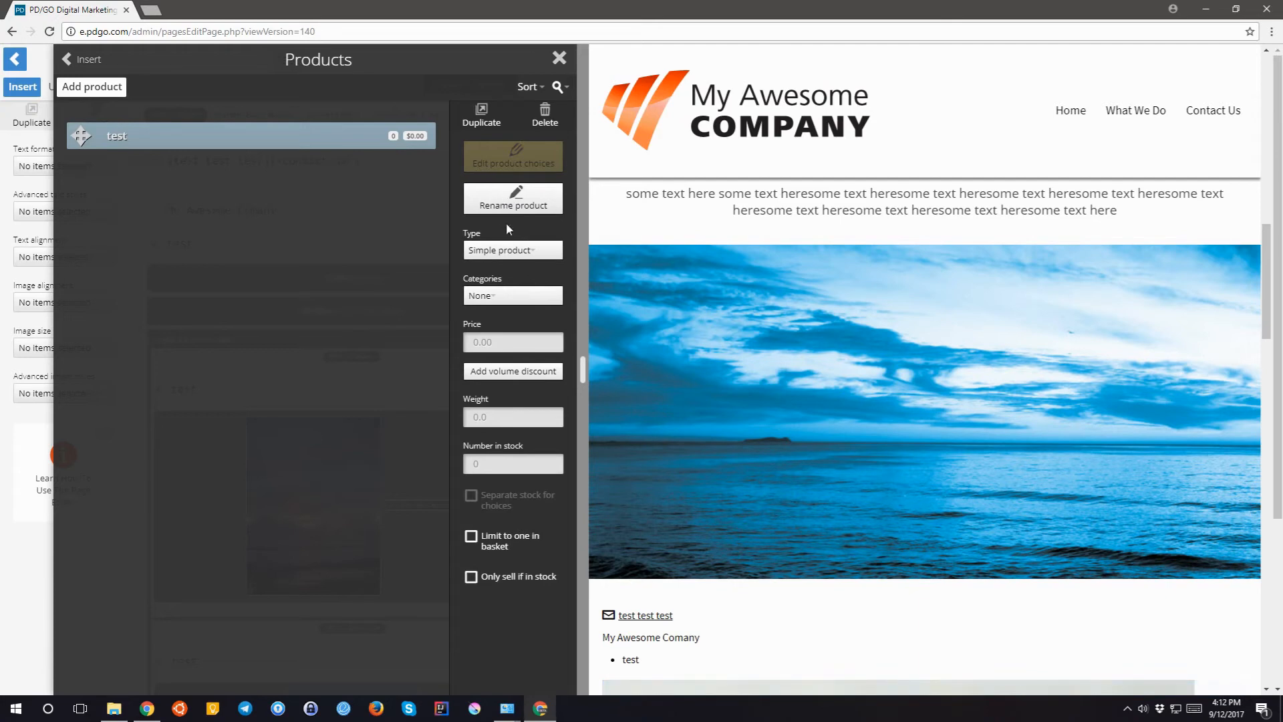
click(509, 249)
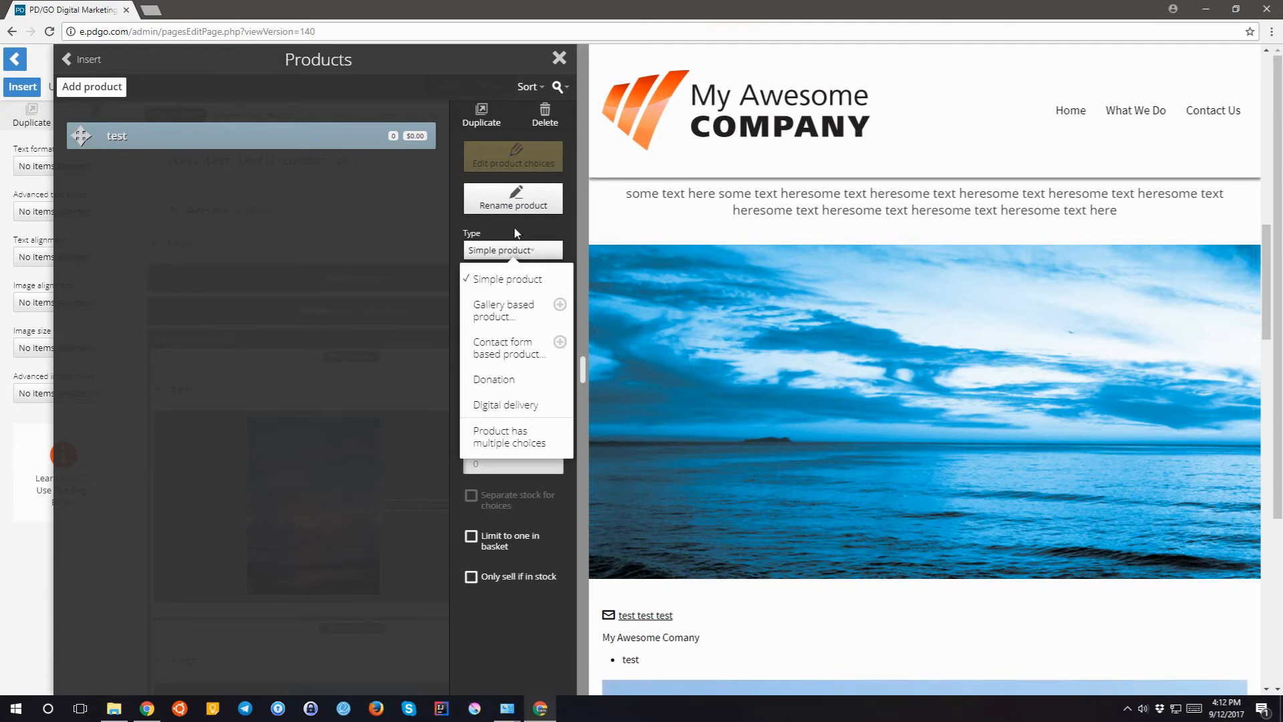
click(516, 232)
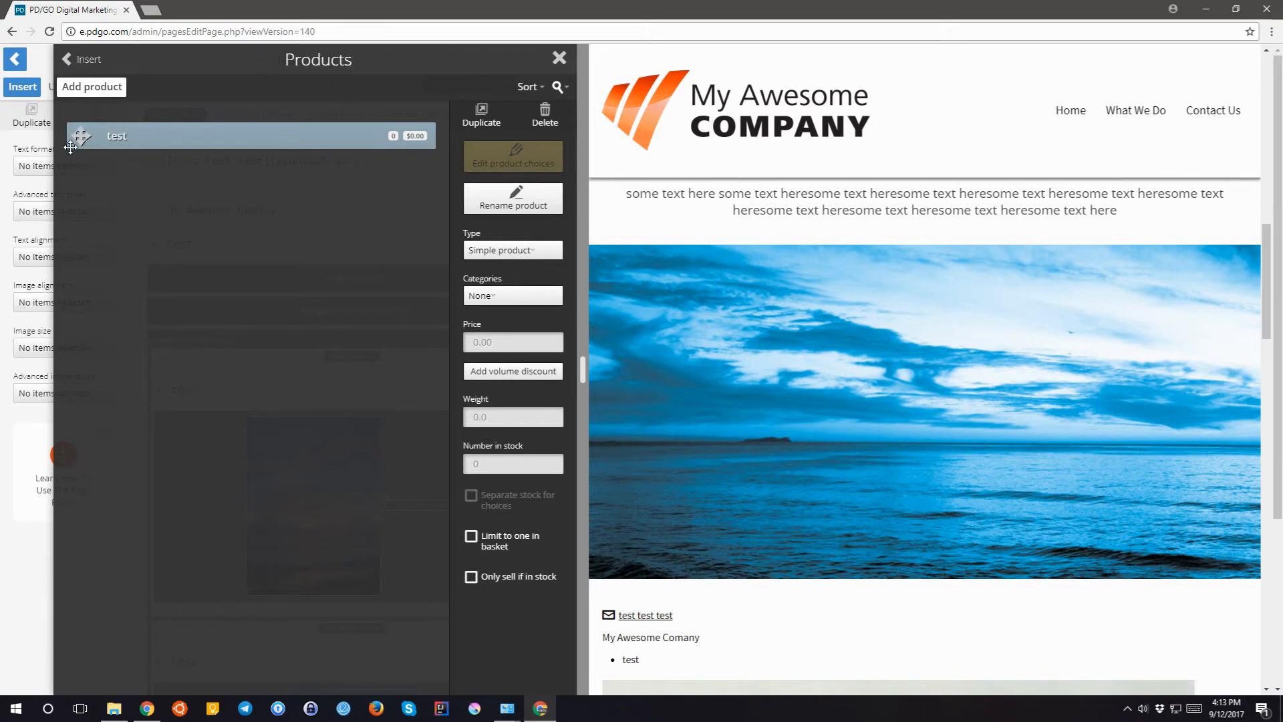
- Place the test product on the page above the gallery
drag(86, 134, 173, 261)
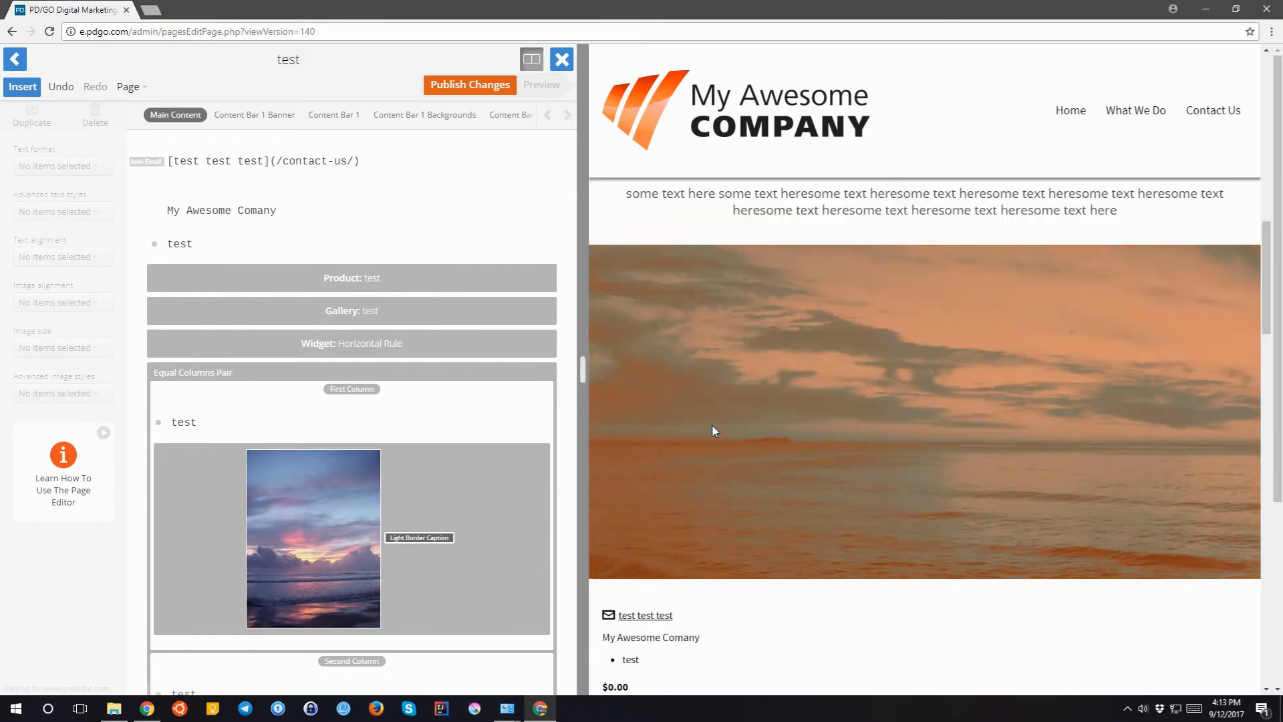
scroll(713, 430, down, 1)
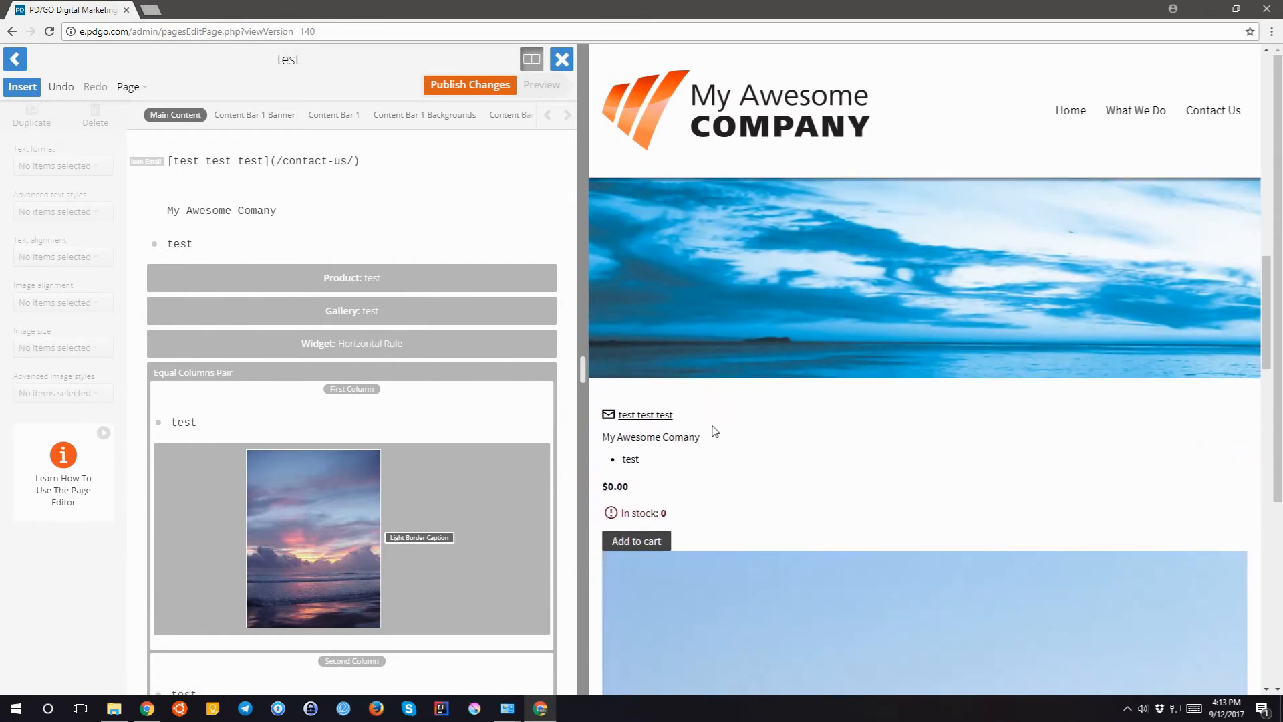
drag(640, 514, 676, 531)
click(399, 382)
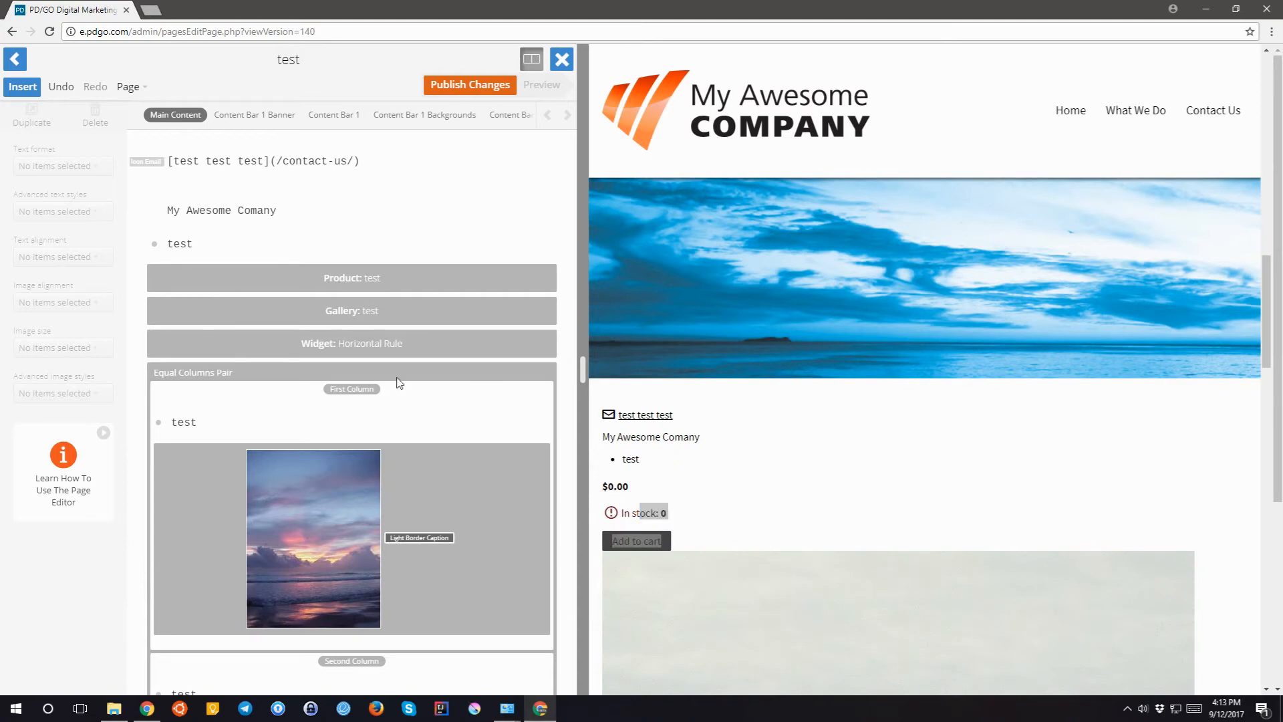
- Add calendar 'another' beside 'test', open its empty event list and begin a new event
click(14, 92)
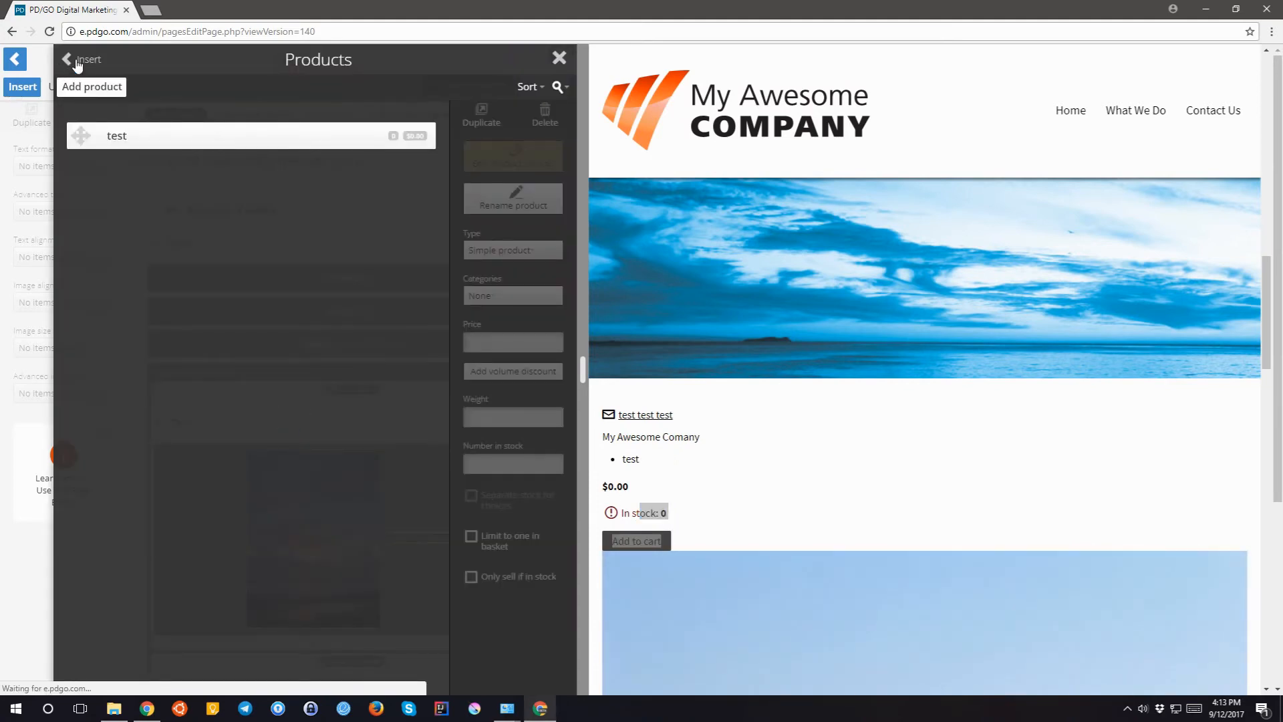
click(75, 60)
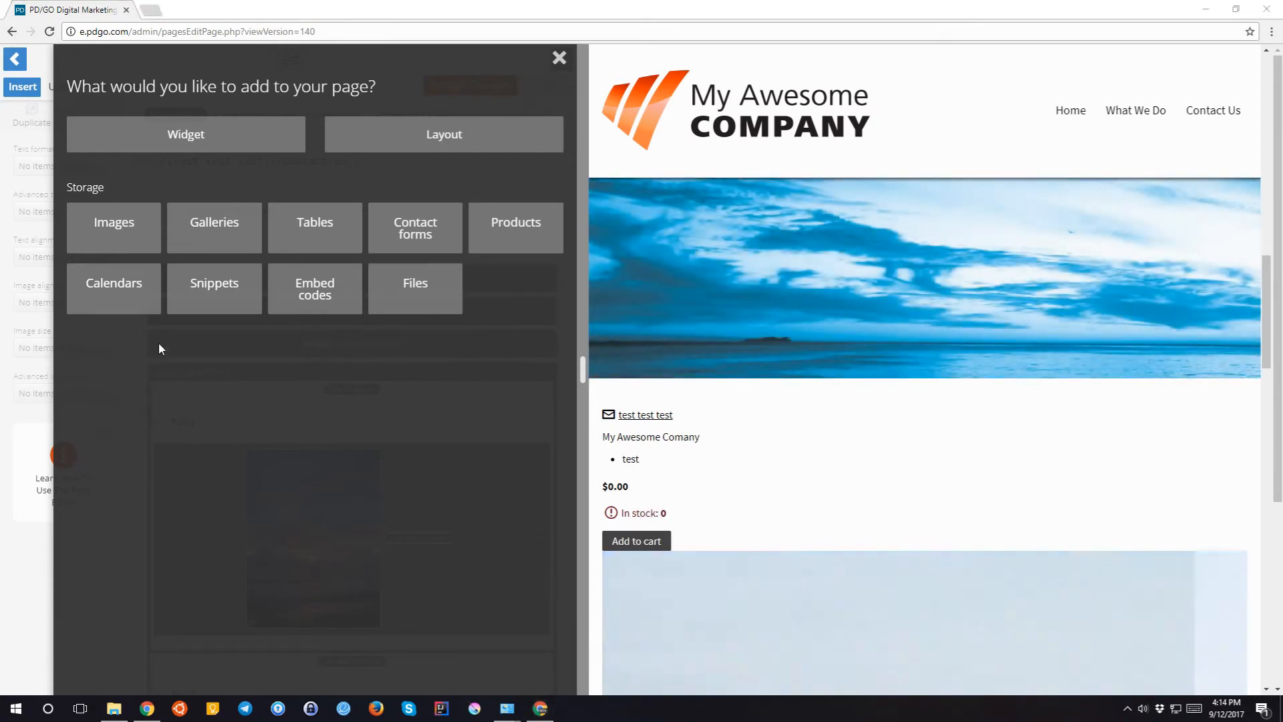
click(117, 297)
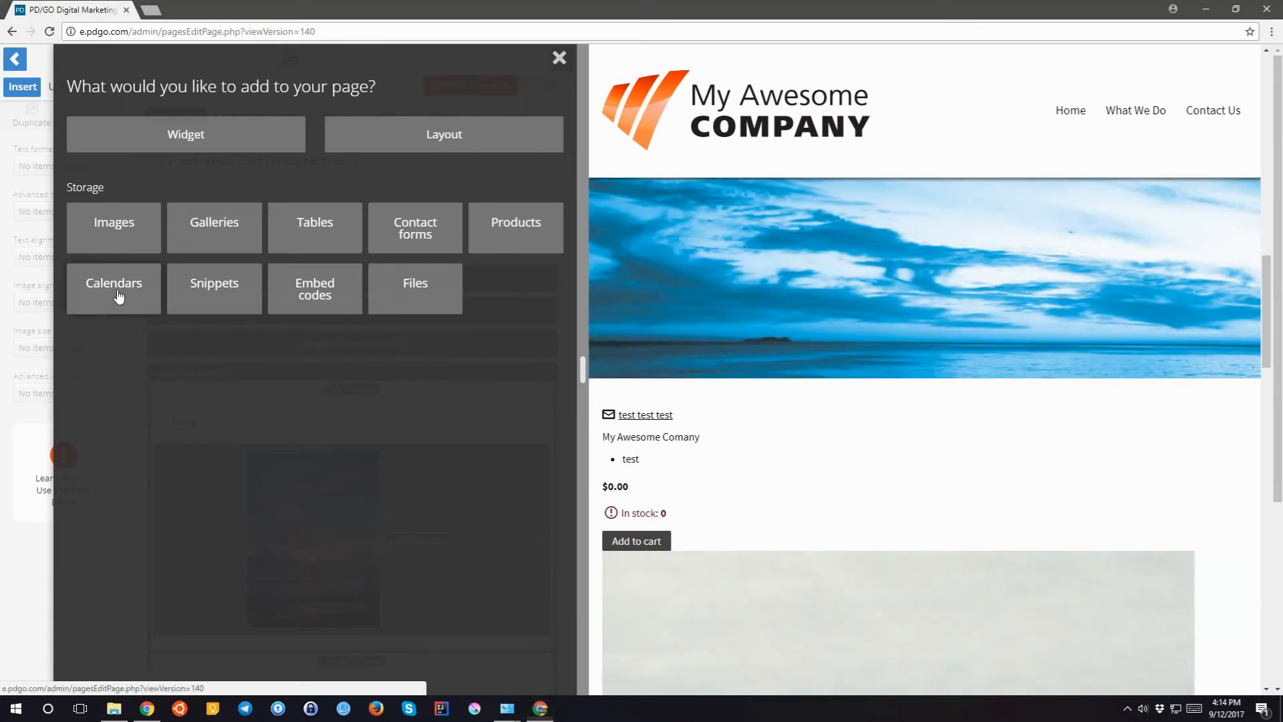
click(87, 90)
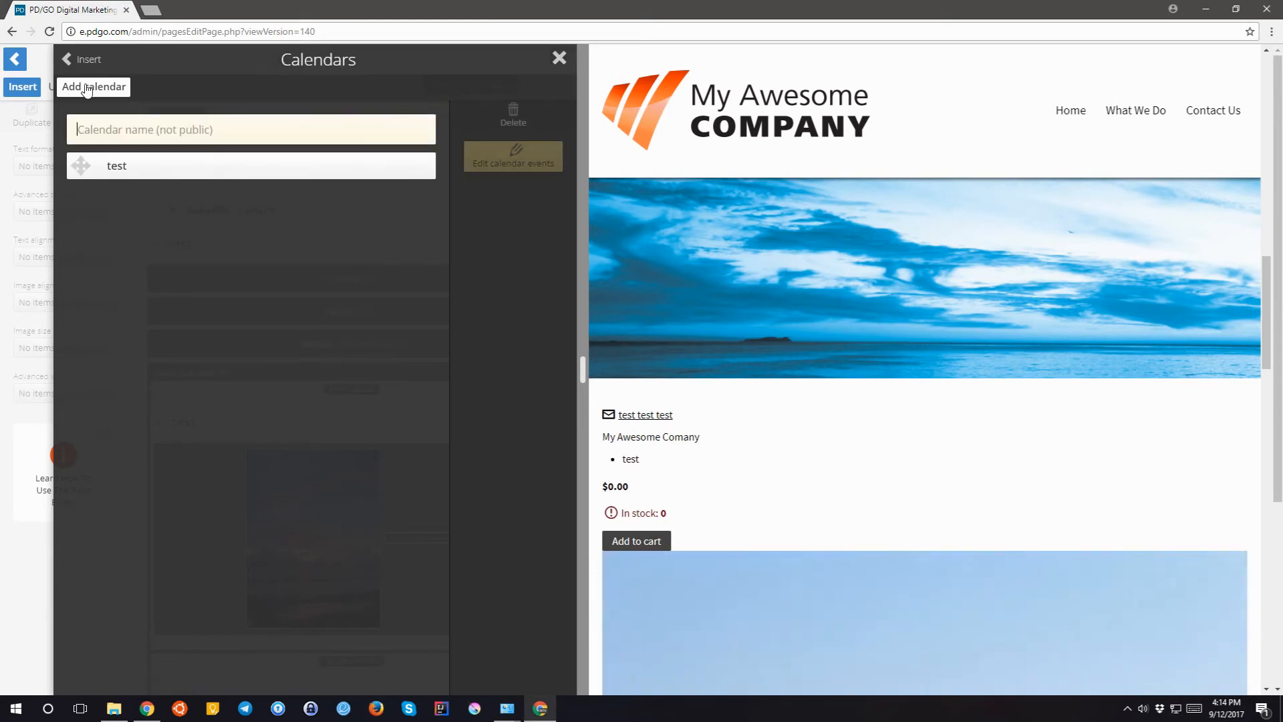
text(another)
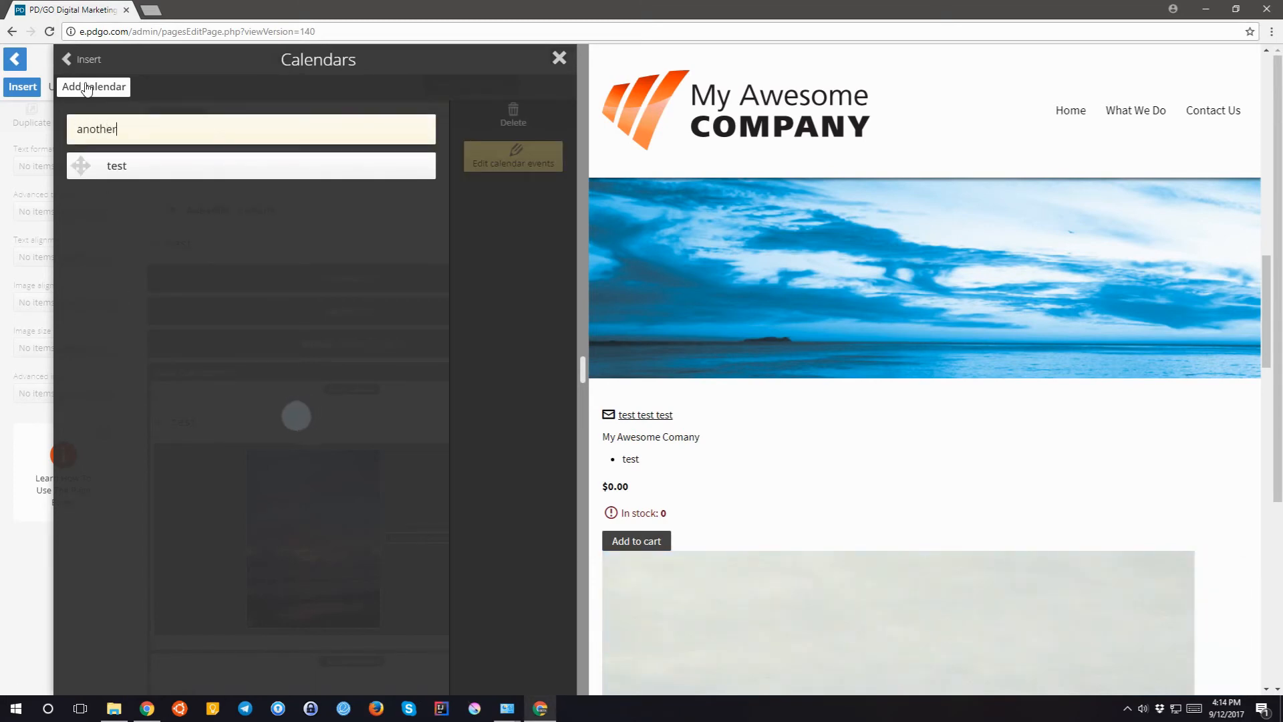
key(Return)
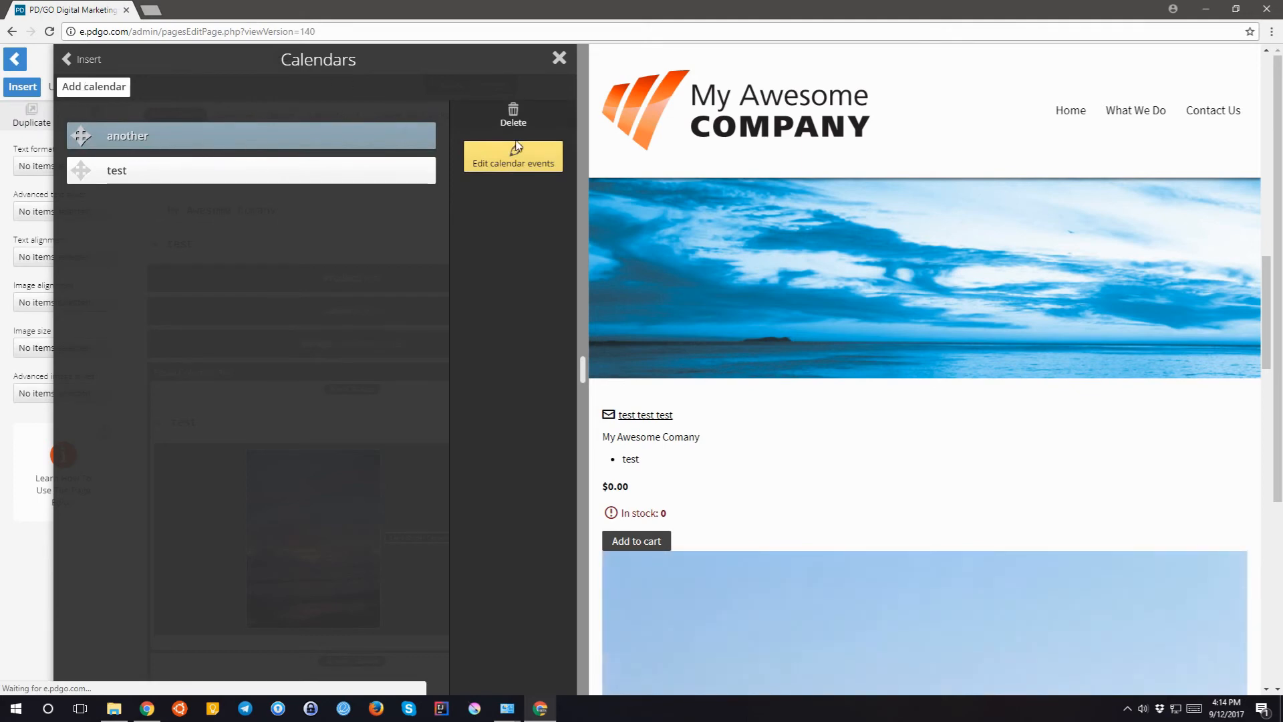
click(515, 157)
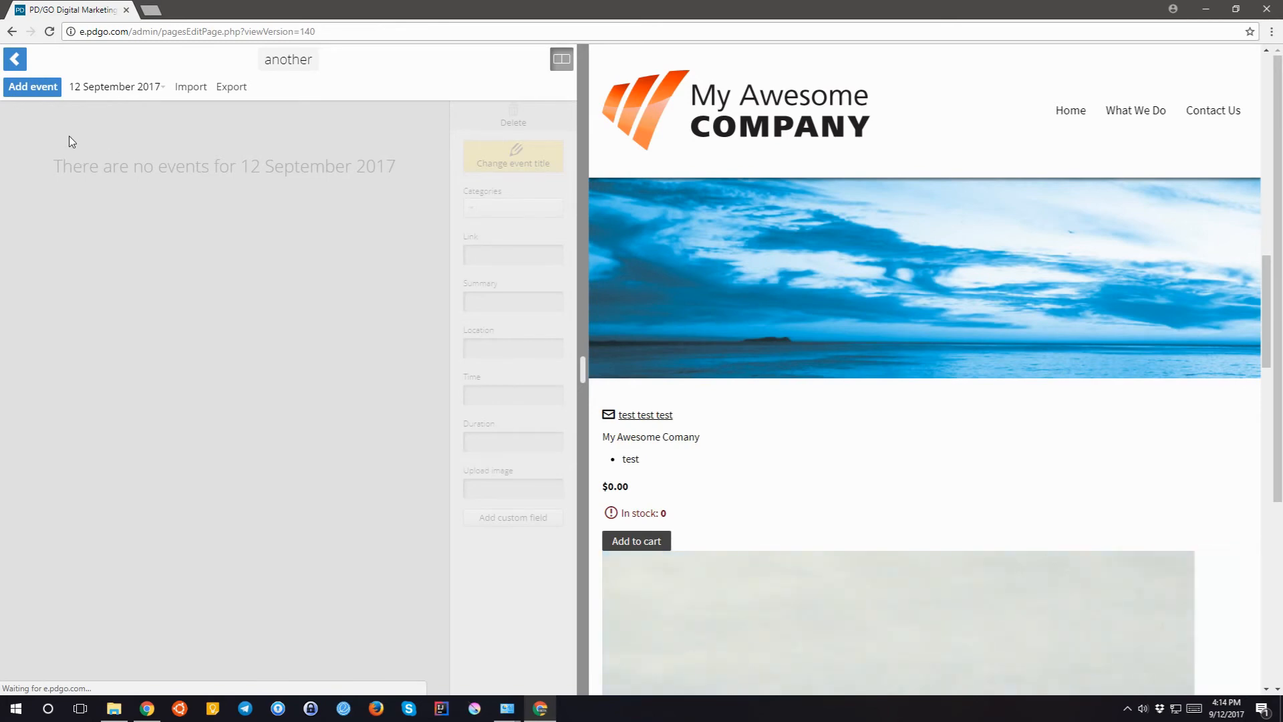
click(36, 89)
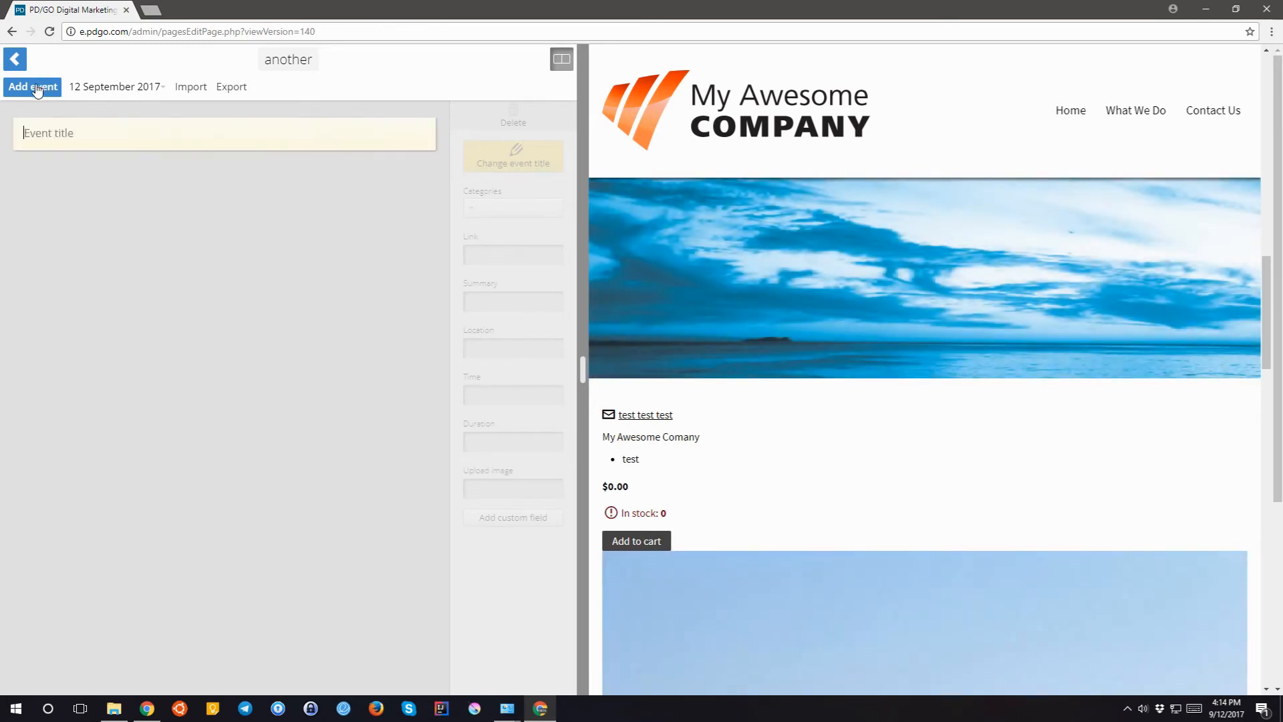
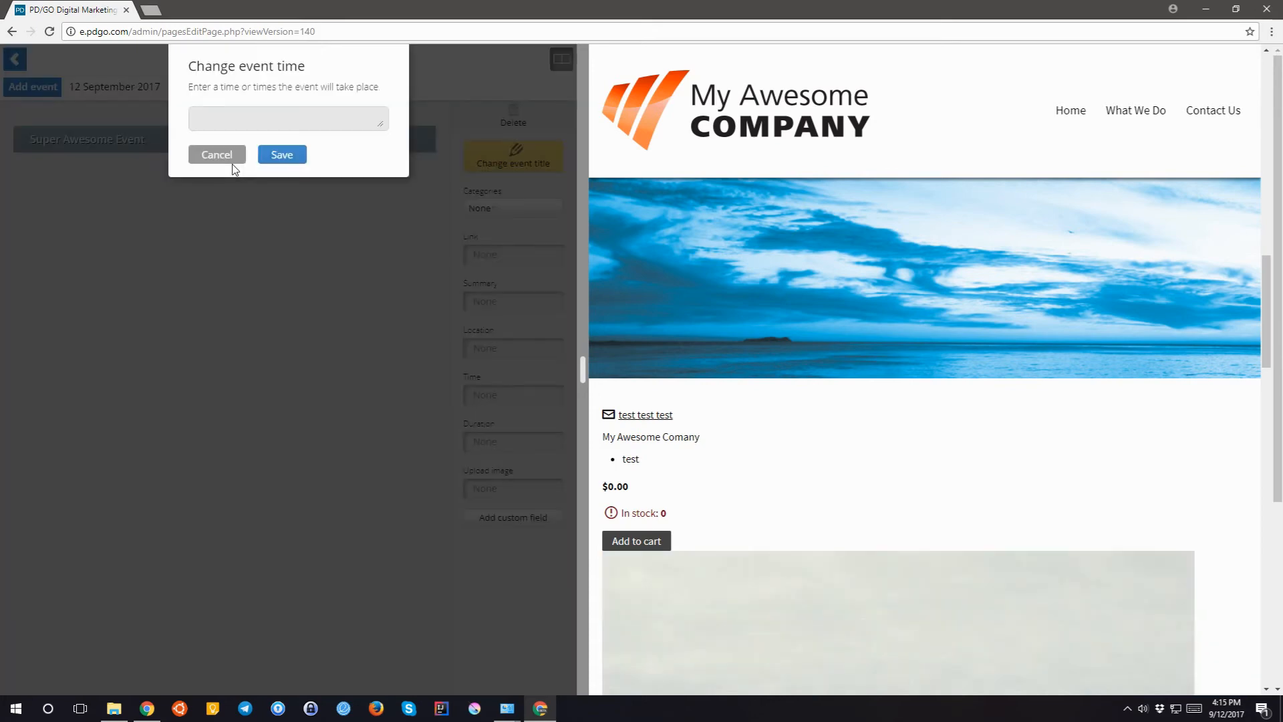
- Cancel the event time change and drop calendar 'another' into the test page content
click(231, 160)
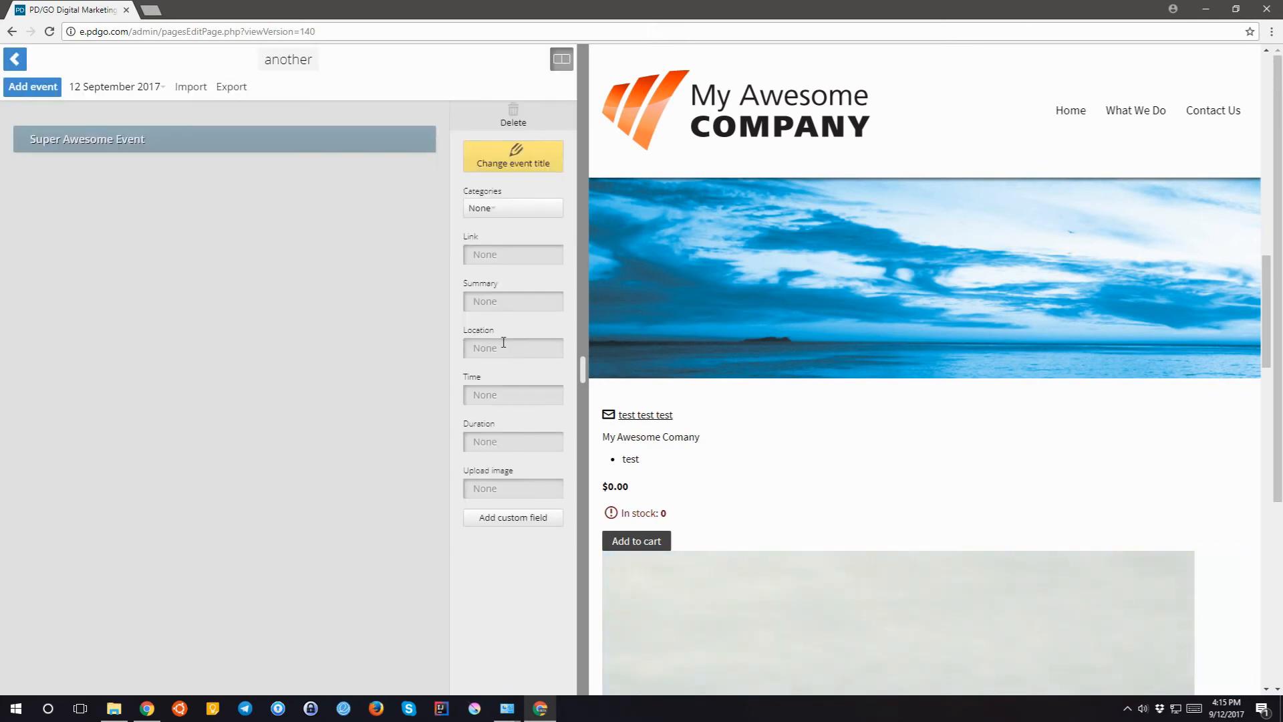
click(17, 62)
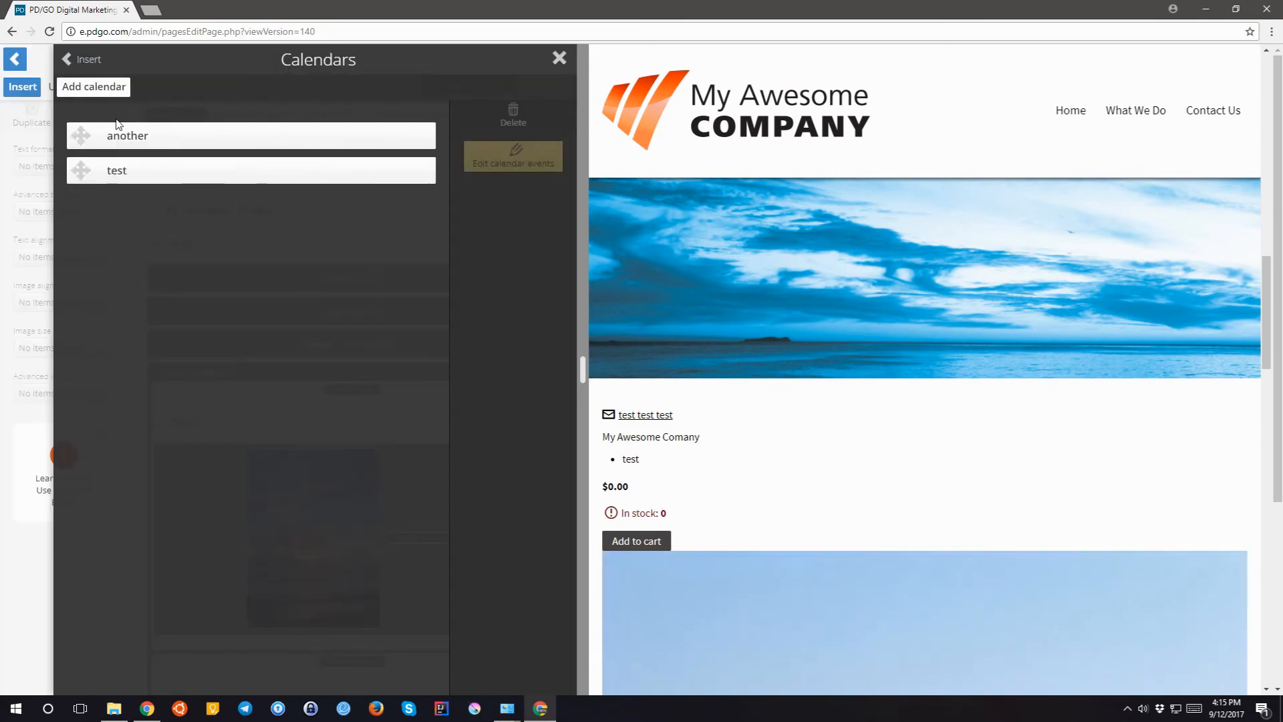
drag(69, 145, 196, 259)
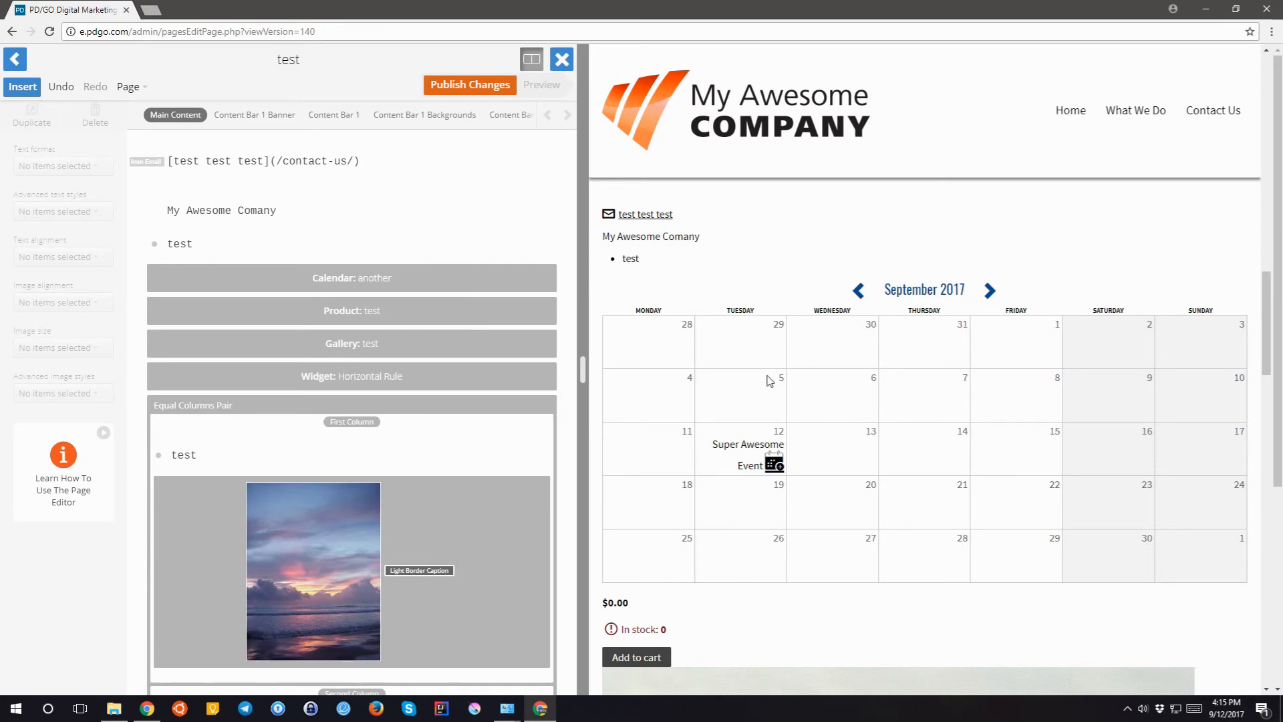
- Delete the calendar block from the page and go back to the add-content chooser
click(315, 273)
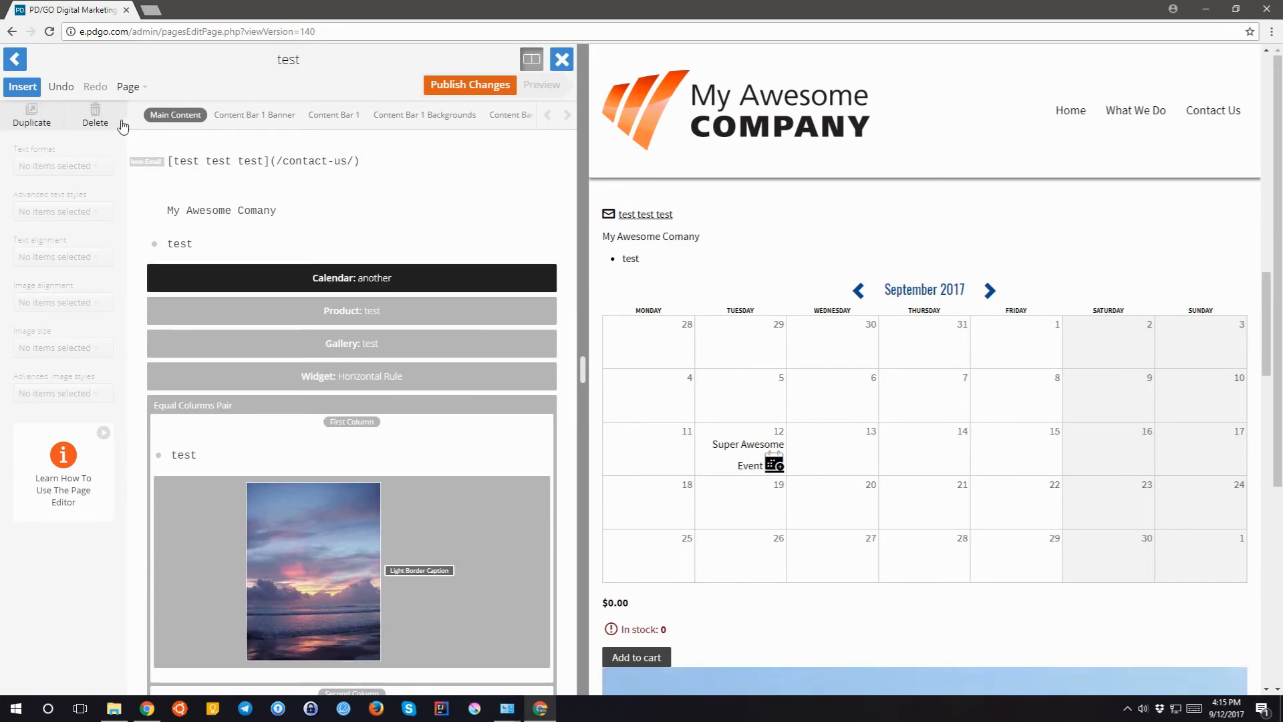
click(104, 122)
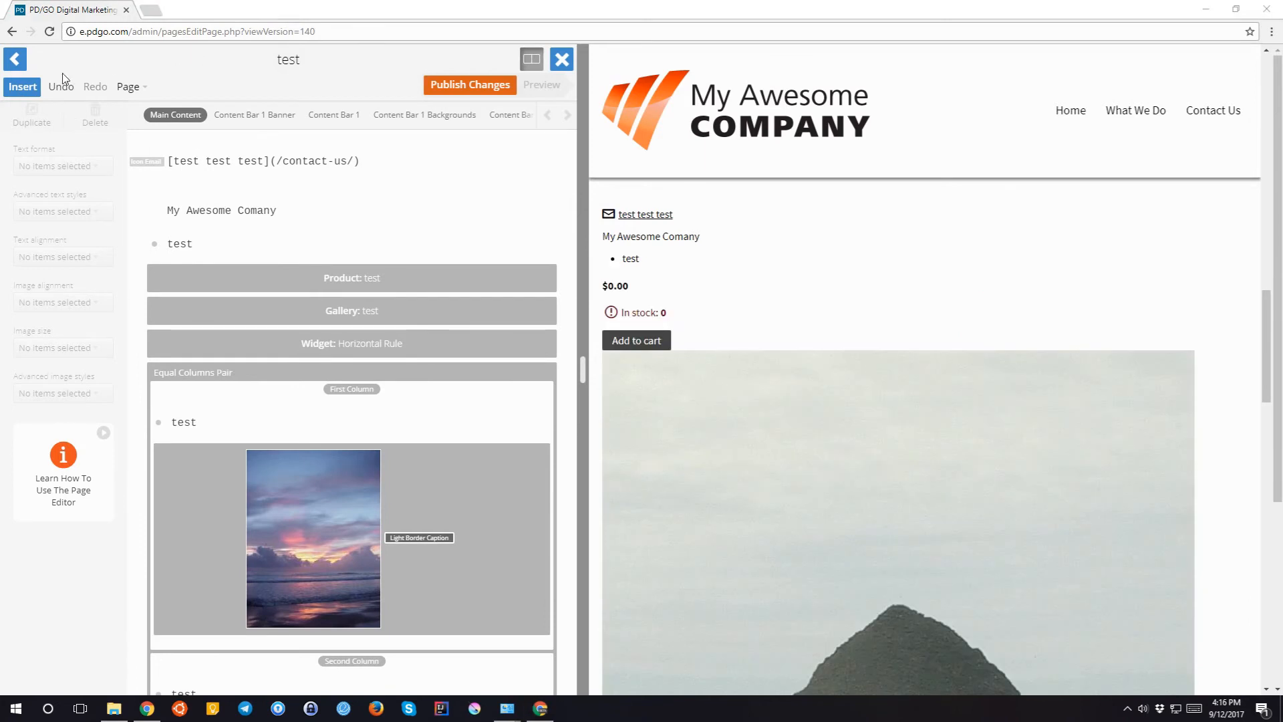
click(30, 85)
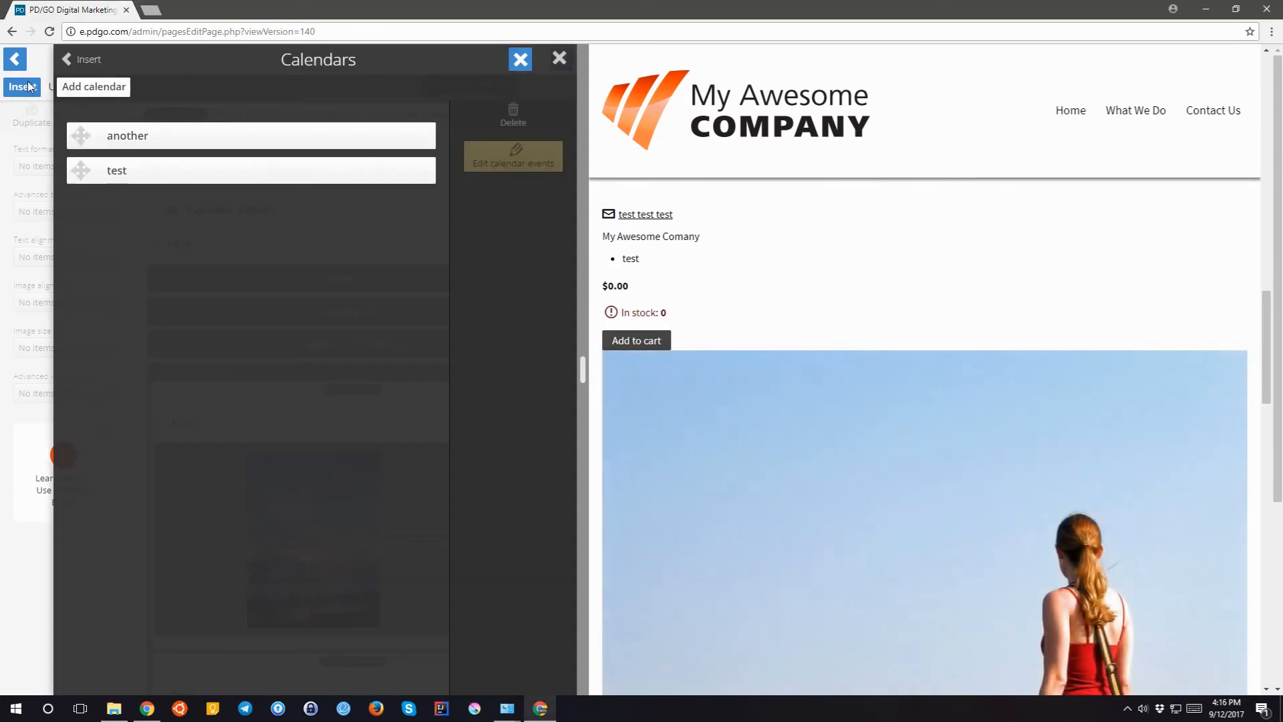
click(85, 61)
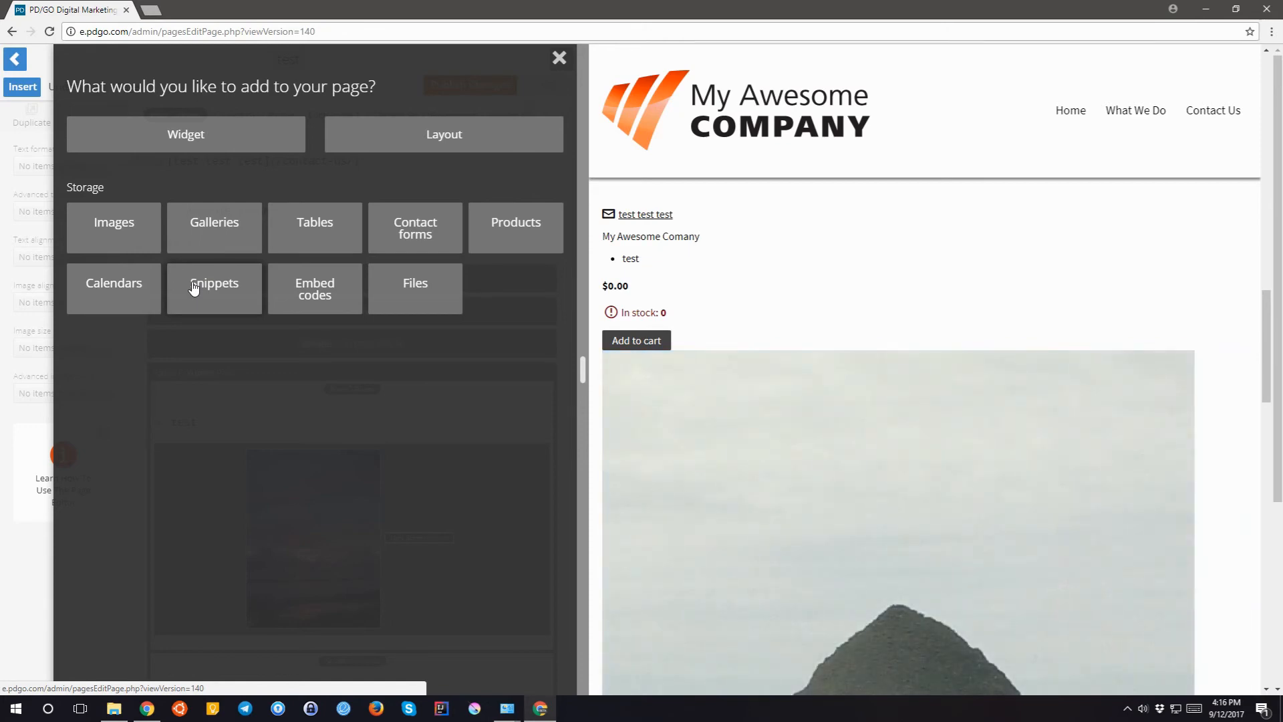
- Create a snippet named 'Our Address' and open its content for editing
click(194, 286)
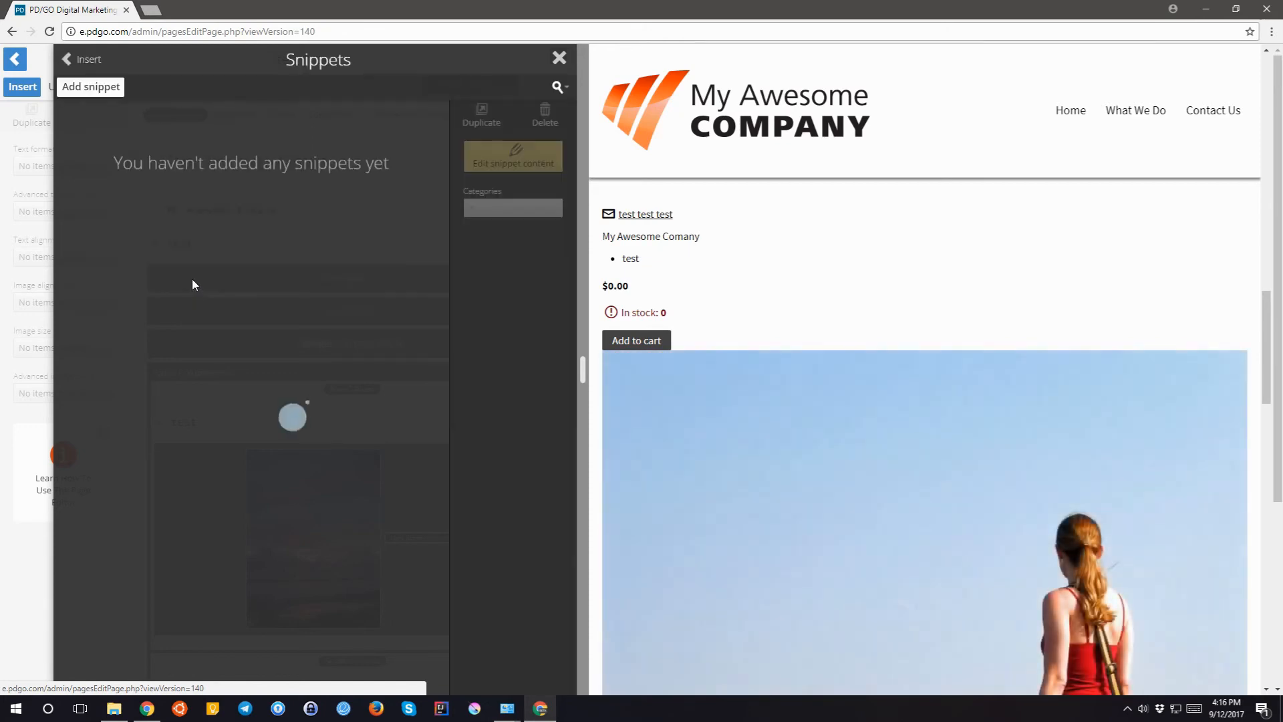
click(80, 87)
text(Our Addres)
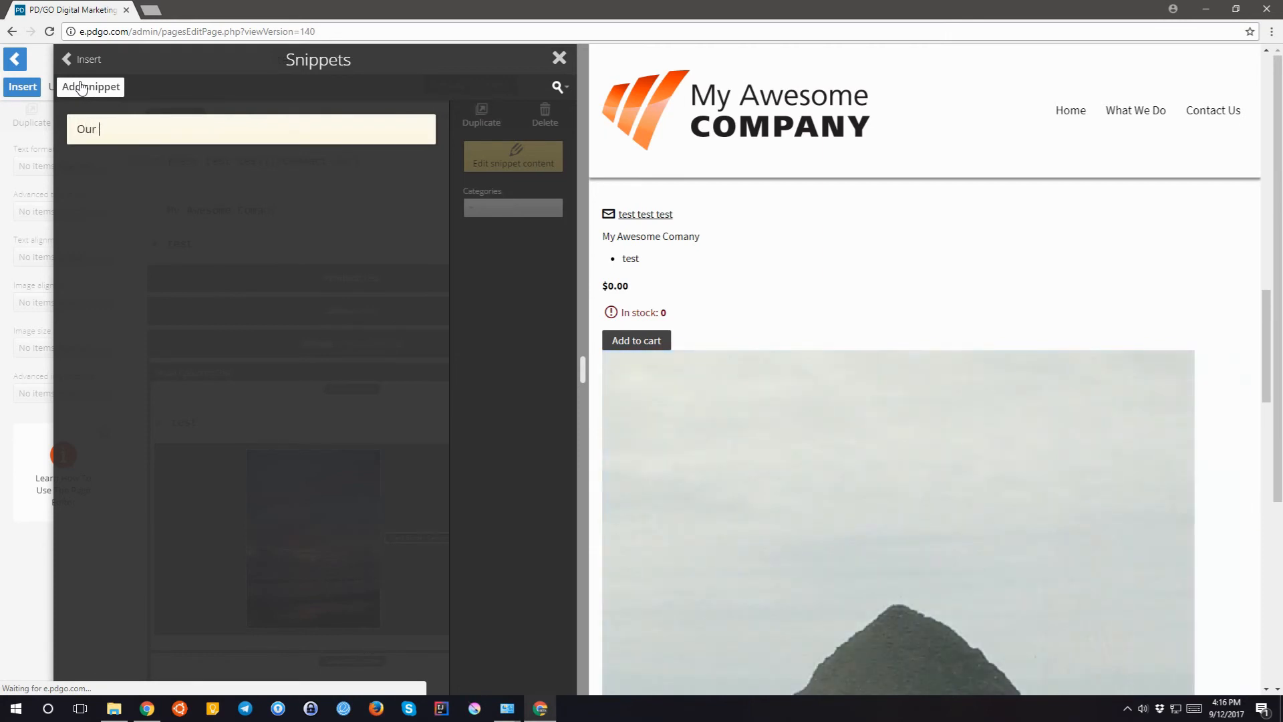
text(s)
key(Return)
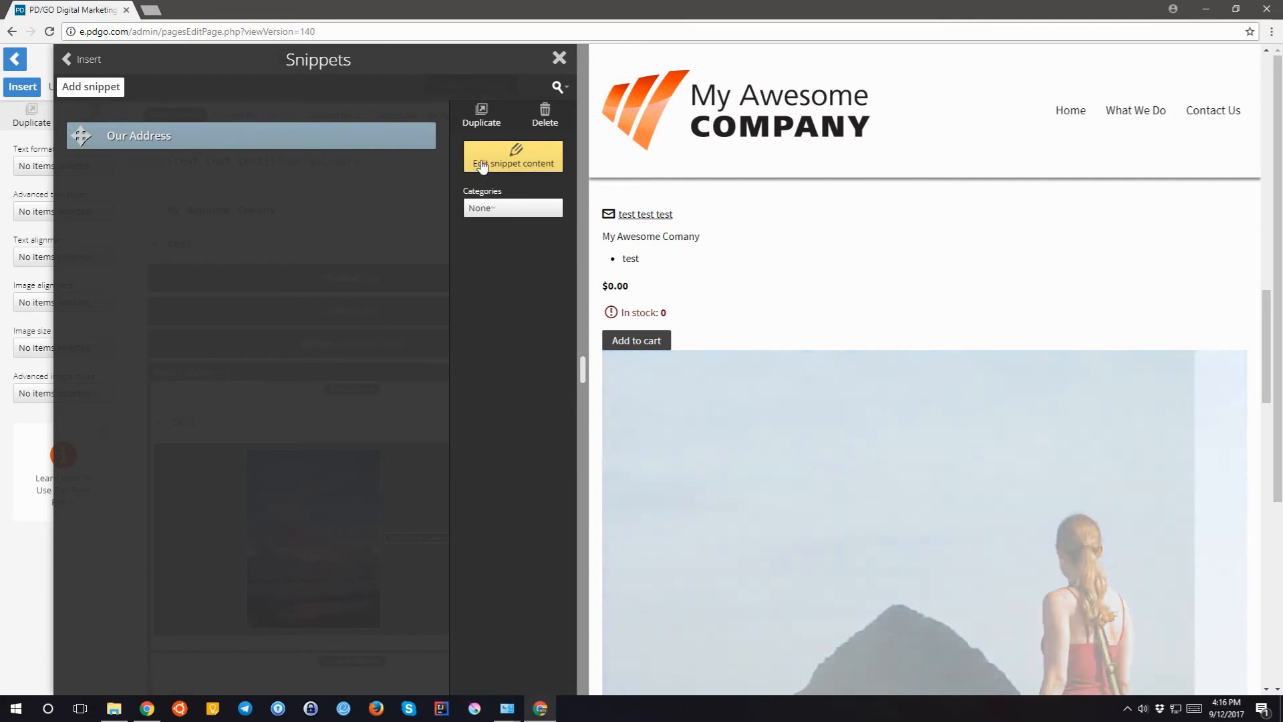
click(513, 165)
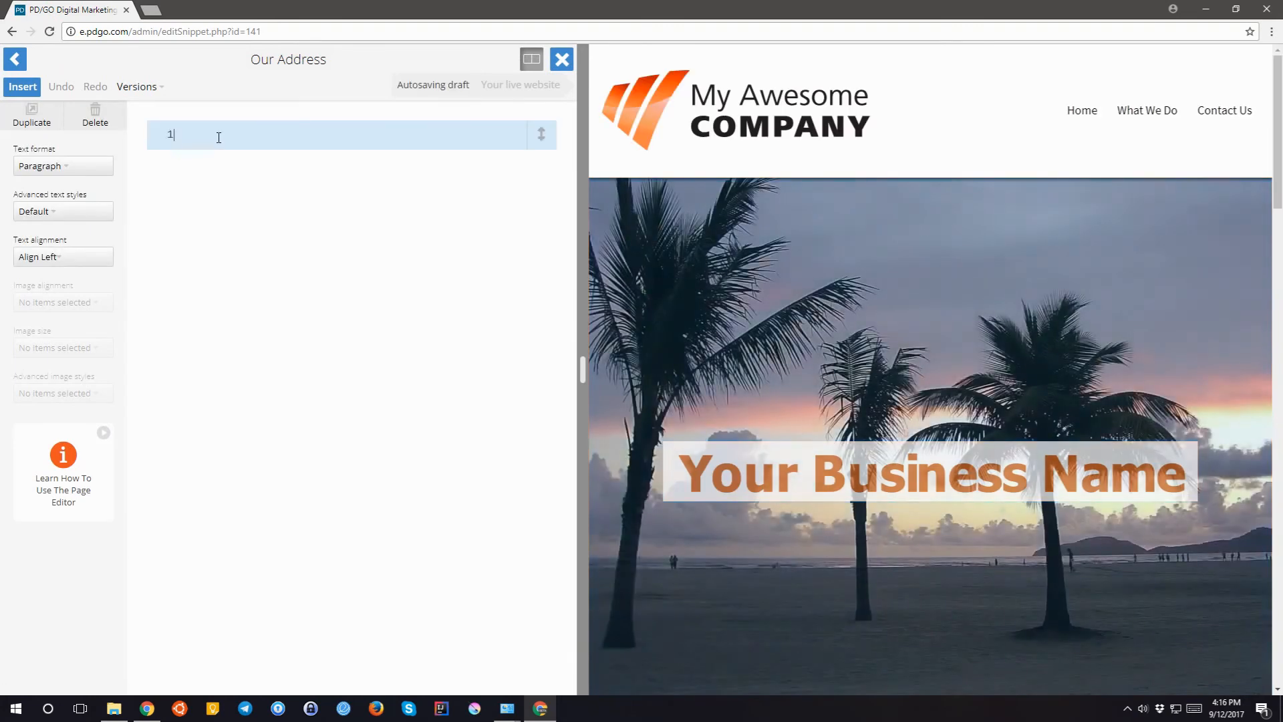
- Enter the two-line sample street address, fix the town-name typo, and publish the snippet
text(pdgo w)
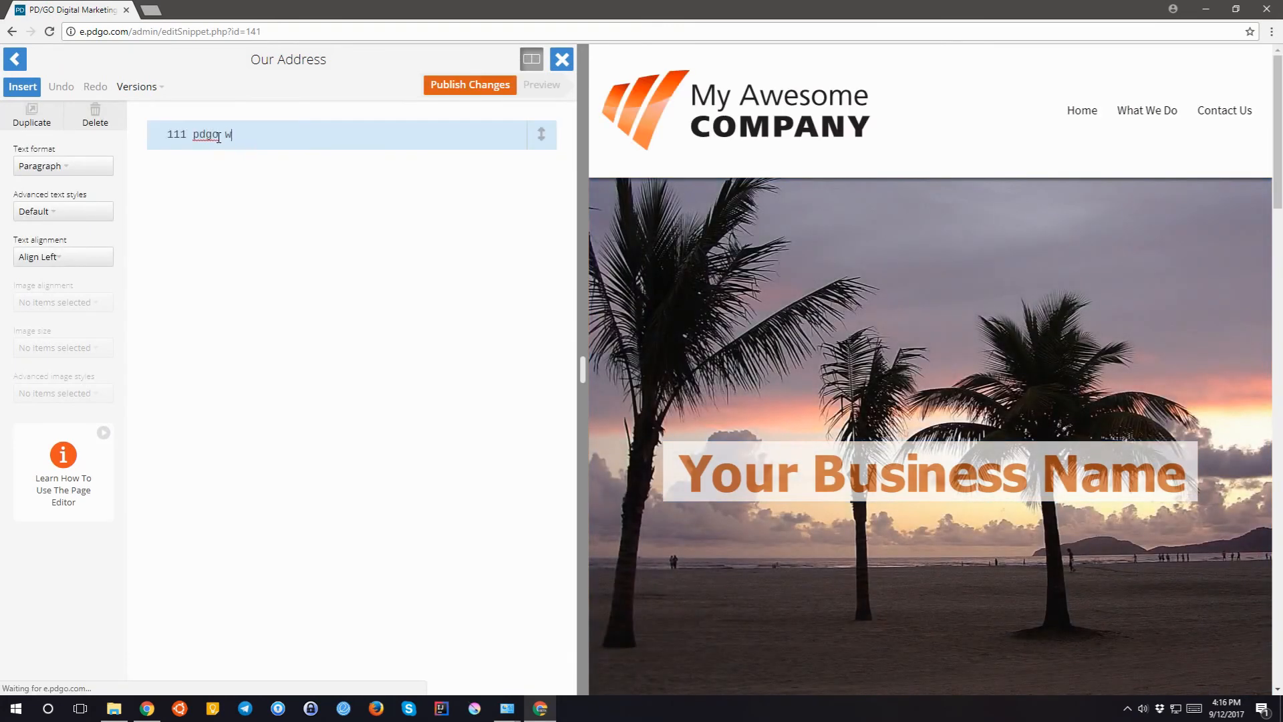
text(ay.)
key(Return)
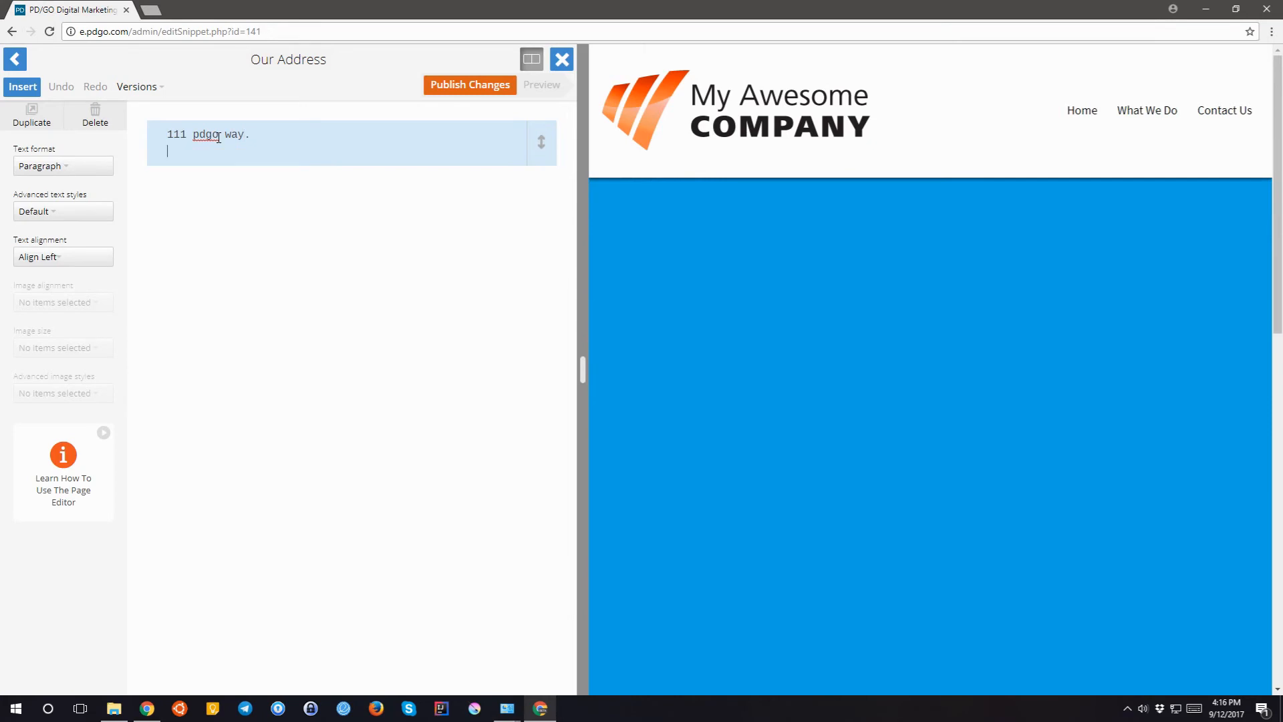
text(pd)
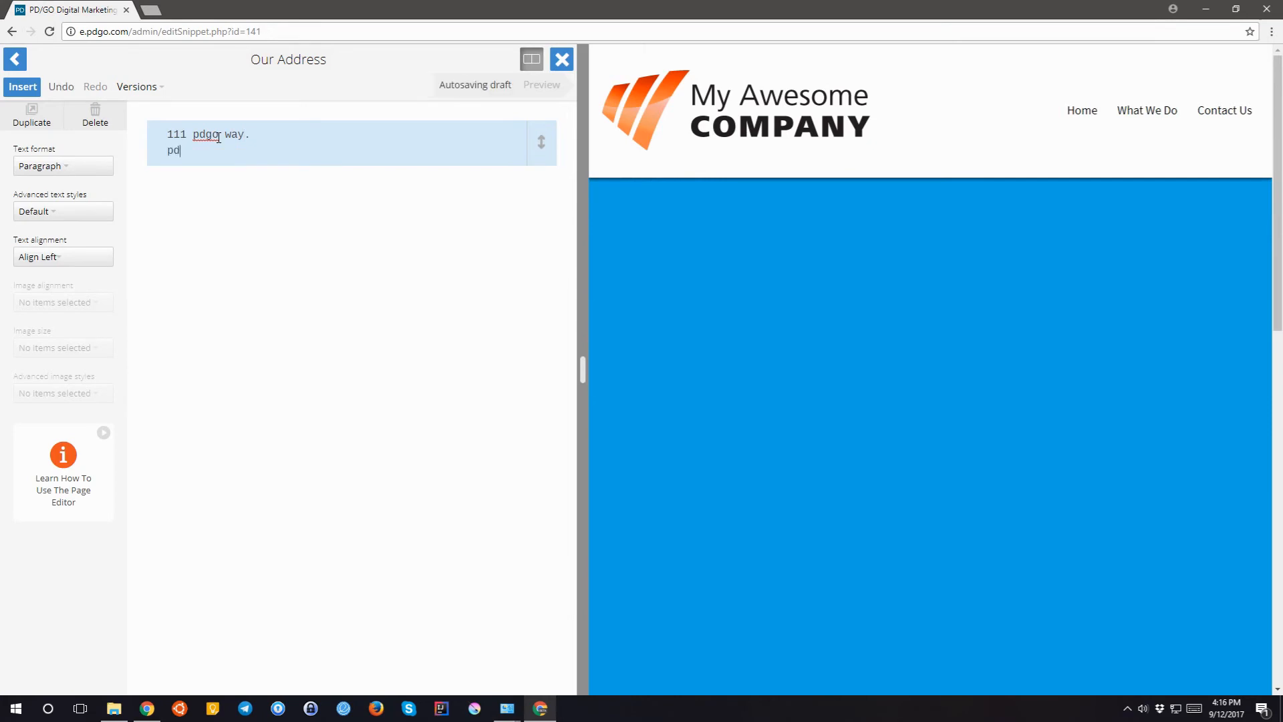
text(o, Fl)
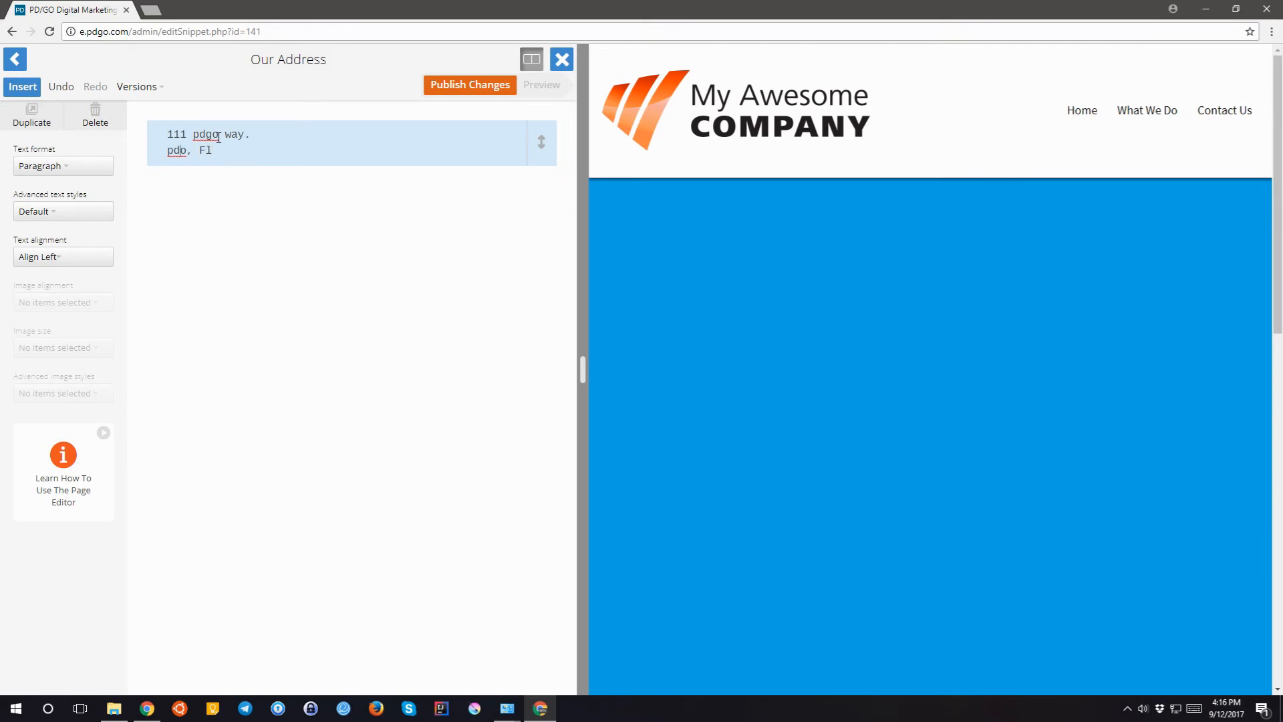
key(Left)
key(Left)
key(Left)
key(Left)
key(Left)
text(g)
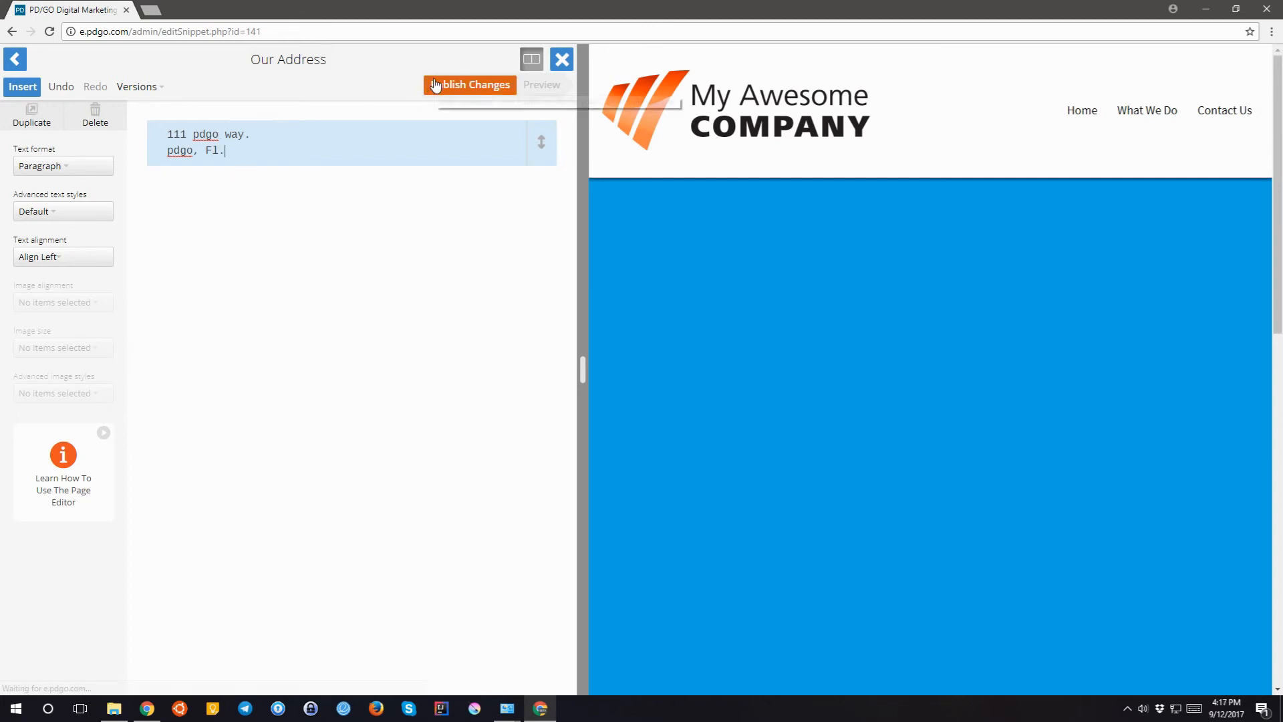
key(Return)
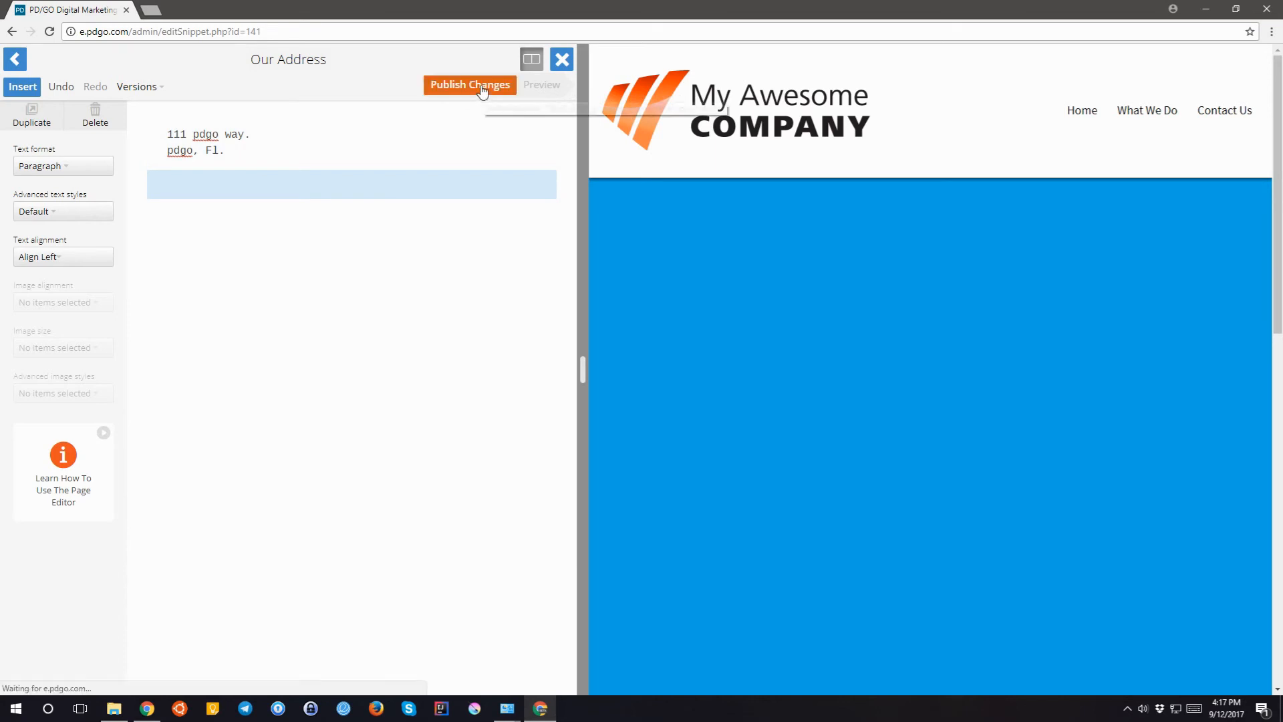
click(484, 91)
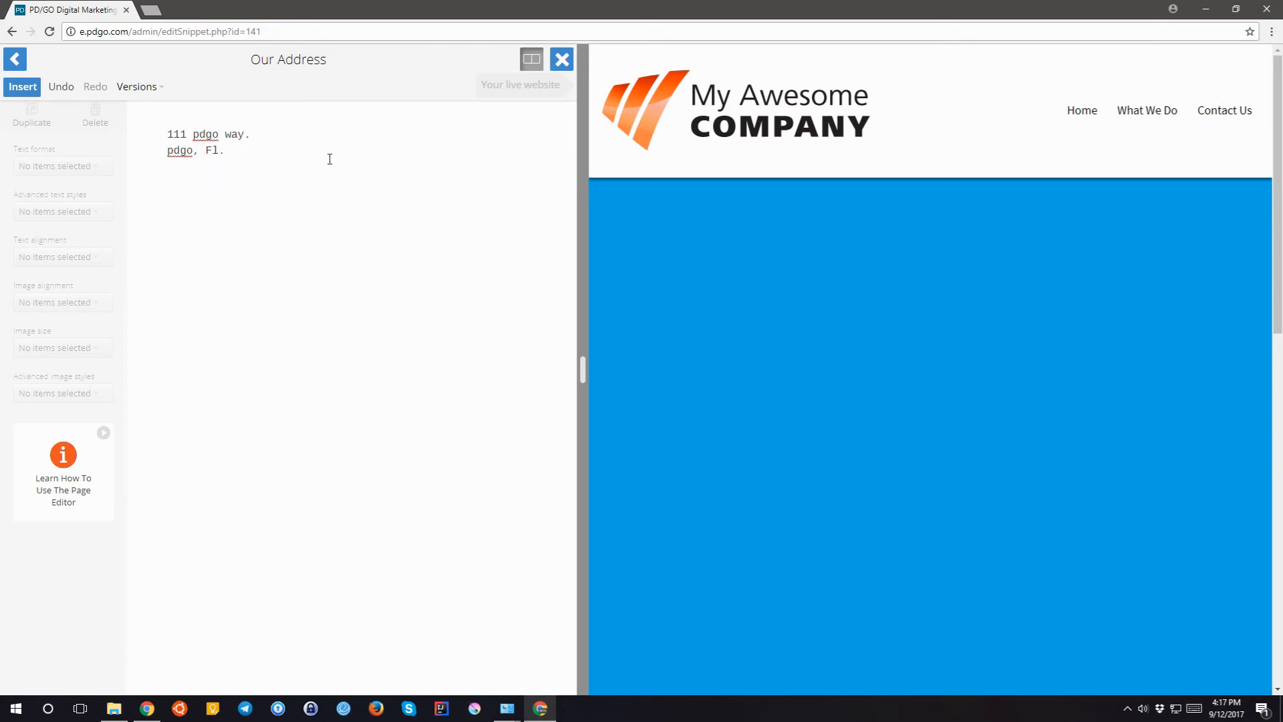
- Leave the snippet editor and reopen the test webpage for editing
click(13, 61)
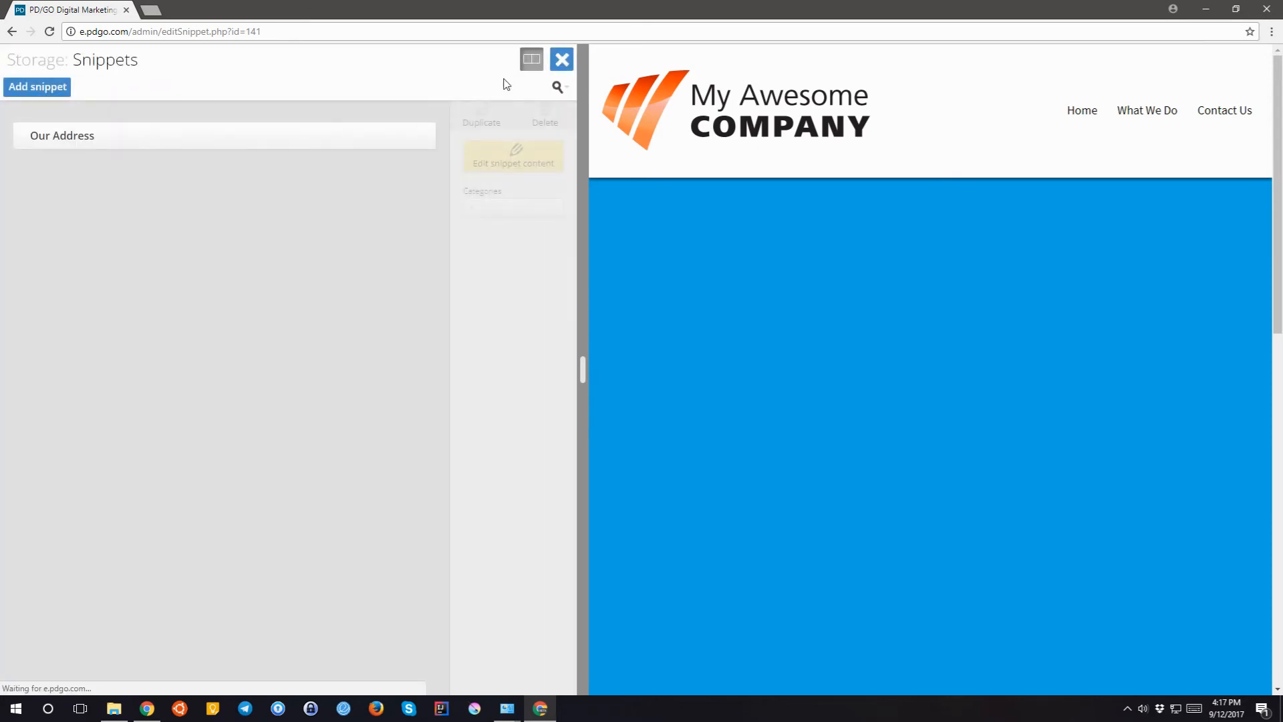
click(567, 62)
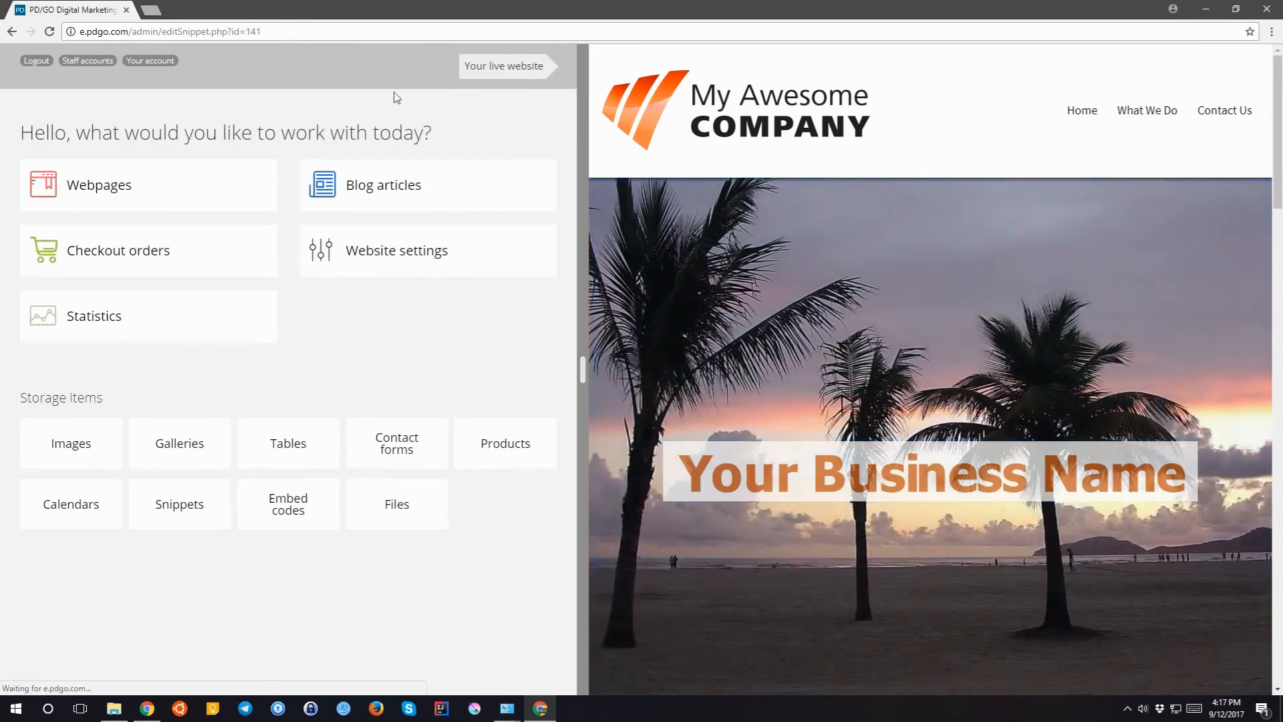
click(177, 198)
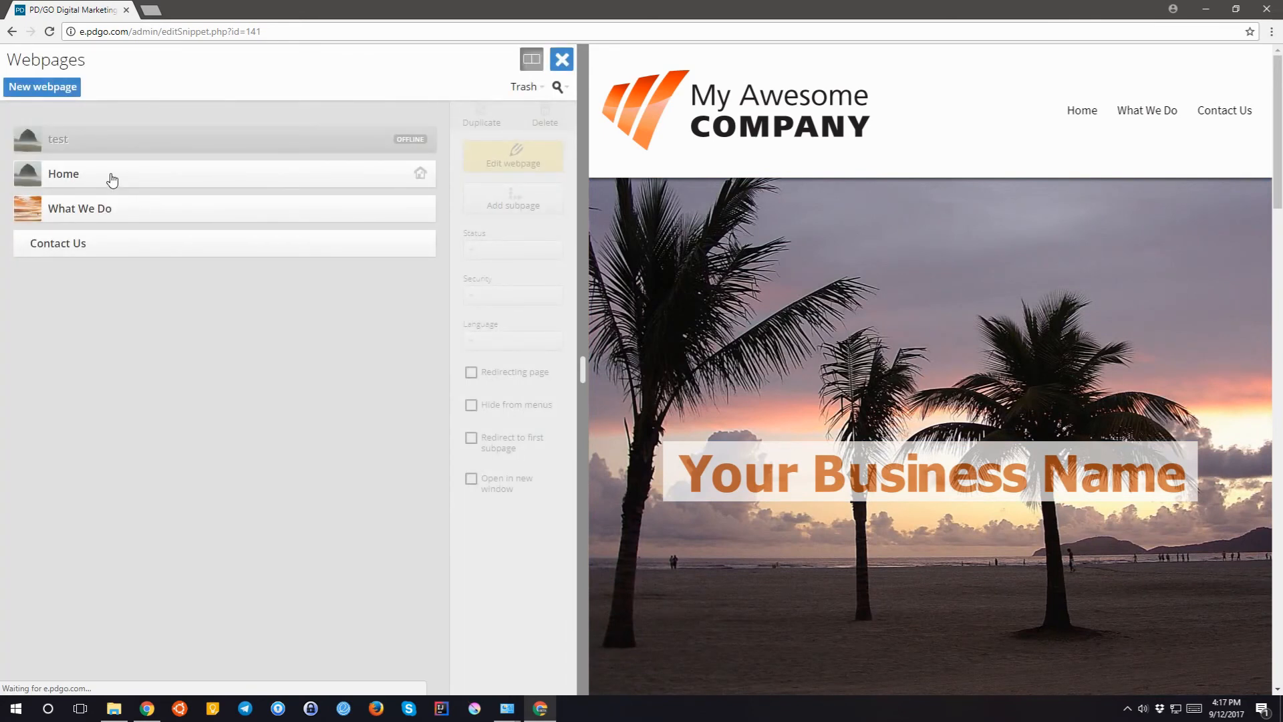
click(507, 160)
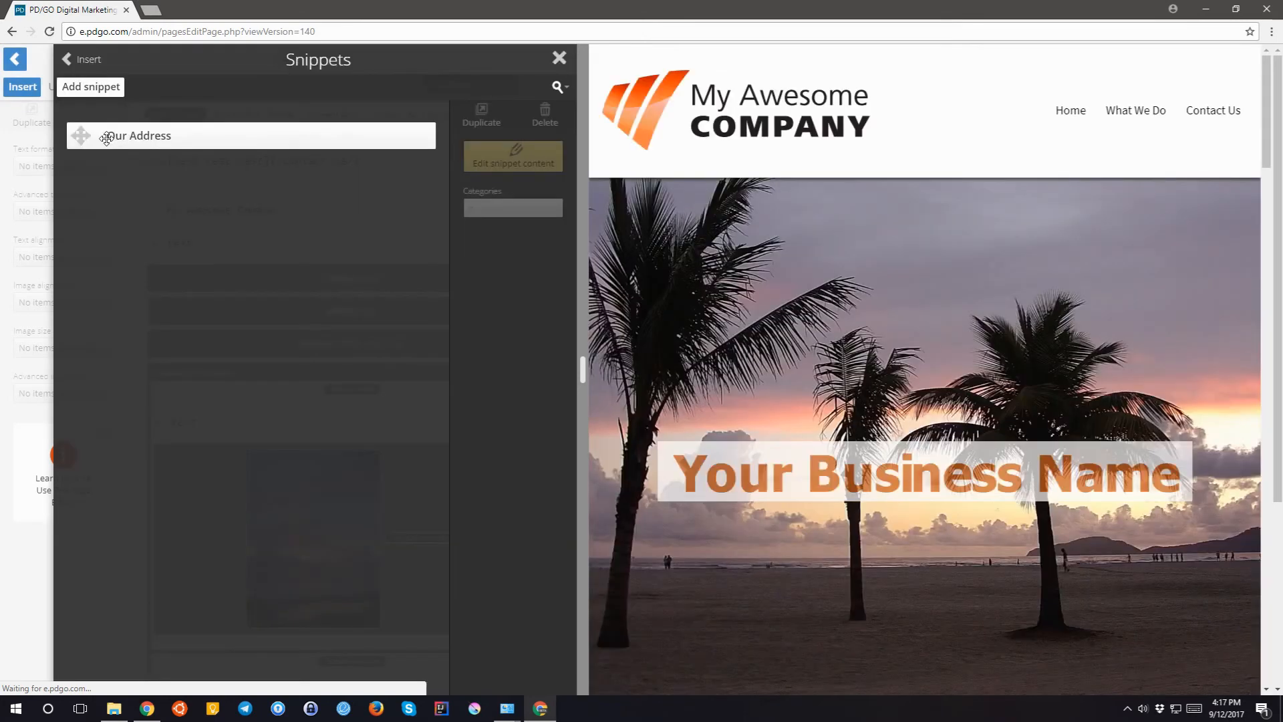
- Drop the Our Address snippet into the test page, check the preview, and select its block
drag(107, 137, 272, 252)
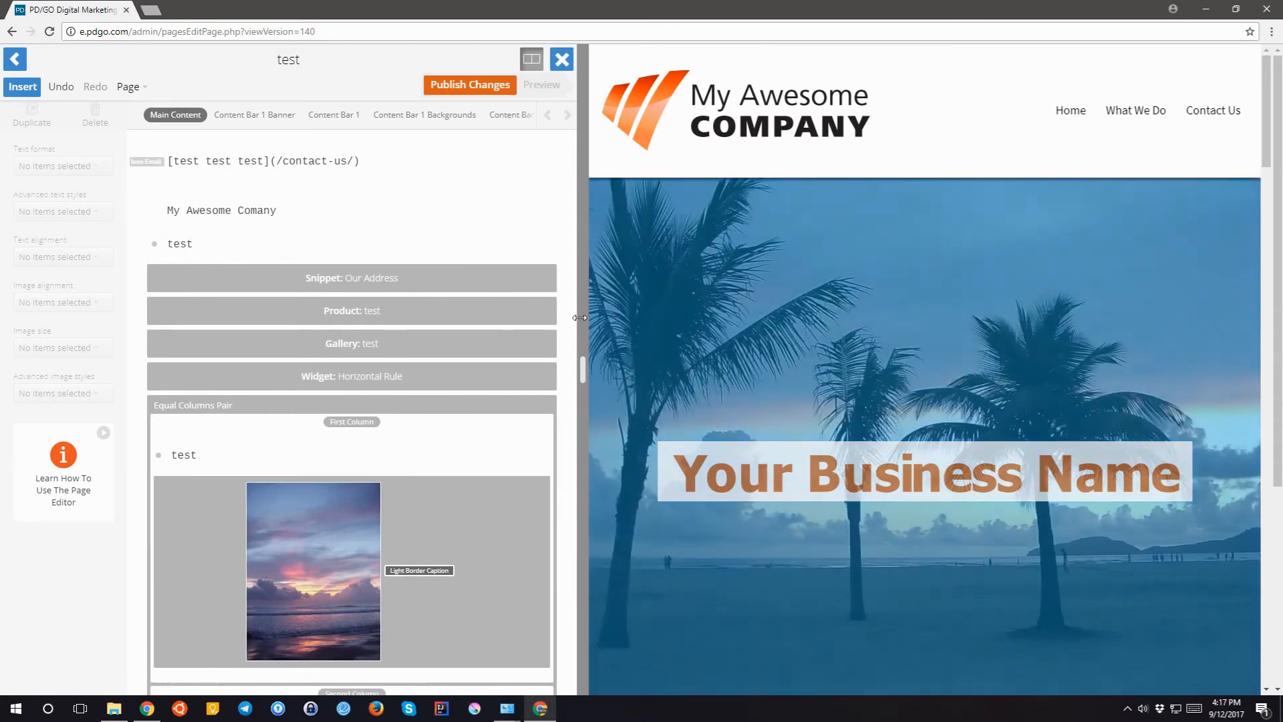
scroll(581, 316, down, 1)
scroll(581, 316, down, 3)
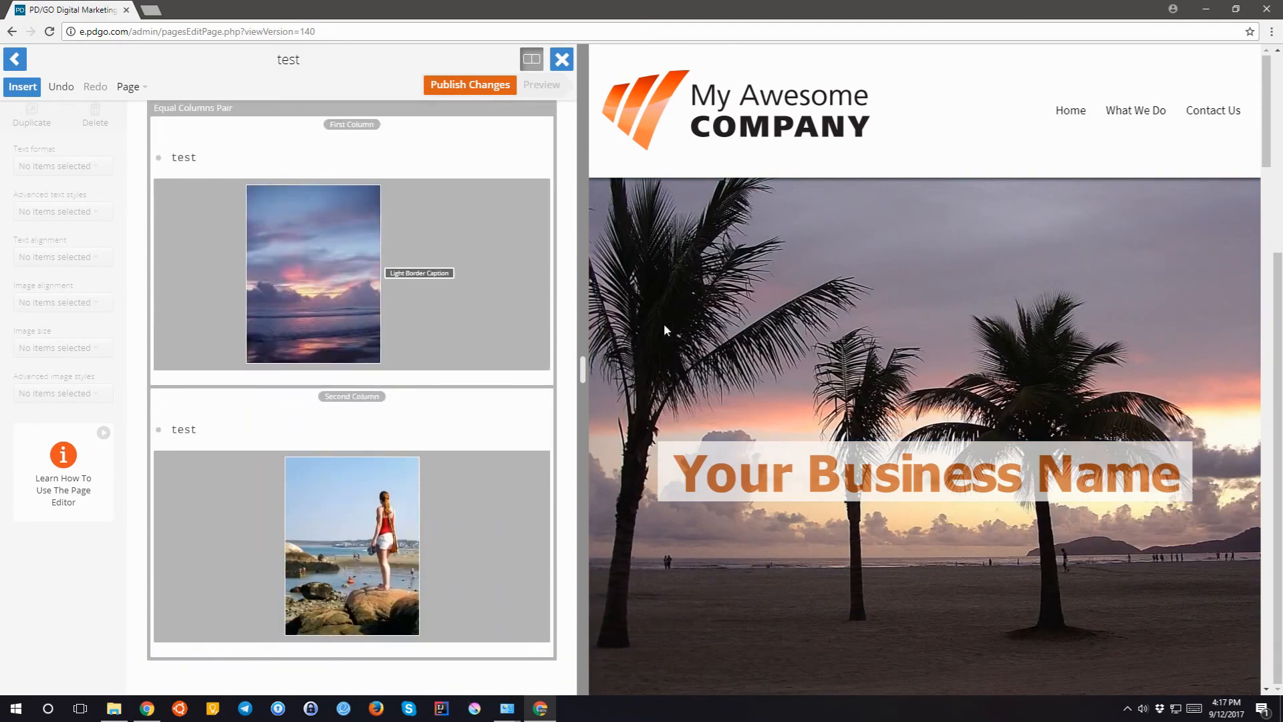
scroll(663, 323, down, 5)
scroll(682, 324, down, 8)
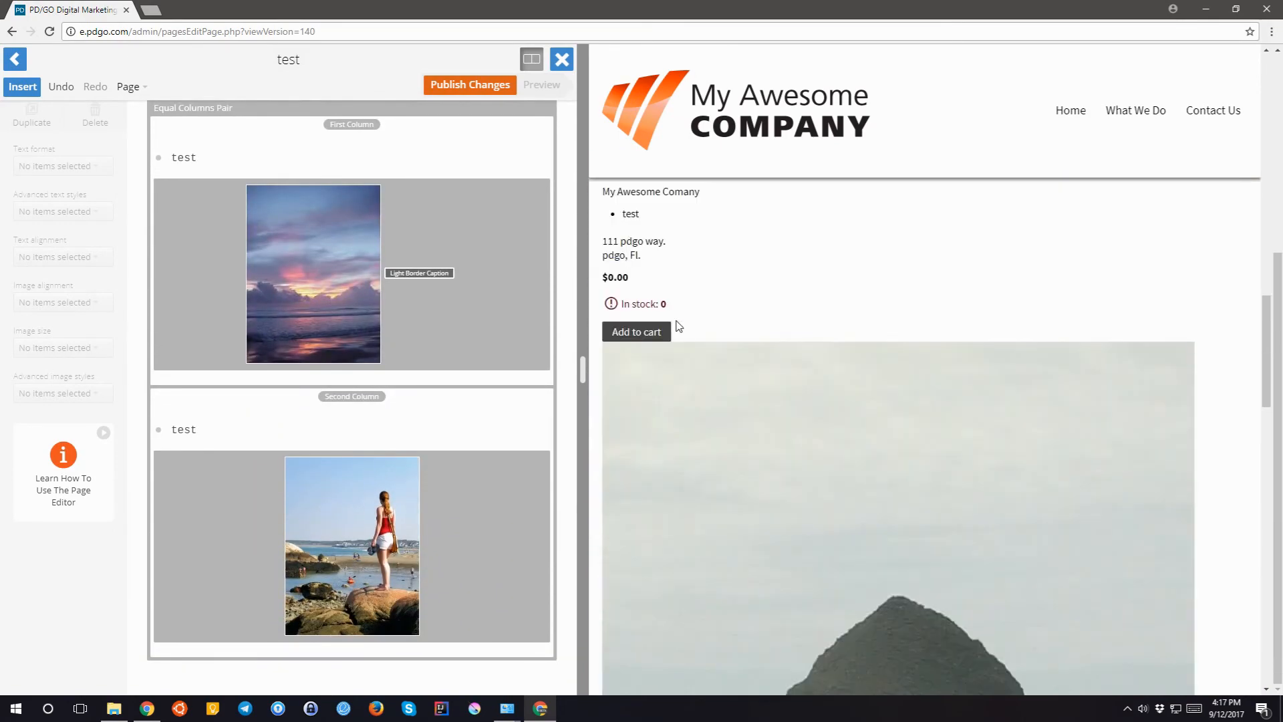
scroll(410, 351, up, 4)
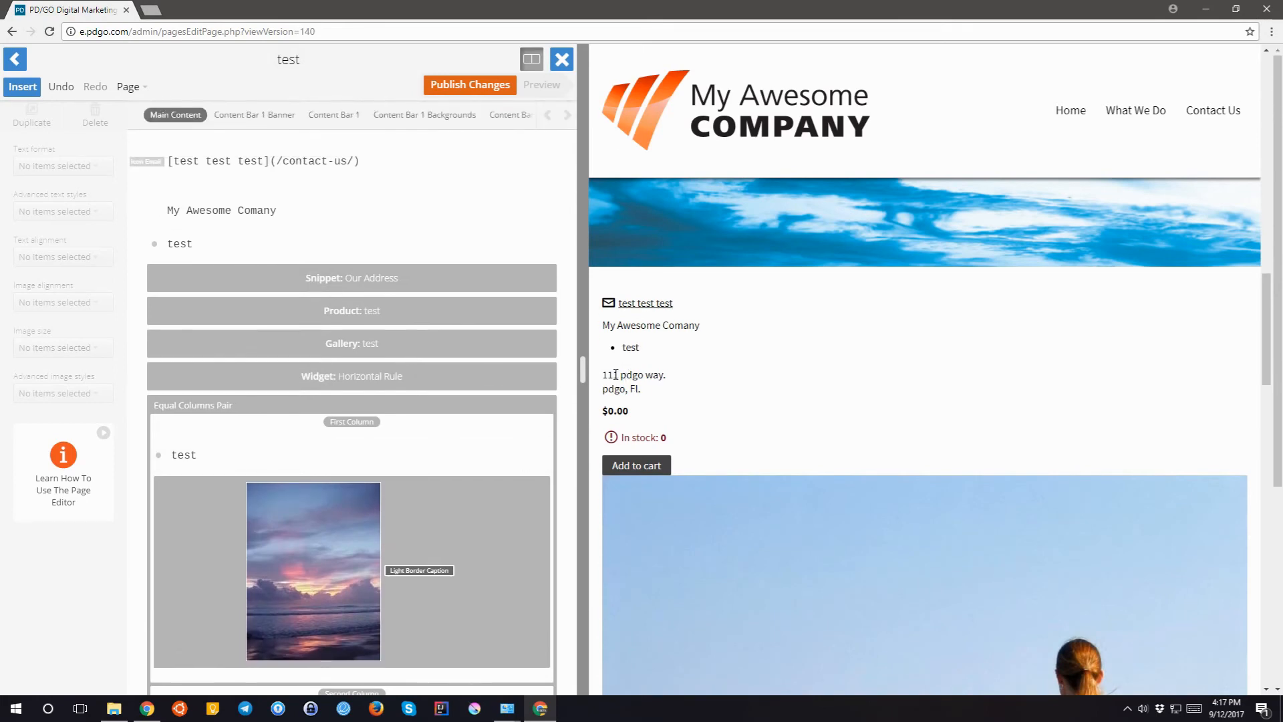
drag(608, 375, 653, 392)
click(318, 278)
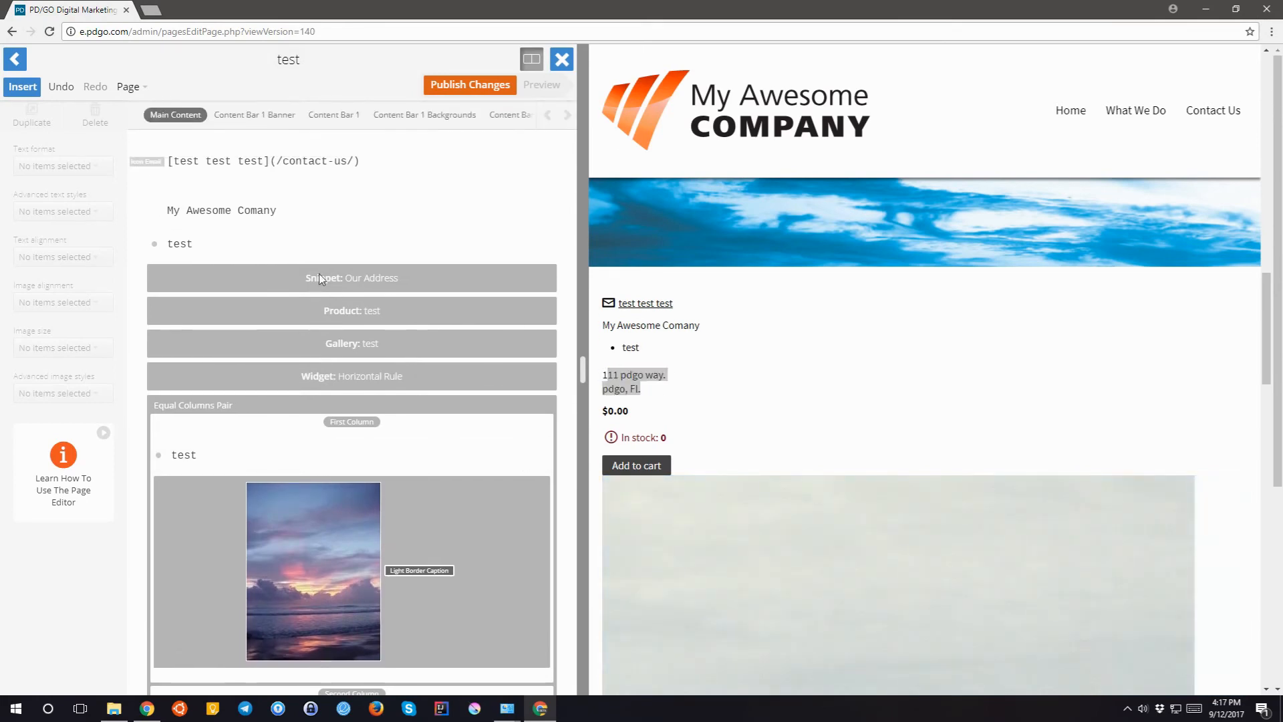
click(311, 279)
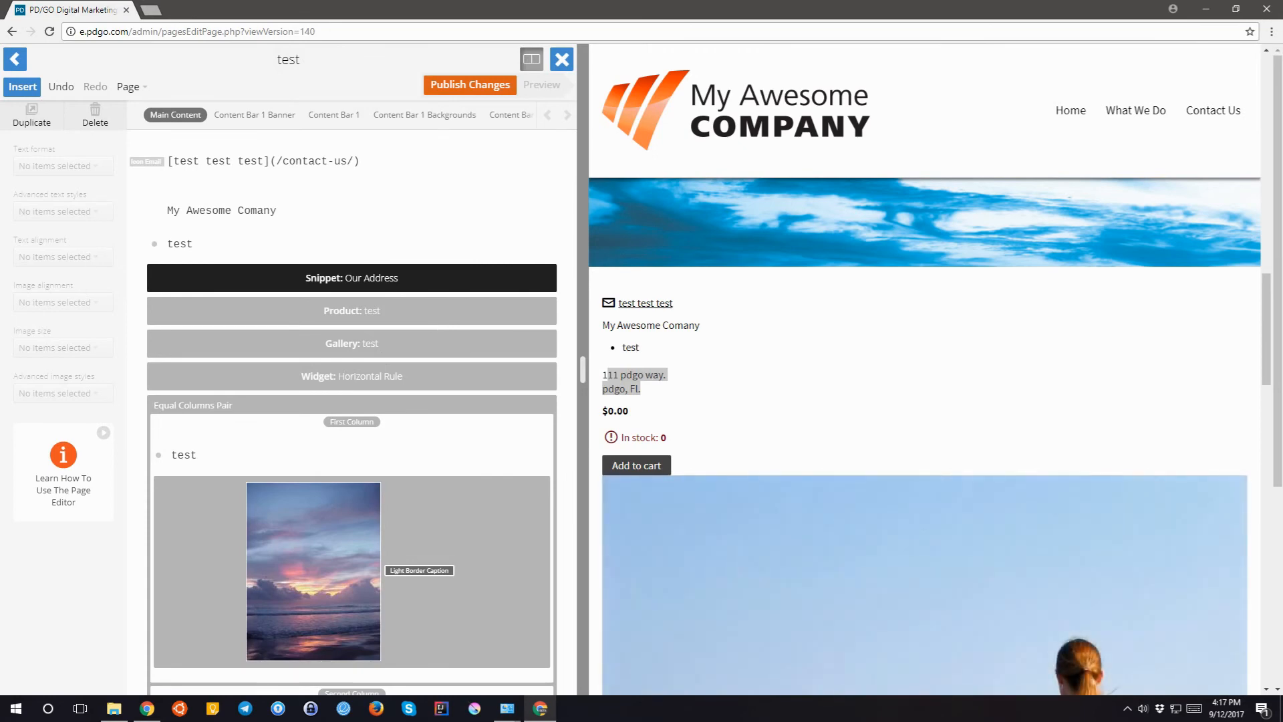
- Begin a new embed code named 'Google Maps' and open a blank browser tab
click(24, 85)
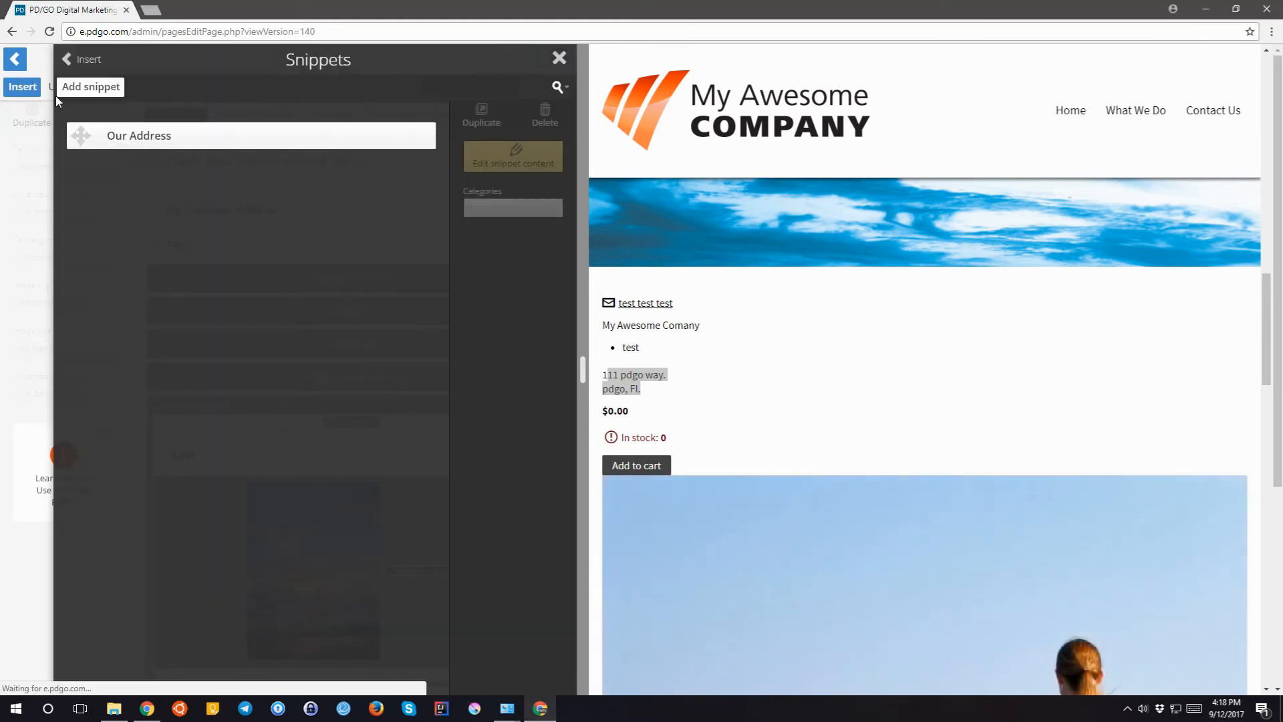
click(73, 60)
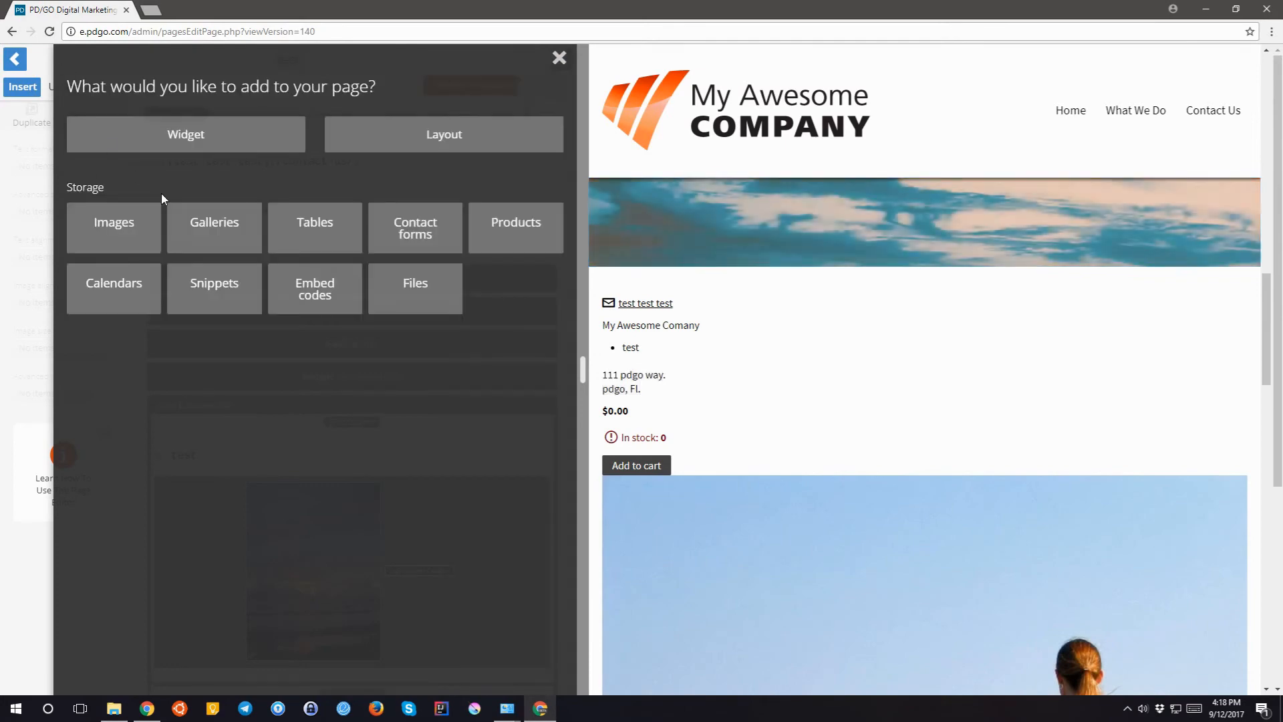
click(326, 306)
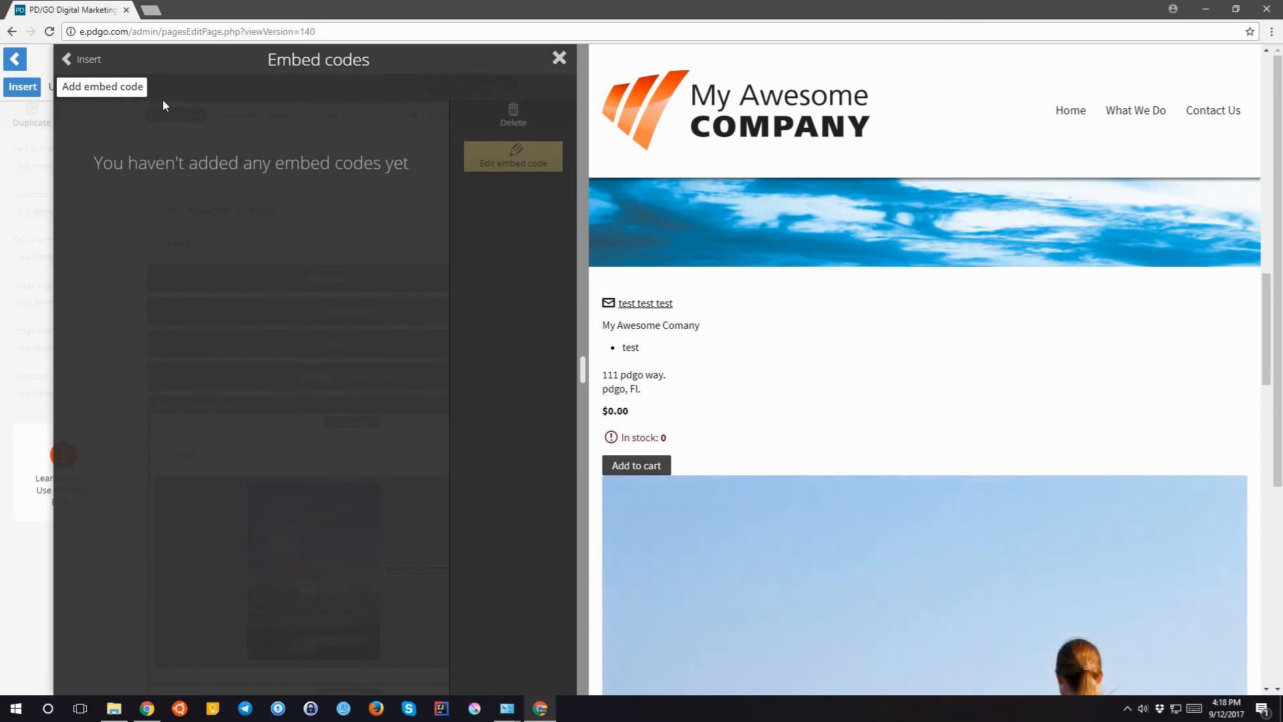
click(124, 93)
click(112, 133)
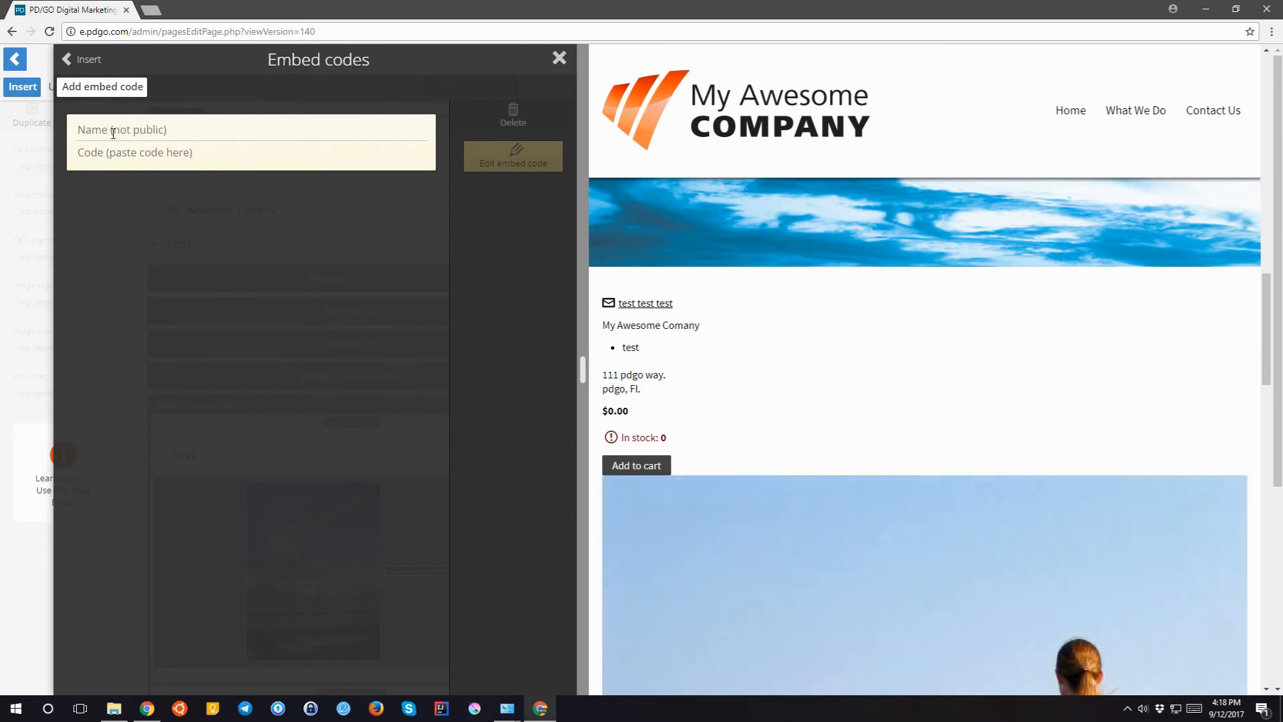
text(Google Maps)
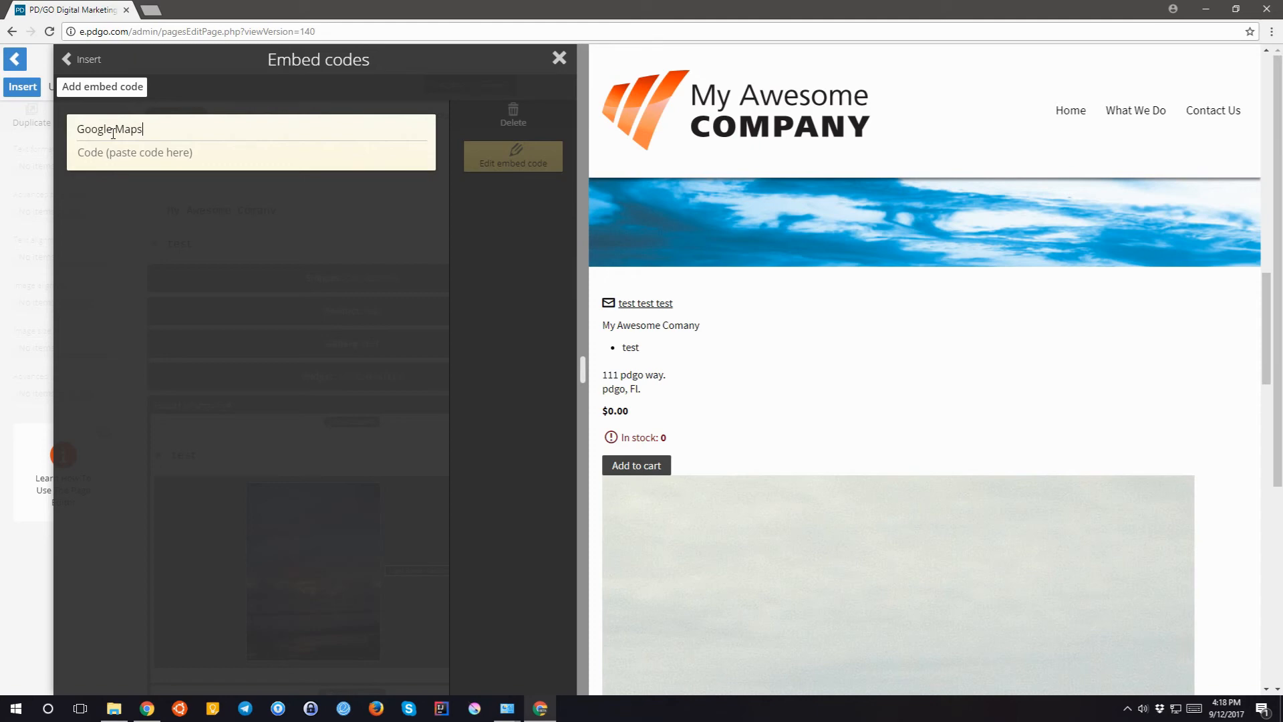
click(153, 11)
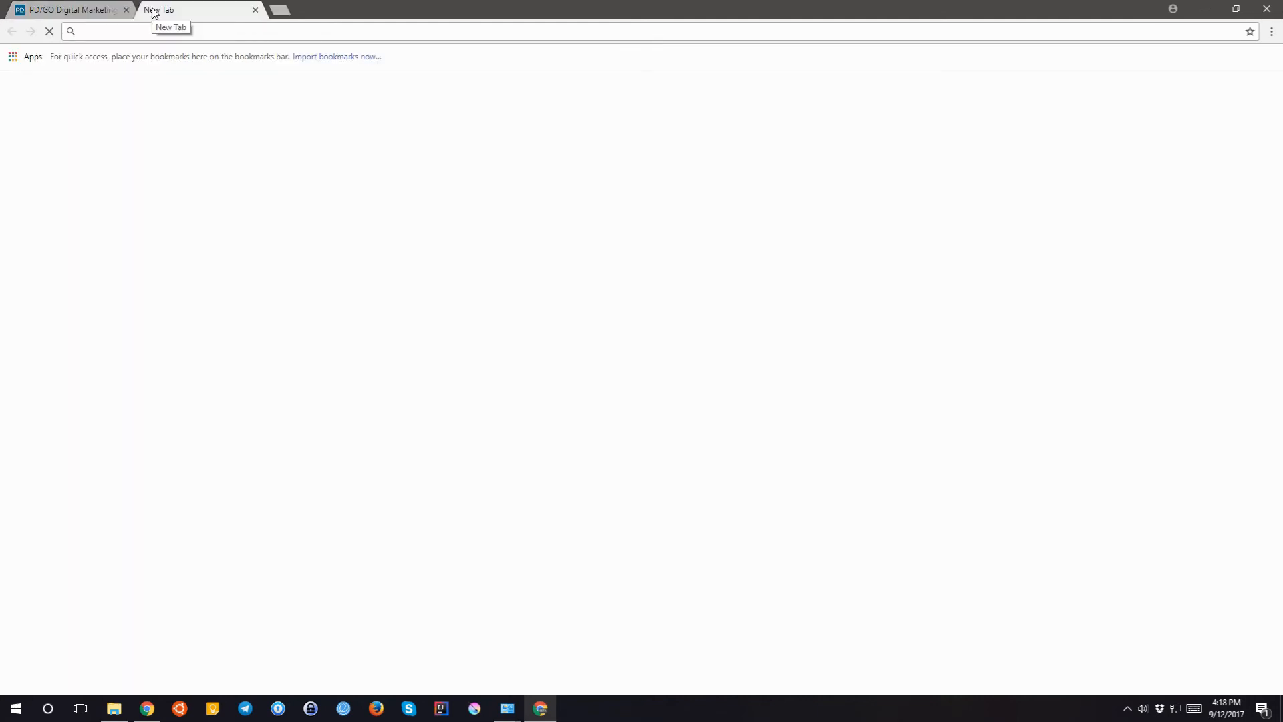
- Load maps.google.com, search for 'pdgo', and return to the page editor tab
text(maps.google.com)
key(Return)
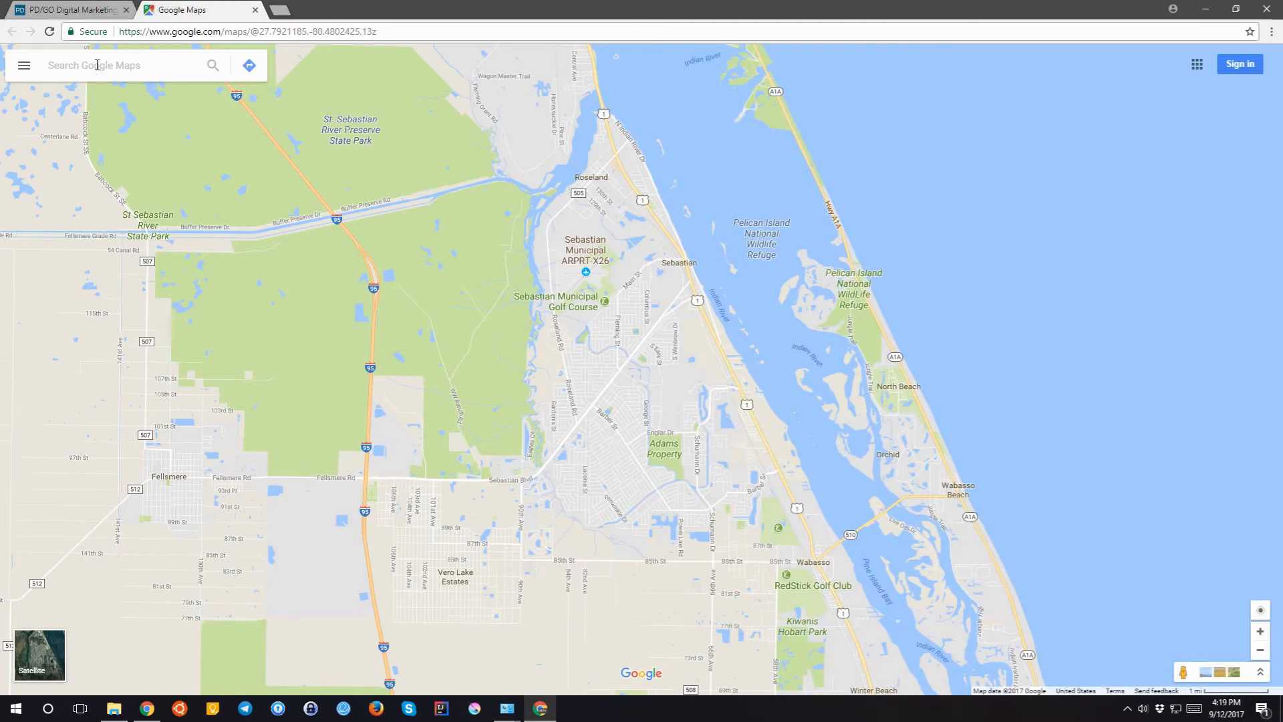
click(97, 65)
text(pdgo vero fl)
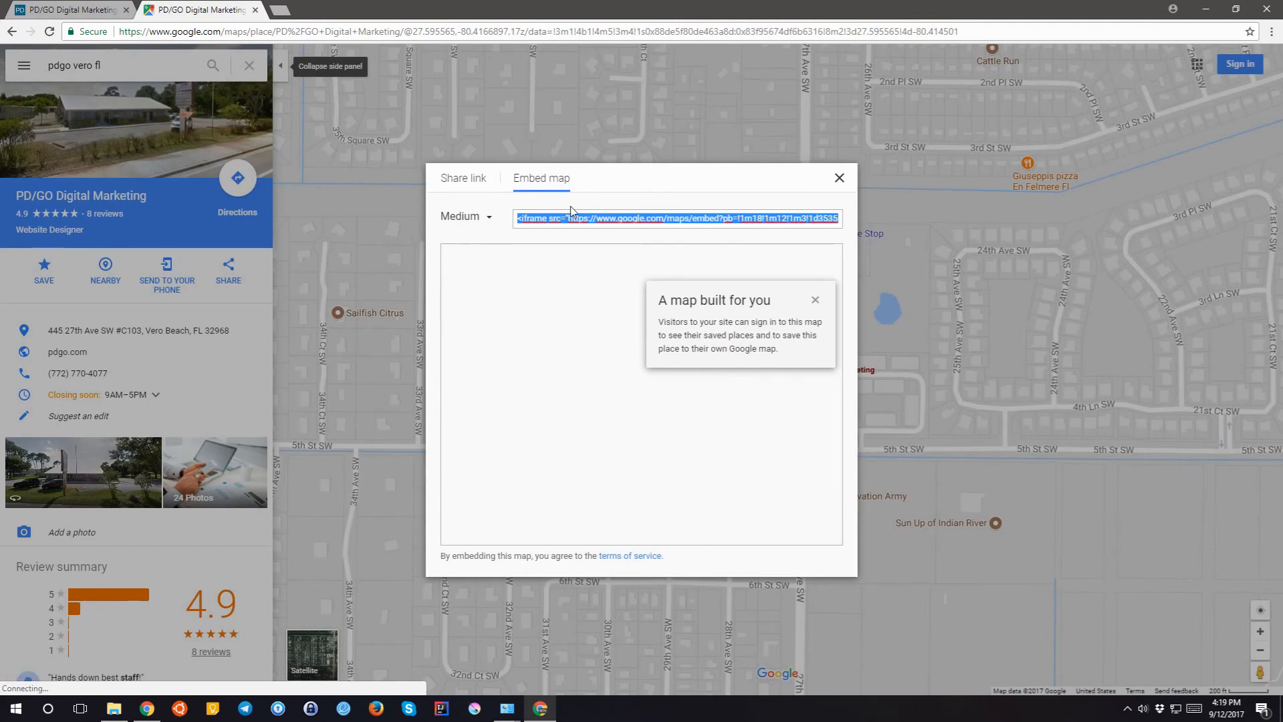
click(73, 9)
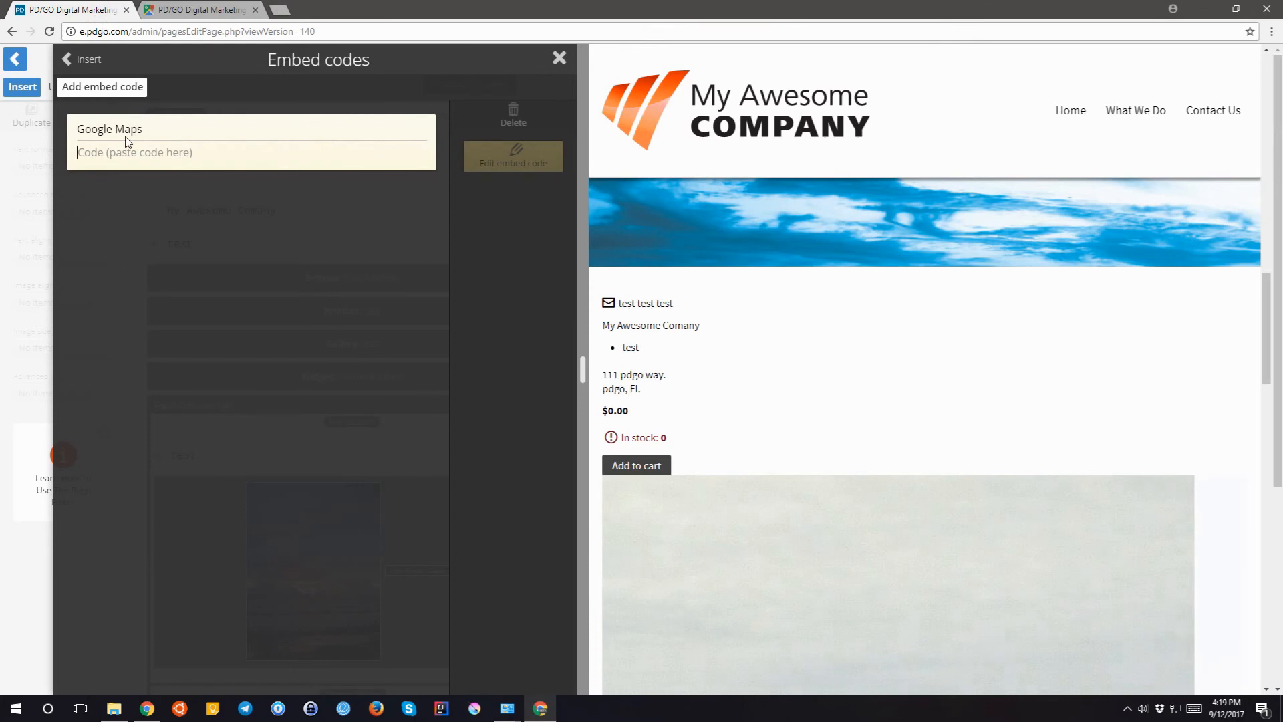
- Paste and save the Google Maps embed code, then place it above the address snippet
key(ctrl+v)
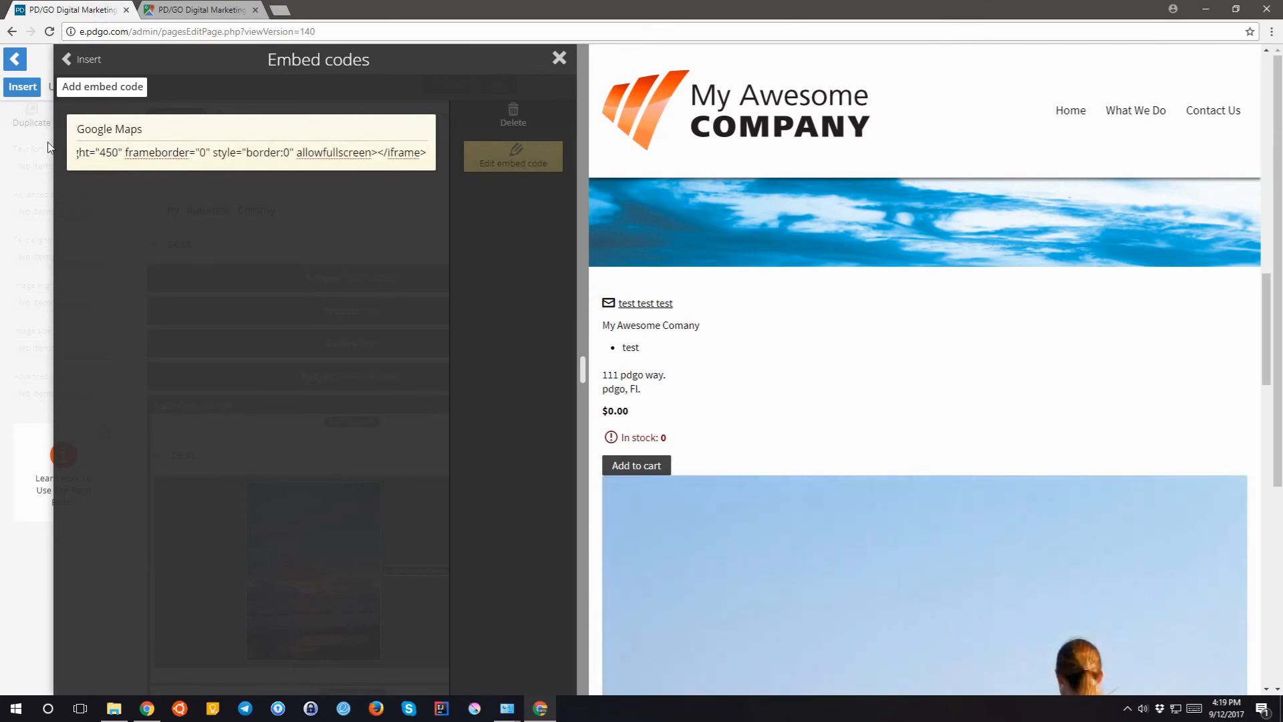
click(154, 126)
key(Return)
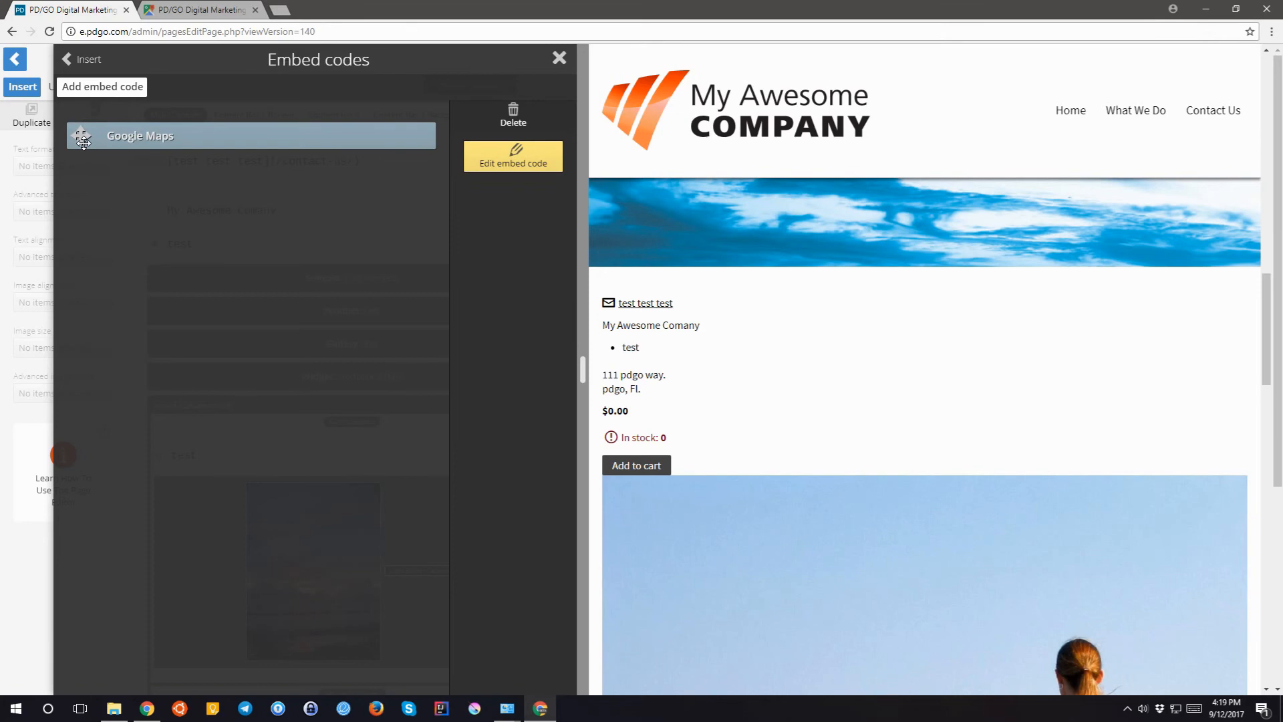
drag(82, 141, 506, 265)
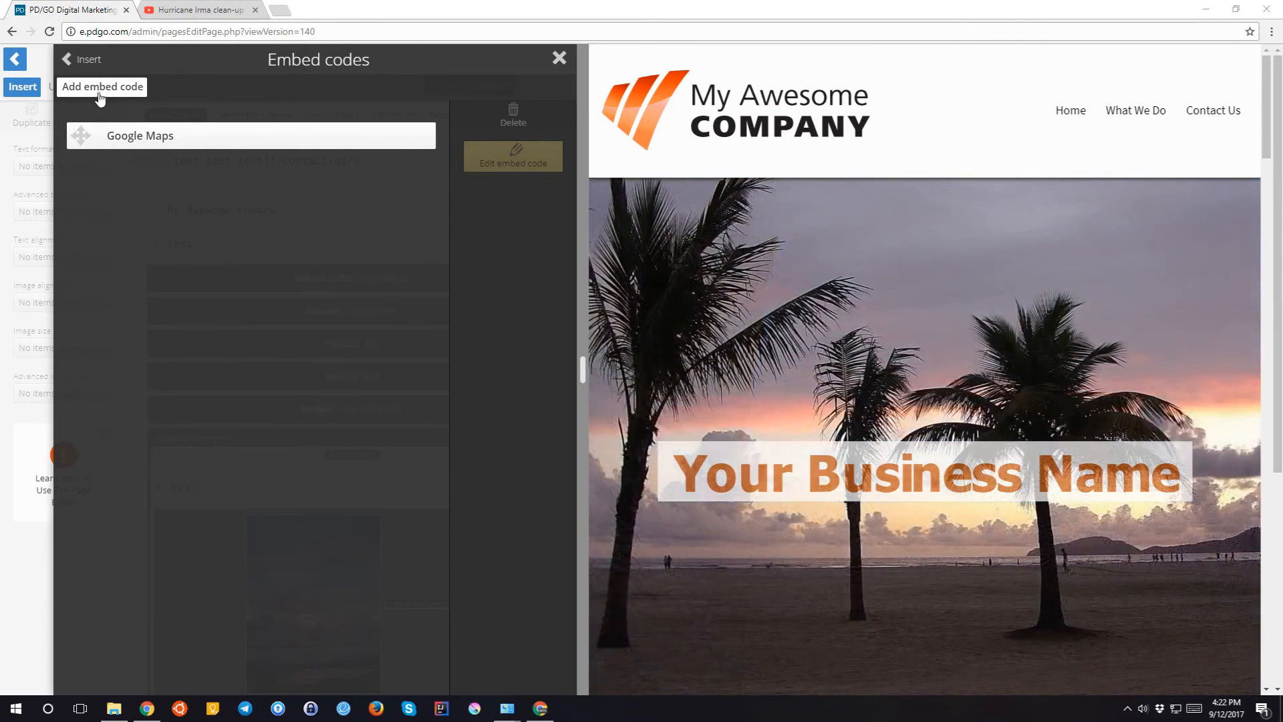
- Start an embed code named 'YT Video' and switch to the YouTube video tab
click(101, 94)
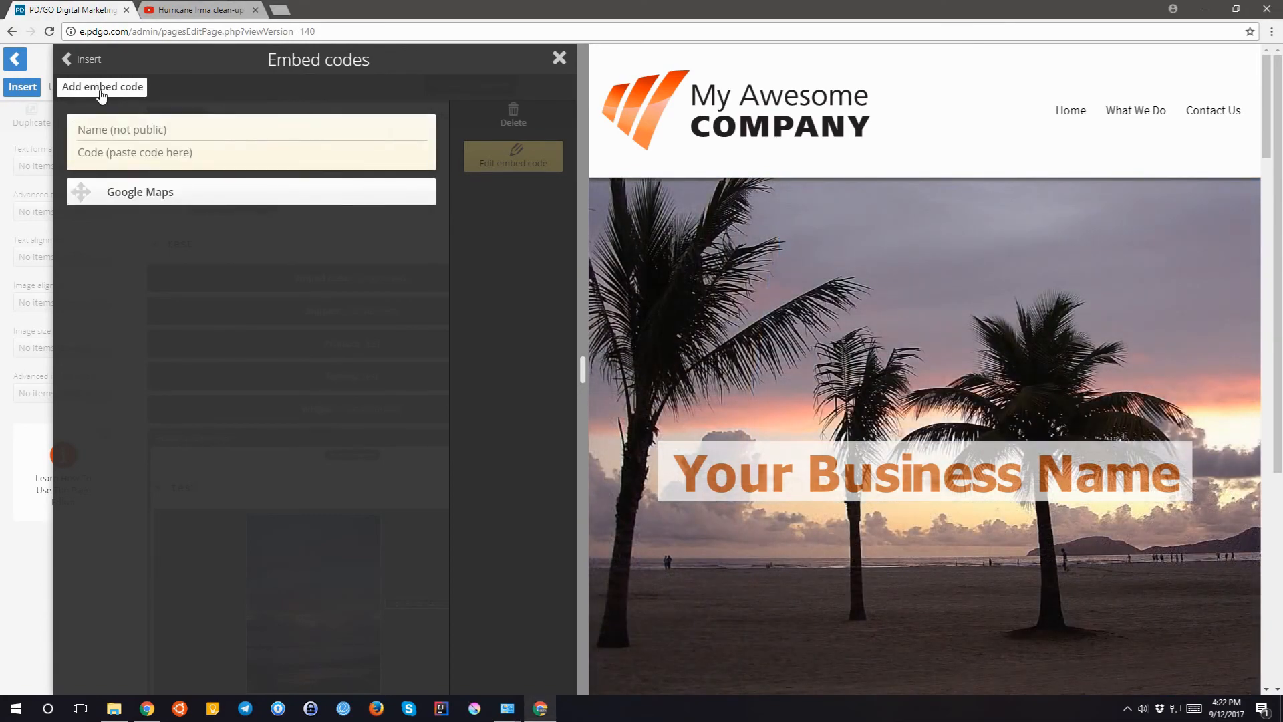
text(YT Video)
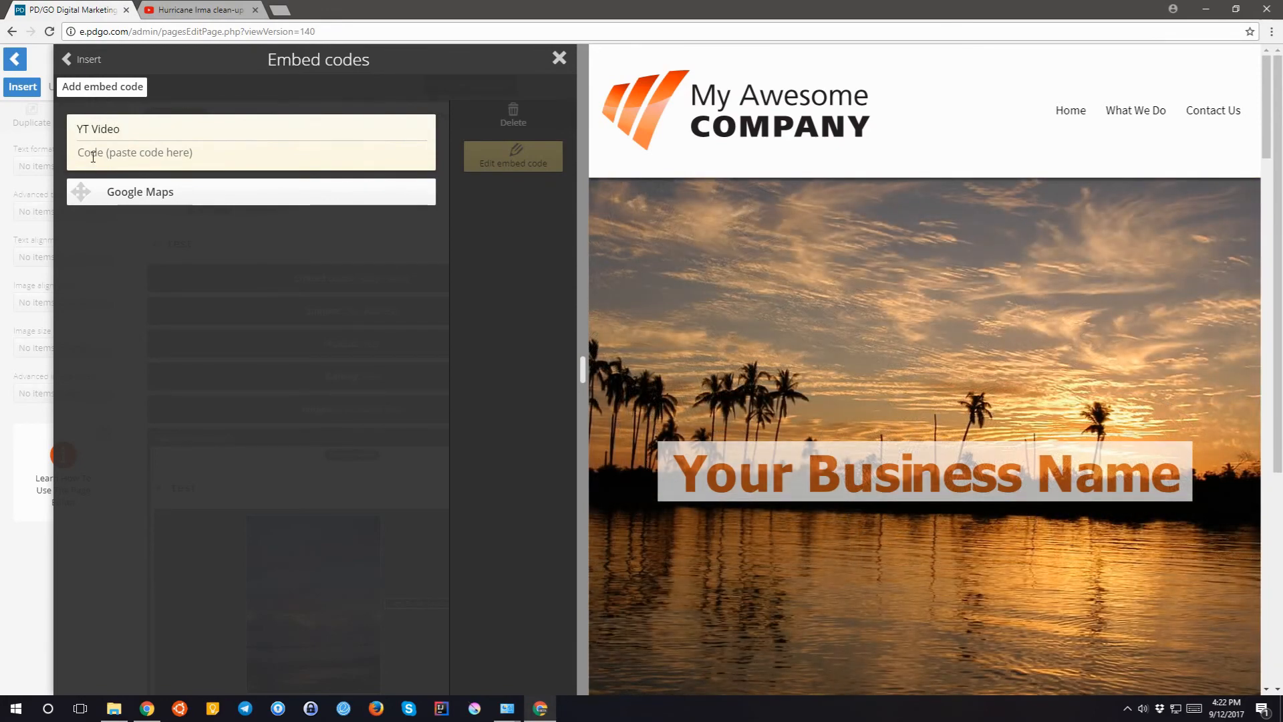
click(93, 155)
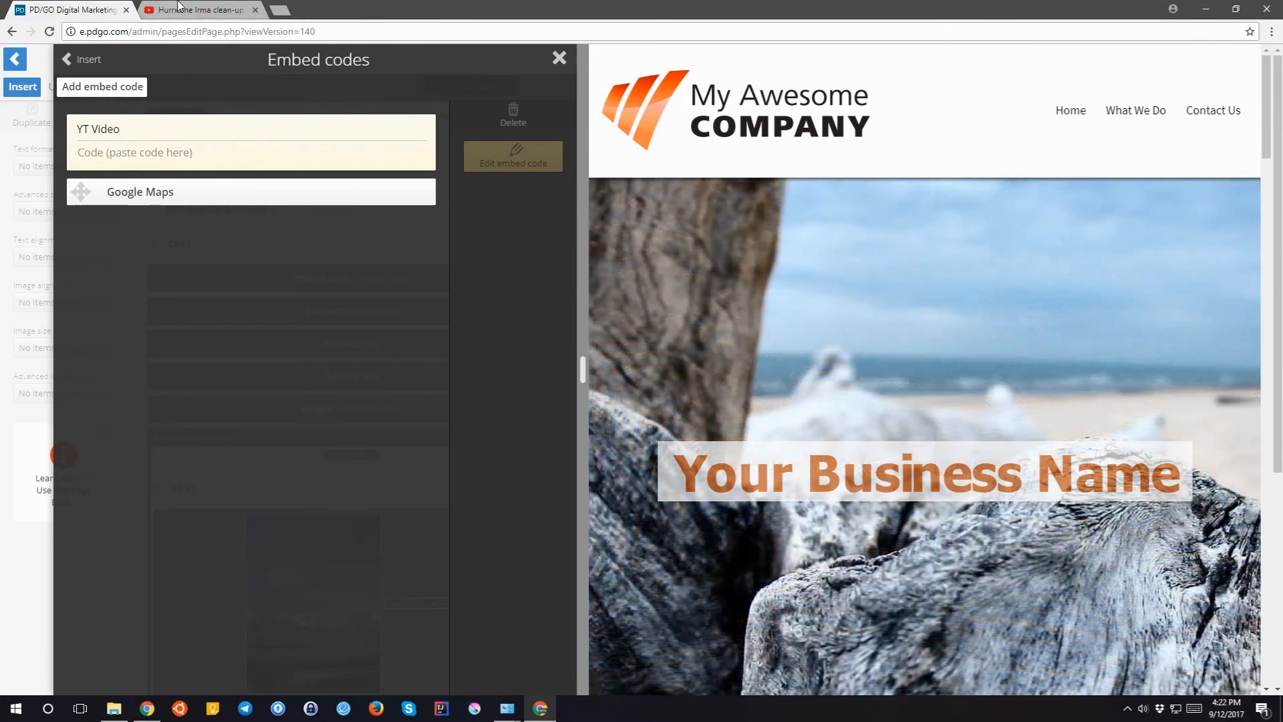
click(182, 8)
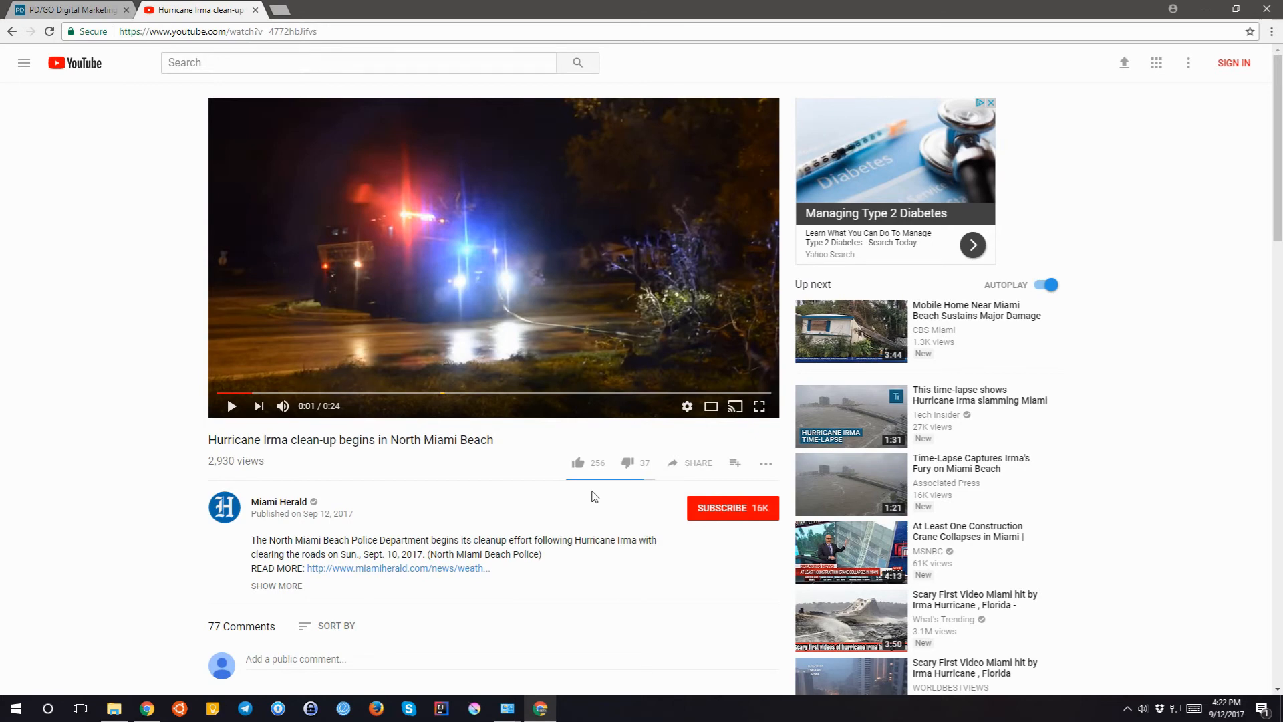
- Show the video's embed options with Show suggested videos turned off
scroll(595, 496, down, 3)
click(708, 267)
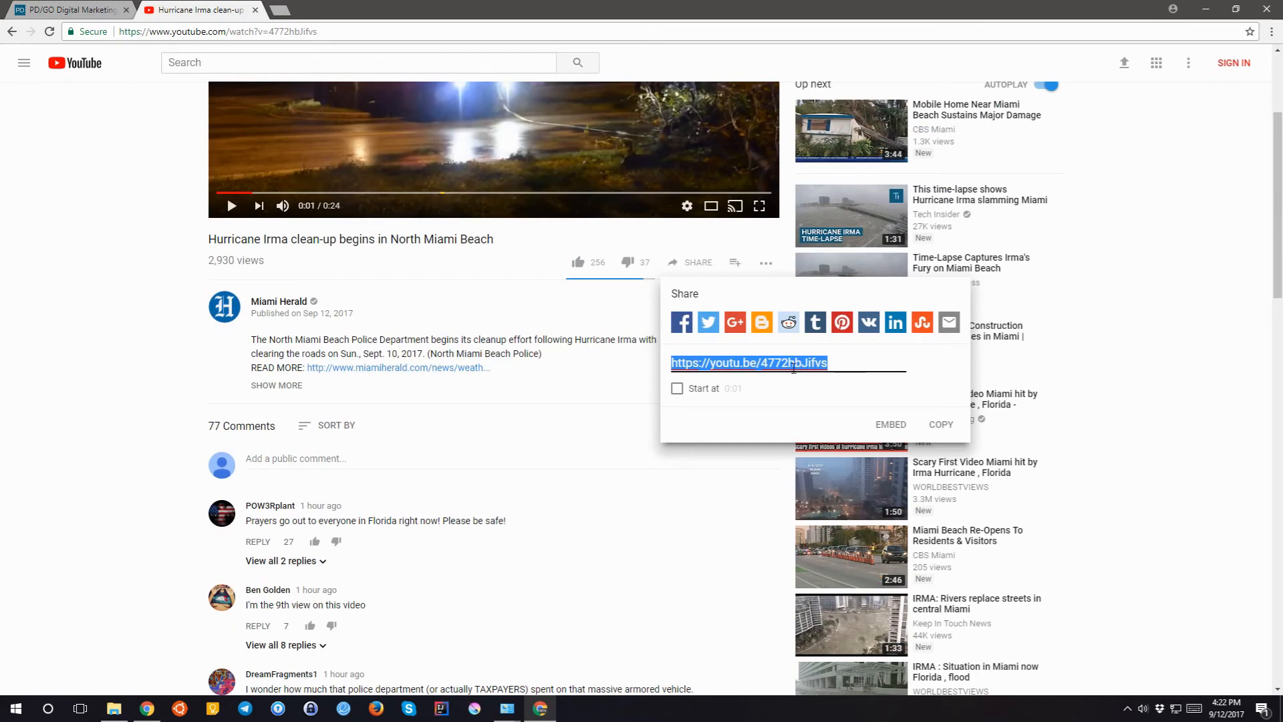
click(890, 424)
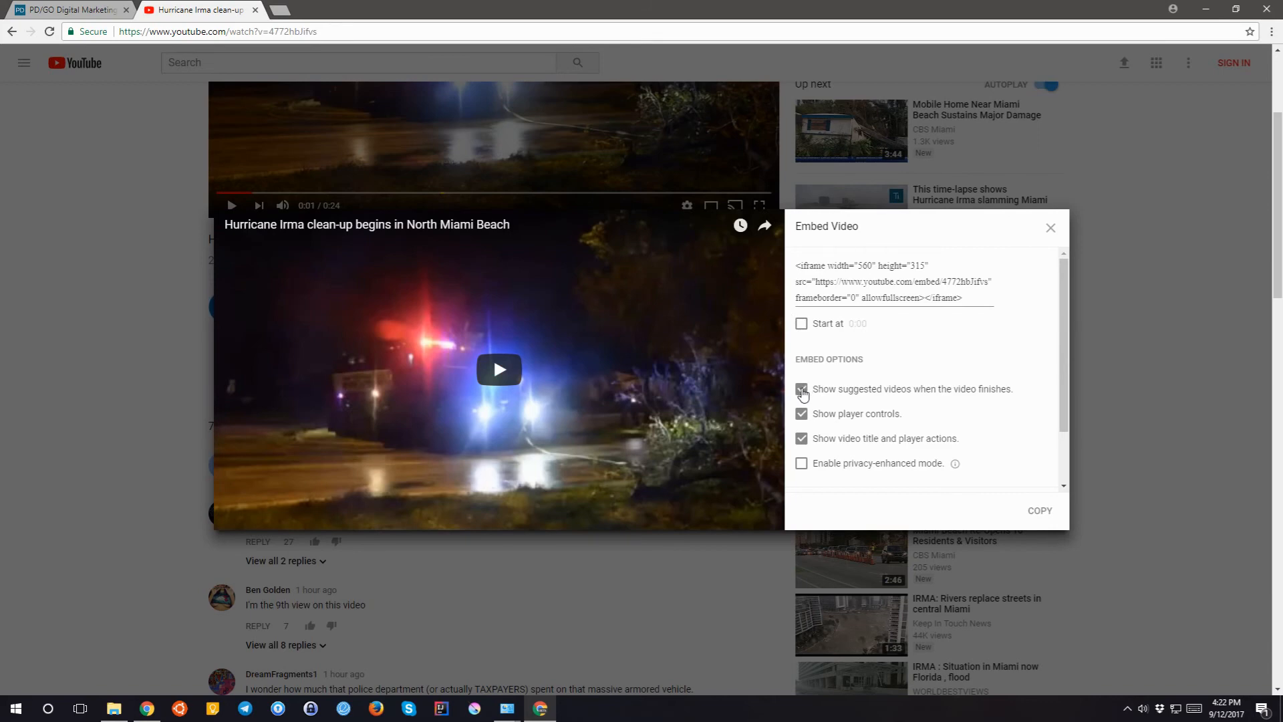
click(801, 389)
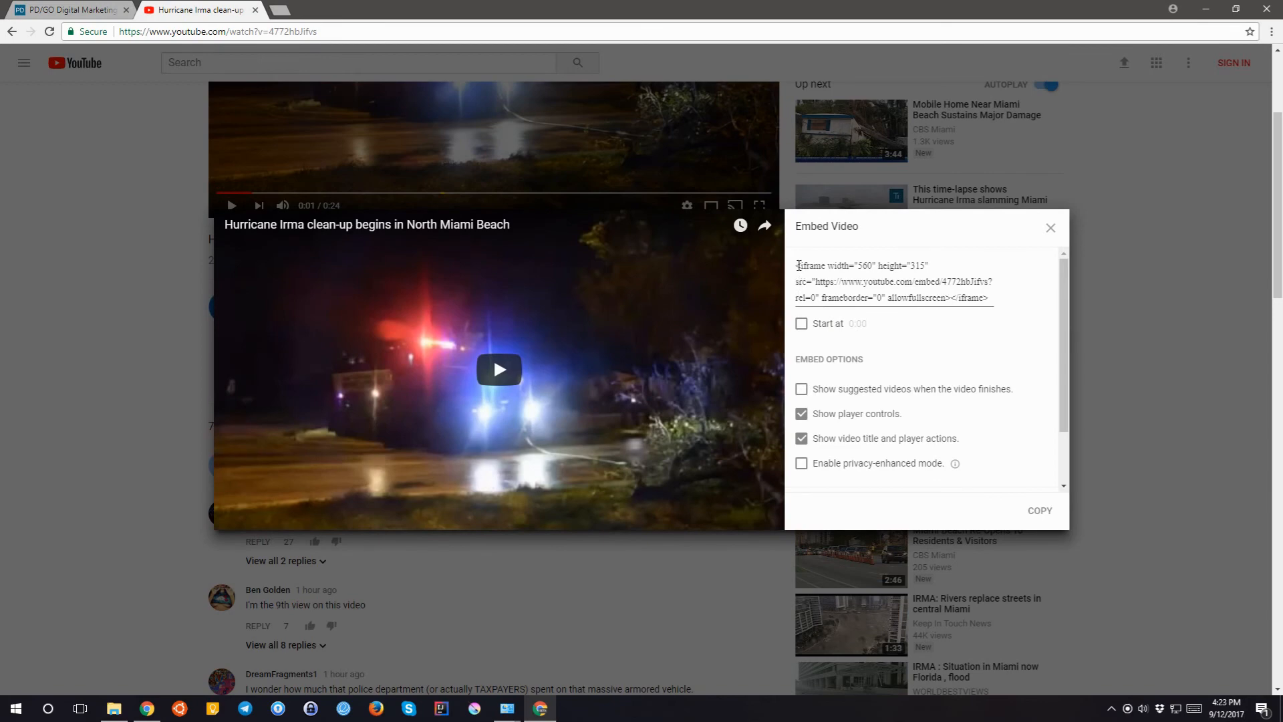
- Copy the Hurricane Irma iframe embed code and go back to the PD/GO editor
drag(797, 262, 1026, 312)
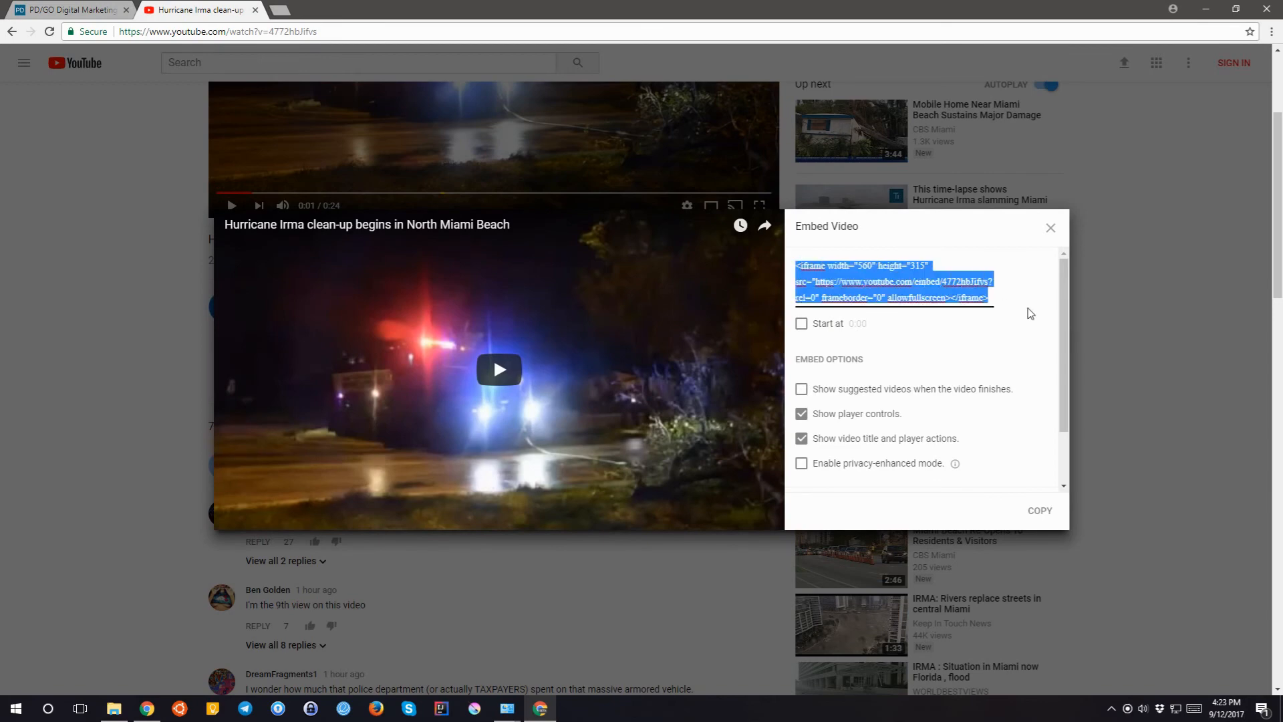
right_click(920, 278)
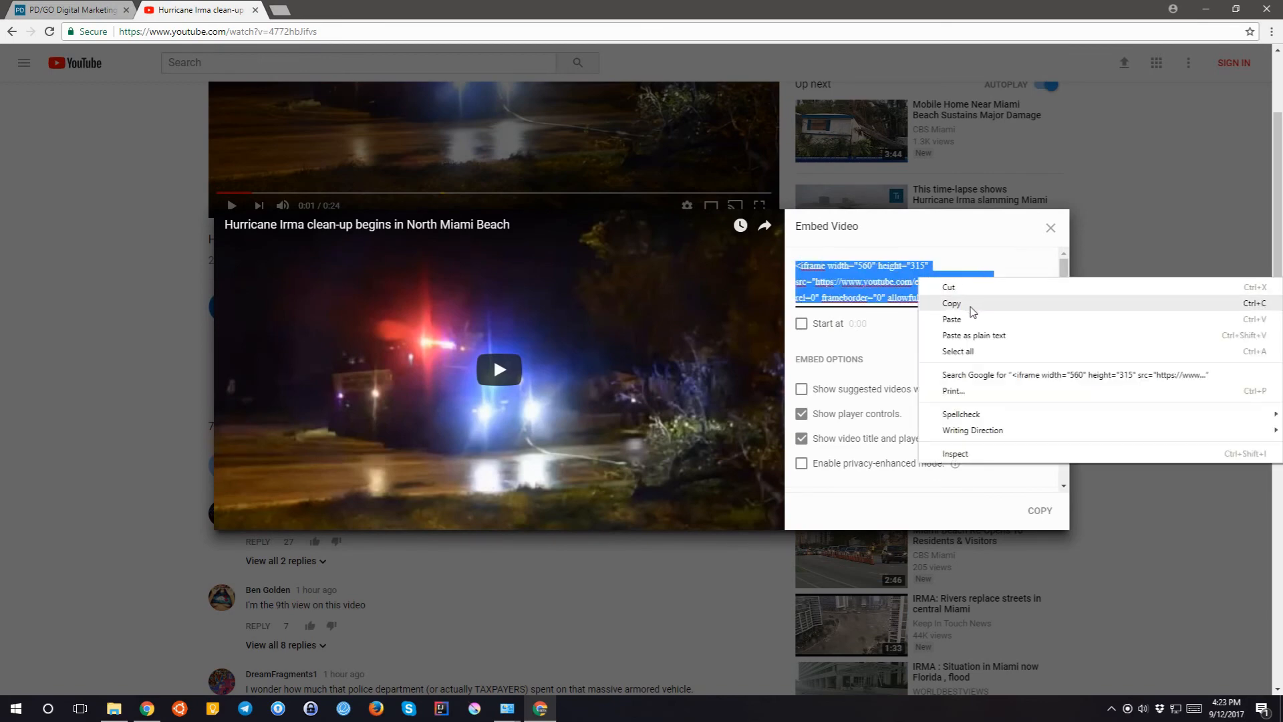
click(951, 303)
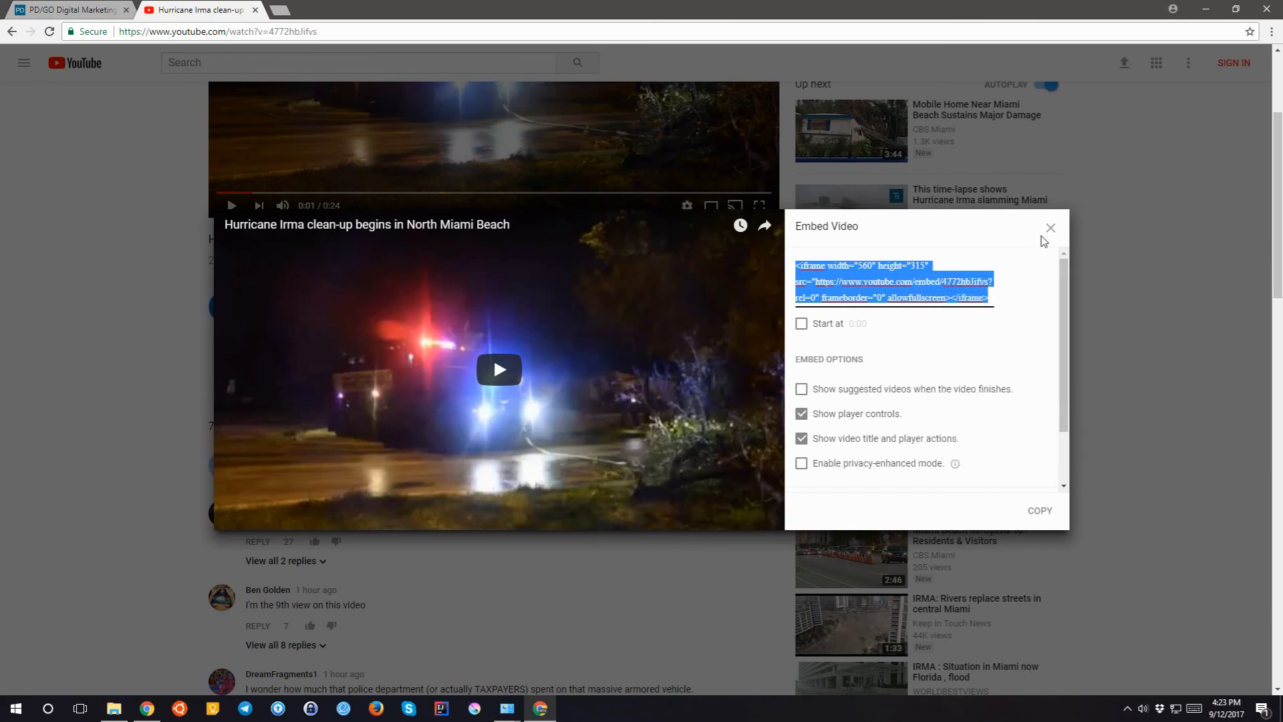
click(76, 16)
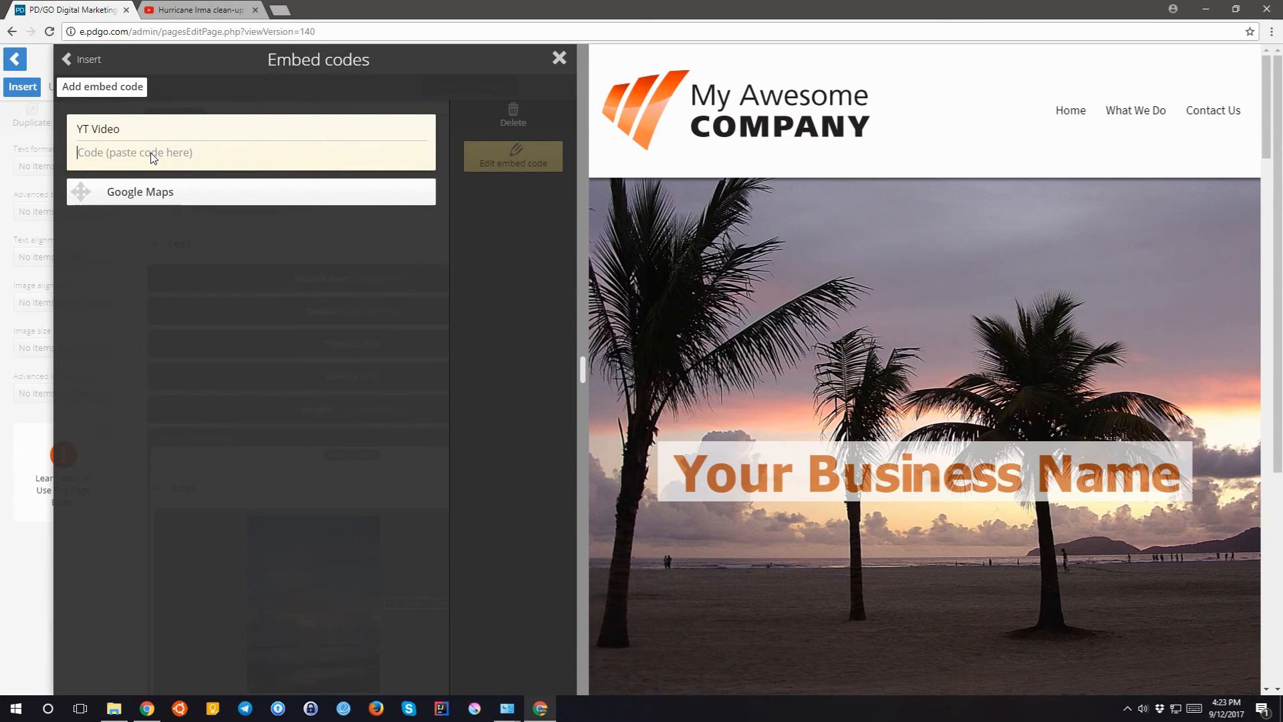
- Drop the YT Video embed into the page just above the Google Maps embed
drag(153, 158, 171, 244)
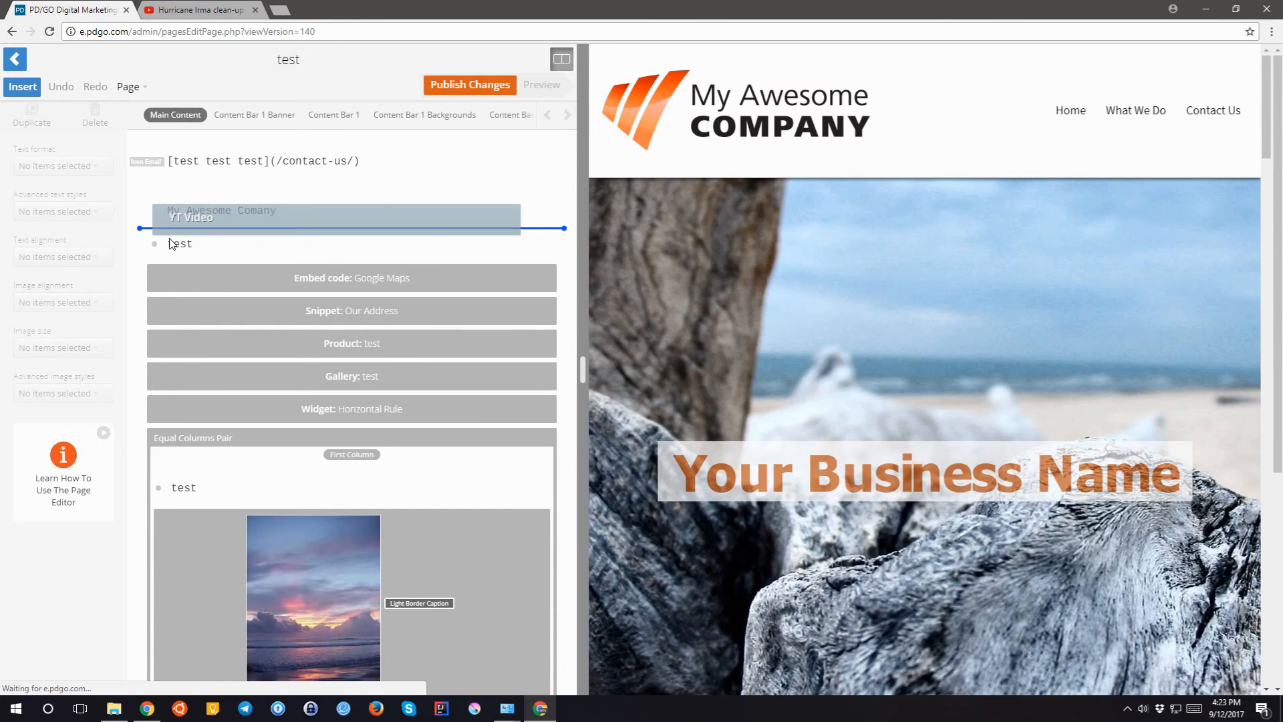
drag(171, 244, 174, 258)
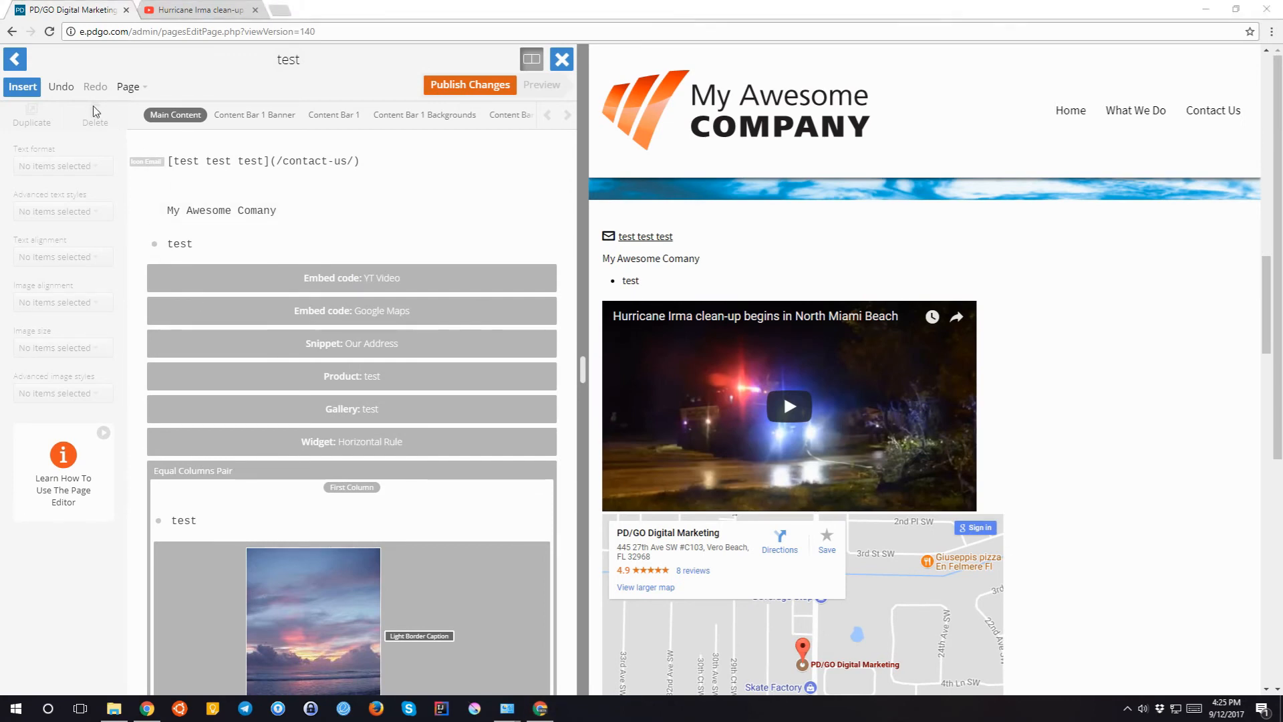
click(21, 89)
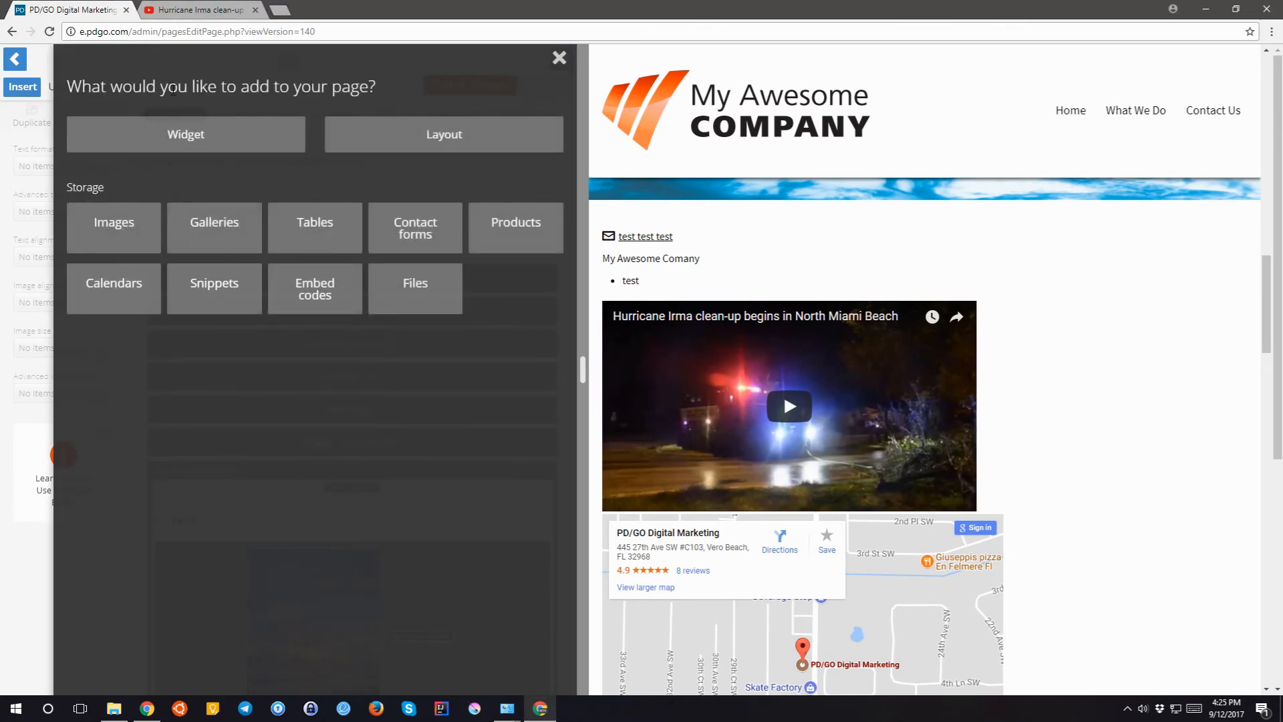
click(412, 290)
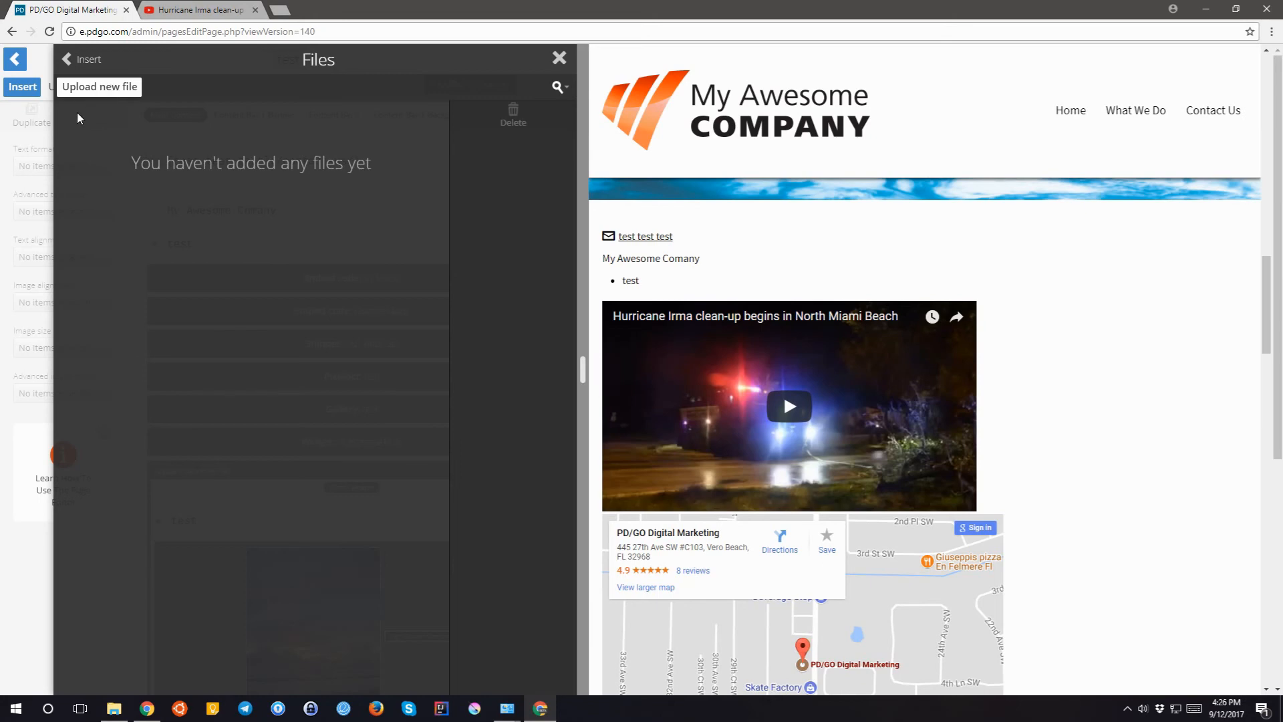
click(79, 59)
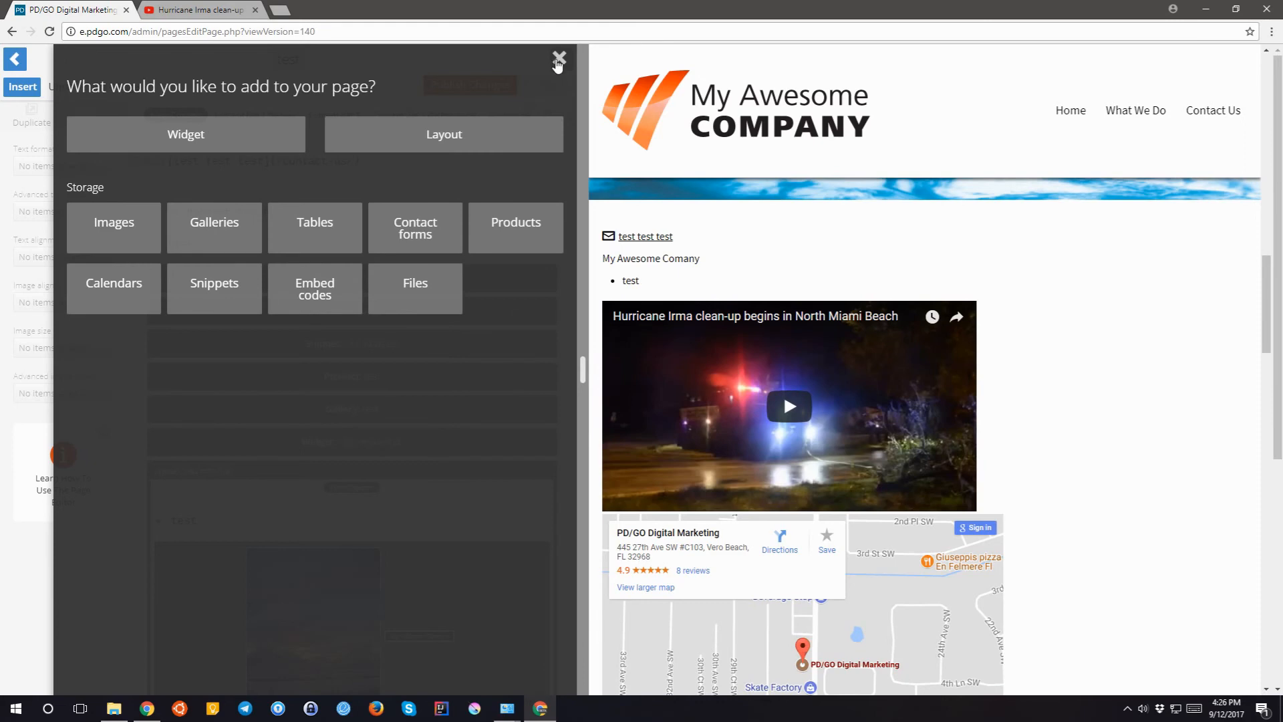
click(557, 60)
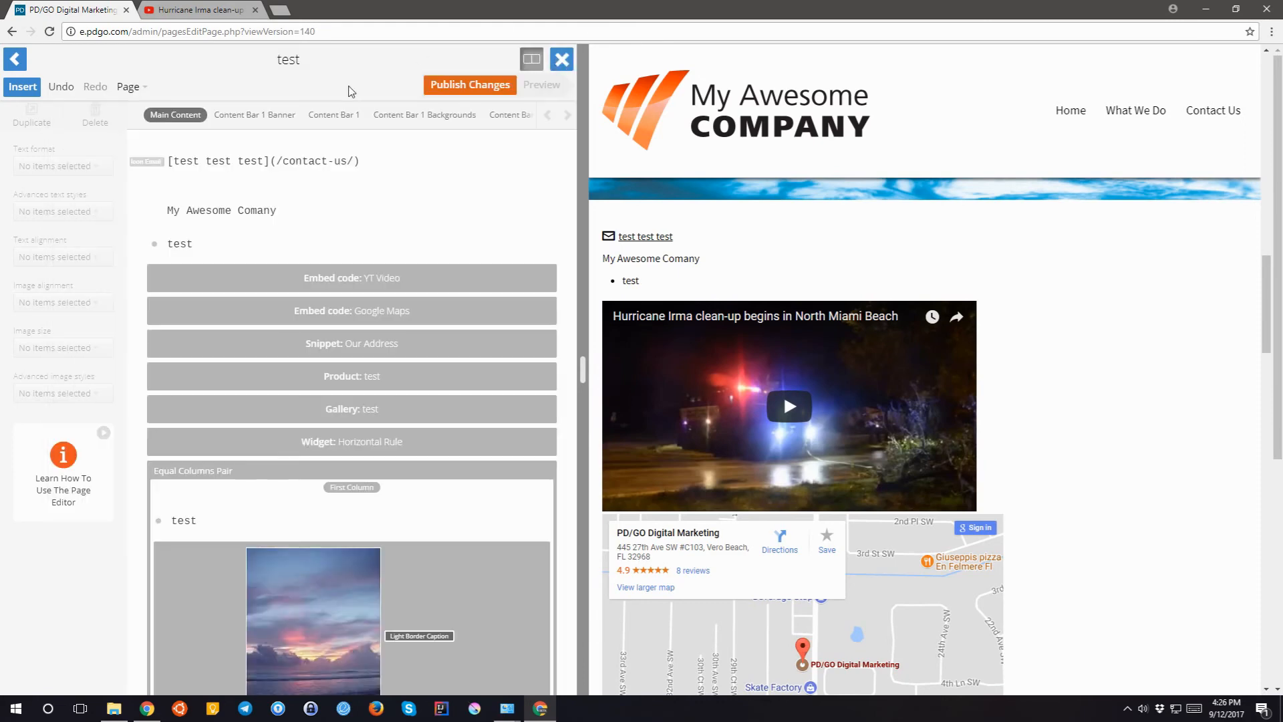
- Select the word 'test' in the bullet line, then show the Page settings and versions list
click(176, 250)
drag(194, 247, 167, 243)
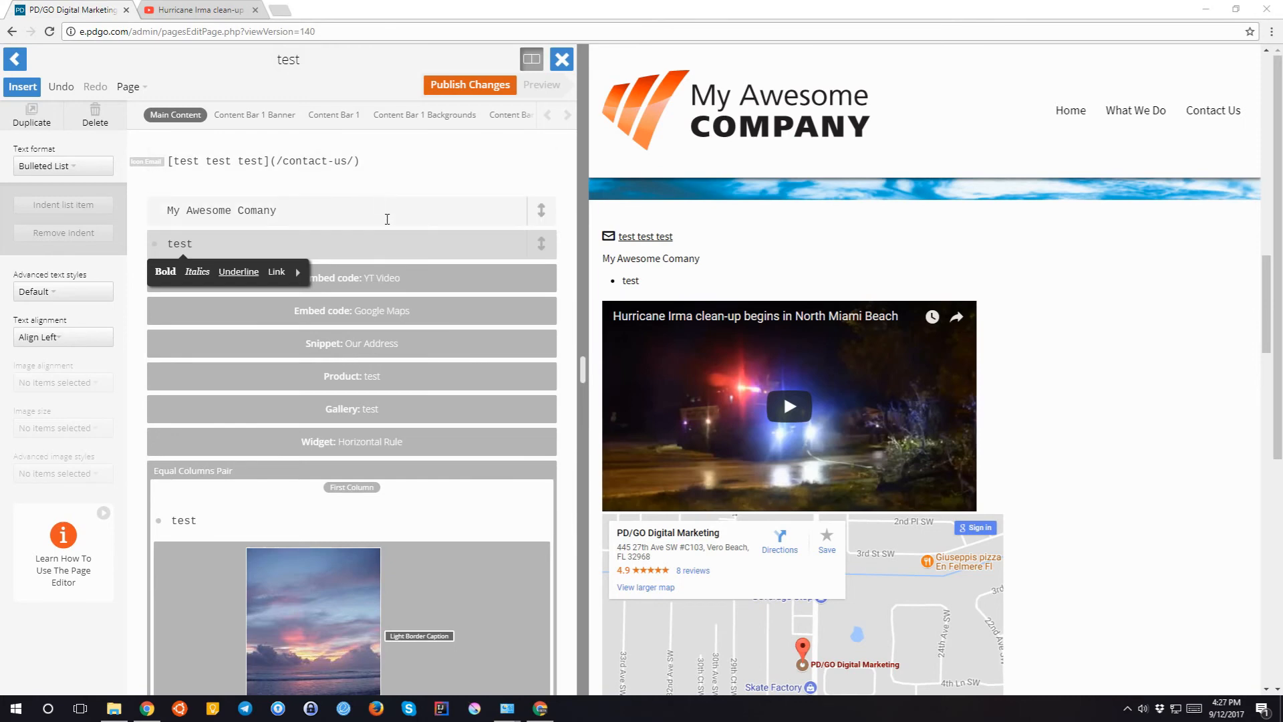
scroll(372, 448, down, 5)
scroll(373, 448, up, 5)
click(135, 95)
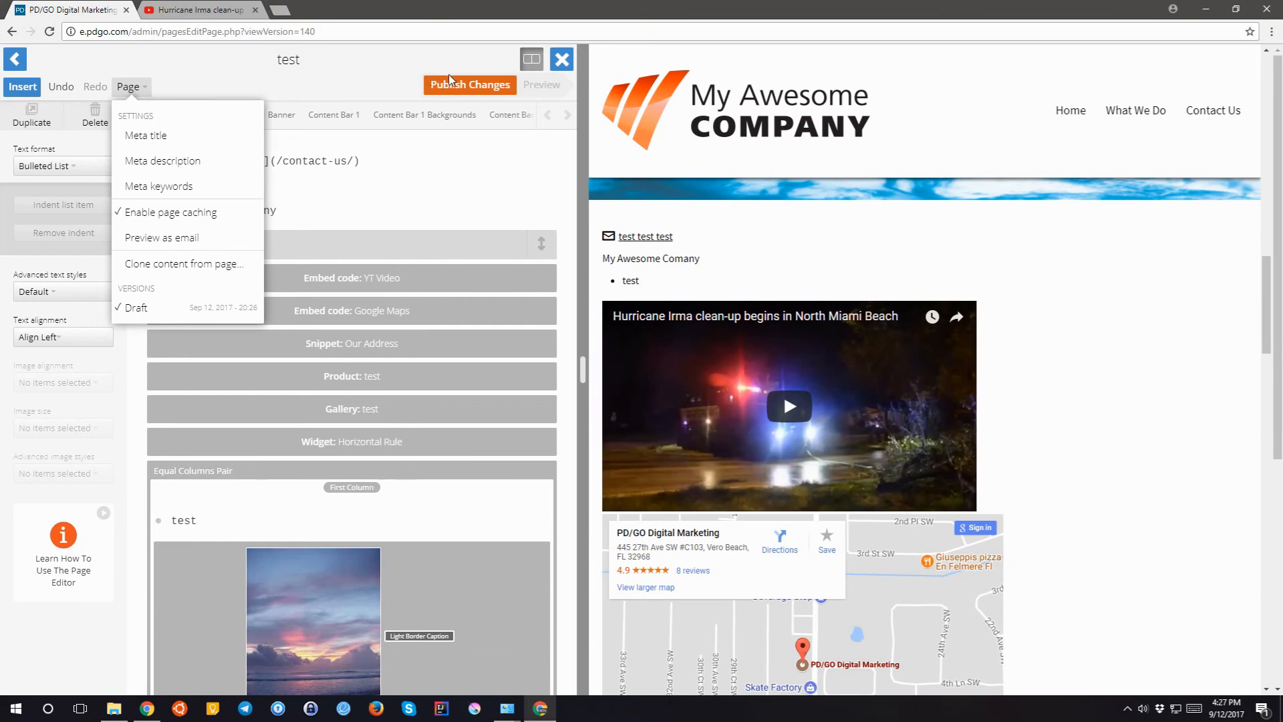
- Publish the test page's changes, confirm going live, and open the Published version
click(448, 84)
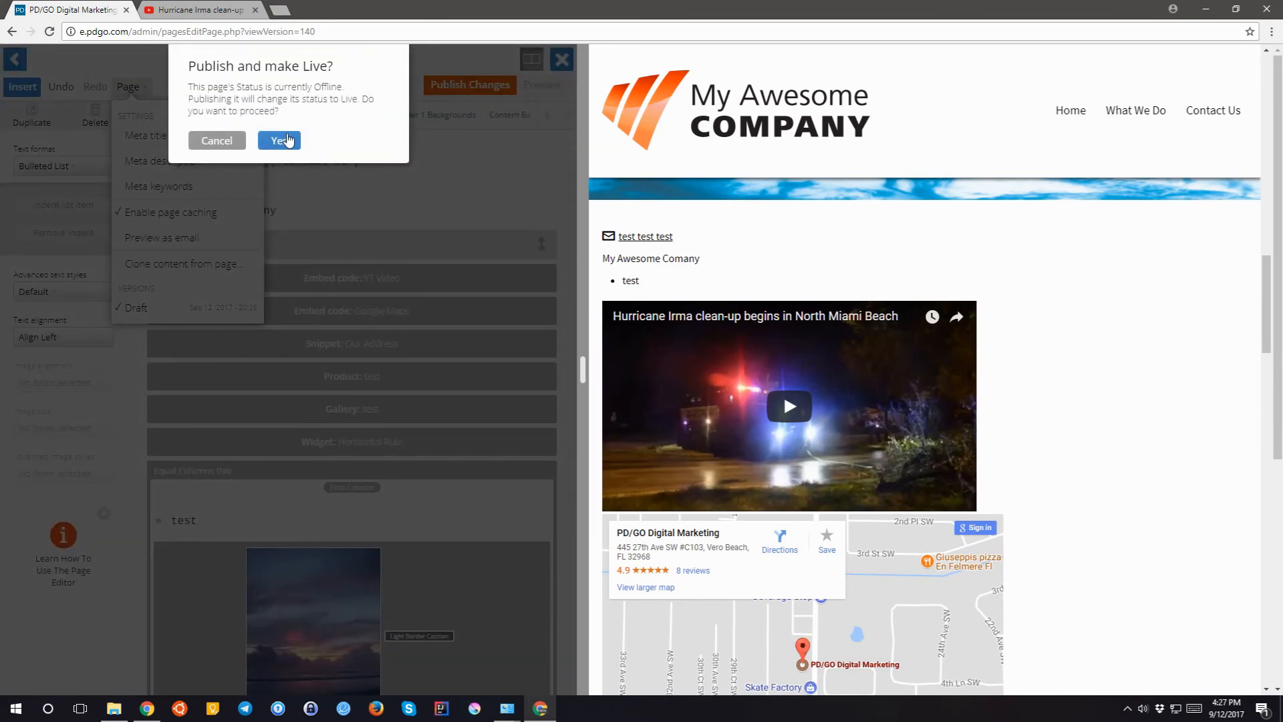
click(287, 140)
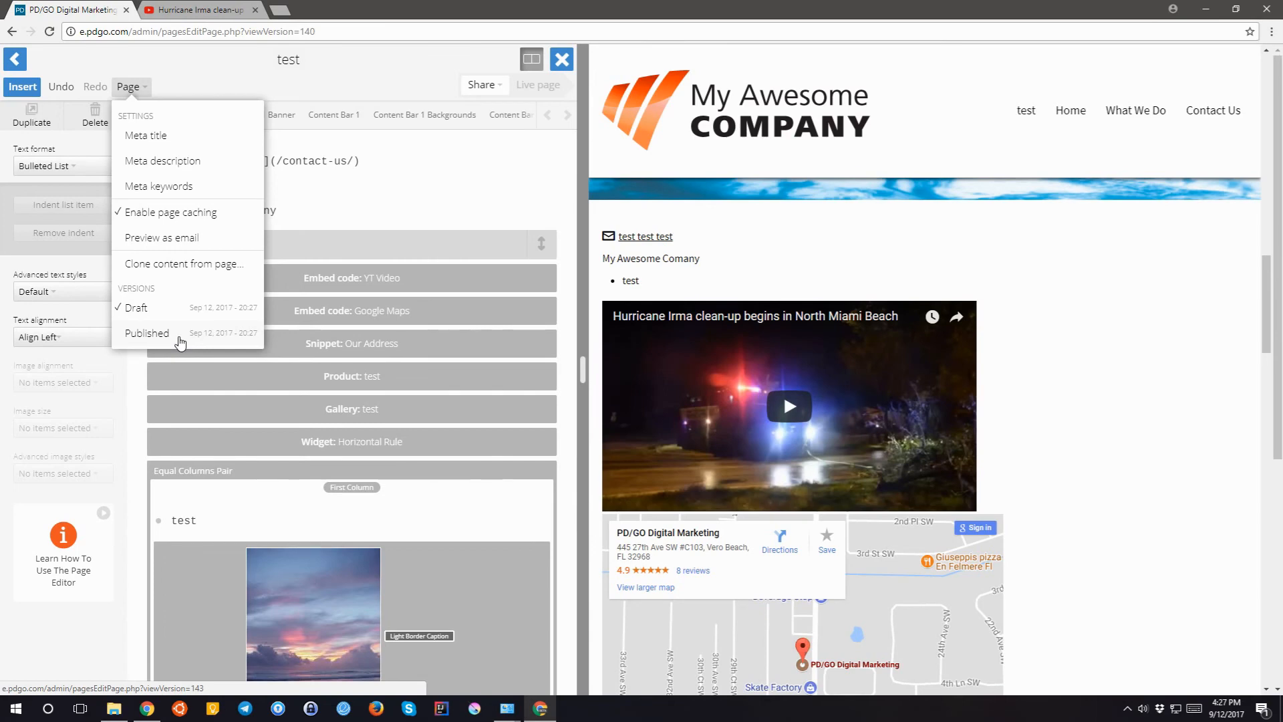
click(149, 333)
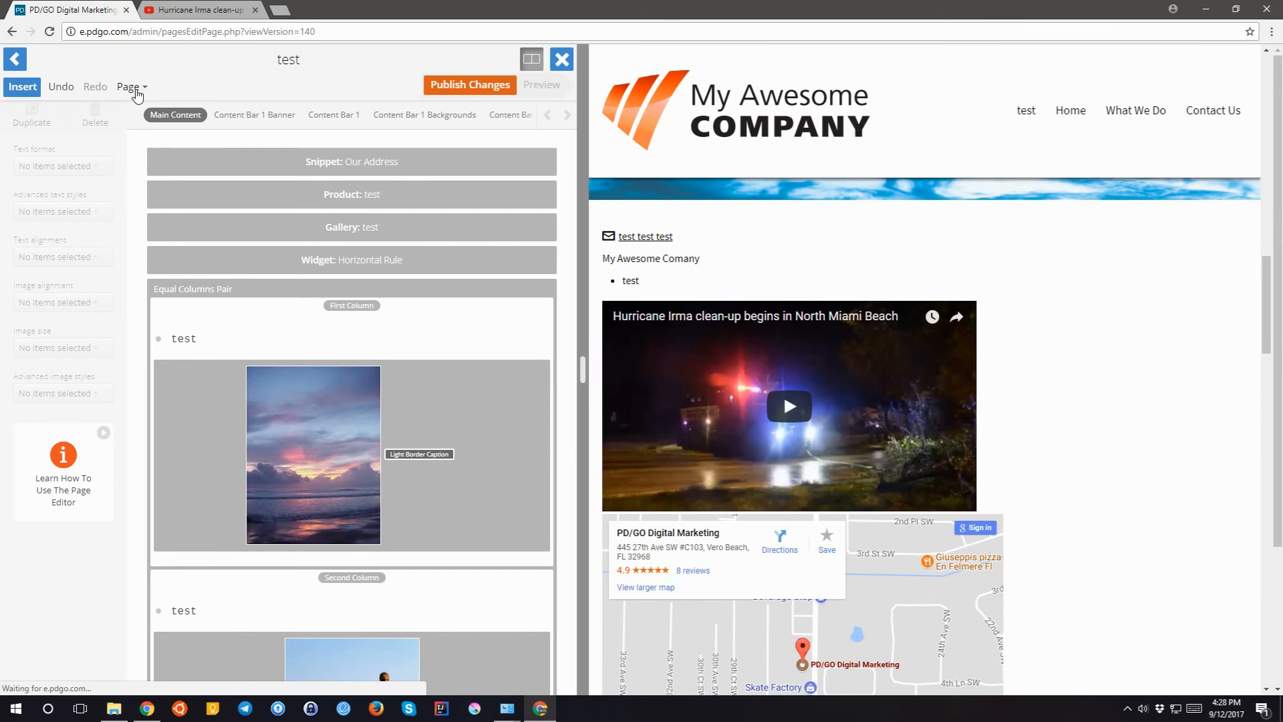
click(136, 93)
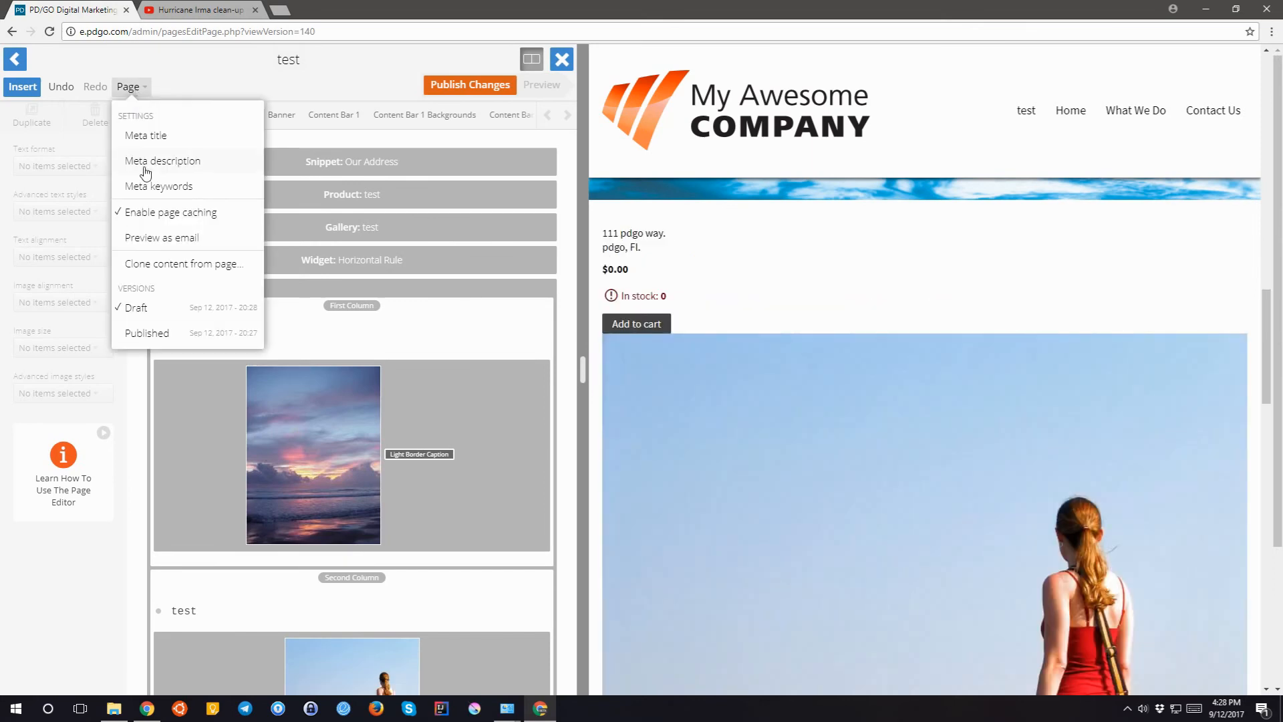
click(147, 334)
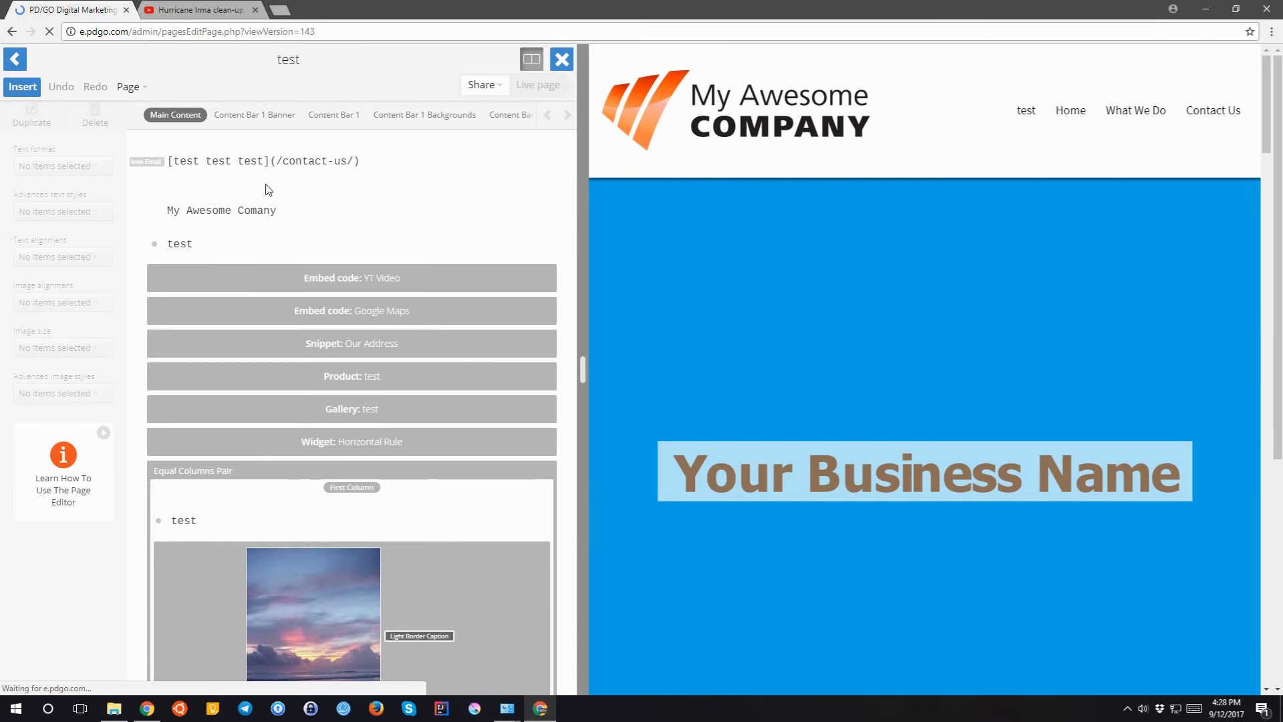
- Add an empty paragraph, deselect it so the draft autosaves, and open the Page menu
click(245, 142)
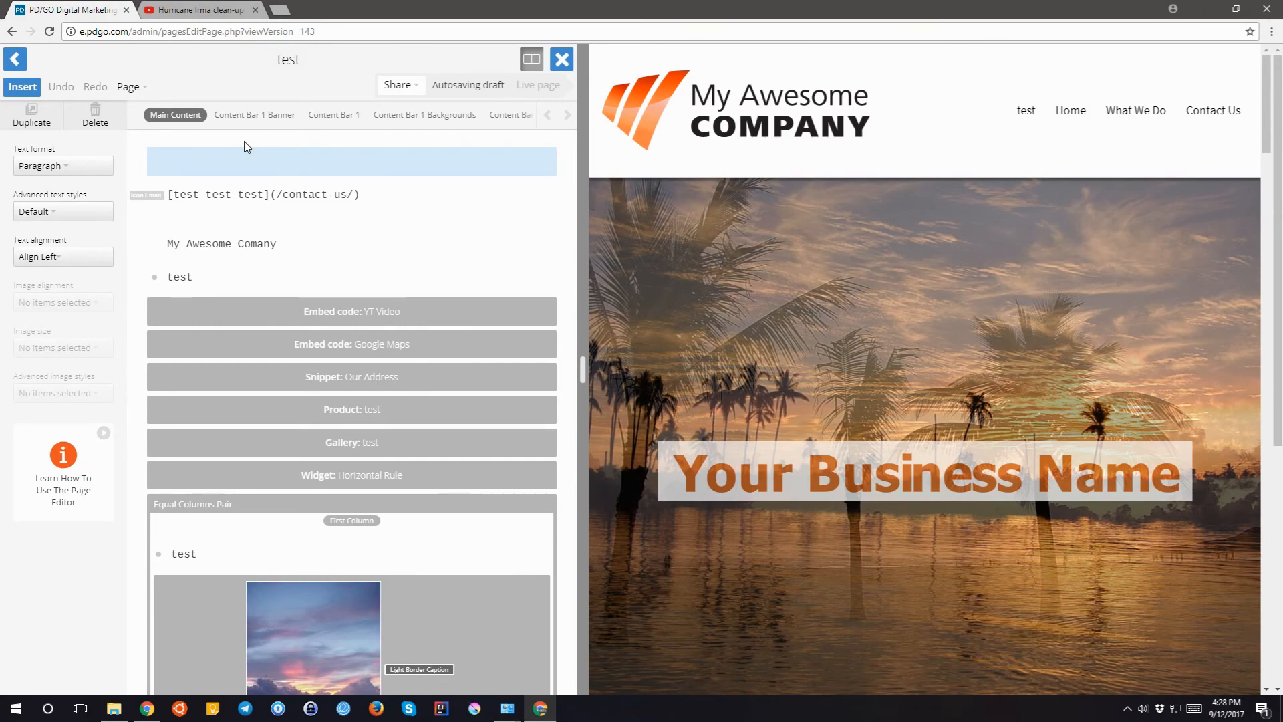
click(335, 67)
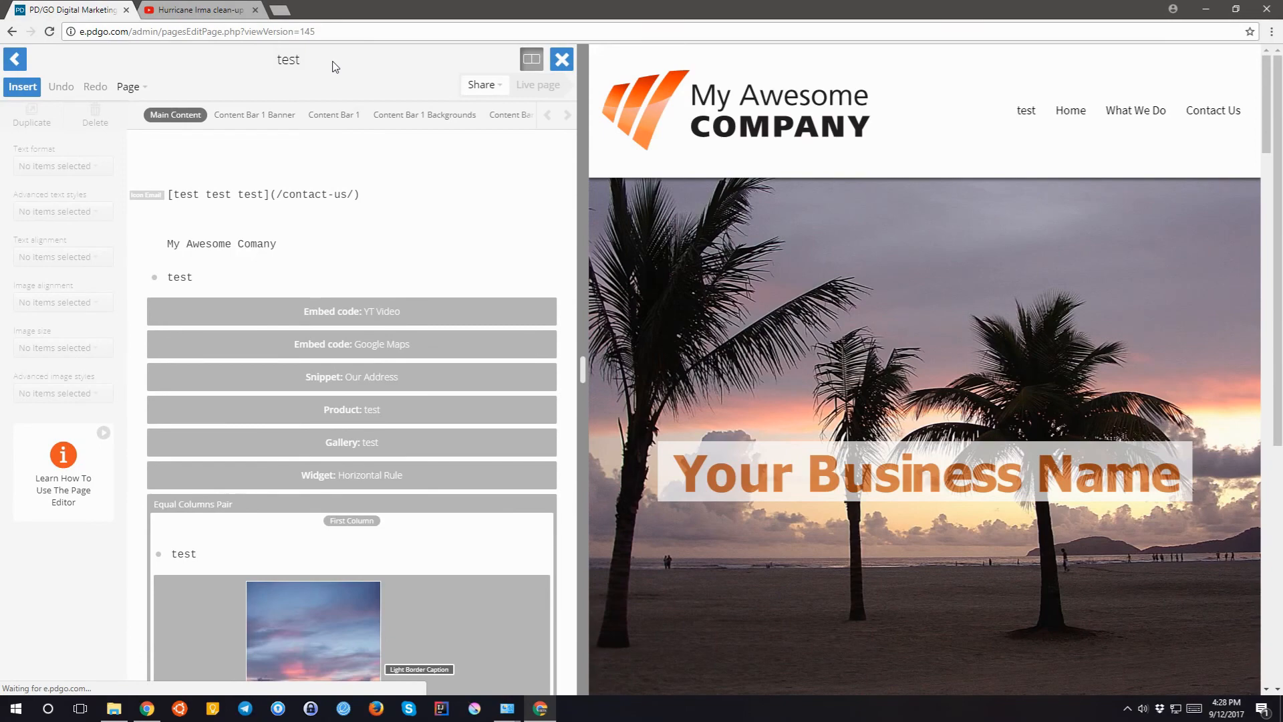
click(129, 86)
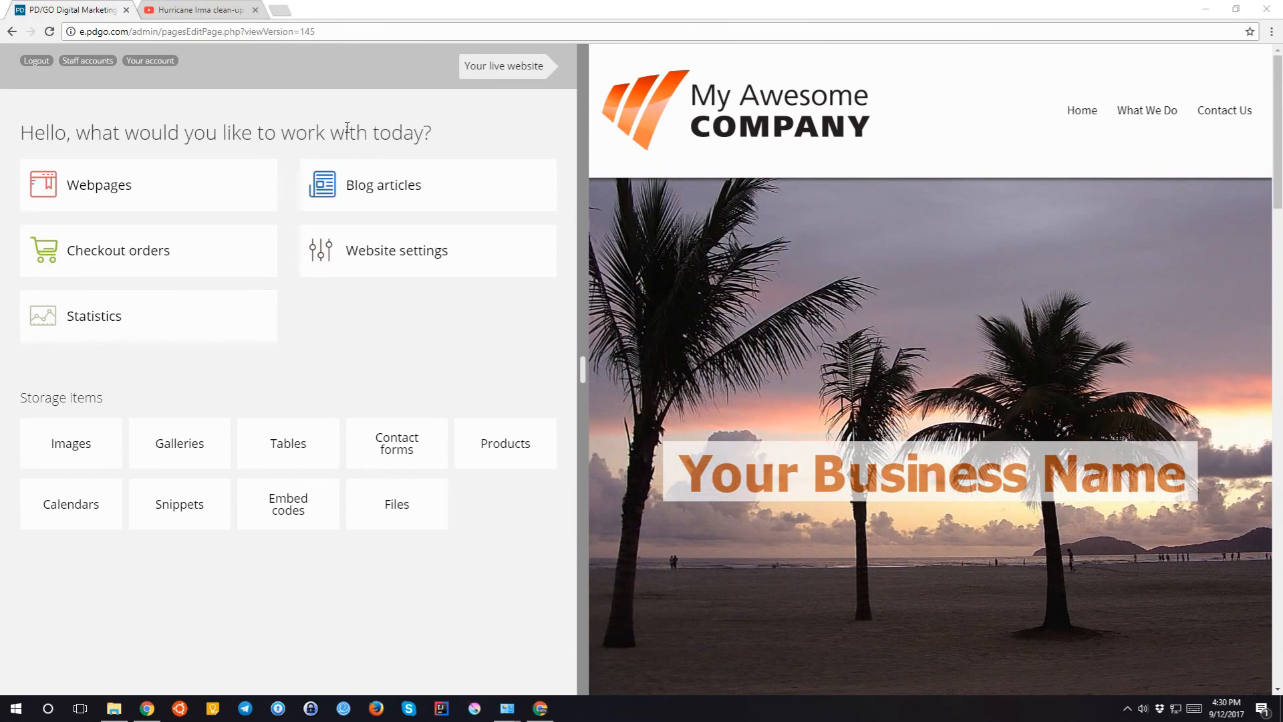
- Create a new blog article titled 'another test' and select it in the Blog articles list
click(351, 189)
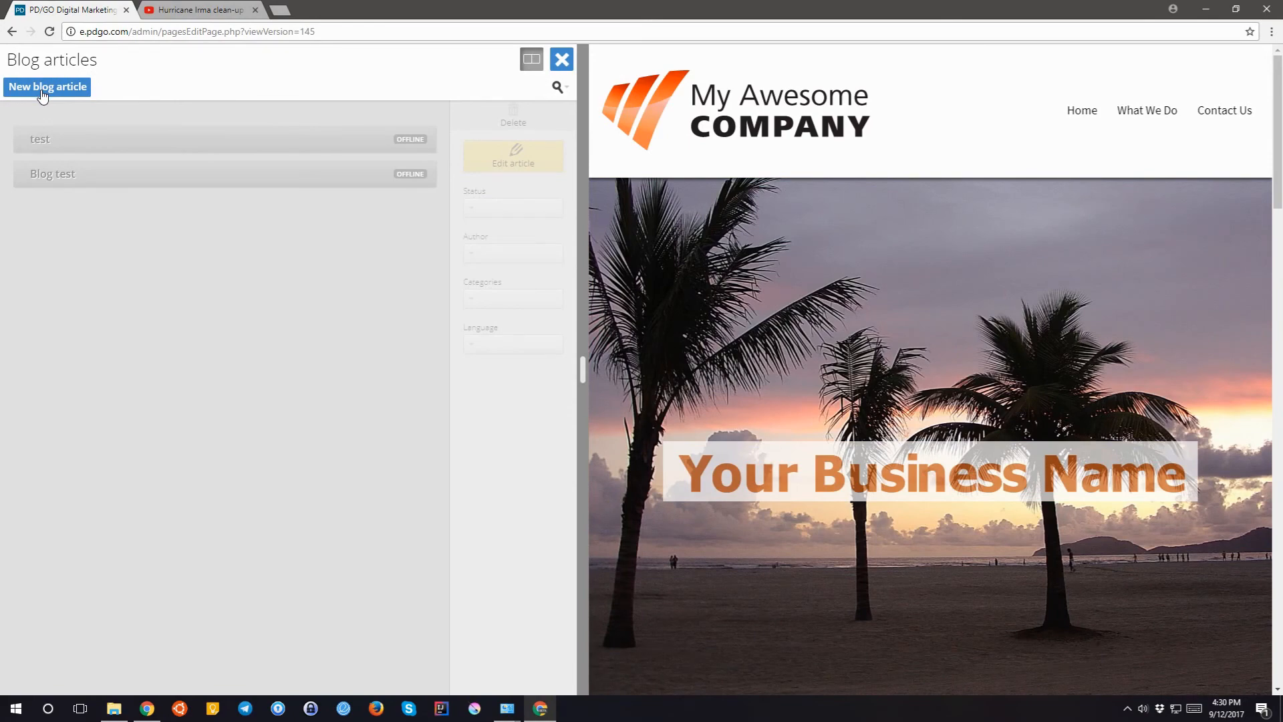
click(42, 96)
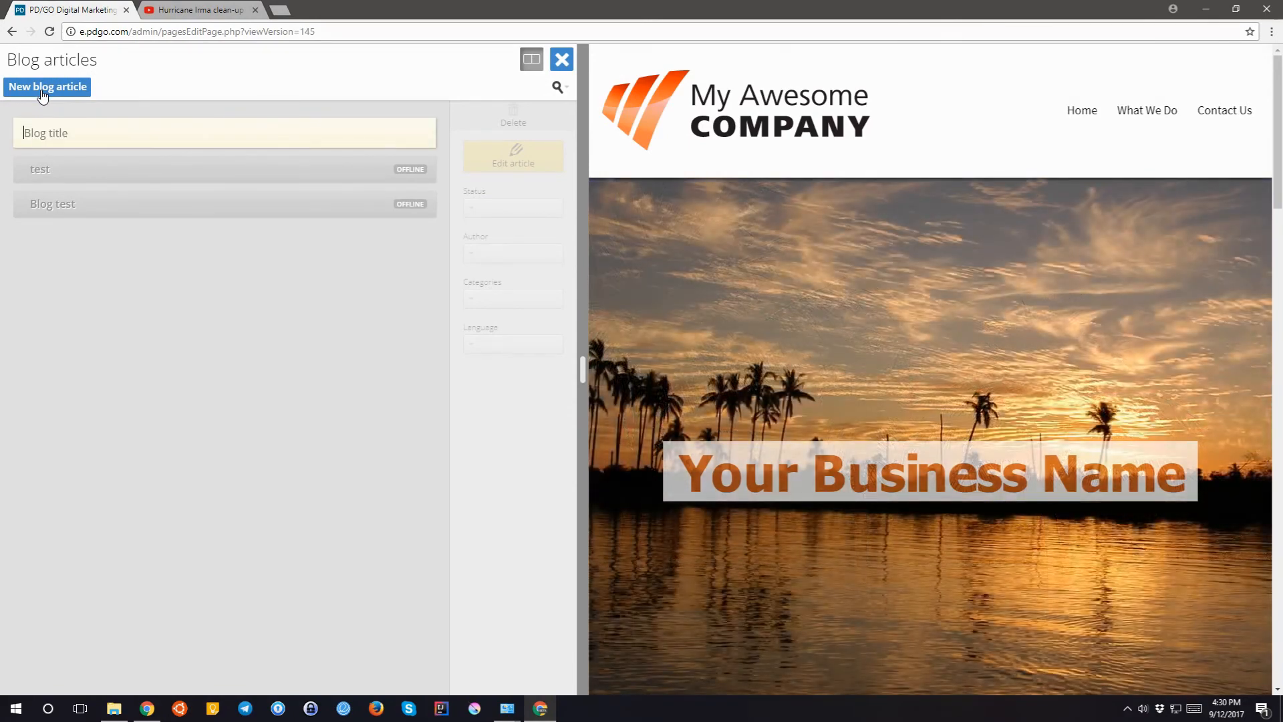
text(another test)
key(Return)
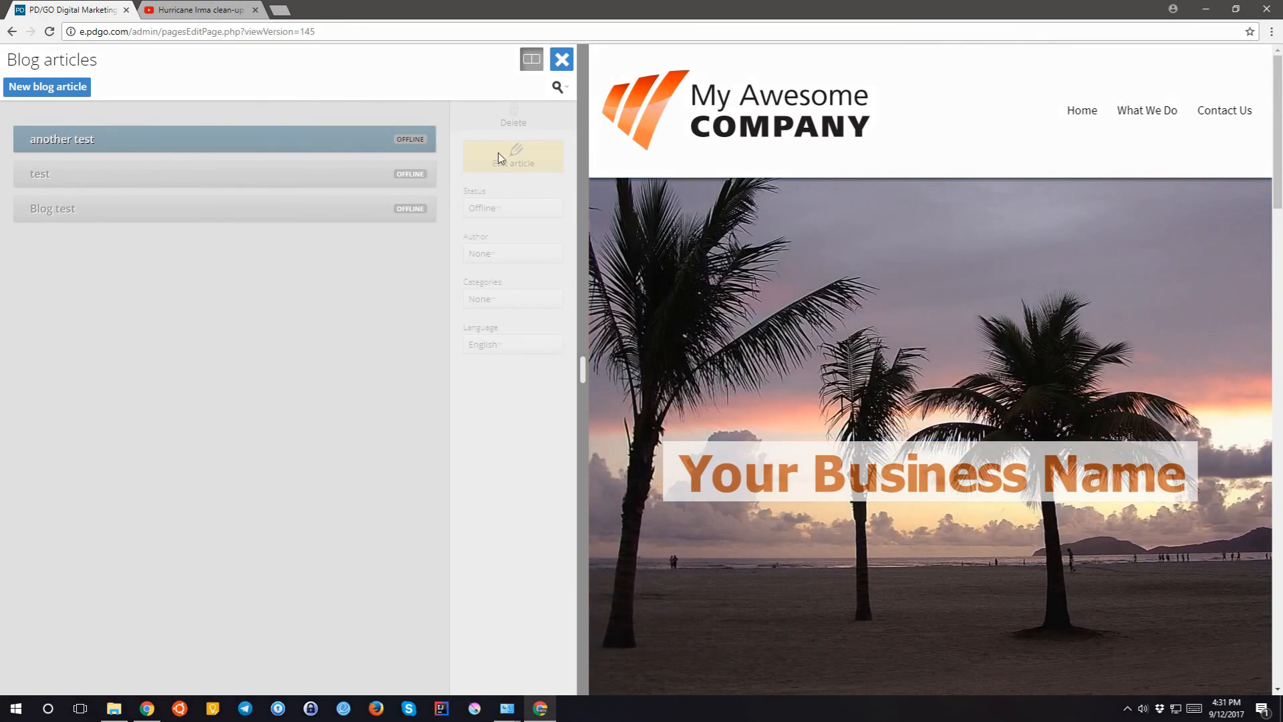
click(229, 143)
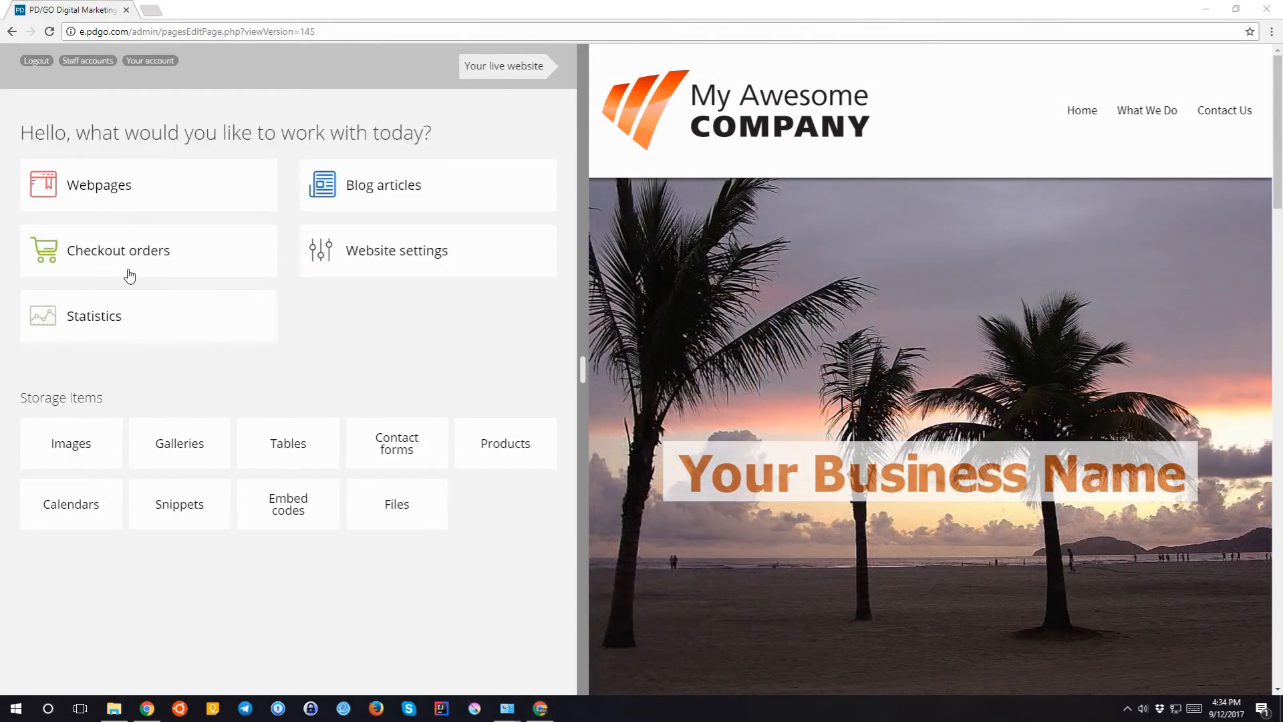
click(123, 264)
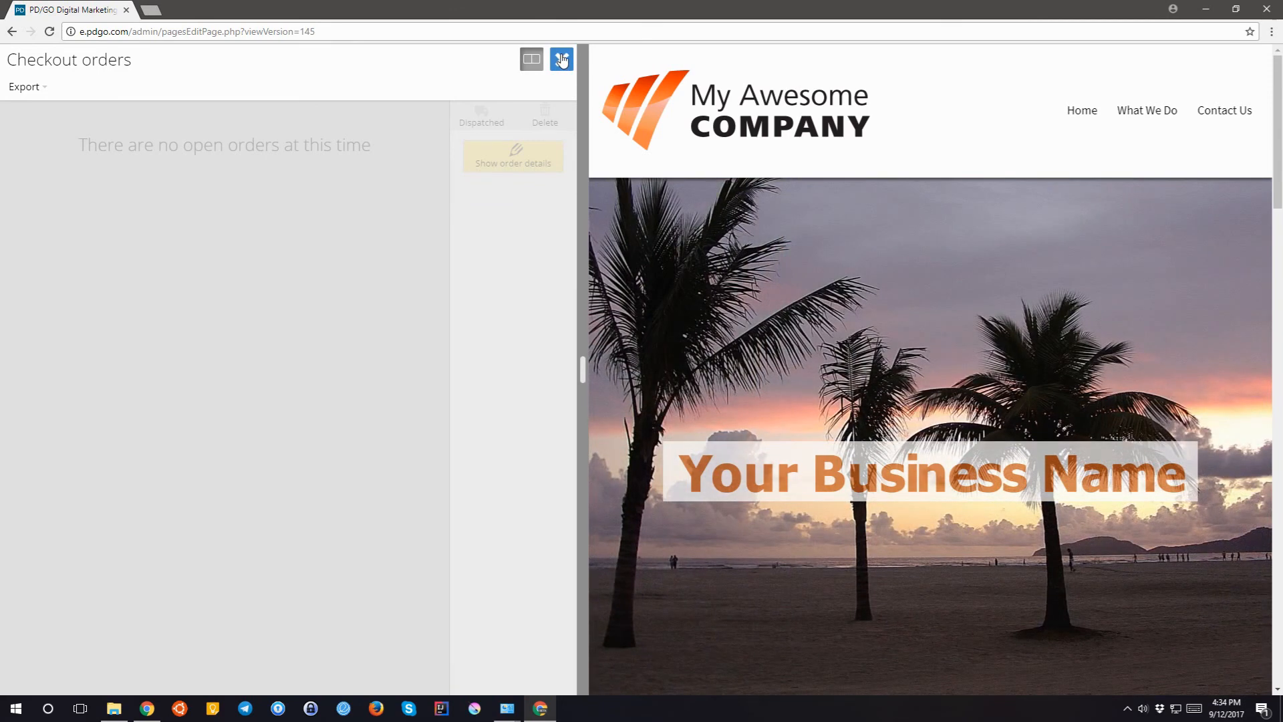
click(560, 62)
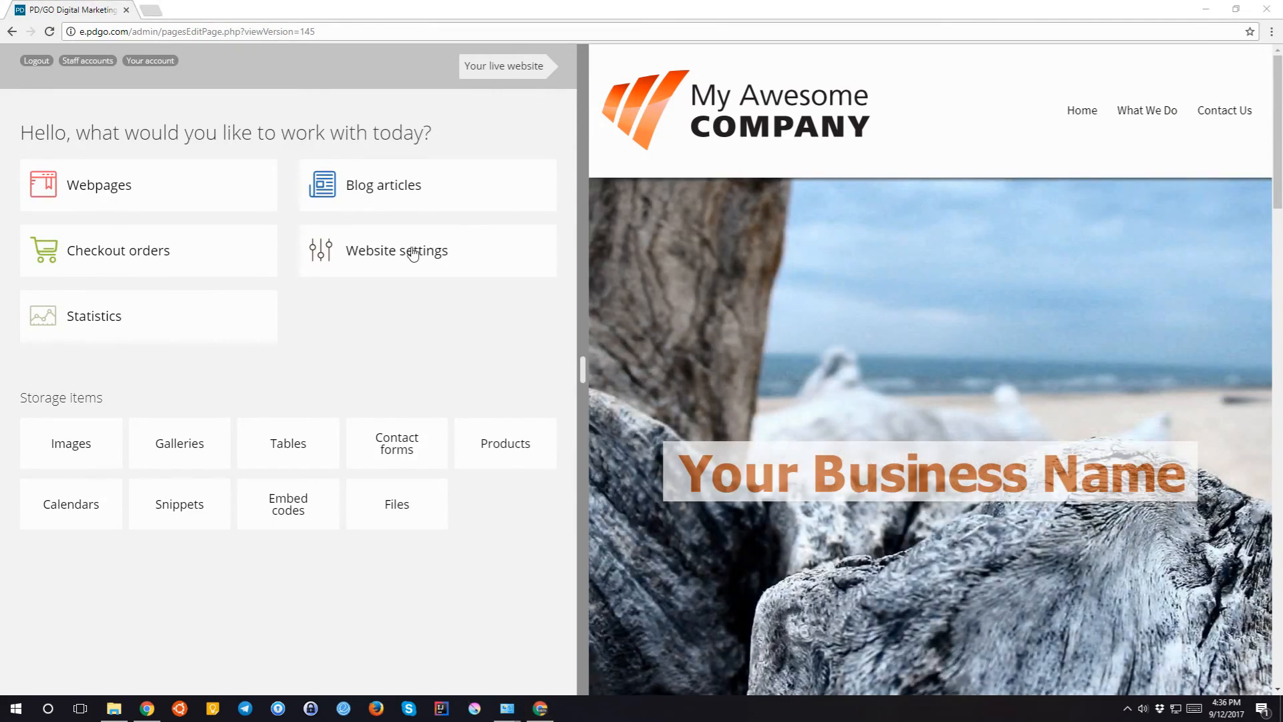
- Open Website settings and cancel out of the homepage chooser
click(403, 255)
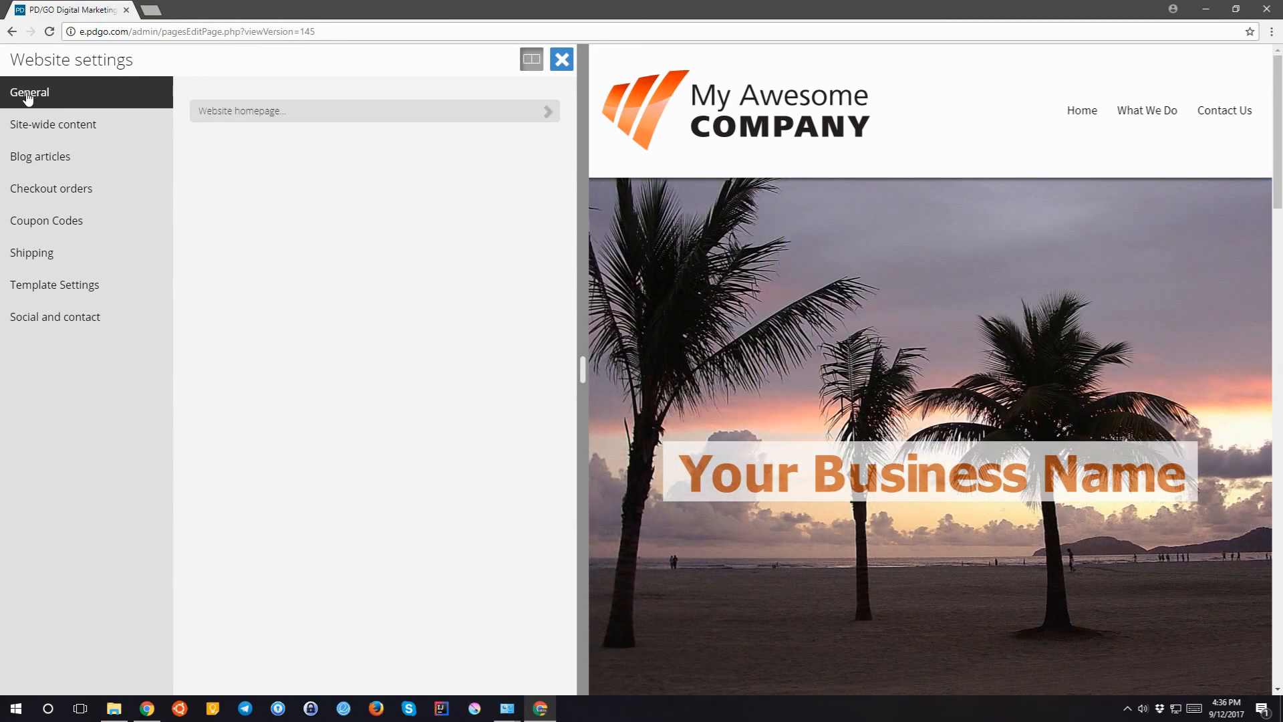
click(247, 117)
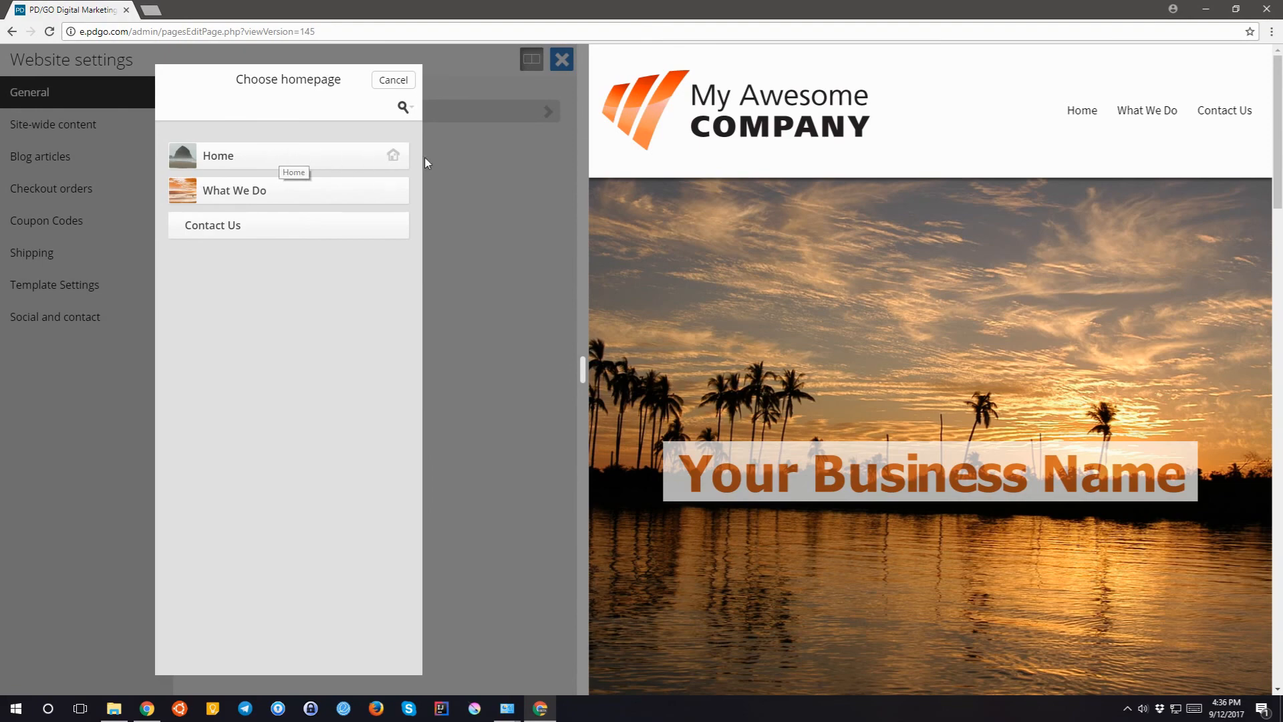
click(399, 83)
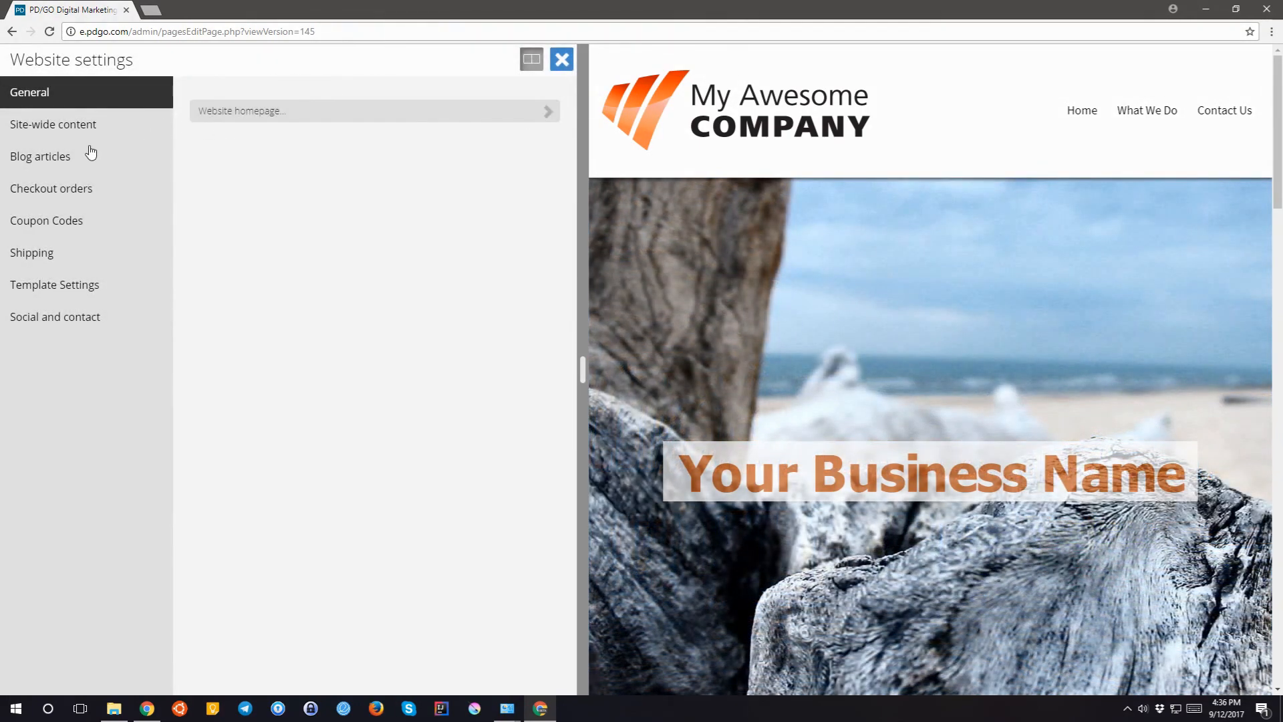
- Show the Checkout orders settings and cancel the merchant account email editor
click(64, 189)
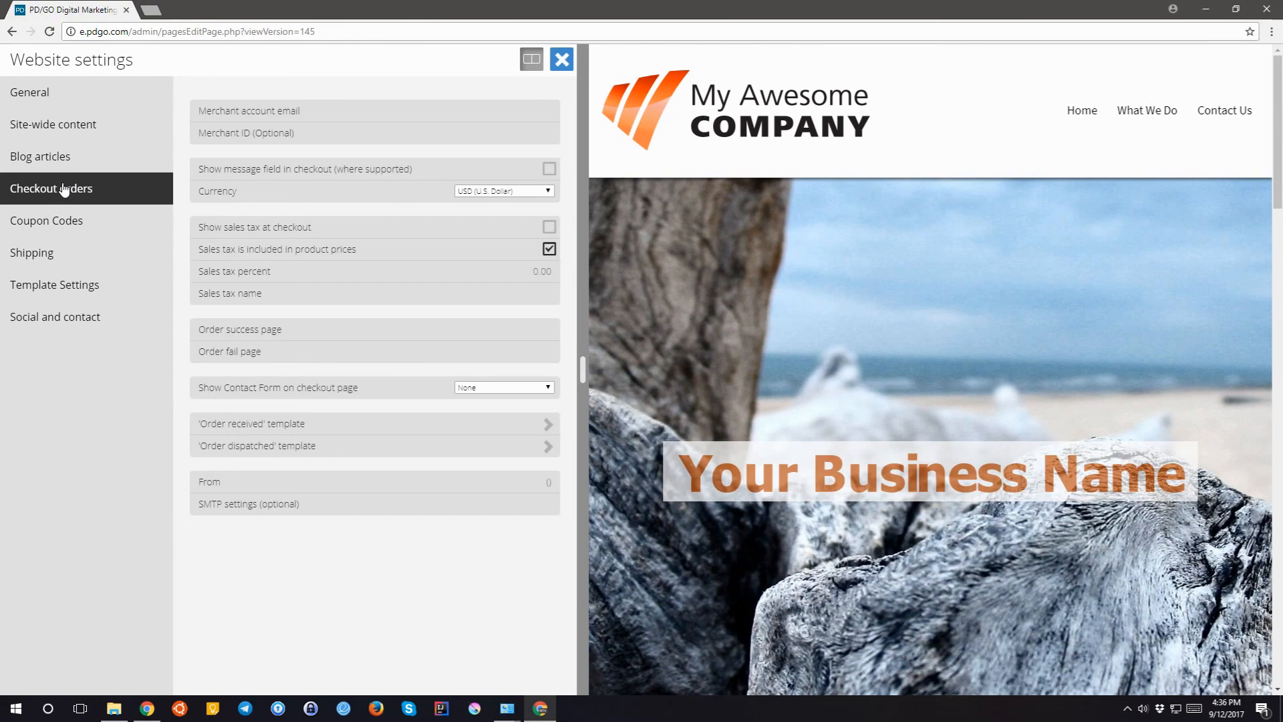
click(272, 112)
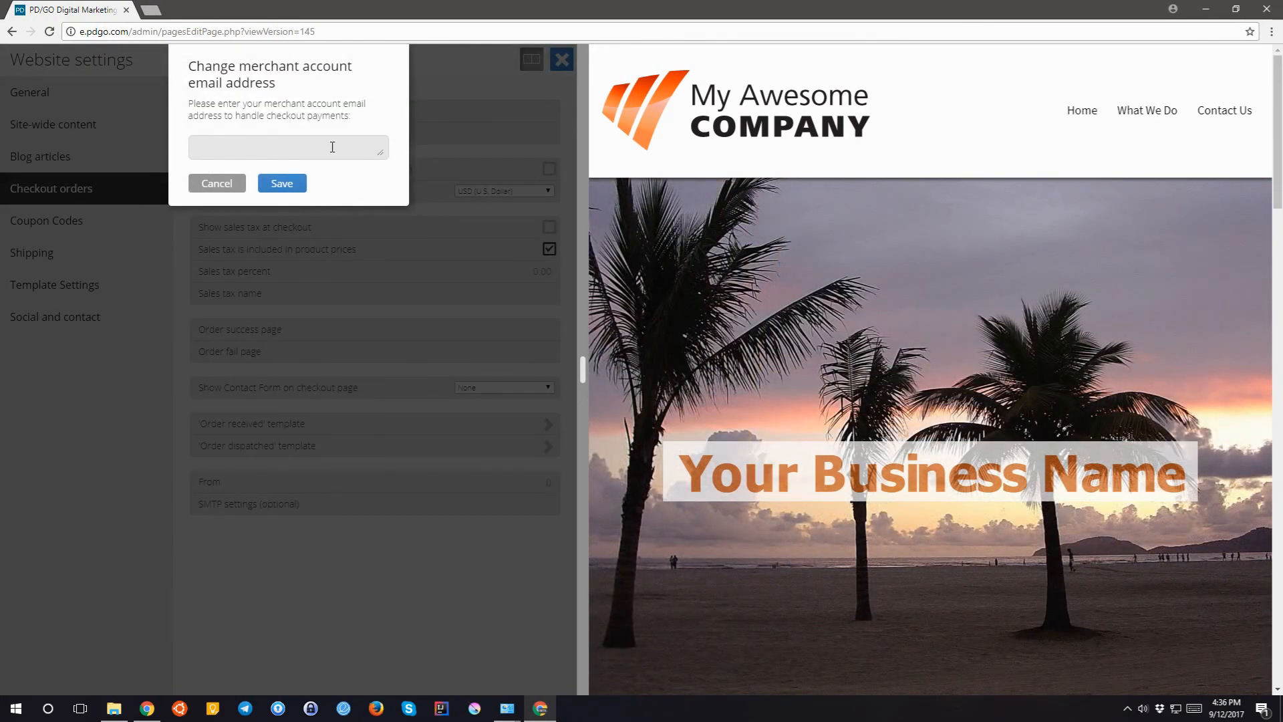
click(208, 183)
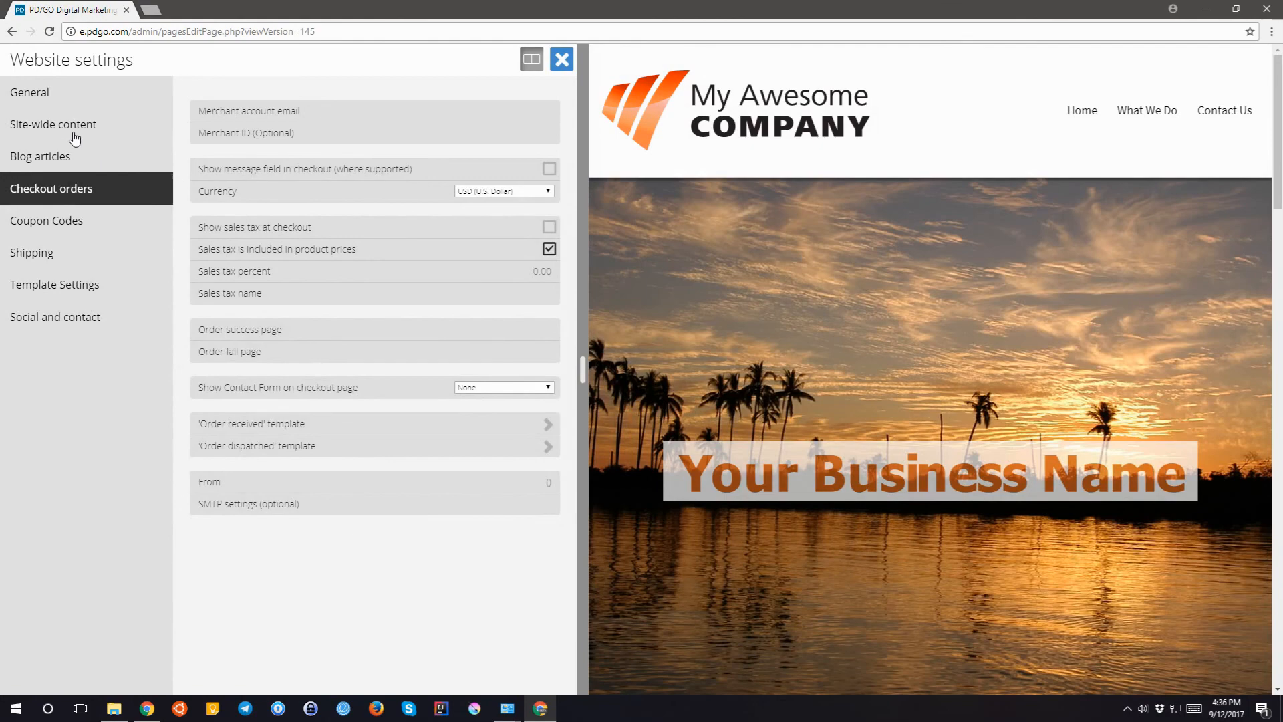
- Review the Blog articles, Site-wide content and Social and contact settings, then close Website settings
click(43, 157)
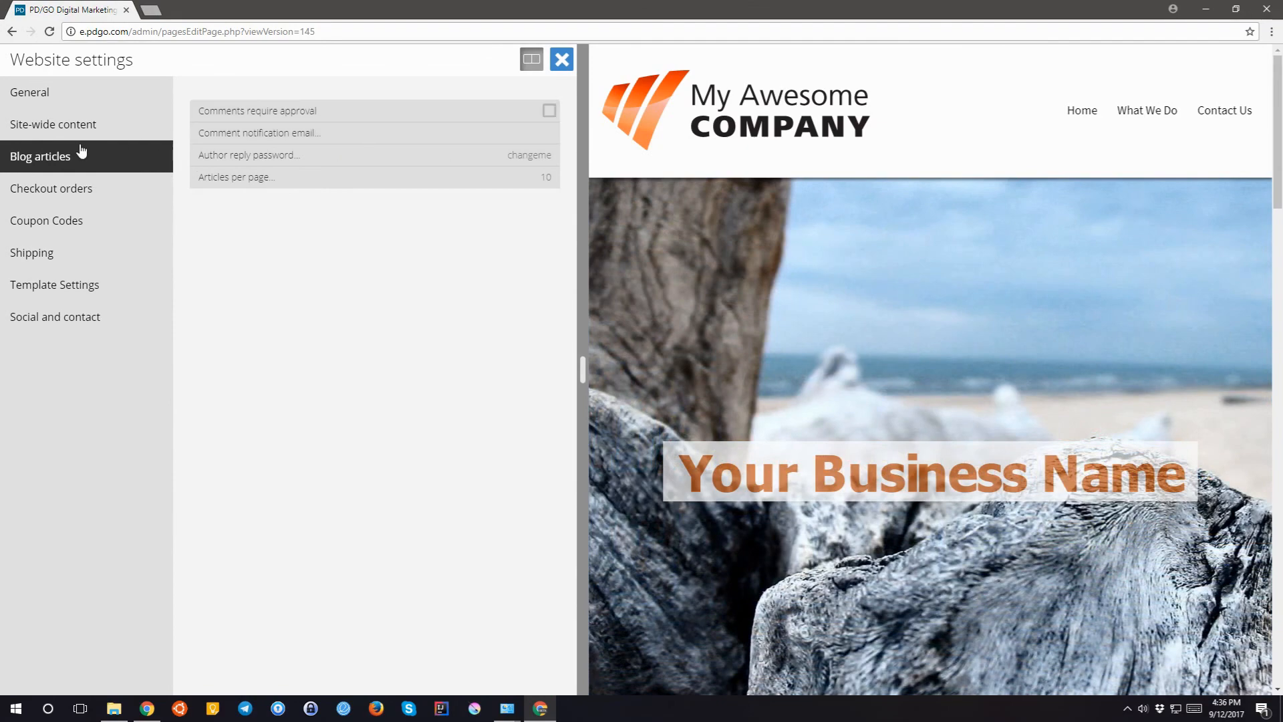
click(59, 129)
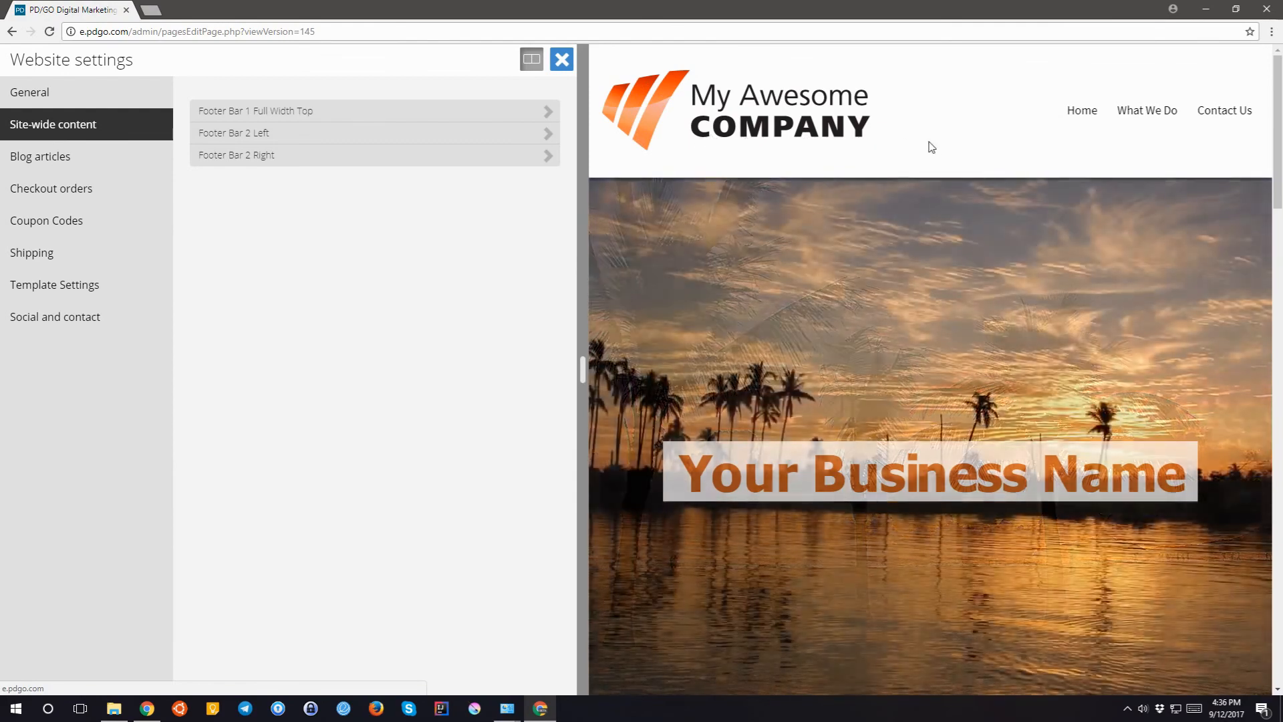
scroll(920, 282, down, 10)
scroll(877, 403, down, 10)
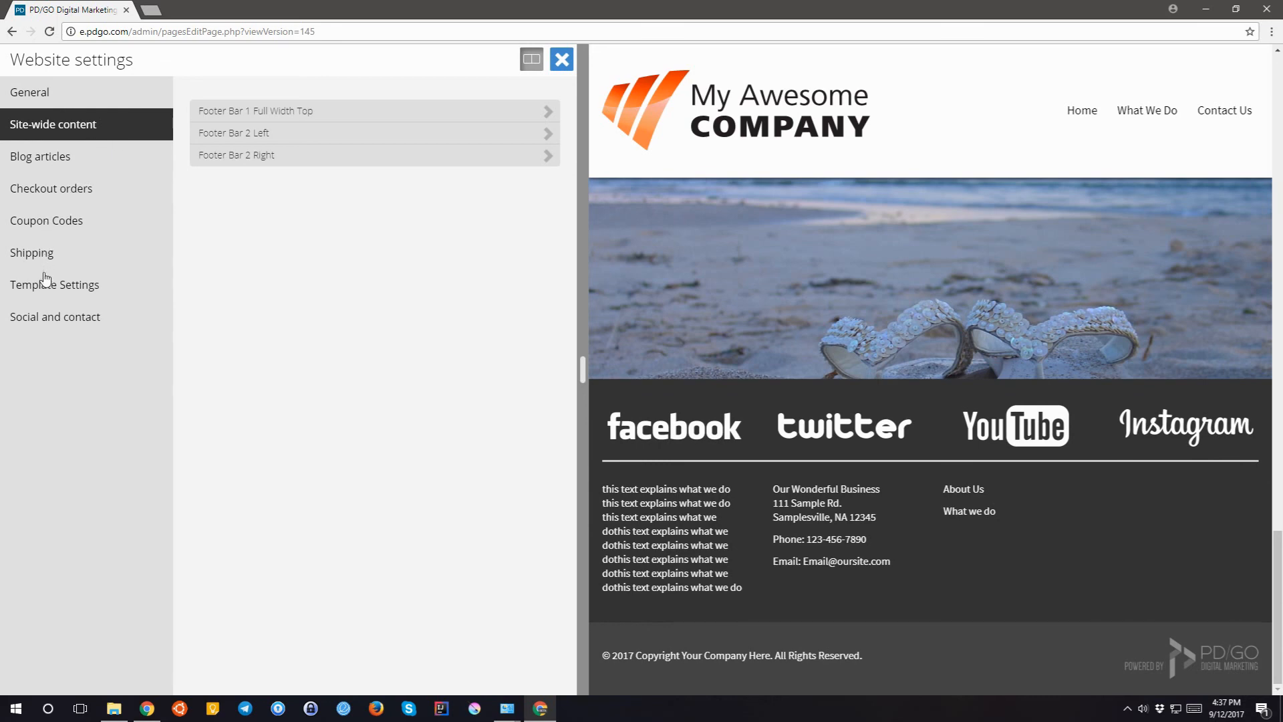
click(42, 320)
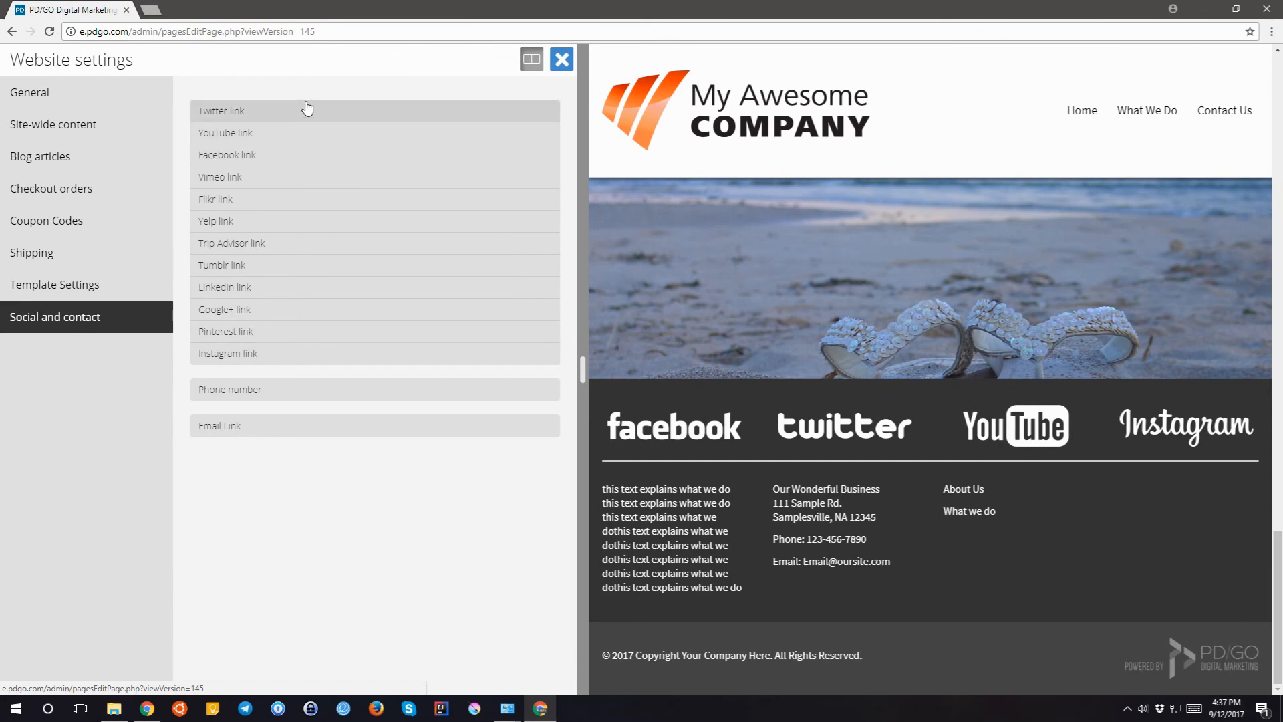
click(562, 60)
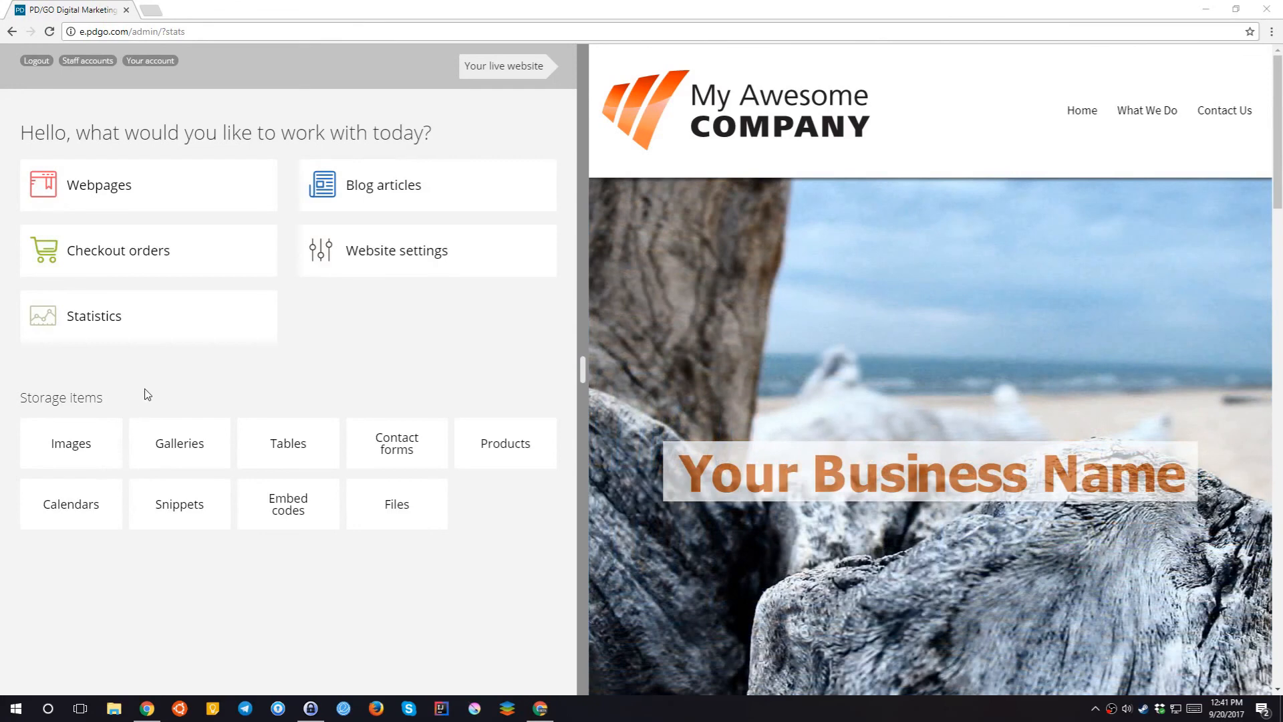
- Browse the site Statistics charts, close them, and switch to the PD/GO Support tab
click(97, 318)
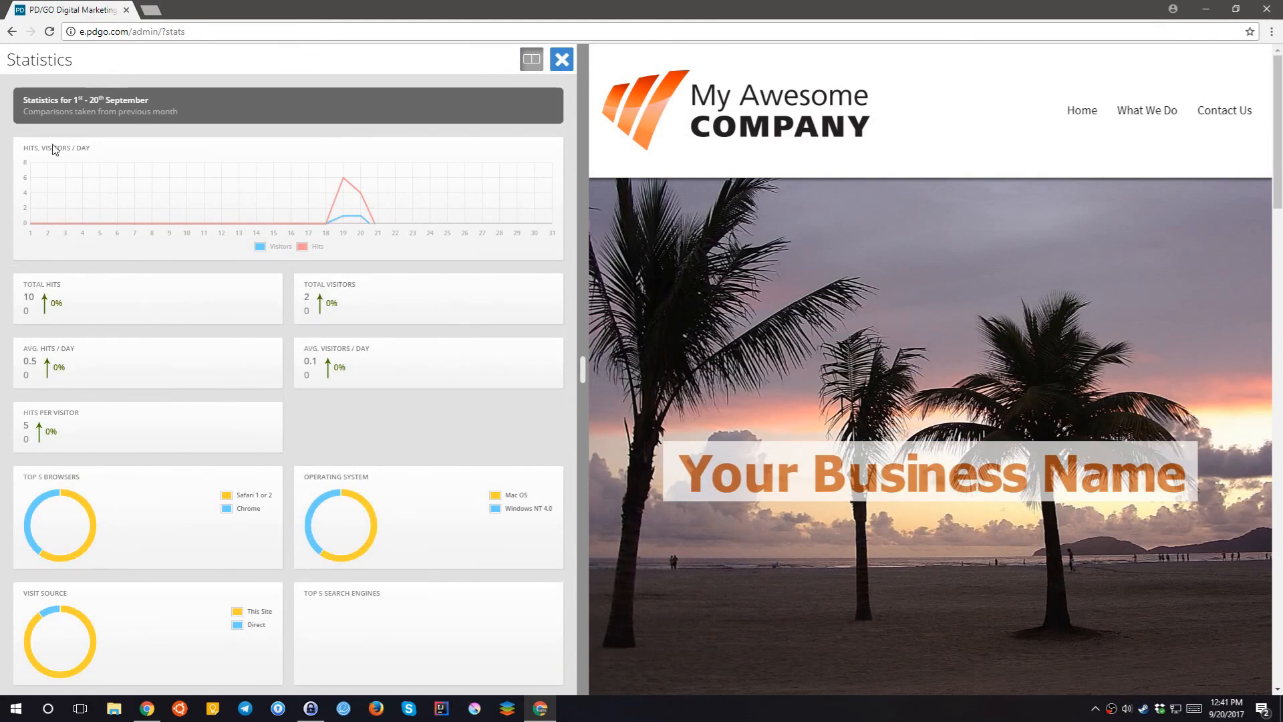
drag(22, 111, 184, 126)
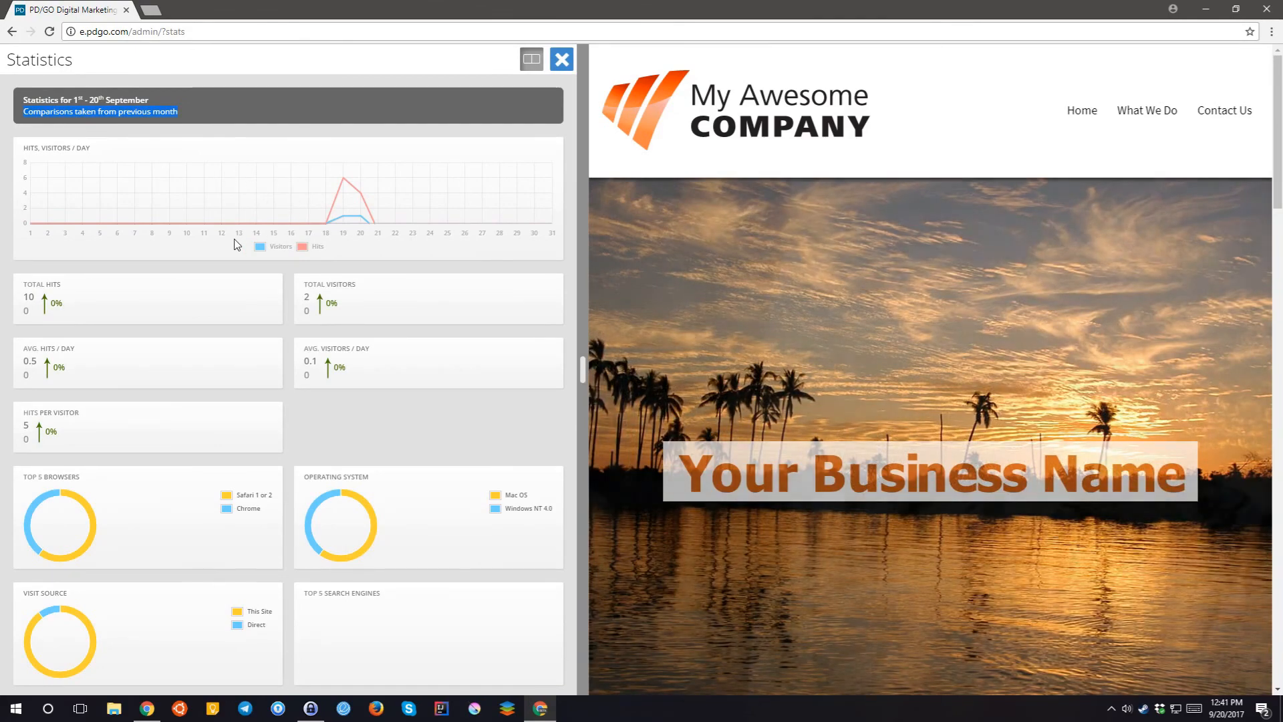
scroll(236, 245, down, 2)
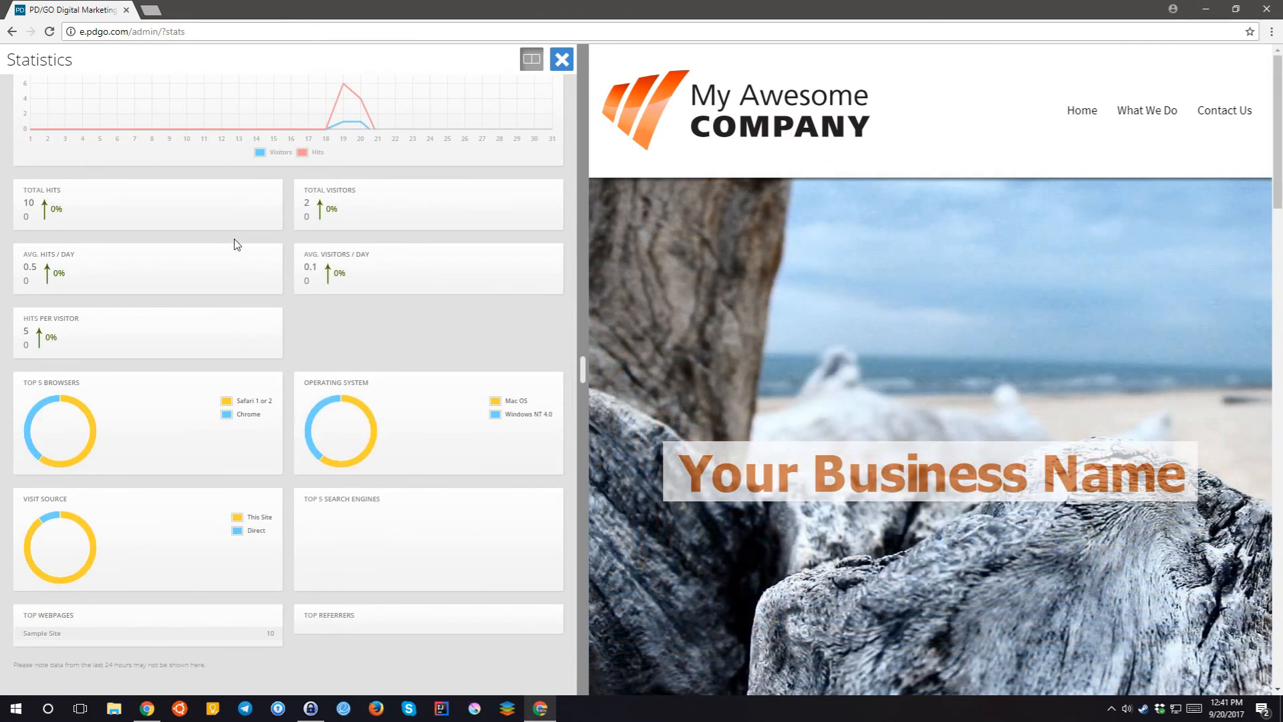
scroll(235, 244, up, 1)
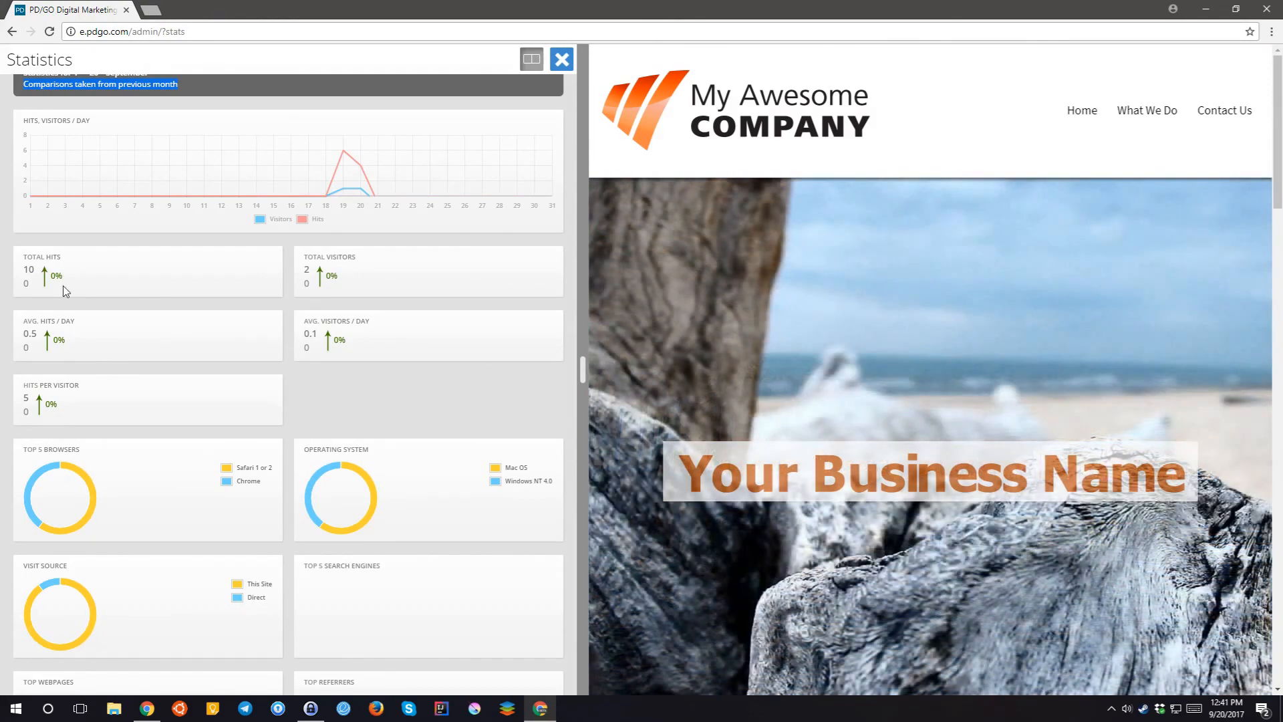
scroll(65, 290, down, 1)
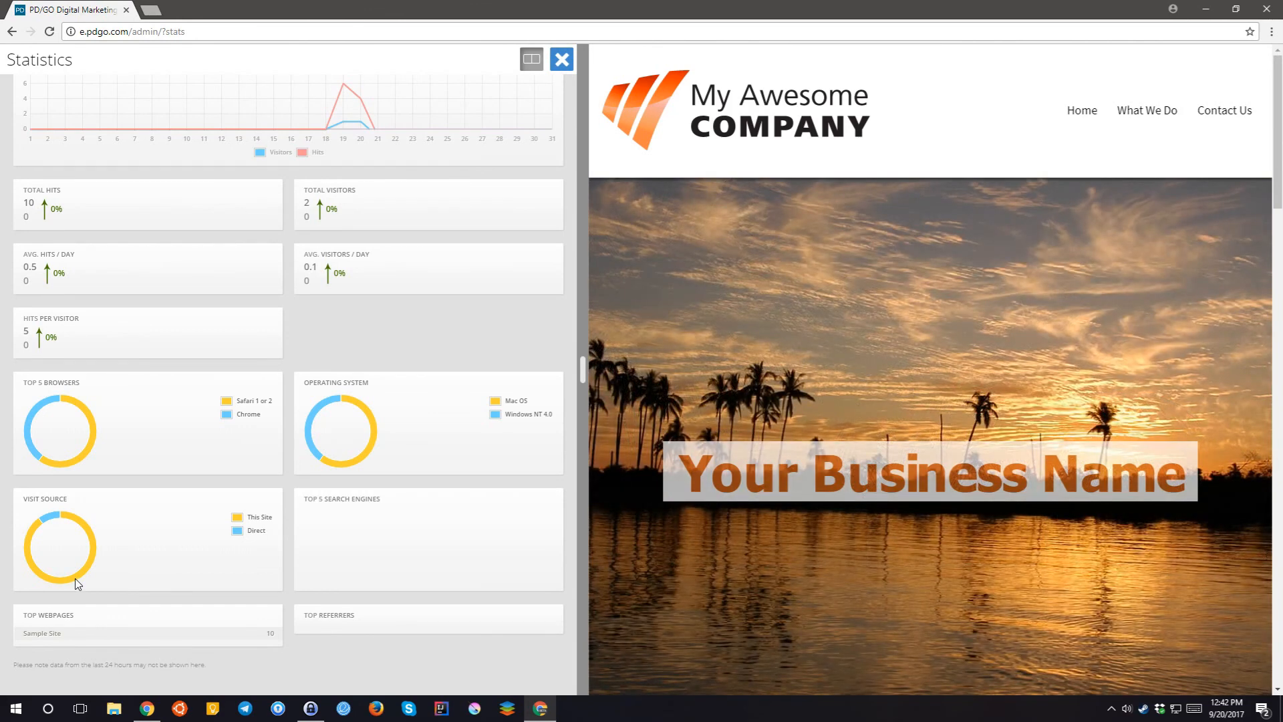
scroll(75, 578, up, 2)
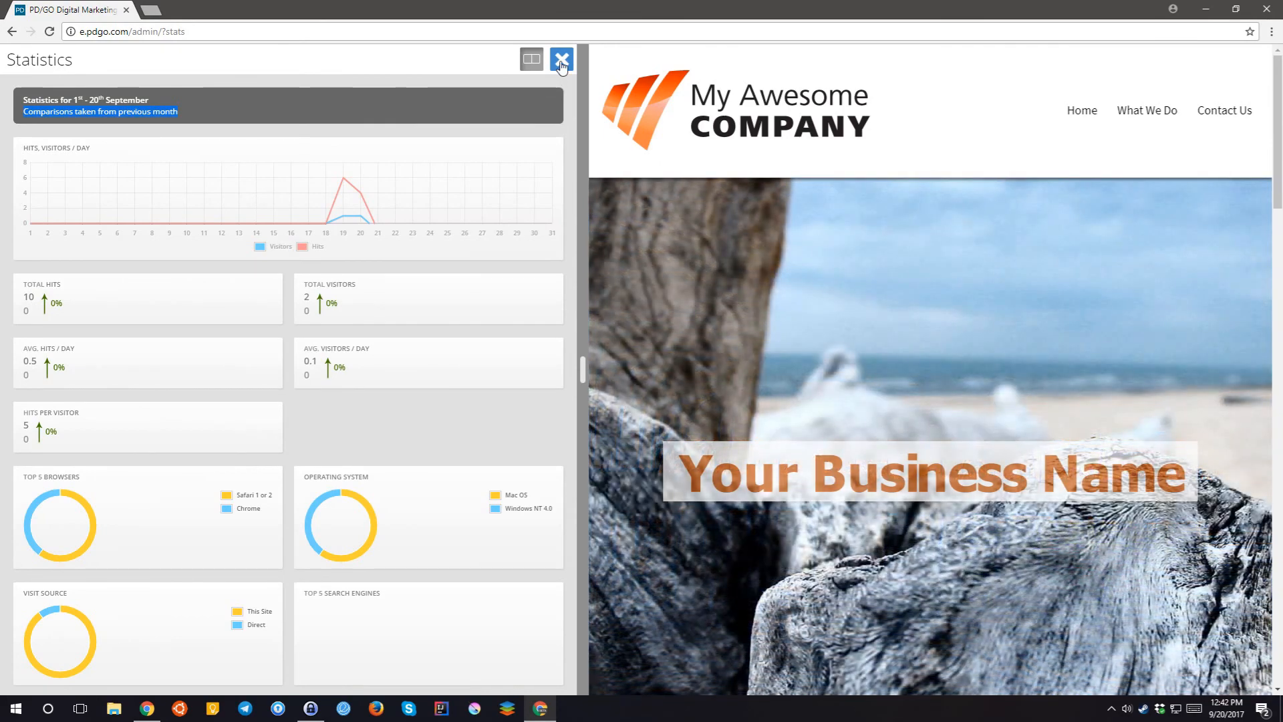
click(561, 60)
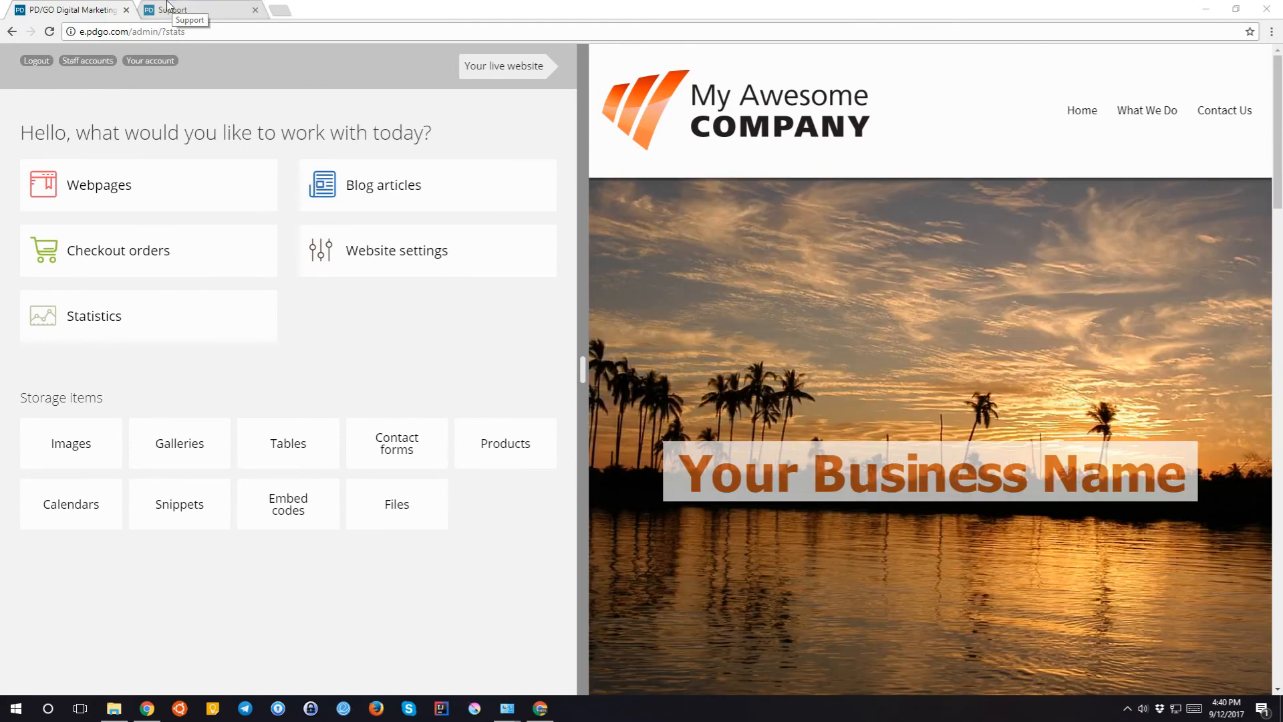
click(172, 8)
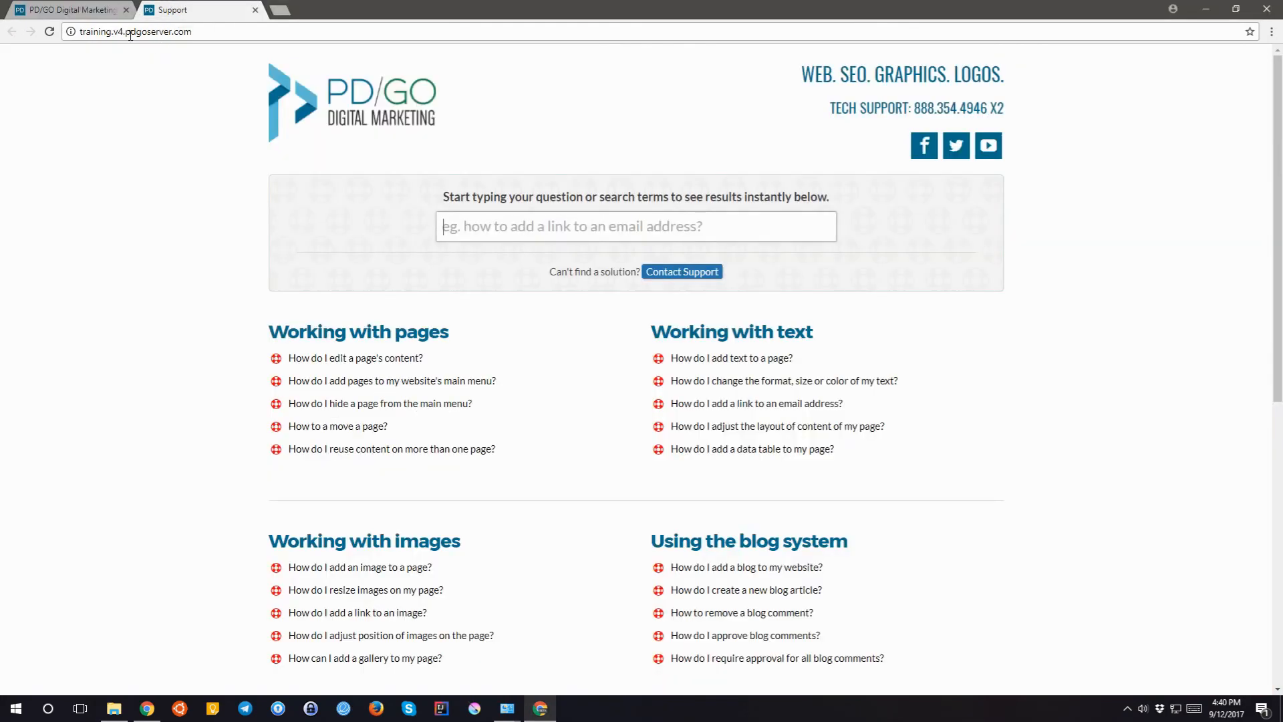